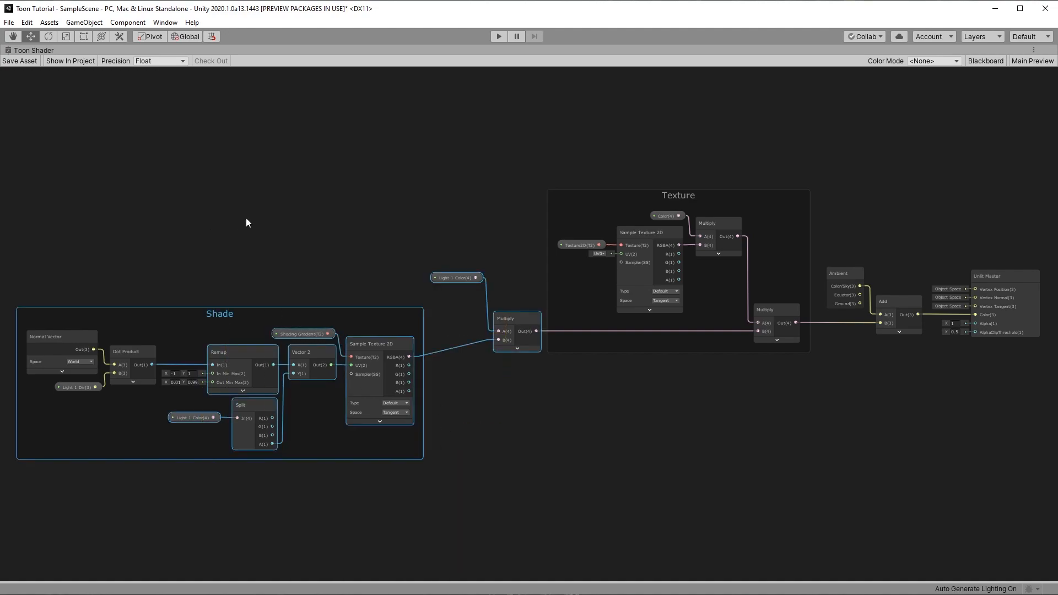
# - Show the full editor layout and rotate the Directional Light to about -33.5 on the X axis
pyautogui.click(320, 236)
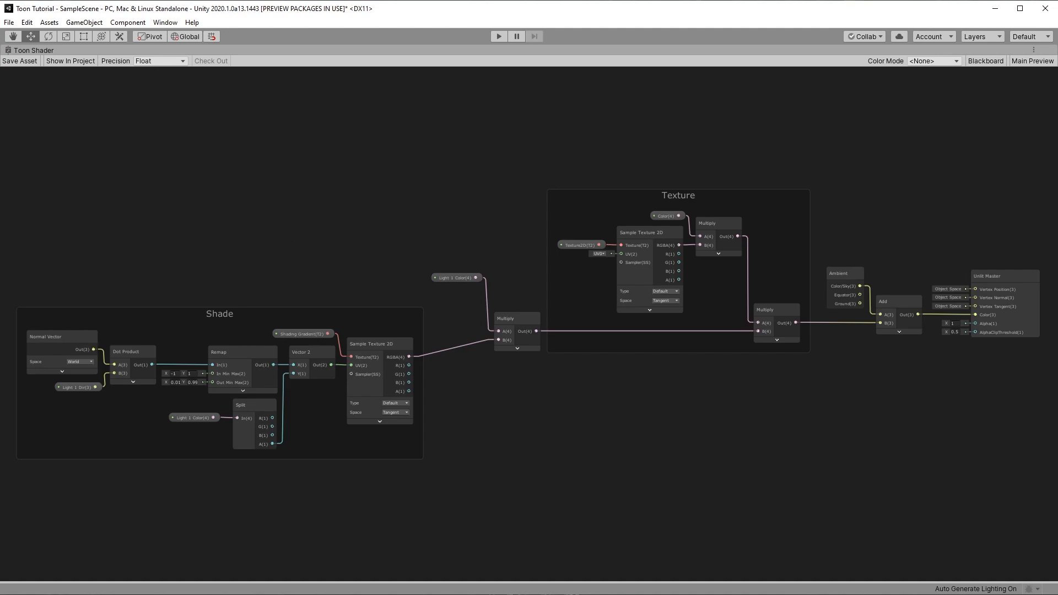
pyautogui.hotkey('shift', 'space')
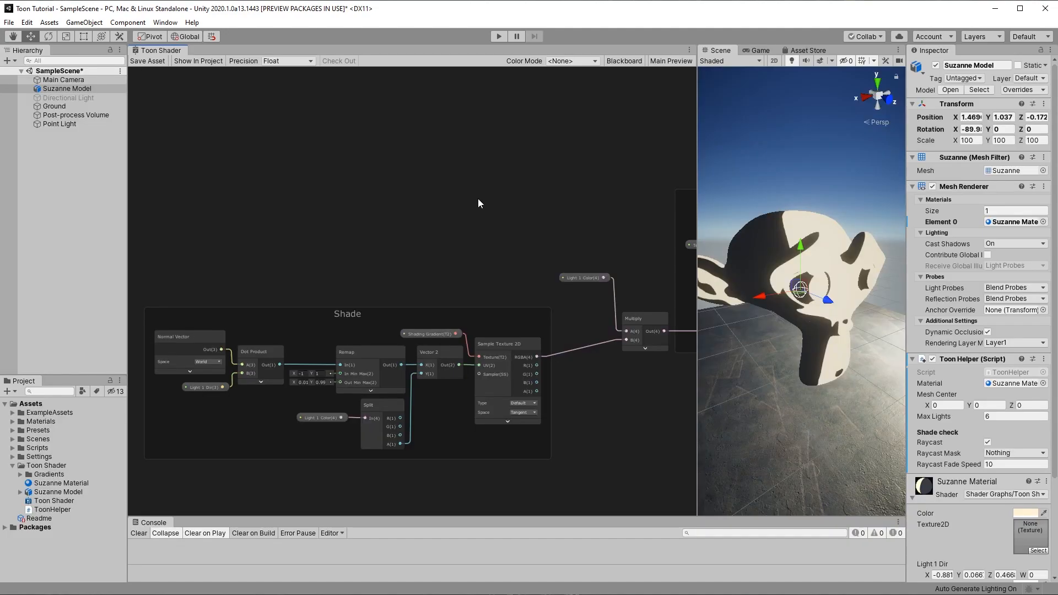
pyautogui.keyDown('alt'); pyautogui.moveTo(771, 308); pyautogui.dragTo(1036, 240); pyautogui.keyUp('alt')
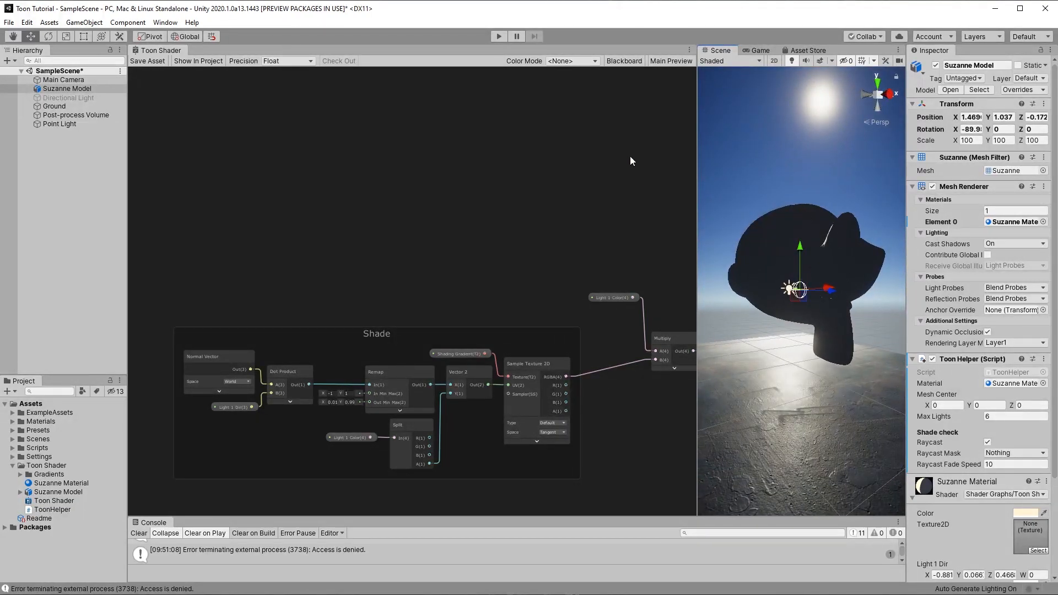
pyautogui.click(55, 97)
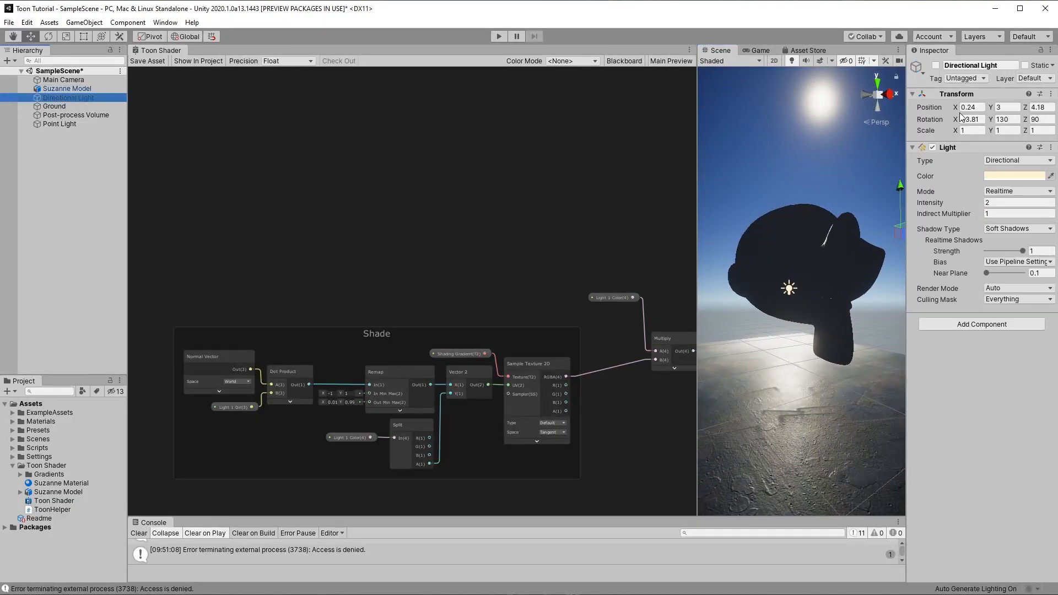
pyautogui.moveTo(953, 125); pyautogui.dragTo(769, 118)
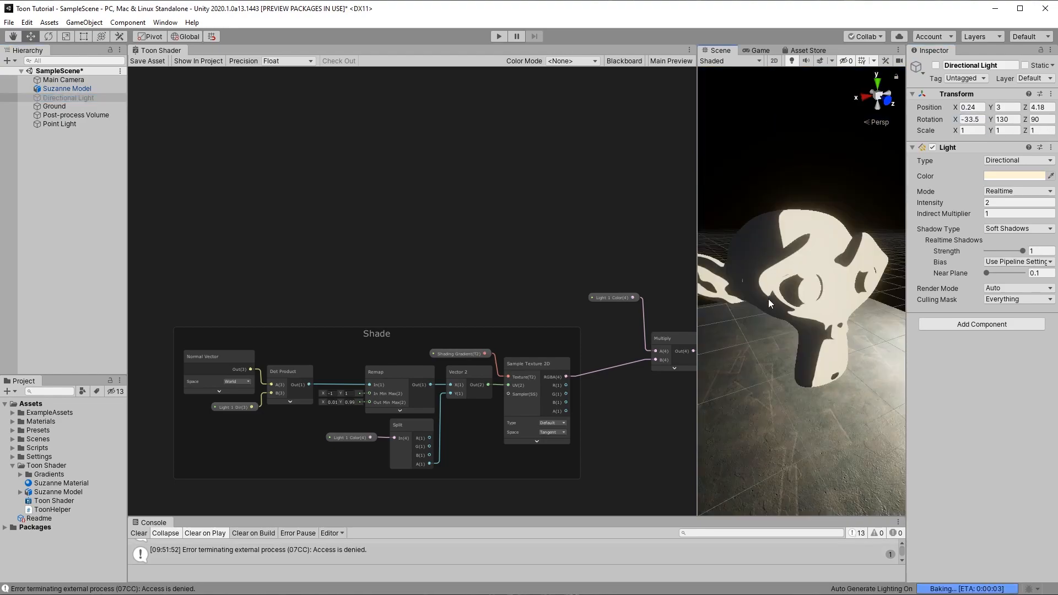
# - Add the Suzanne model to the selection and view its unlit back side in the scene
pyautogui.moveTo(770, 318); pyautogui.dragTo(758, 308, button='middle')
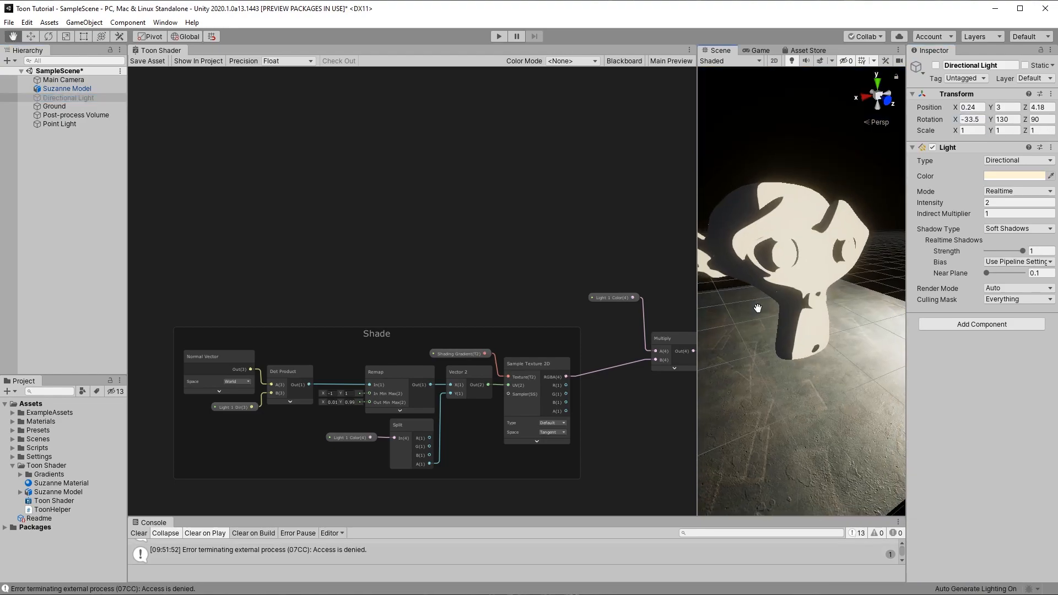
pyautogui.keyDown('shift'); pyautogui.click(788, 253); pyautogui.keyUp('shift')
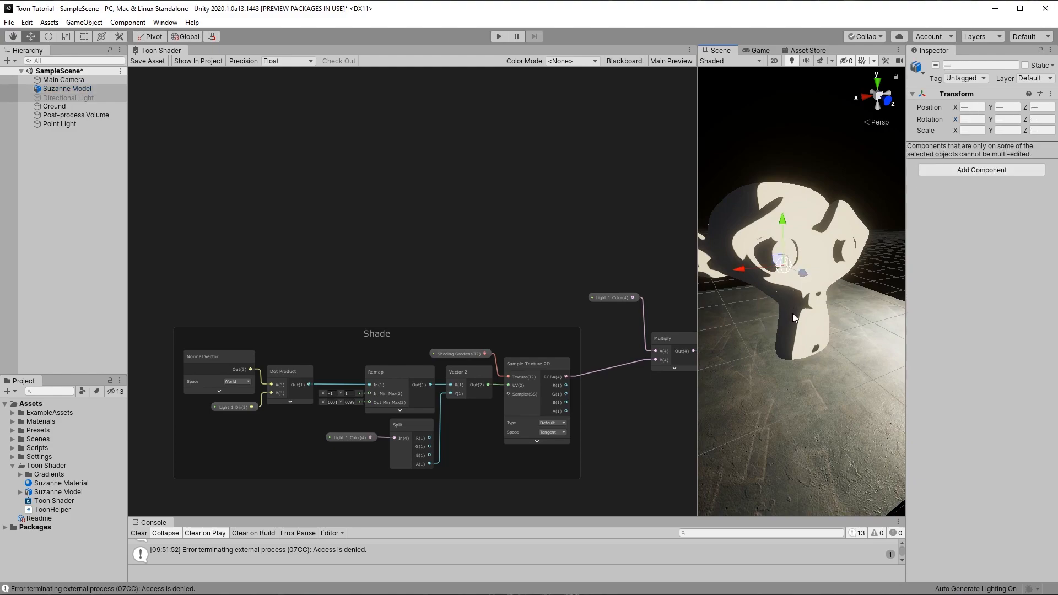
pyautogui.keyDown('alt'); pyautogui.moveTo(790, 326); pyautogui.dragTo(1045, 329); pyautogui.keyUp('alt')
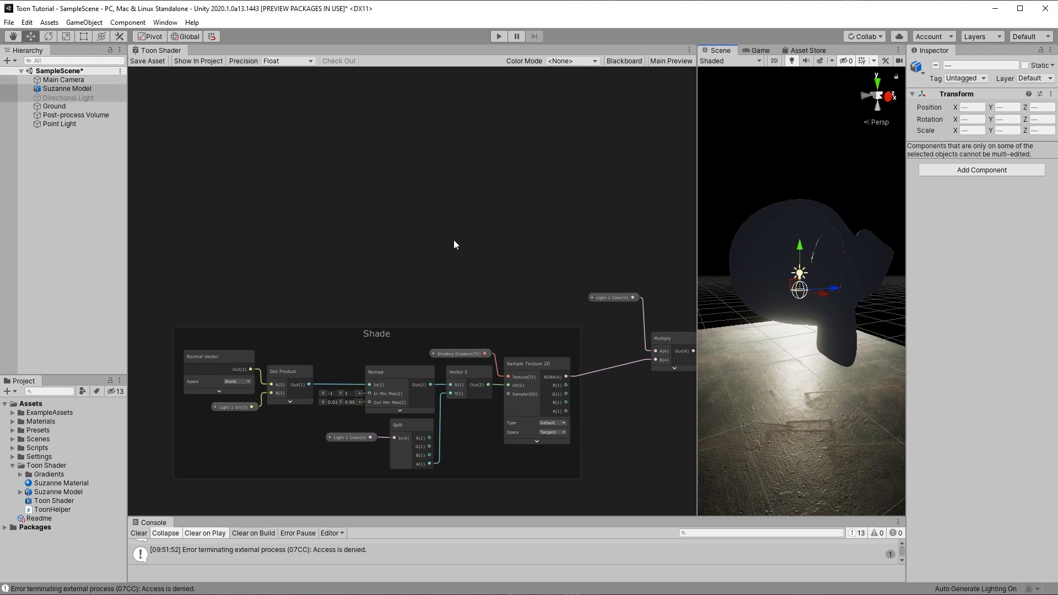
# - Add a Fresnel Effect node above the Shade group and set its Power to 3
pyautogui.moveTo(418, 171); pyautogui.dragTo(360, 183, button='middle')
pyautogui.scroll(1, 359, 183)
pyautogui.press('space')
pyautogui.write('fresnel')
pyautogui.press('Return')
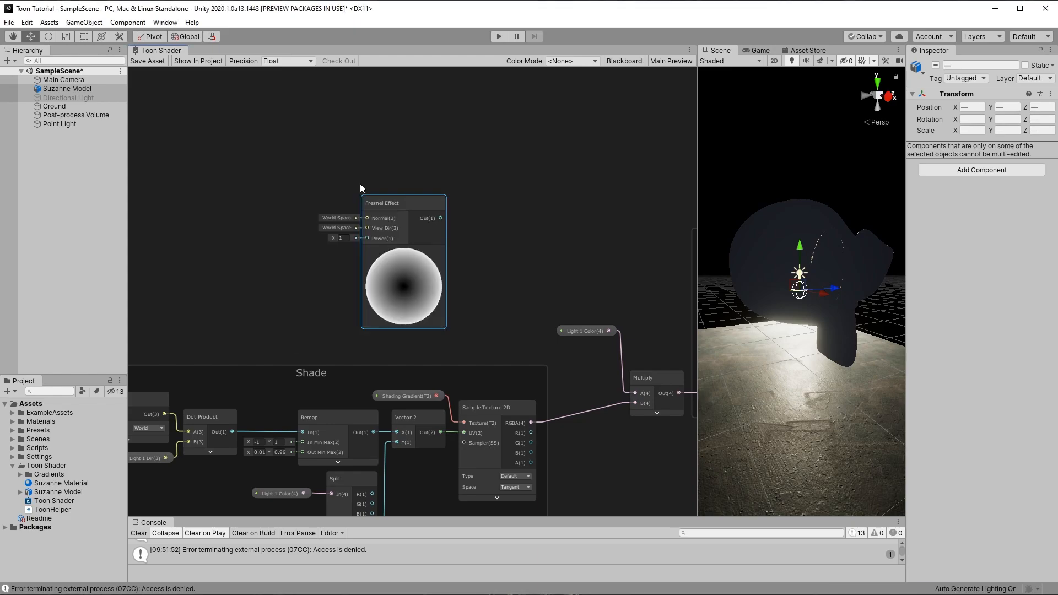
pyautogui.write('3')
# - Feed the Fresnel Effect output into the In port of a new Step node and set its Edge to 0.1
pyautogui.moveTo(397, 204); pyautogui.dragTo(439, 177)
pyautogui.write('step')
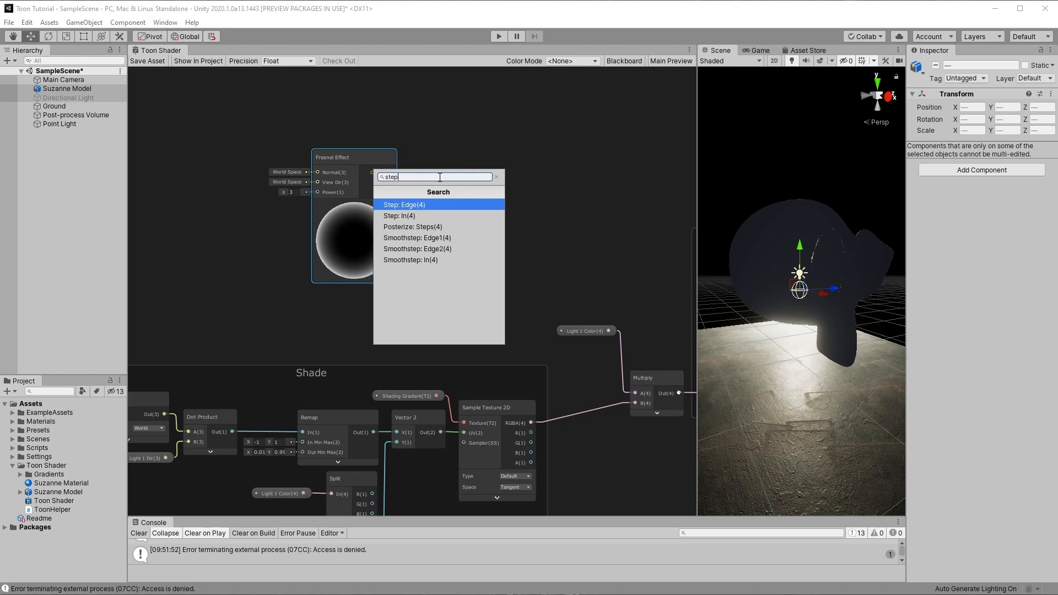
pyautogui.press('Down')
pyautogui.press('Return')
pyautogui.moveTo(453, 162); pyautogui.dragTo(468, 146)
pyautogui.write('0.1')
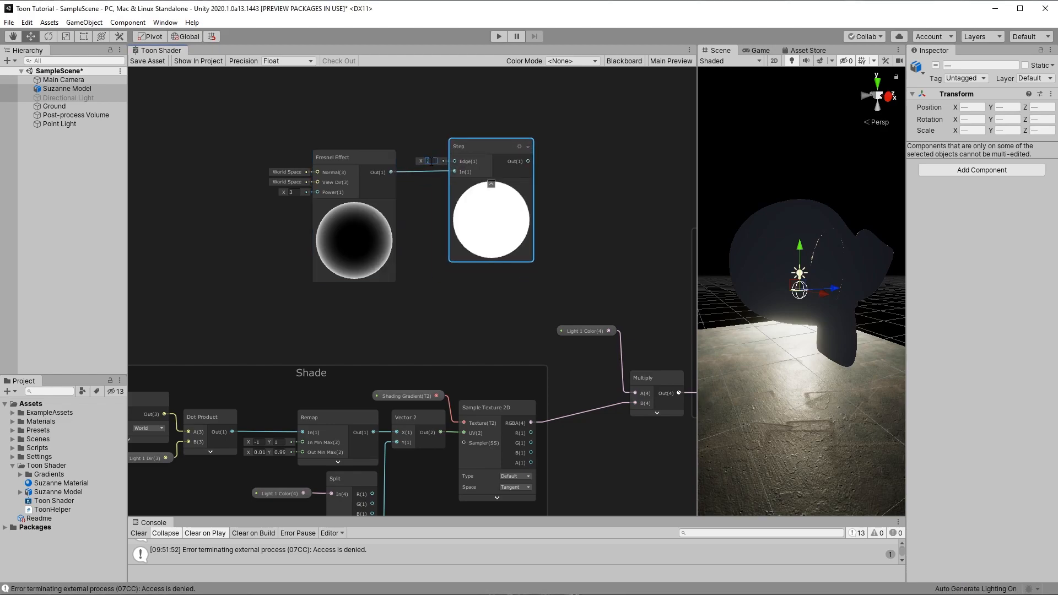
# - Combine the Step output and the Shade group's Sample Texture 2D RGBA in a new Maximum node, collapsed and placed before the Multiply node
pyautogui.moveTo(477, 144); pyautogui.dragTo(534, 338)
pyautogui.write('max')
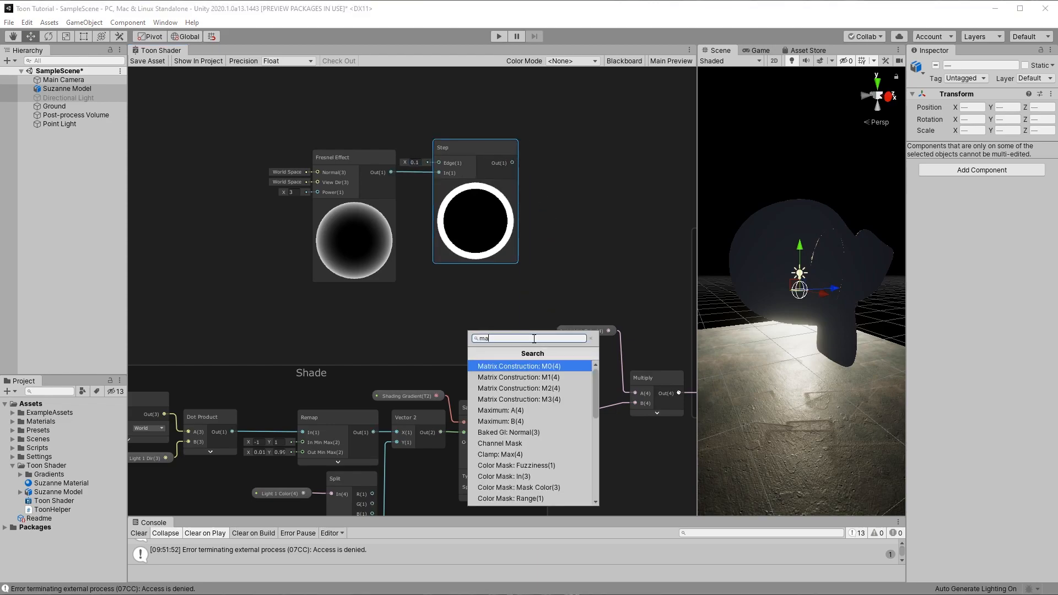
pyautogui.press('Return')
pyautogui.moveTo(528, 339); pyautogui.dragTo(563, 366)
pyautogui.moveTo(530, 421); pyautogui.dragTo(565, 386)
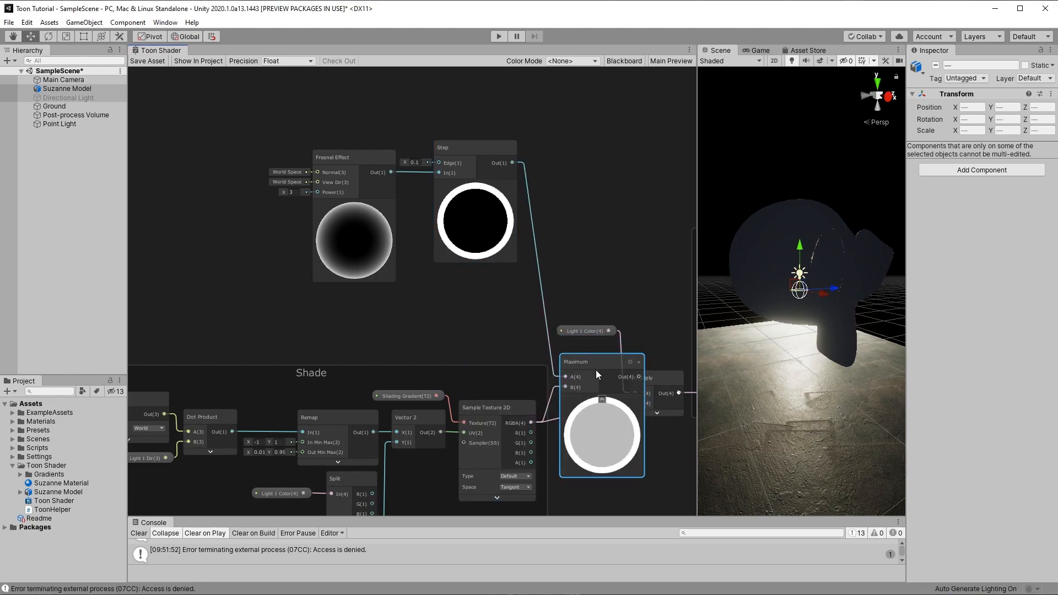
pyautogui.click(602, 399)
pyautogui.moveTo(583, 361); pyautogui.dragTo(589, 394)
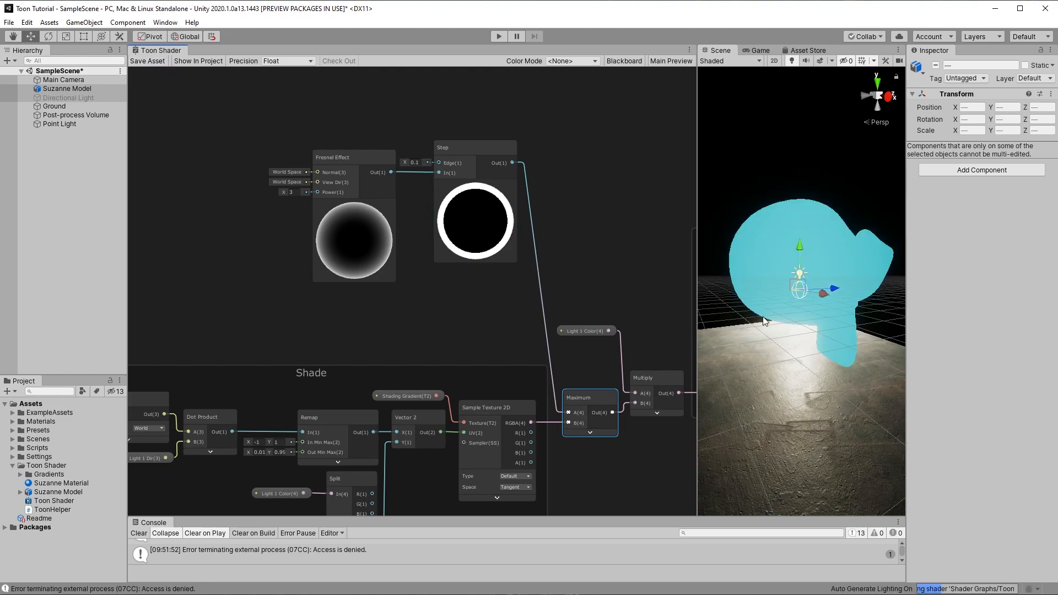
# - Examine the Fresnel rim on the Suzanne model from several angles, including in a maximized scene view
pyautogui.keyDown('alt'); pyautogui.moveTo(814, 303); pyautogui.dragTo(5, 325); pyautogui.keyUp('alt')
pyautogui.moveTo(1055, 314)
pyautogui.keyDown('alt'); pyautogui.mouseDown()
pyautogui.moveTo(951, 288)
pyautogui.moveTo(999, 263)
pyautogui.moveTo(1053, 264)
pyautogui.moveTo(1035, 312)
pyautogui.moveTo(1055, 314)
pyautogui.mouseUp(); pyautogui.keyUp('alt')
pyautogui.keyDown('alt'); pyautogui.moveTo(3, 314); pyautogui.dragTo(275, 330); pyautogui.keyUp('alt')
pyautogui.keyDown('alt'); pyautogui.moveTo(802, 290); pyautogui.dragTo(797, 292); pyautogui.keyUp('alt')
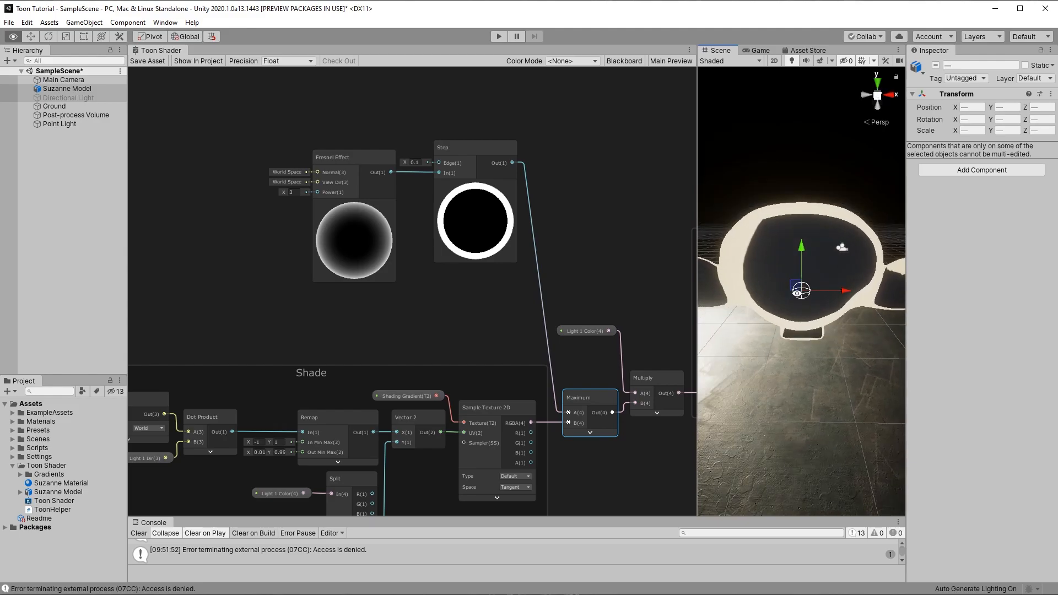
pyautogui.hotkey('shift', 'space')
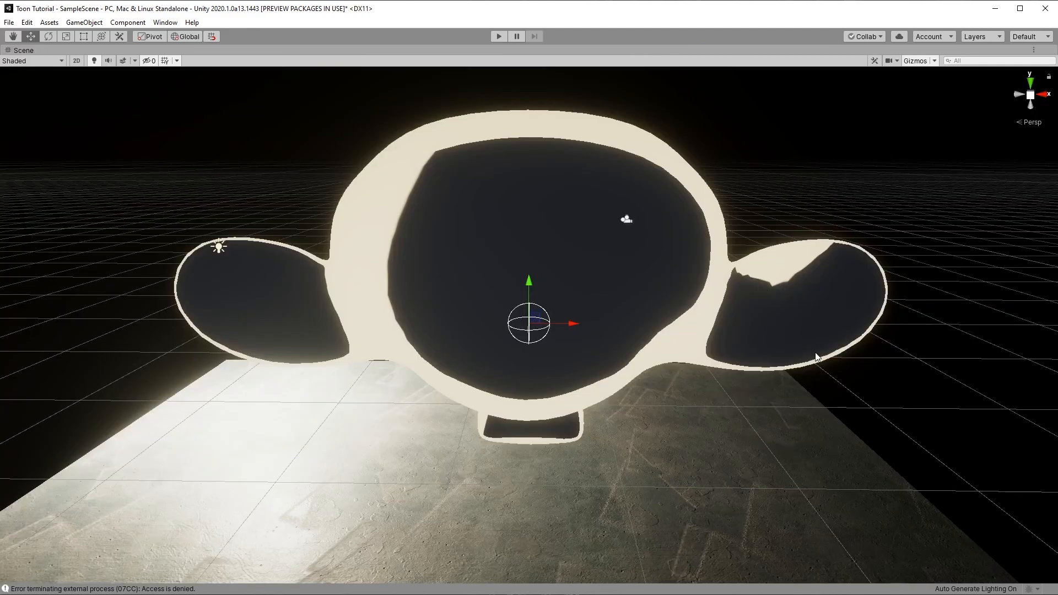
pyautogui.moveTo(780, 375)
pyautogui.keyDown('alt'); pyautogui.mouseDown()
pyautogui.moveTo(762, 411)
pyautogui.moveTo(774, 507)
pyautogui.moveTo(625, 488)
pyautogui.moveTo(317, 339)
pyautogui.moveTo(59, 366)
pyautogui.moveTo(15, 404)
pyautogui.moveTo(64, 373)
pyautogui.moveTo(77, 396)
pyautogui.mouseUp(); pyautogui.keyUp('alt')
# - Insert a Multiply node with B set to 2 between the Step output and the Maximum node's A input
pyautogui.moveTo(408, 195); pyautogui.dragTo(487, 209)
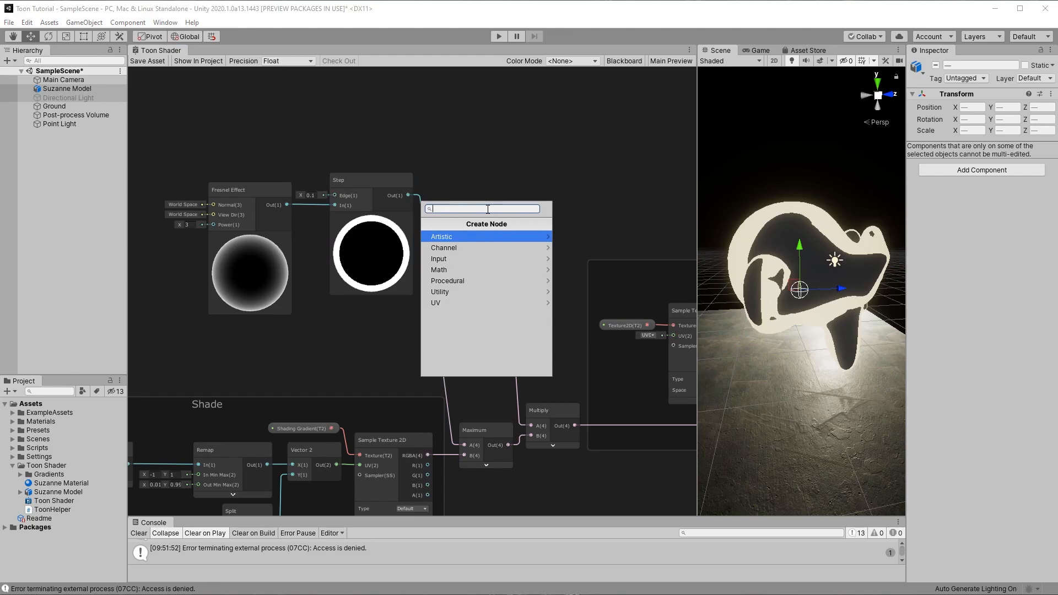
pyautogui.write('mu')
pyautogui.press('Return')
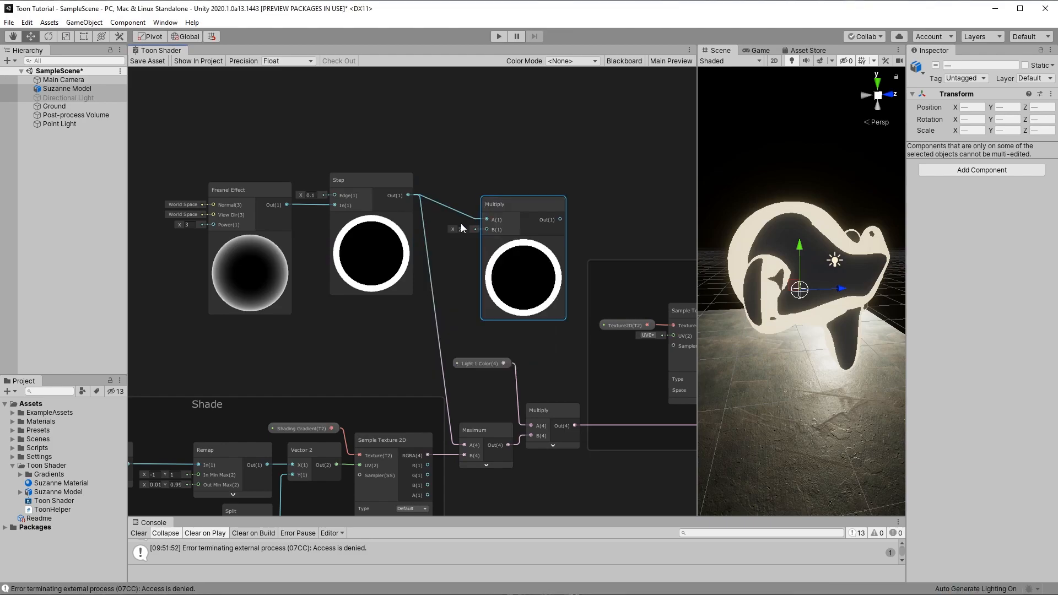
pyautogui.moveTo(560, 219); pyautogui.dragTo(463, 445)
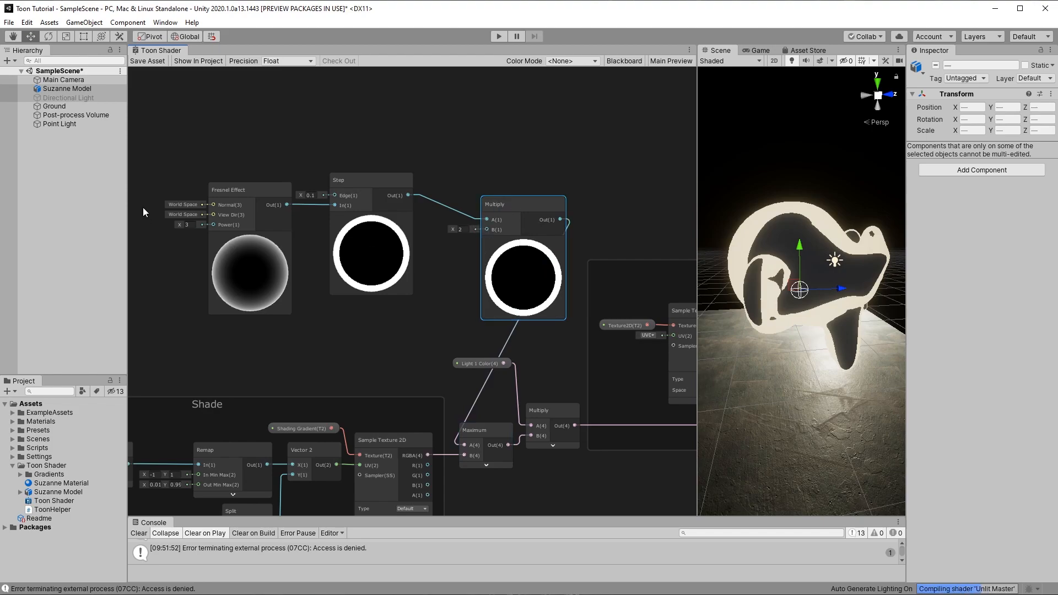
# - Tidy the Step and new Multiply nodes by collapsing their previews and moving Multiply closer to Step, and save the shader asset
pyautogui.click(372, 218)
pyautogui.click(521, 241)
pyautogui.moveTo(495, 202); pyautogui.dragTo(422, 219)
pyautogui.click(157, 63)
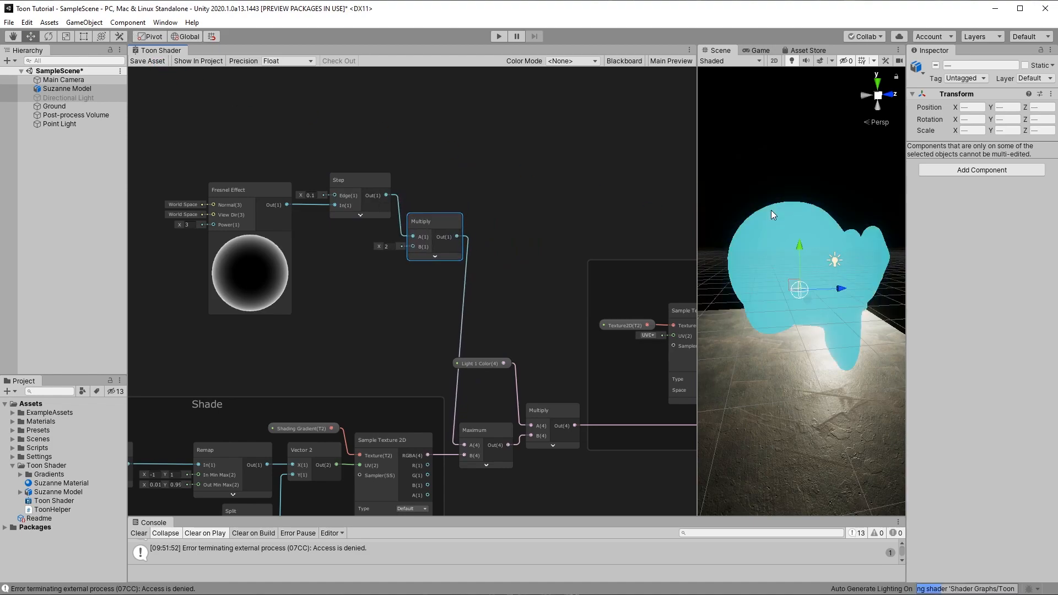
# - Inspect the brightened rim on the model and set the Point Light's intensity to 2
pyautogui.click(775, 168)
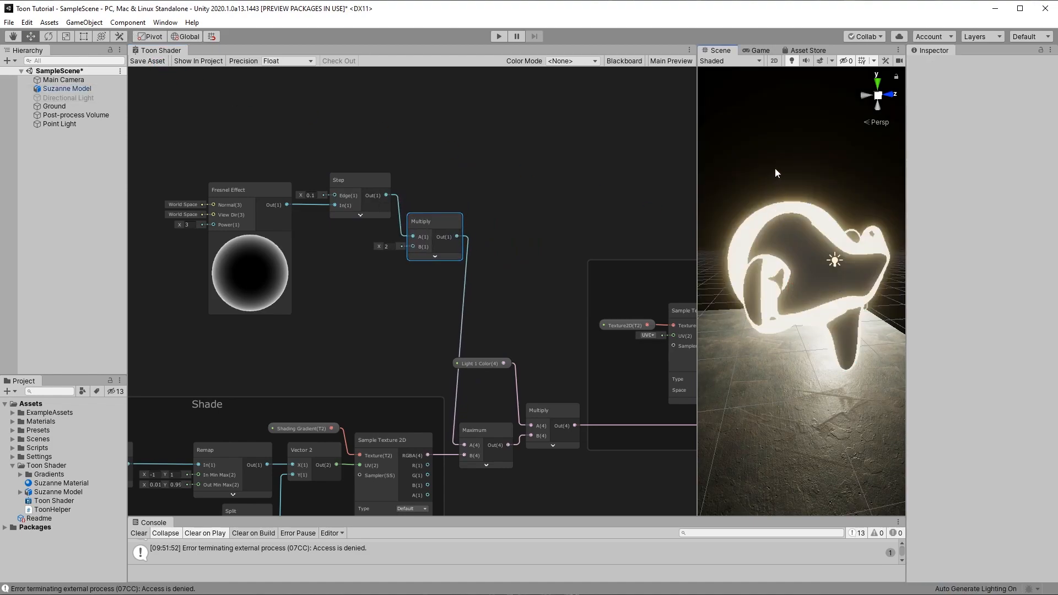
pyautogui.hotkey('shift', 'space')
pyautogui.keyDown('alt'); pyautogui.moveTo(795, 216); pyautogui.dragTo(880, 220); pyautogui.keyUp('alt')
pyautogui.click(873, 217)
pyautogui.hotkey('shift', 'space')
pyautogui.click(993, 214)
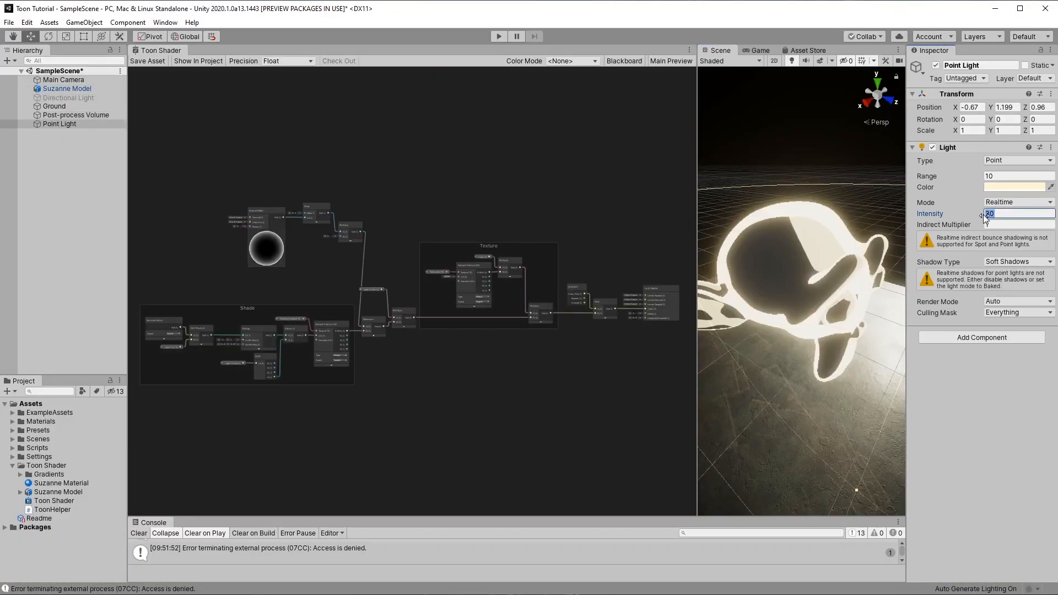
pyautogui.write('2')
# - Examine the rim under the changed light in a maximized scene view and select the Suzanne model
pyautogui.hotkey('shift', 'space')
pyautogui.keyDown('alt'); pyautogui.moveTo(799, 334); pyautogui.dragTo(38, 286); pyautogui.keyUp('alt')
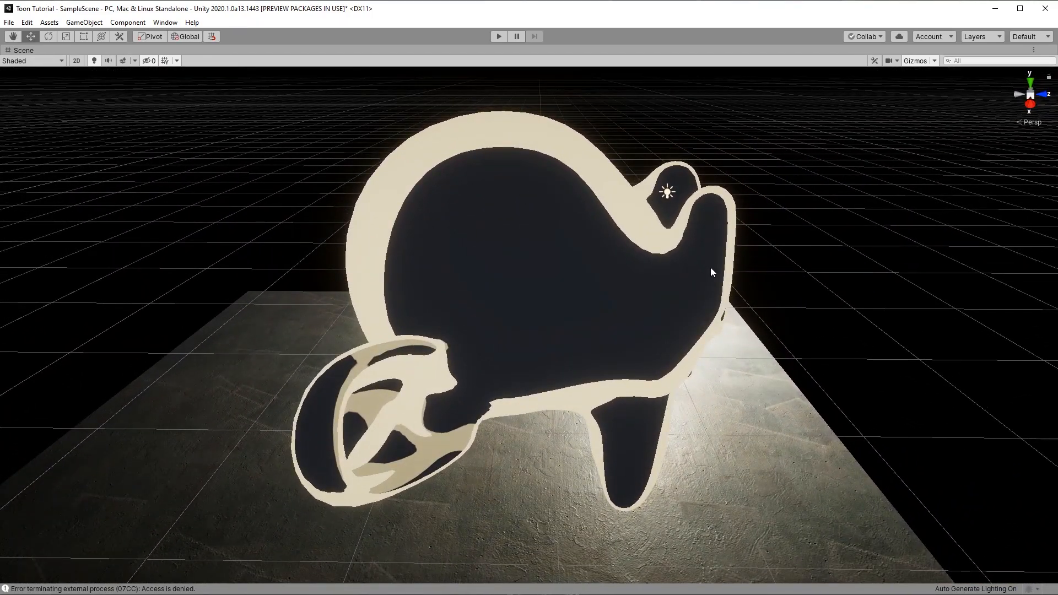
pyautogui.click(567, 268)
pyautogui.hotkey('shift', 'space')
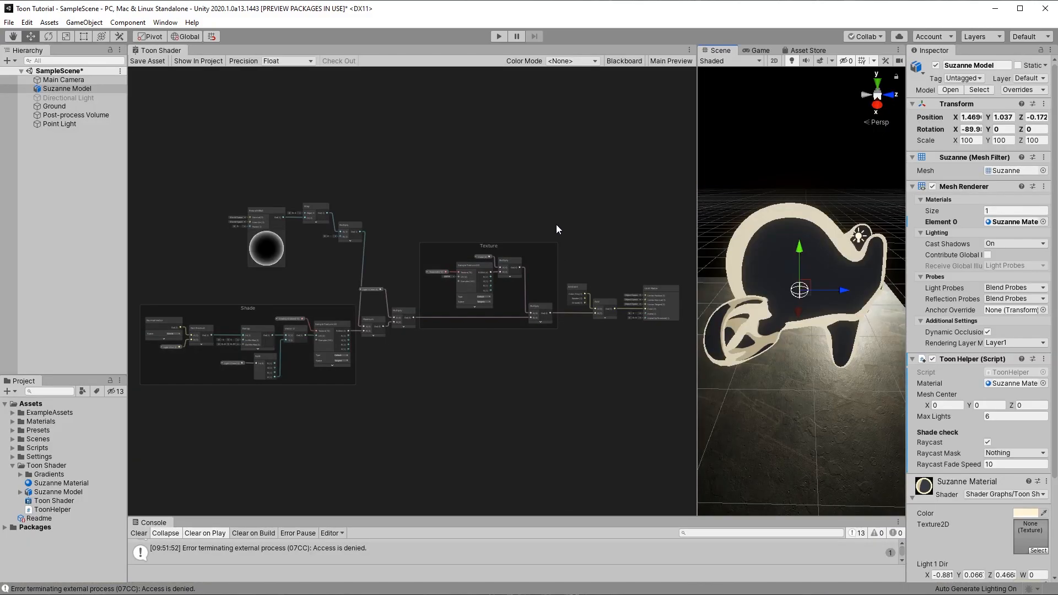
# - Maximize the shader graph and move the Step and Multiply nodes down toward Maximum, with the Fresnel Effect node farther away from them
pyautogui.scroll(6, 371, 213)
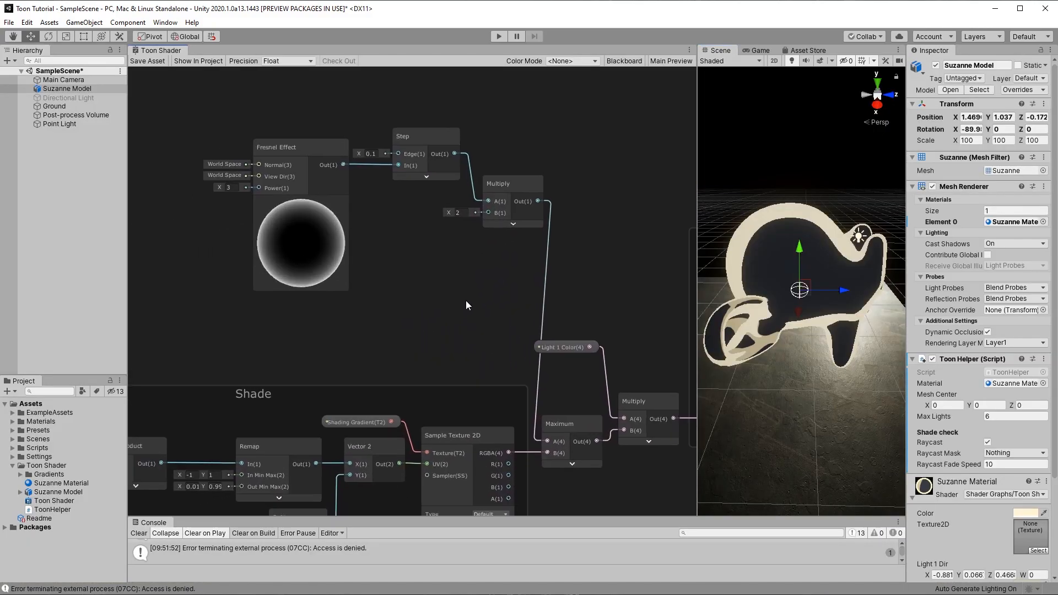
pyautogui.moveTo(415, 134); pyautogui.dragTo(415, 134)
pyautogui.moveTo(498, 177); pyautogui.dragTo(496, 180)
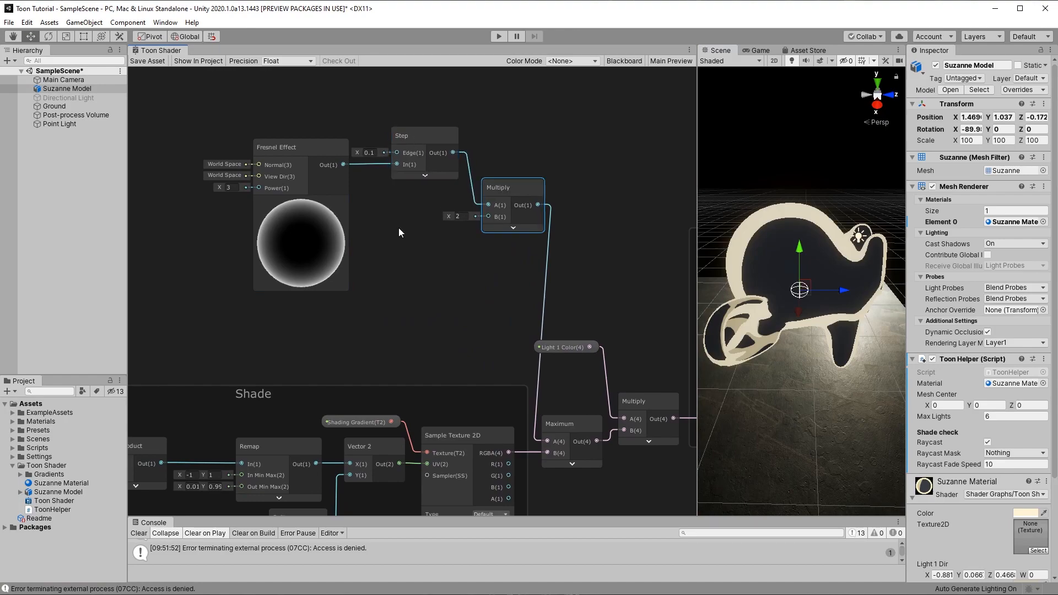
pyautogui.hotkey('shift', 'space')
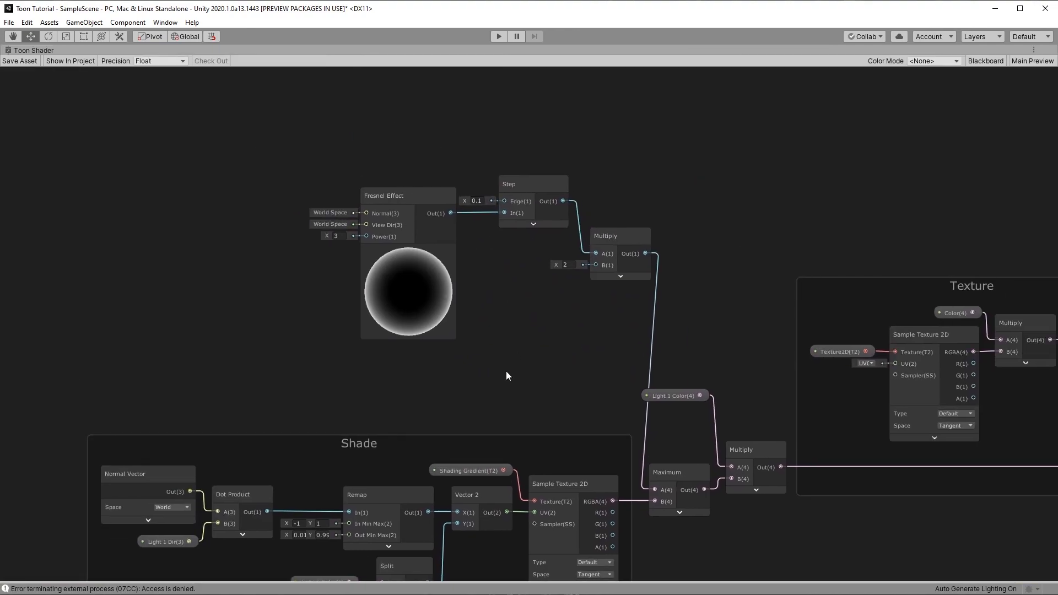
pyautogui.moveTo(608, 243); pyautogui.dragTo(587, 220)
pyautogui.click(573, 187)
pyautogui.moveTo(496, 165); pyautogui.dragTo(501, 183)
pyautogui.moveTo(376, 174); pyautogui.dragTo(352, 141)
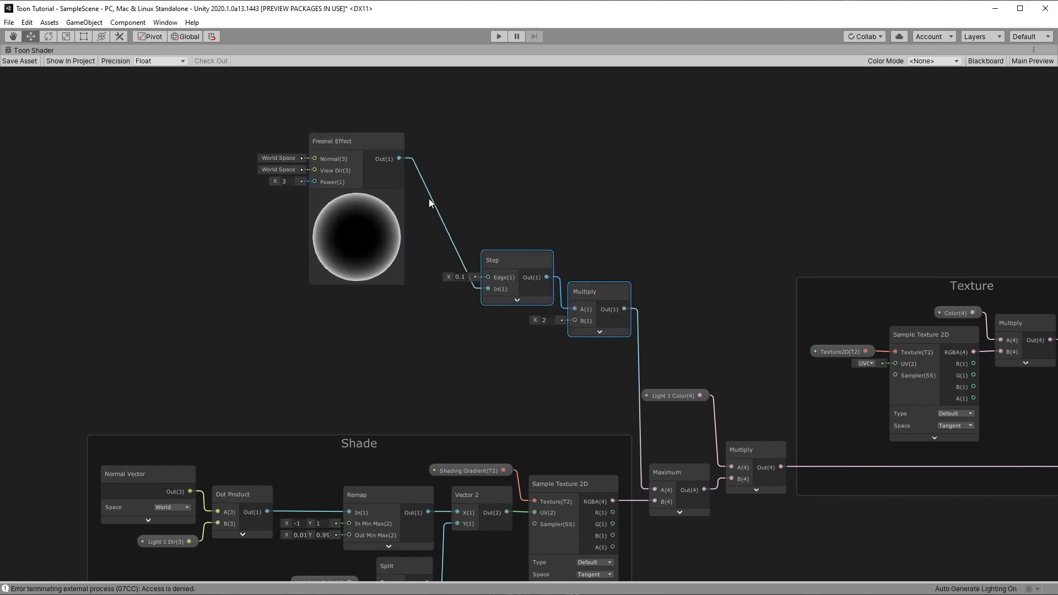
pyautogui.moveTo(375, 145); pyautogui.dragTo(333, 140)
# - Move the Light 1 Color node down beside the Multiply node it feeds, just above Maximum
pyautogui.moveTo(669, 401); pyautogui.dragTo(672, 435)
pyautogui.moveTo(672, 435); pyautogui.dragTo(694, 430, button='middle')
pyautogui.click(716, 468)
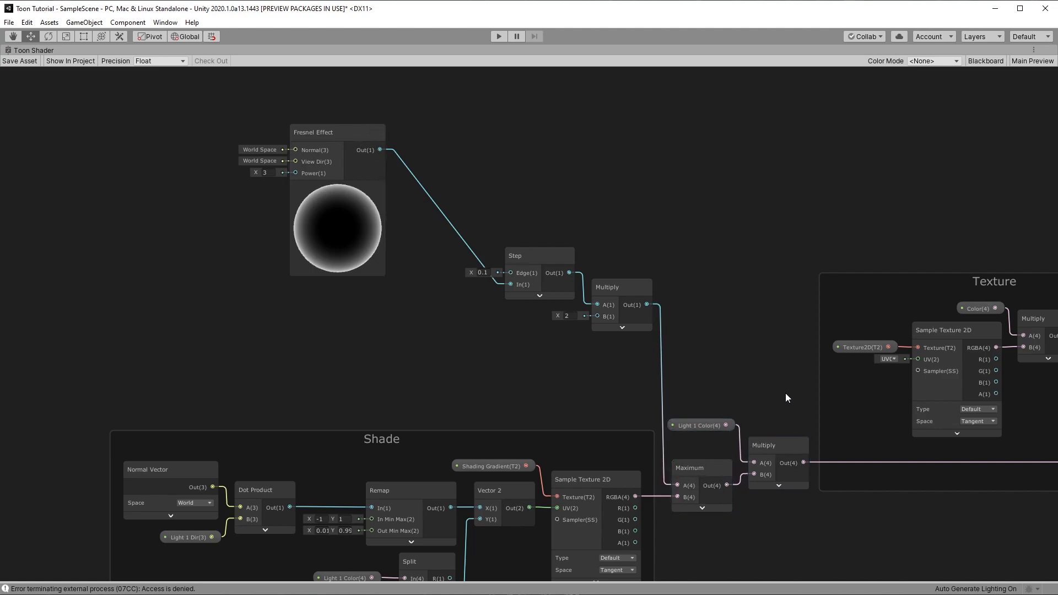
pyautogui.moveTo(705, 507); pyautogui.dragTo(705, 507)
pyautogui.hotkey('ctrl', 'g')
pyautogui.click(702, 425)
# - Add a View Direction node in World space, collapse its preview and place it above the Shade group's left end
pyautogui.click(348, 332)
pyautogui.press('space')
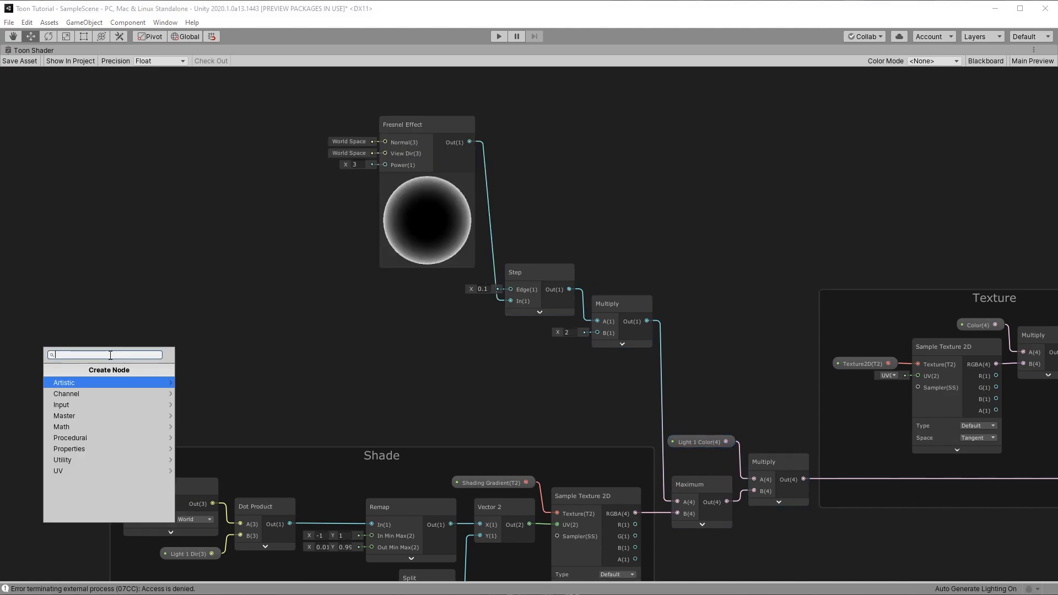
pyautogui.write('vie')
pyautogui.press('Return')
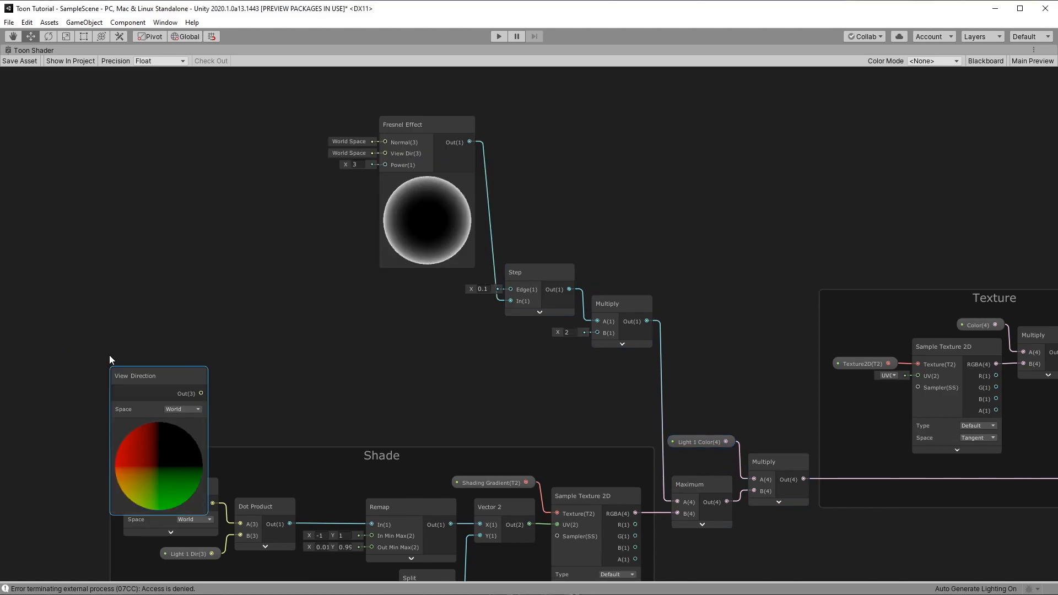
pyautogui.click(160, 424)
pyautogui.moveTo(141, 372); pyautogui.dragTo(91, 336)
# - Add a Normal Vector node in World space, collapse its preview and place it directly above View Direction
pyautogui.click(236, 375)
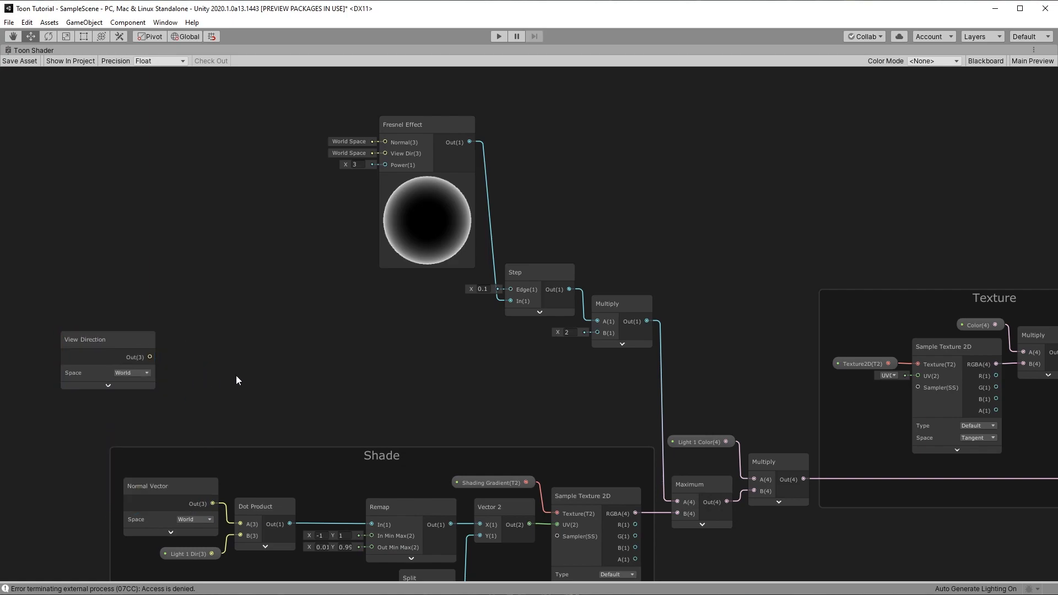
pyautogui.press('space')
pyautogui.write('normal vector')
pyautogui.press('Return')
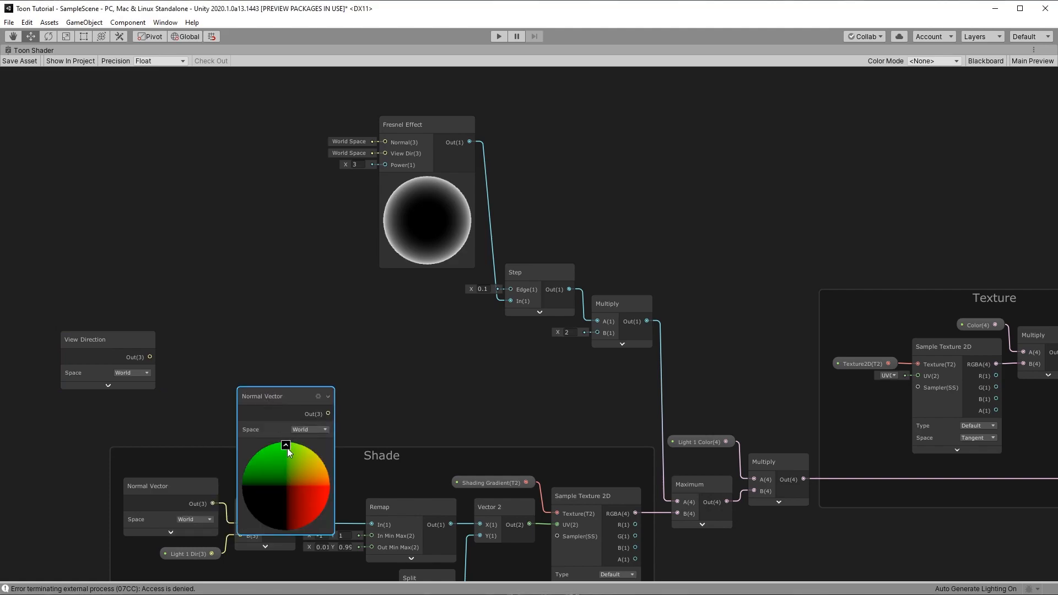
pyautogui.click(285, 445)
pyautogui.moveTo(275, 398); pyautogui.dragTo(99, 272)
# - Add the Light 1 Dir property above the new Normal Vector node and select it together with Normal Vector and View Direction
pyautogui.click(215, 341)
pyautogui.press('space')
pyautogui.write('light')
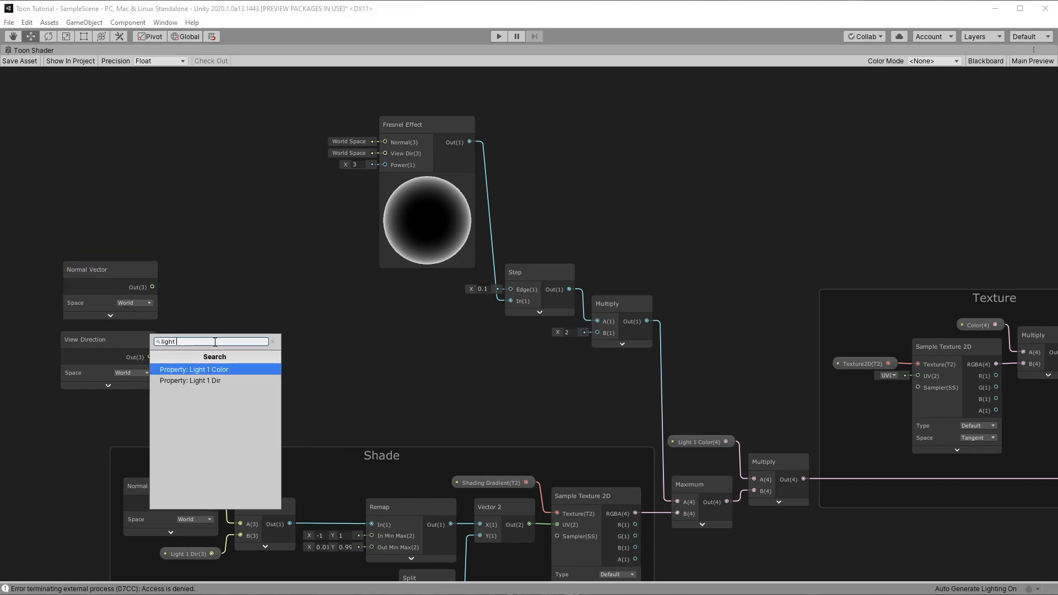
pyautogui.press('Down')
pyautogui.press('Return')
pyautogui.moveTo(242, 363); pyautogui.dragTo(130, 238)
pyautogui.moveTo(220, 193); pyautogui.dragTo(120, 395)
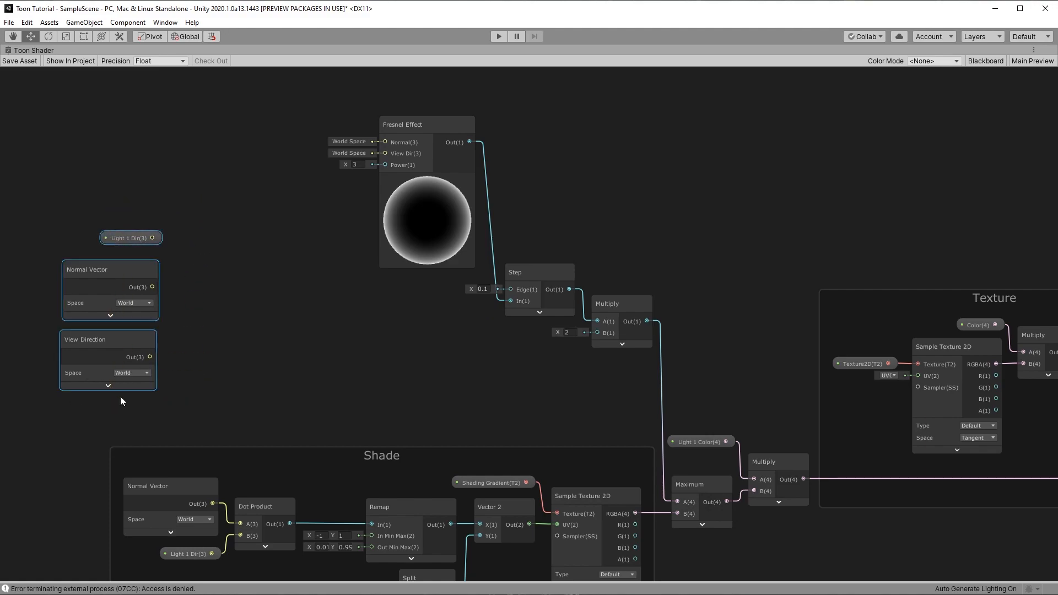
# - Move the upper Light 1 Dir property aside and add a Normalize node fed by the upper Normal Vector, with its preview collapsed
pyautogui.click(236, 330)
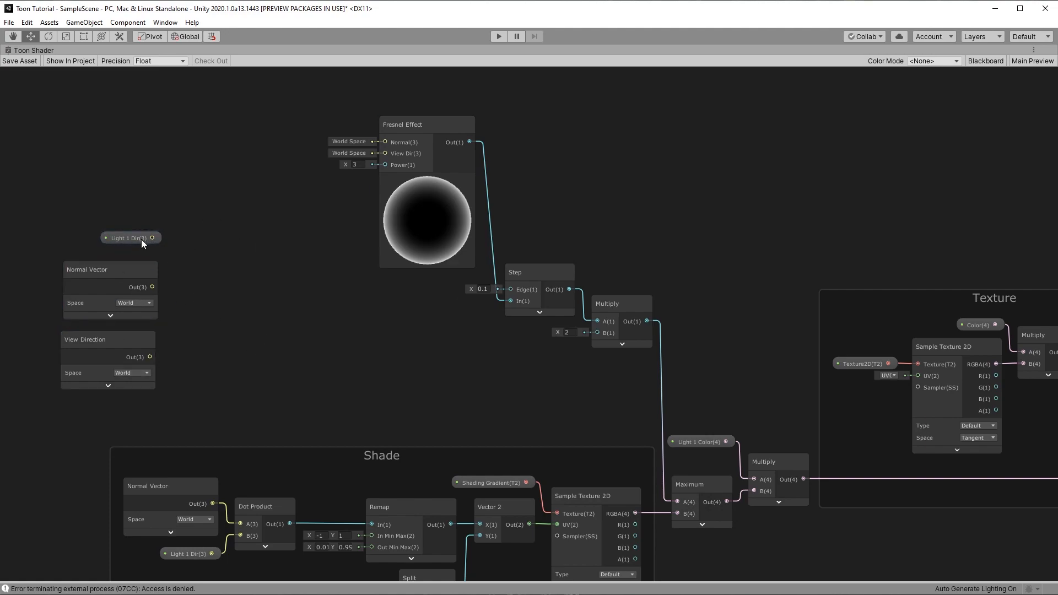
pyautogui.moveTo(143, 237); pyautogui.dragTo(275, 232)
pyautogui.write('normali')
pyautogui.moveTo(148, 287); pyautogui.dragTo(197, 270)
pyautogui.press('Return')
pyautogui.click(241, 314)
# - Add a Normalize node fed by View Direction, collapse its preview and align it below the other Normalize node
pyautogui.moveTo(149, 357); pyautogui.dragTo(212, 353)
pyautogui.write('normali')
pyautogui.press('Return')
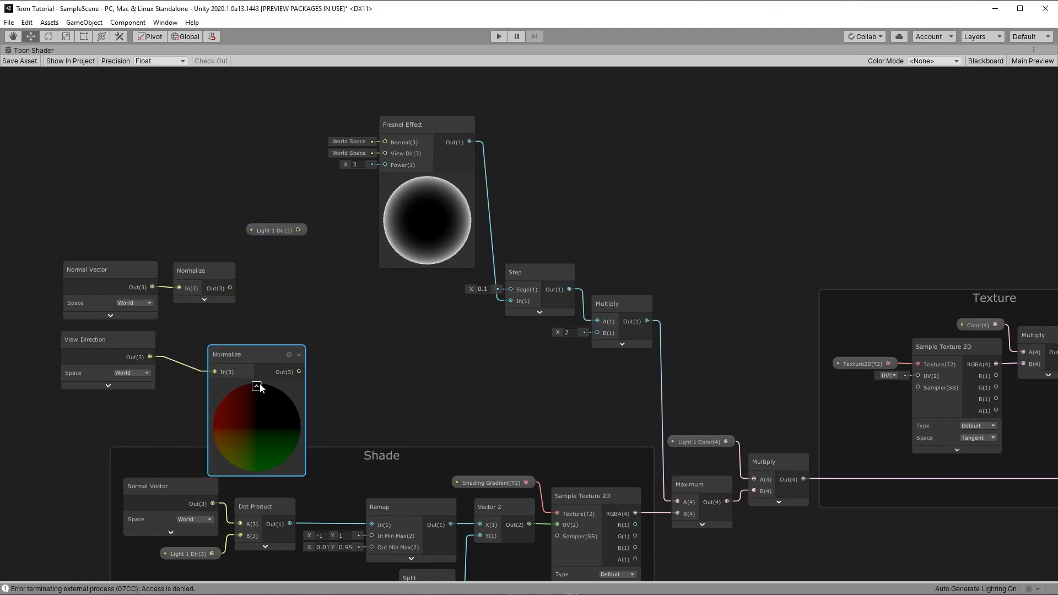
pyautogui.moveTo(230, 353); pyautogui.dragTo(202, 341)
pyautogui.click(221, 370)
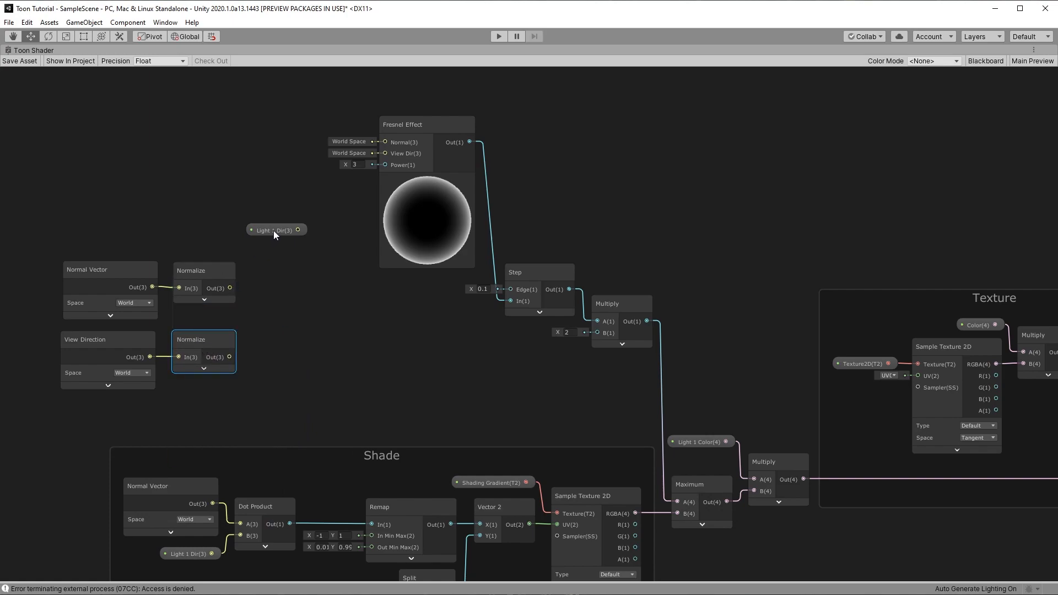
# - Move the upper Light 1 Dir property further up and add a Multiply node fed by the Normal Vector's Normalize output
pyautogui.moveTo(274, 235); pyautogui.dragTo(248, 180)
pyautogui.moveTo(233, 288); pyautogui.dragTo(267, 285)
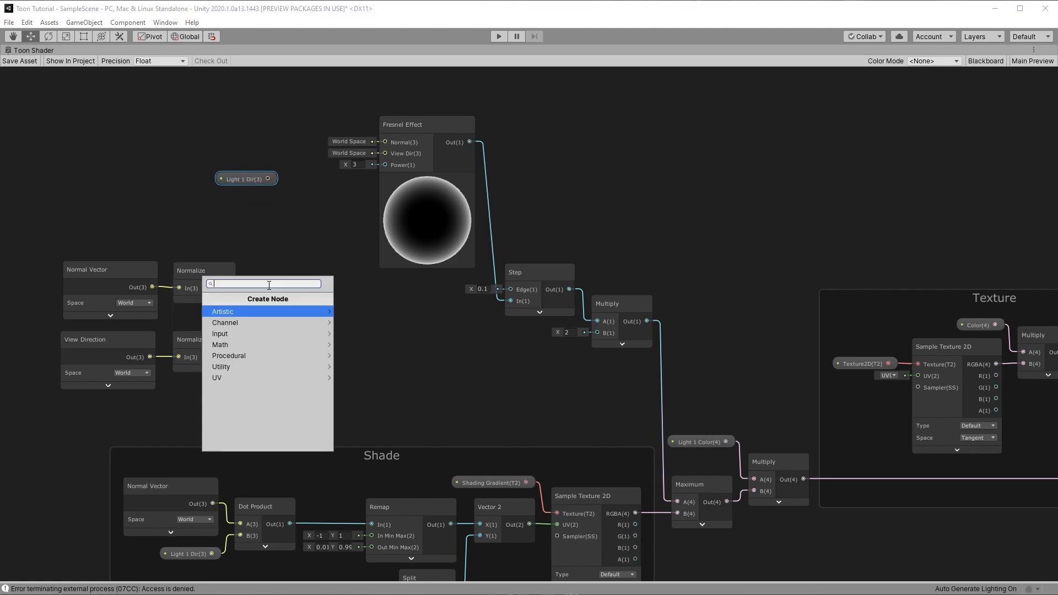
pyautogui.write('mult')
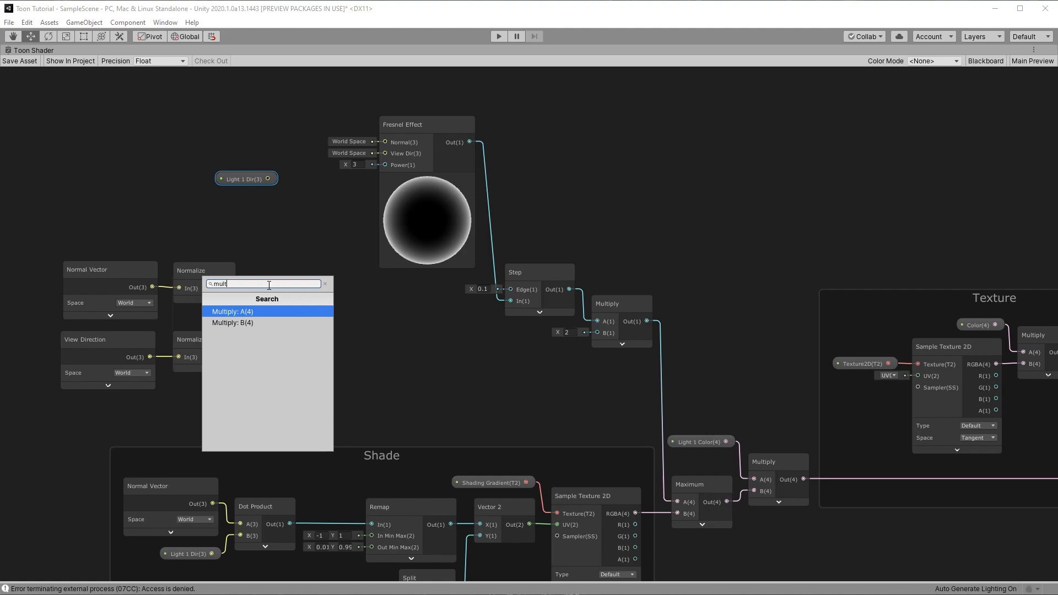
pyautogui.press('Return')
# - Collapse the new Multiply node's preview and feed its A input from a new Vector 1 node with value -1
pyautogui.moveTo(284, 262); pyautogui.dragTo(198, 223)
pyautogui.click(300, 302)
pyautogui.write('vector')
pyautogui.press('Return')
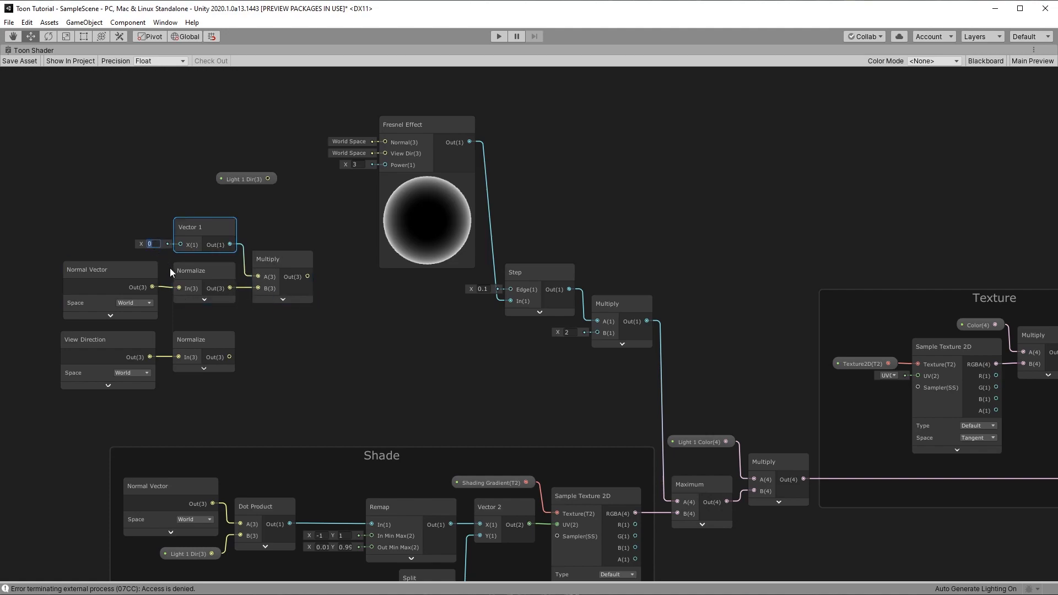
pyautogui.write('1')
pyautogui.click(130, 173)
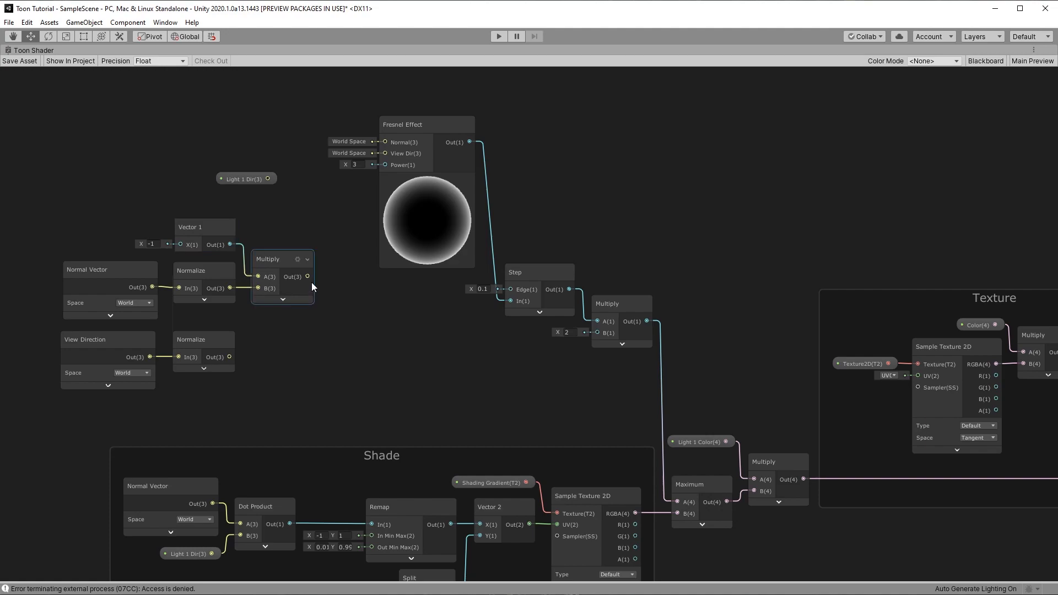
# - Add an Add node that sums the negated normal's Multiply output and the View Direction's Normalize output, with its preview collapsed
pyautogui.press('space')
pyautogui.write('add')
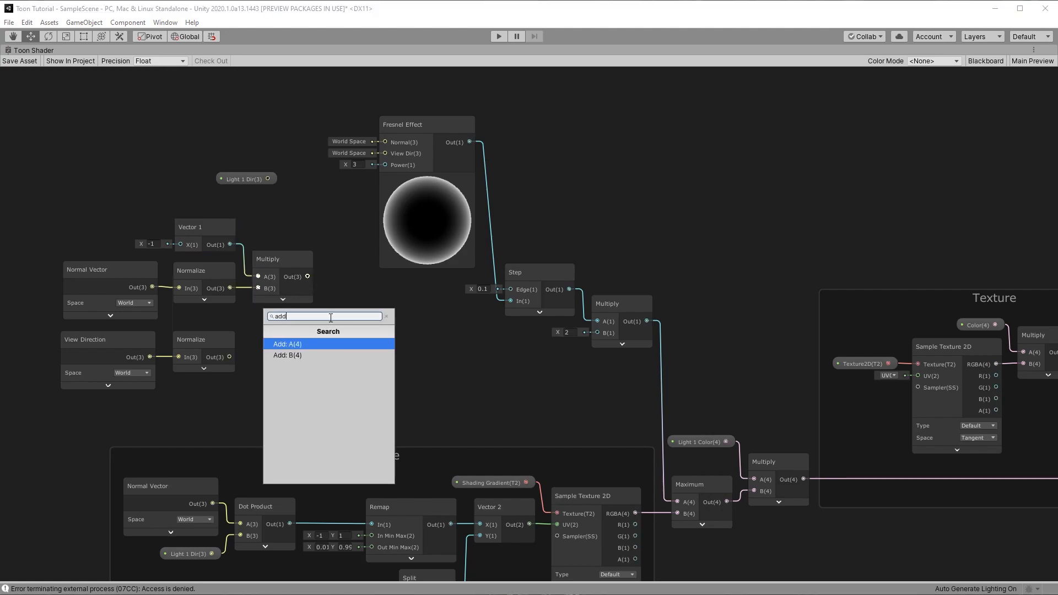
pyautogui.press('Return')
pyautogui.moveTo(230, 357); pyautogui.dragTo(329, 339)
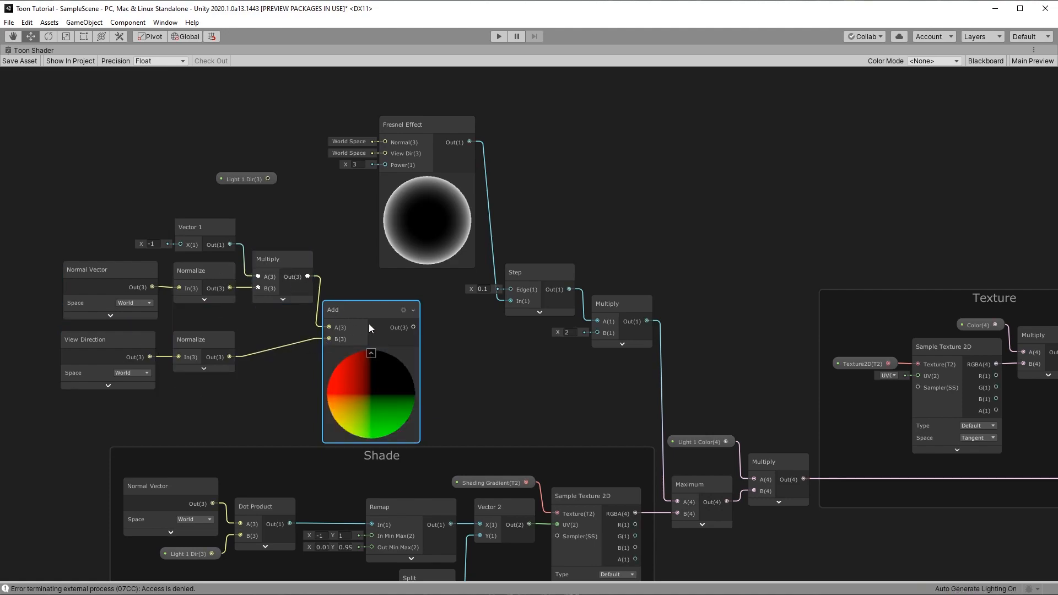
pyautogui.click(373, 353)
# - Align the Add node with its inputs and feed its output into a new Normalize node with a collapsed preview
pyautogui.moveTo(359, 309); pyautogui.dragTo(418, 351)
pyautogui.write('normalize')
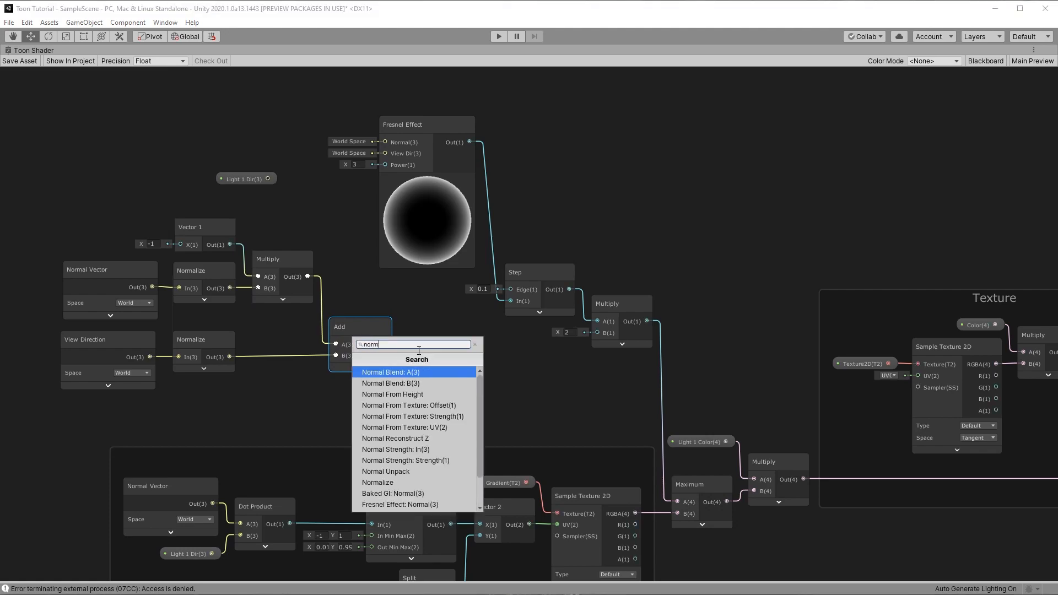
pyautogui.press('Return')
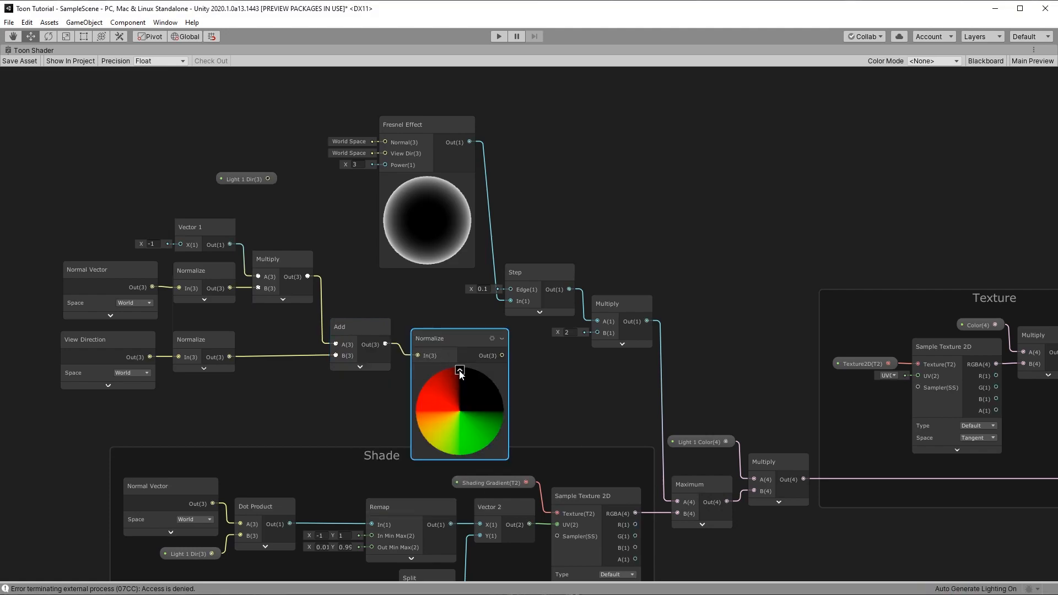
pyautogui.click(460, 370)
pyautogui.moveTo(433, 334); pyautogui.dragTo(425, 324)
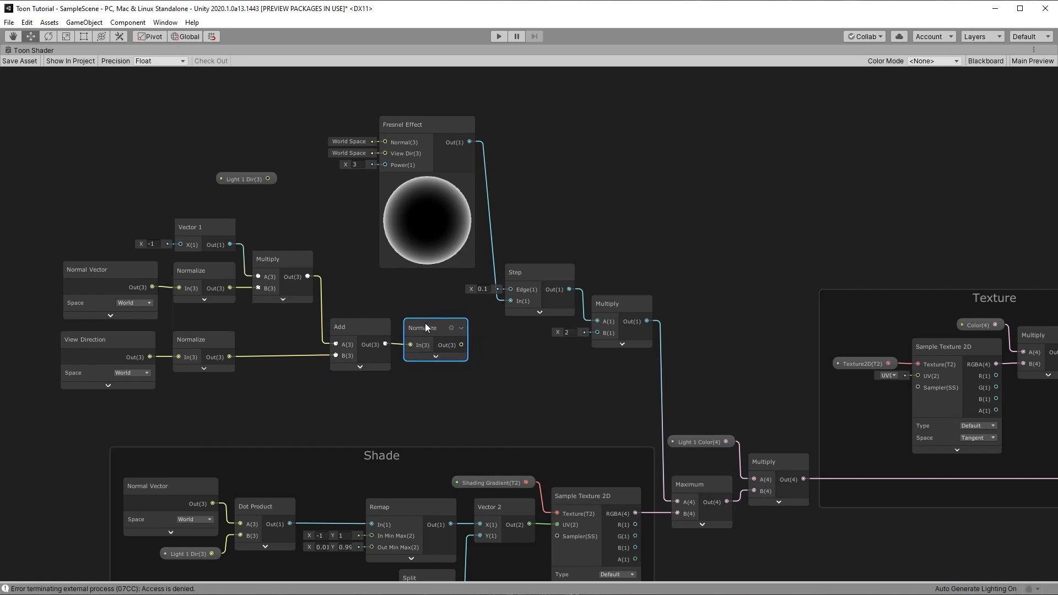
# - Move the whole Normal Vector and View Direction node chain left to free space below the Fresnel Effect node
pyautogui.moveTo(452, 392); pyautogui.dragTo(86, 274)
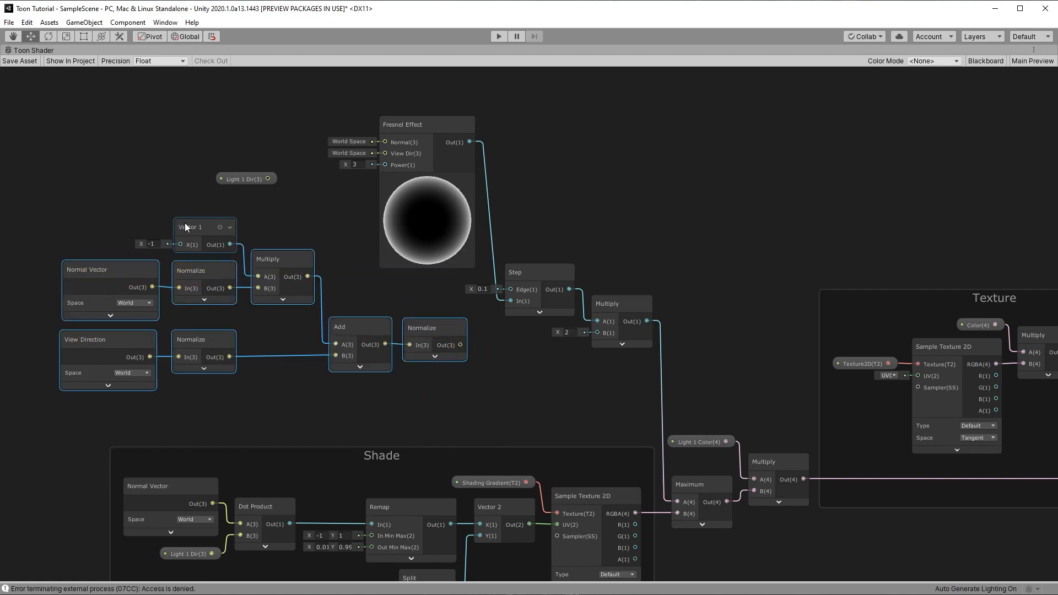
pyautogui.moveTo(202, 227); pyautogui.dragTo(154, 240)
pyautogui.click(289, 250)
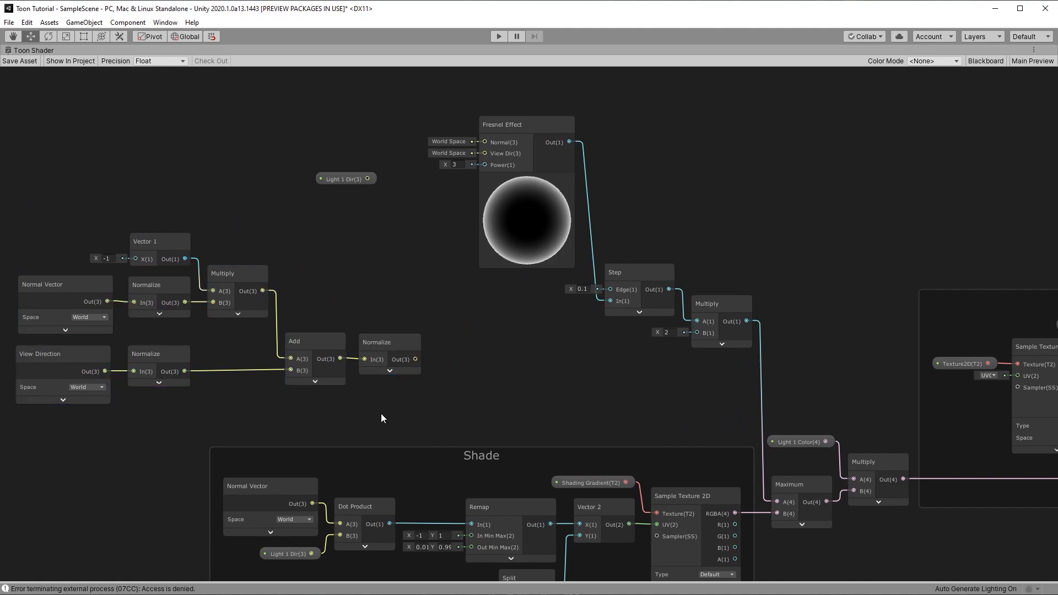
pyautogui.moveTo(98, 280); pyautogui.dragTo(139, 242)
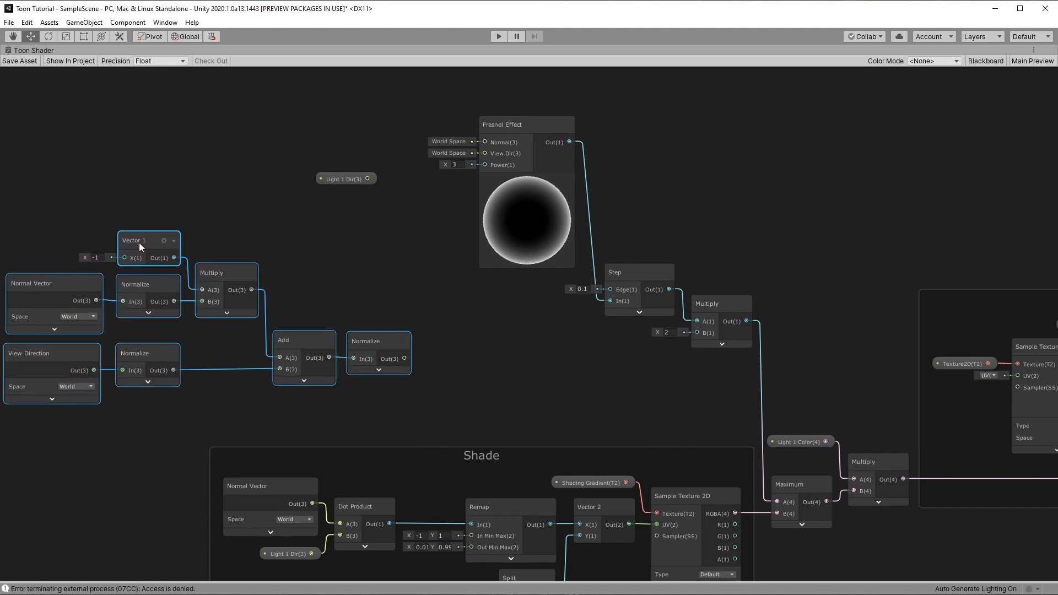
pyautogui.moveTo(366, 284); pyautogui.dragTo(431, 290, button='middle')
pyautogui.moveTo(434, 353); pyautogui.dragTo(401, 356)
pyautogui.click(134, 481)
pyautogui.click(72, 321)
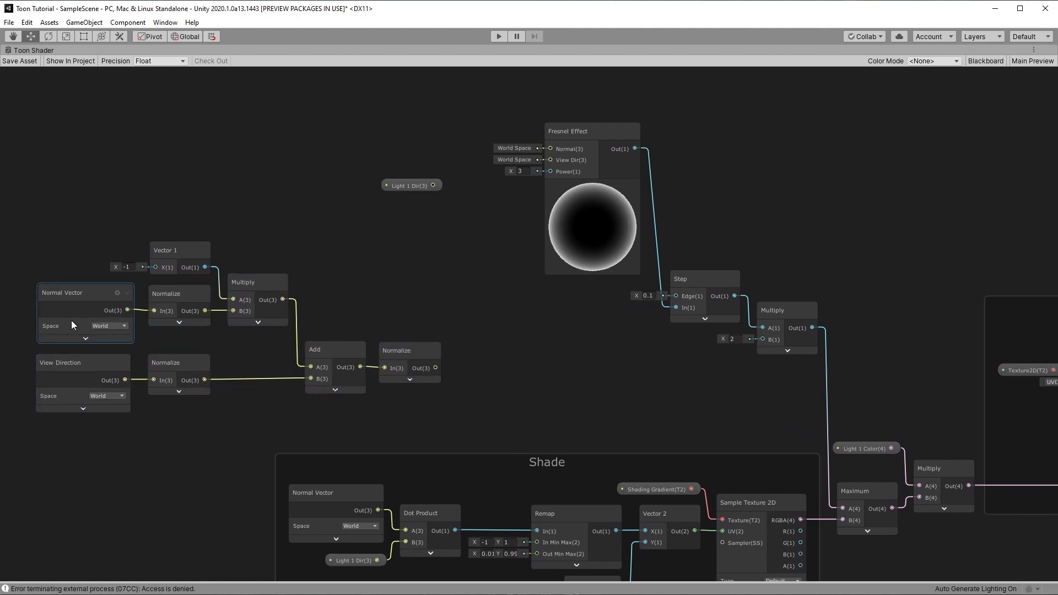
pyautogui.click(179, 294)
pyautogui.click(407, 349)
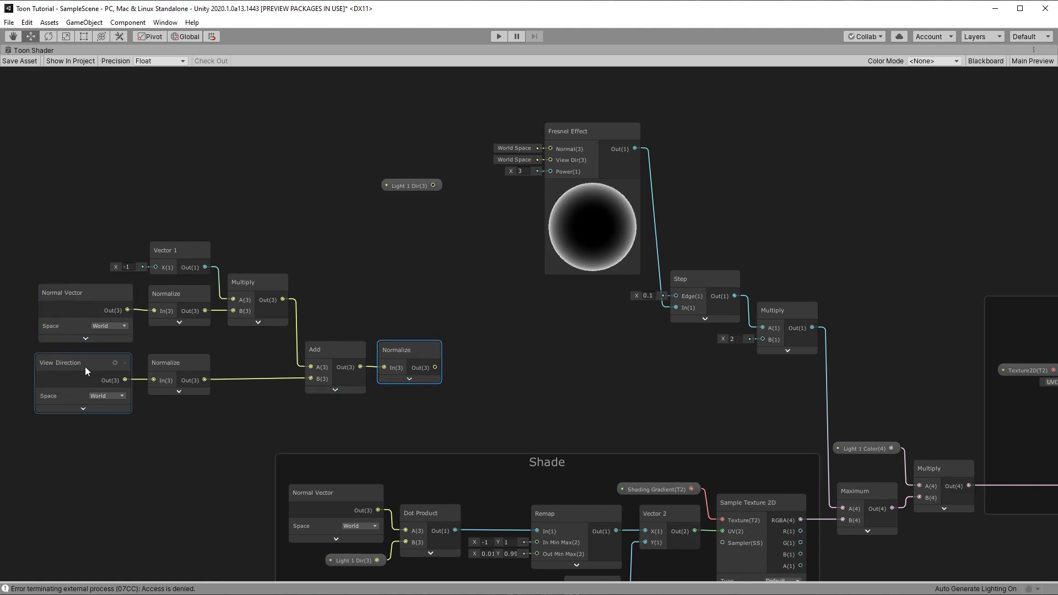
pyautogui.click(71, 240)
pyautogui.moveTo(447, 421); pyautogui.dragTo(410, 427)
pyautogui.click(410, 428)
# - Move the upper Light 1 Dir property down above the last Normalize node and feed it into input A of a new Dot Product node
pyautogui.moveTo(404, 208); pyautogui.dragTo(488, 345)
pyautogui.write('dir')
pyautogui.press('BackSpace')
pyautogui.press('BackSpace')
pyautogui.press('BackSpace')
pyautogui.write('dot')
pyautogui.press('Return')
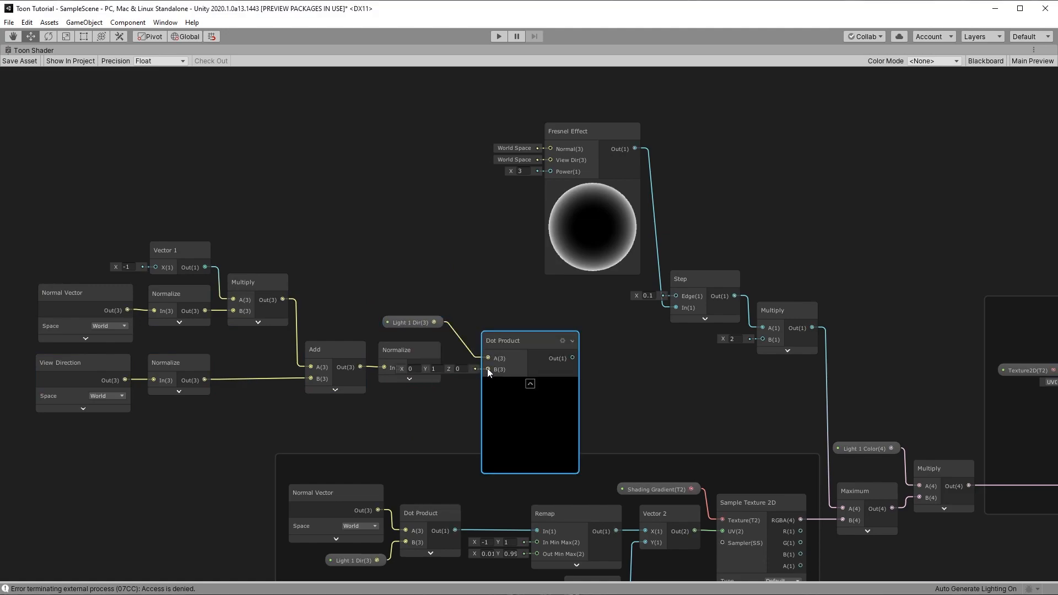
# - Connect the last Normalize node's output to the new Dot Product's B input, align the Dot Product beside it and collapse its preview
pyautogui.moveTo(509, 343); pyautogui.dragTo(512, 361)
pyautogui.moveTo(434, 367); pyautogui.dragTo(489, 340)
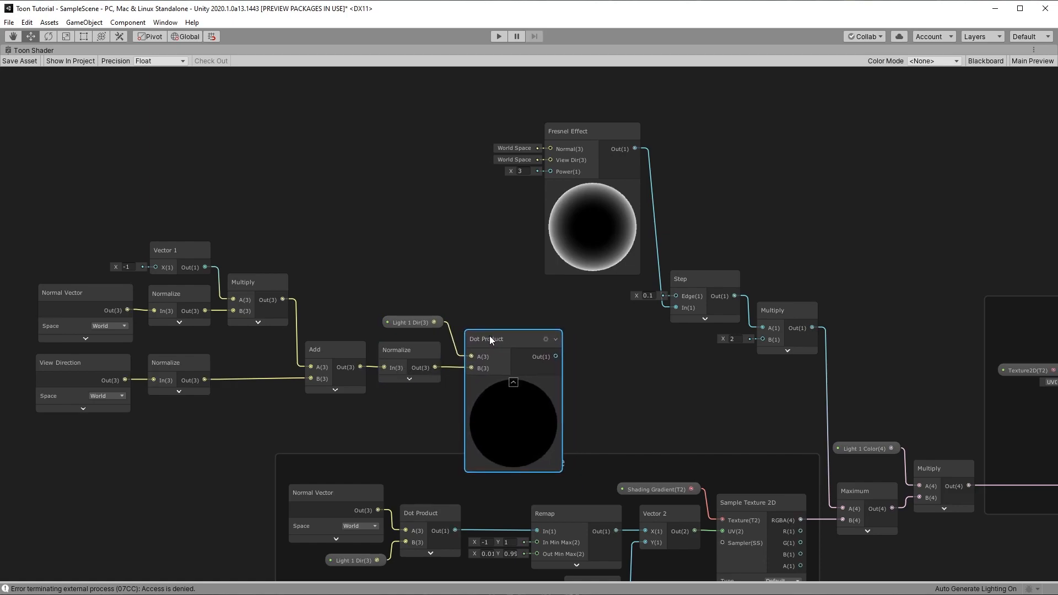
pyautogui.click(513, 382)
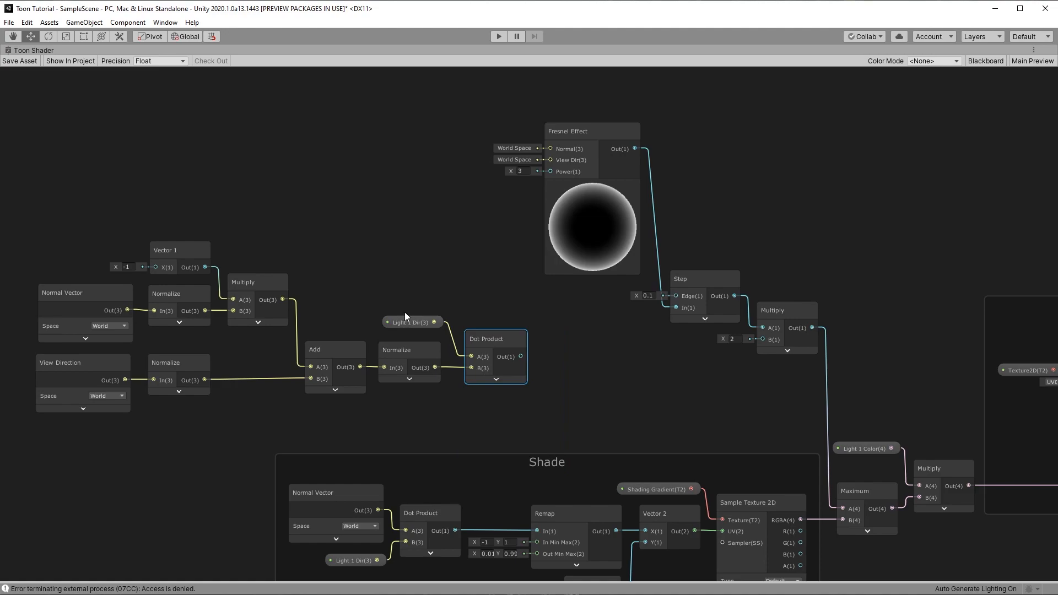
pyautogui.press('space')
pyautogui.click(663, 376)
pyautogui.press('space')
pyautogui.press('Escape')
# - Connect the new Dot Product's output directly to the Unlit Master's Color input and save the shader asset
pyautogui.moveTo(663, 381); pyautogui.dragTo(242, 361, button='middle')
pyautogui.scroll(-2, 333, 370)
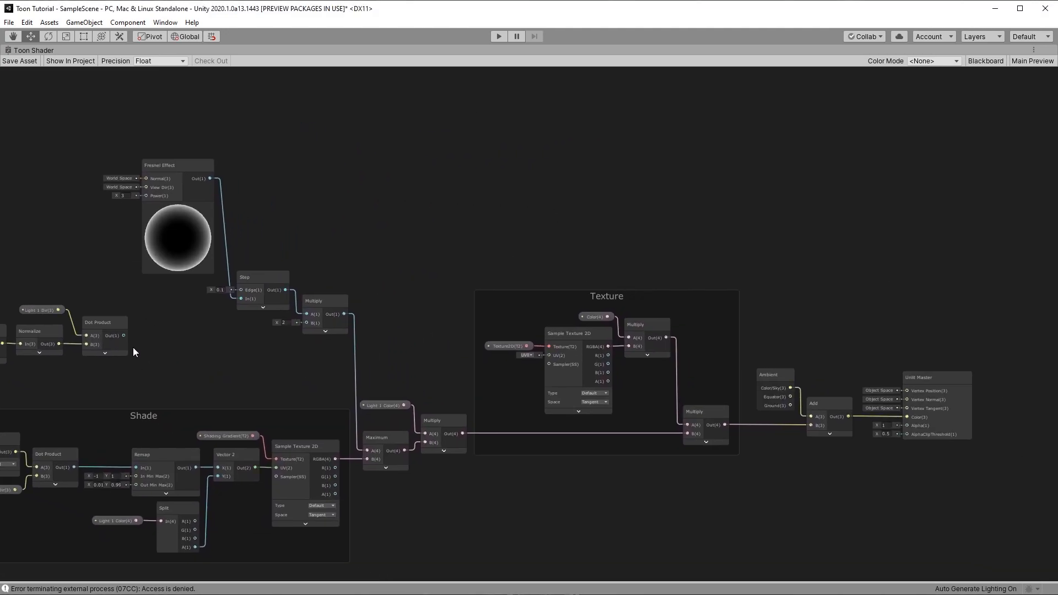
pyautogui.moveTo(123, 336); pyautogui.dragTo(906, 417)
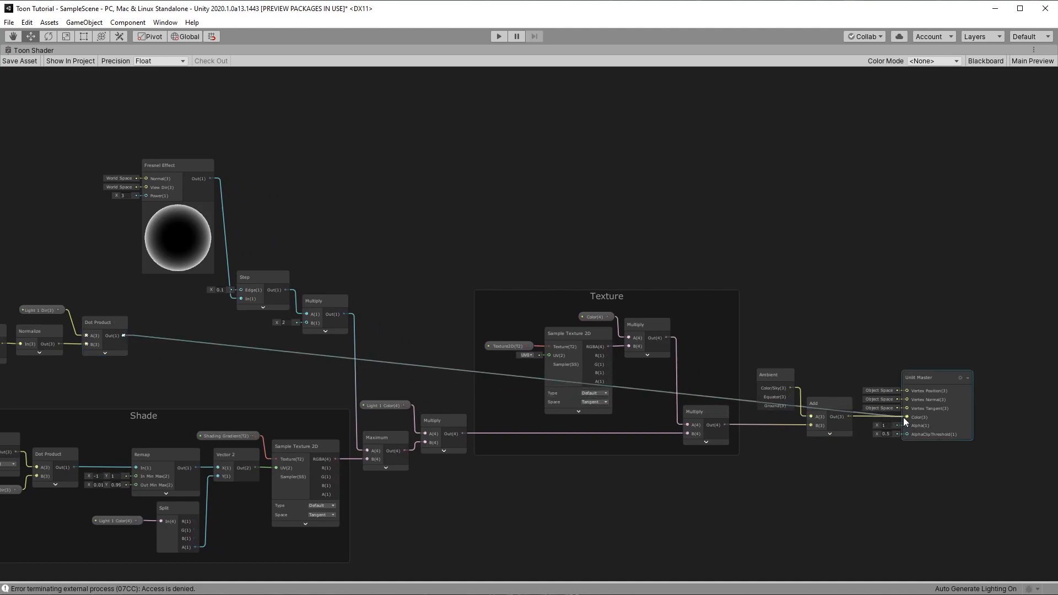
pyautogui.click(25, 61)
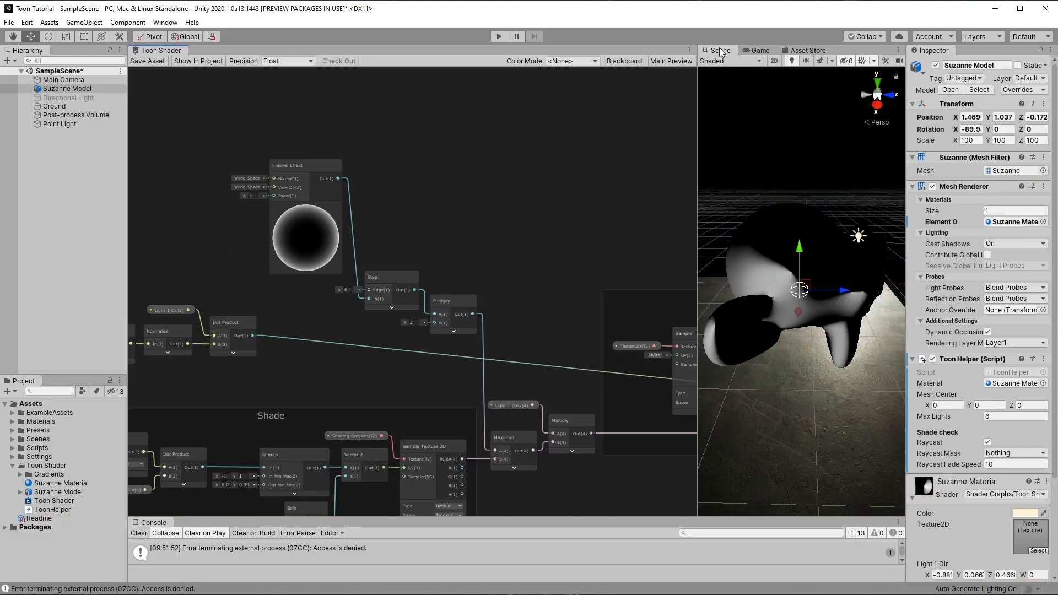
# - Examine the Dot Product shading on the Suzanne model from several angles and distances in an enlarged Scene view
pyautogui.doubleClick(719, 47)
pyautogui.keyDown('alt'); pyautogui.moveTo(723, 366); pyautogui.dragTo(1054, 308); pyautogui.keyUp('alt')
pyautogui.keyDown('alt'); pyautogui.moveTo(528, 308); pyautogui.dragTo(760, 394); pyautogui.keyUp('alt')
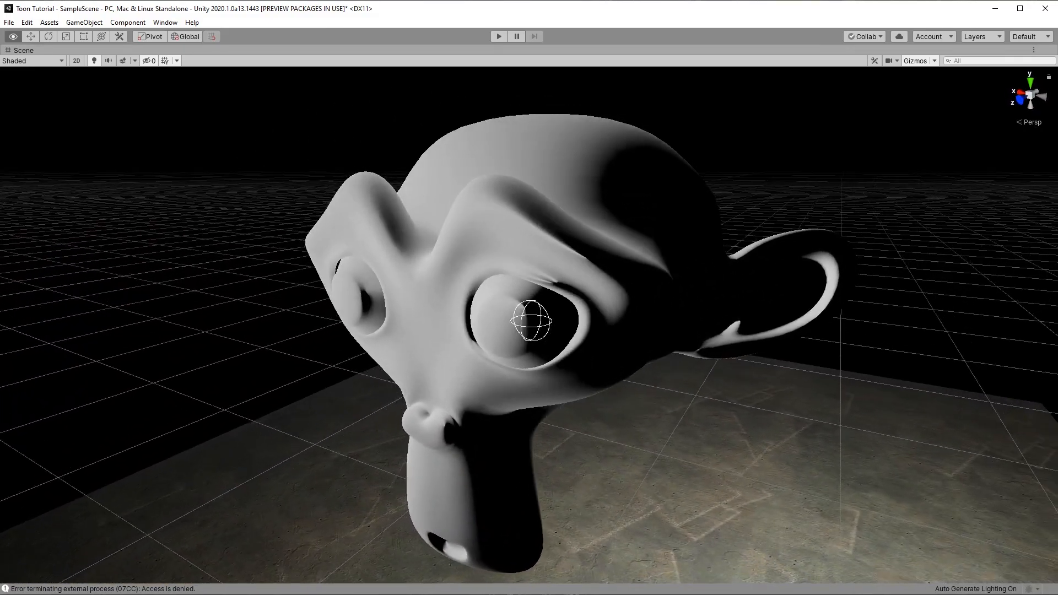
pyautogui.keyDown('alt'); pyautogui.moveTo(370, 463); pyautogui.dragTo(300, 446); pyautogui.keyUp('alt')
pyautogui.scroll(-12, 299, 447)
pyautogui.keyDown('alt'); pyautogui.moveTo(664, 416); pyautogui.dragTo(612, 384); pyautogui.keyUp('alt')
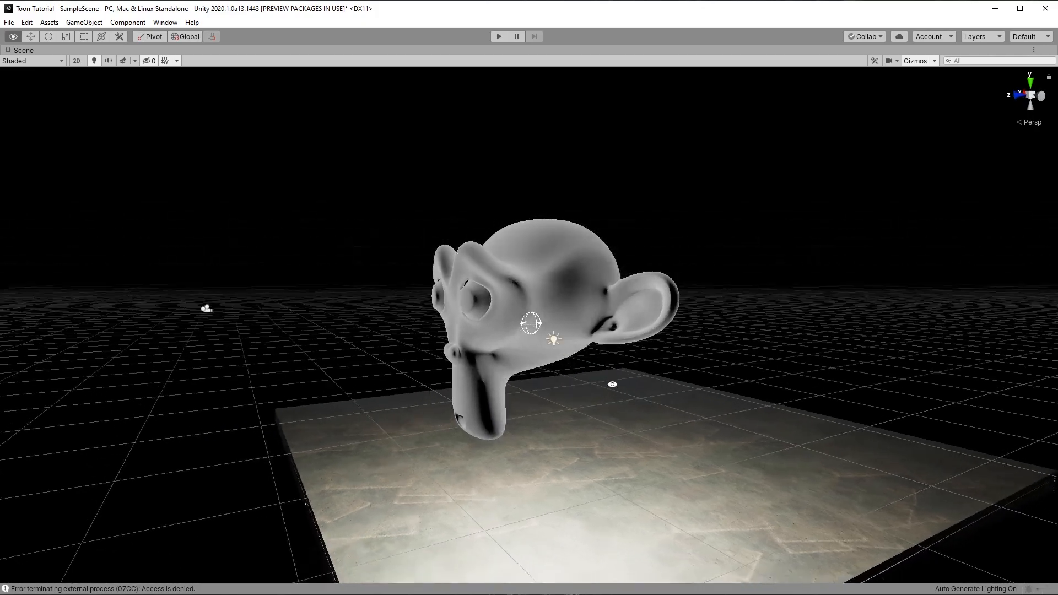
pyautogui.scroll(8, 588, 384)
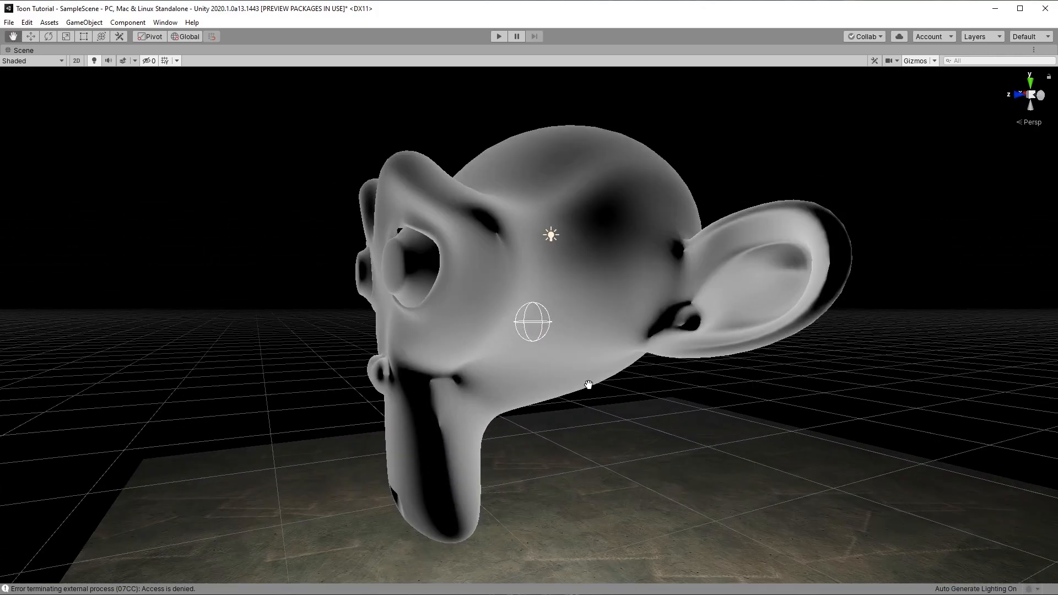
pyautogui.scroll(-6, 588, 385)
pyautogui.keyDown('alt'); pyautogui.moveTo(589, 384); pyautogui.dragTo(14, 357); pyautogui.keyUp('alt')
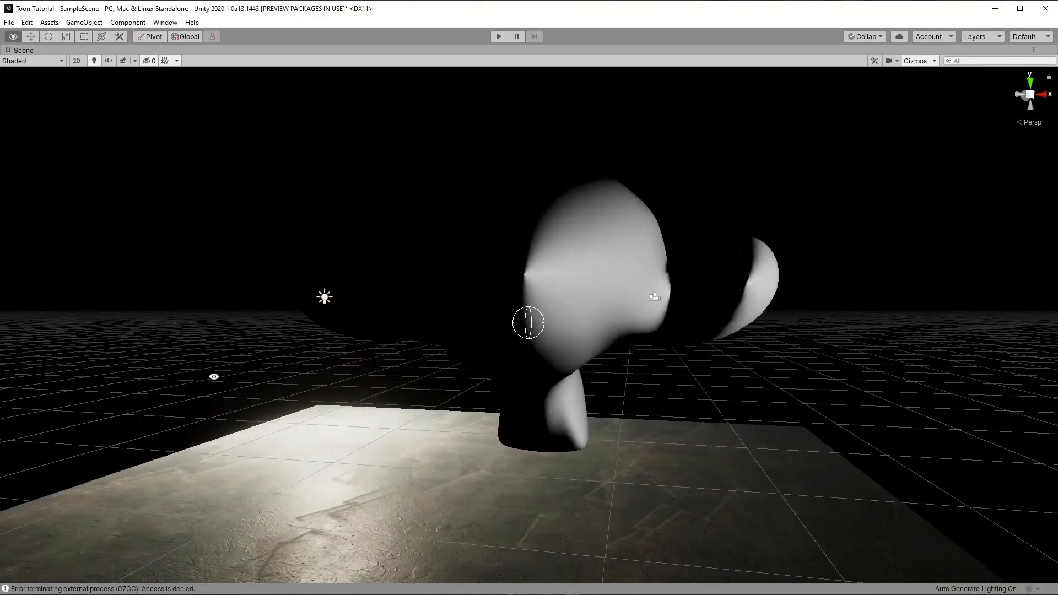
pyautogui.keyDown('alt'); pyautogui.moveTo(213, 376); pyautogui.dragTo(556, 348); pyautogui.keyUp('alt')
pyautogui.keyDown('alt'); pyautogui.moveTo(565, 270); pyautogui.dragTo(59, 264); pyautogui.keyUp('alt')
pyautogui.moveTo(502, 315)
pyautogui.mouseDown(button='middle')
pyautogui.moveTo(543, 356)
pyautogui.moveTo(499, 323)
pyautogui.mouseUp(button='middle')
pyautogui.keyDown('alt'); pyautogui.moveTo(471, 309); pyautogui.dragTo(711, 380); pyautogui.keyUp('alt')
pyautogui.rightClick(23, 54)
pyautogui.click(33, 64)
# - Remove the Dot Product's link to the Unlit Master and reconnect the final Add node's output to the Color input
pyautogui.scroll(5, 469, 351)
pyautogui.hotkey('shift', 'space')
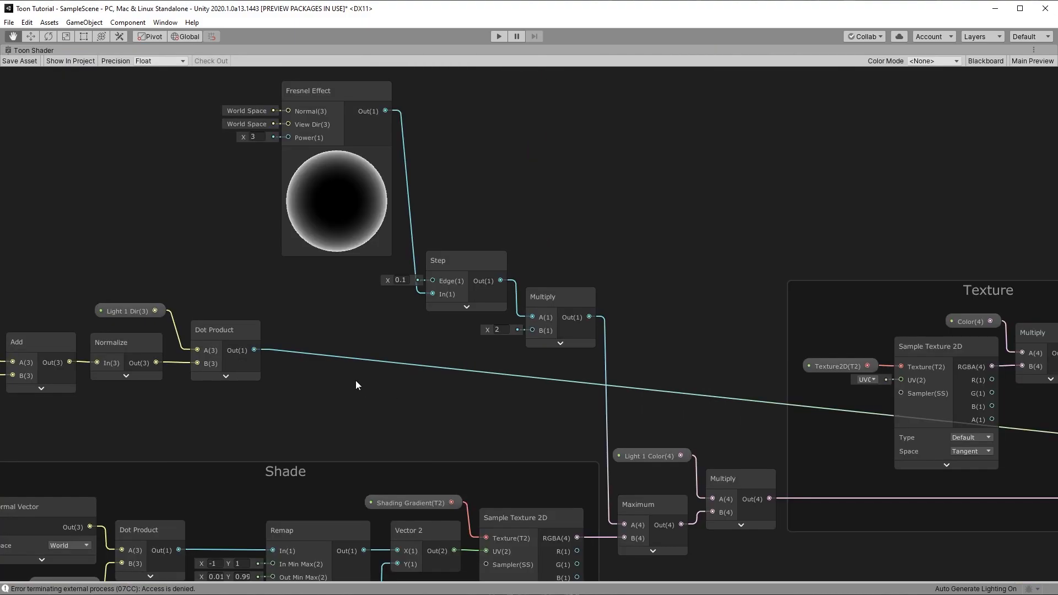
pyautogui.scroll(-2, 346, 377)
pyautogui.moveTo(345, 378); pyautogui.dragTo(508, 402, button='middle')
pyautogui.scroll(1, 507, 401)
pyautogui.click(487, 394)
pyautogui.press('Delete')
pyautogui.moveTo(639, 402); pyautogui.dragTo(141, 347, button='middle')
pyautogui.moveTo(823, 423); pyautogui.dragTo(901, 421)
# - Add a Remap node fed by the upper Dot Product's output and set its Out Min Max to X 1, Y 0
pyautogui.moveTo(119, 345); pyautogui.dragTo(561, 357, button='middle')
pyautogui.moveTo(320, 358); pyautogui.dragTo(340, 360, button='middle')
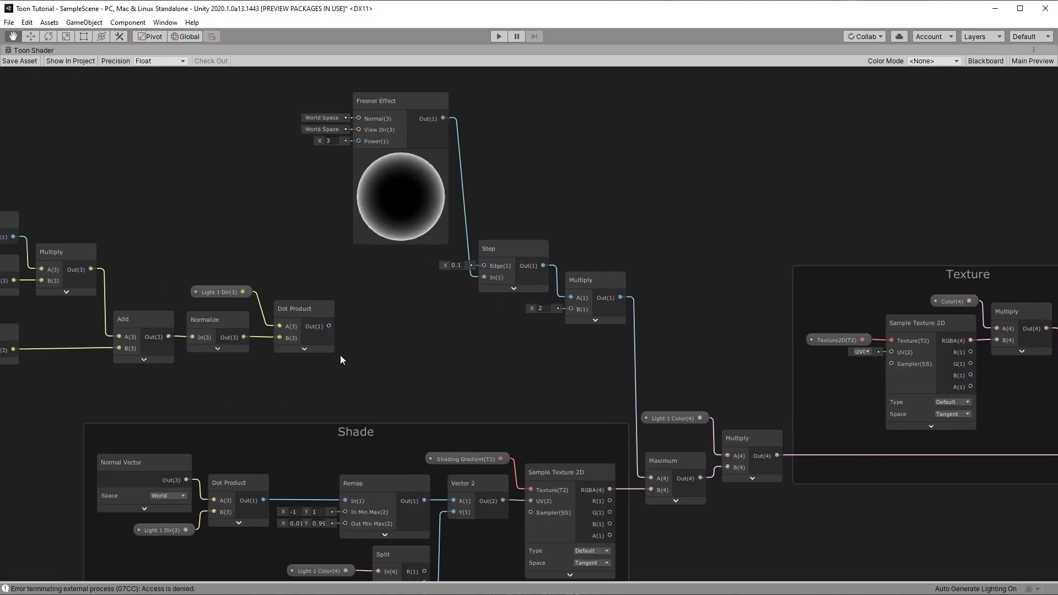
pyautogui.moveTo(329, 326); pyautogui.dragTo(388, 330)
pyautogui.write('remap')
pyautogui.press('Return')
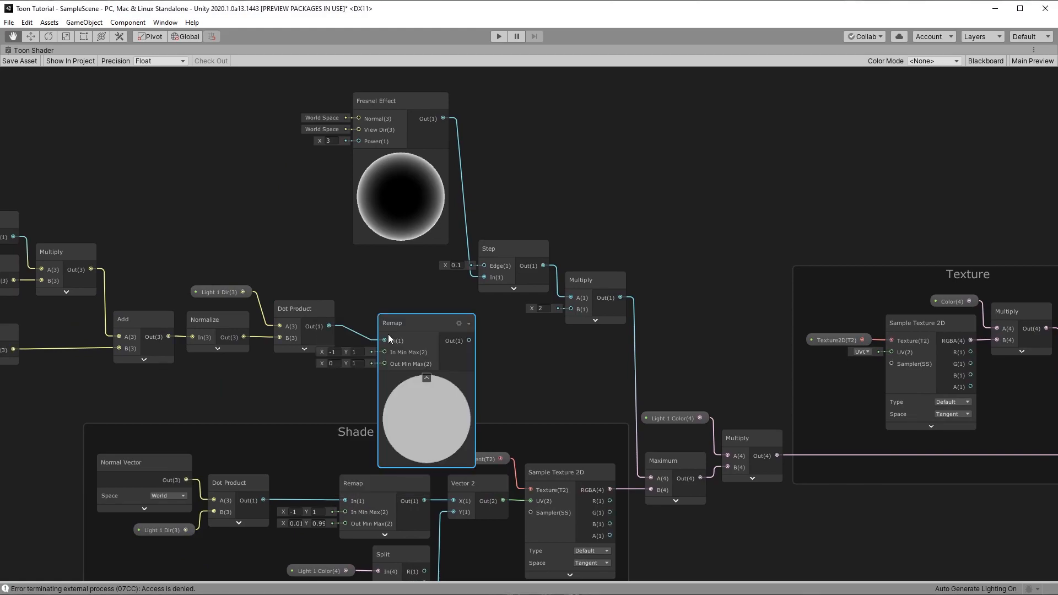
pyautogui.moveTo(406, 318); pyautogui.dragTo(429, 305)
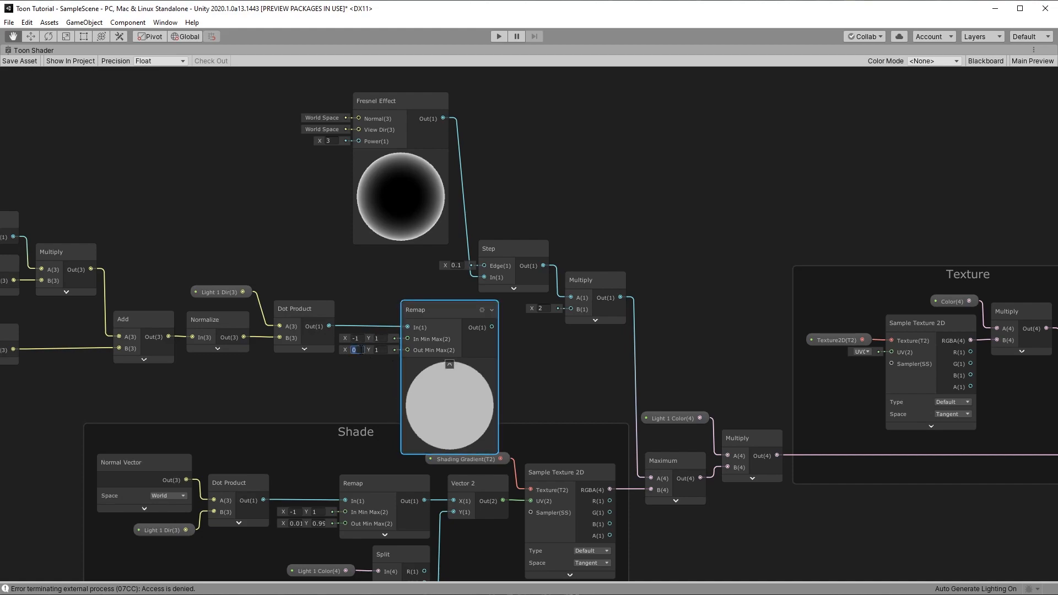
pyautogui.write('1')
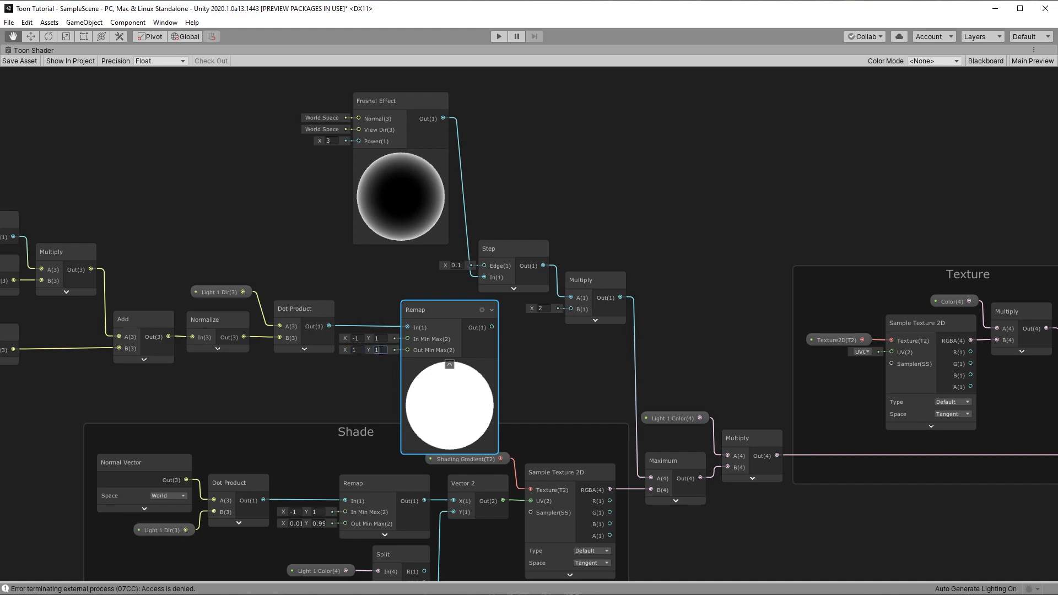
pyautogui.write('0')
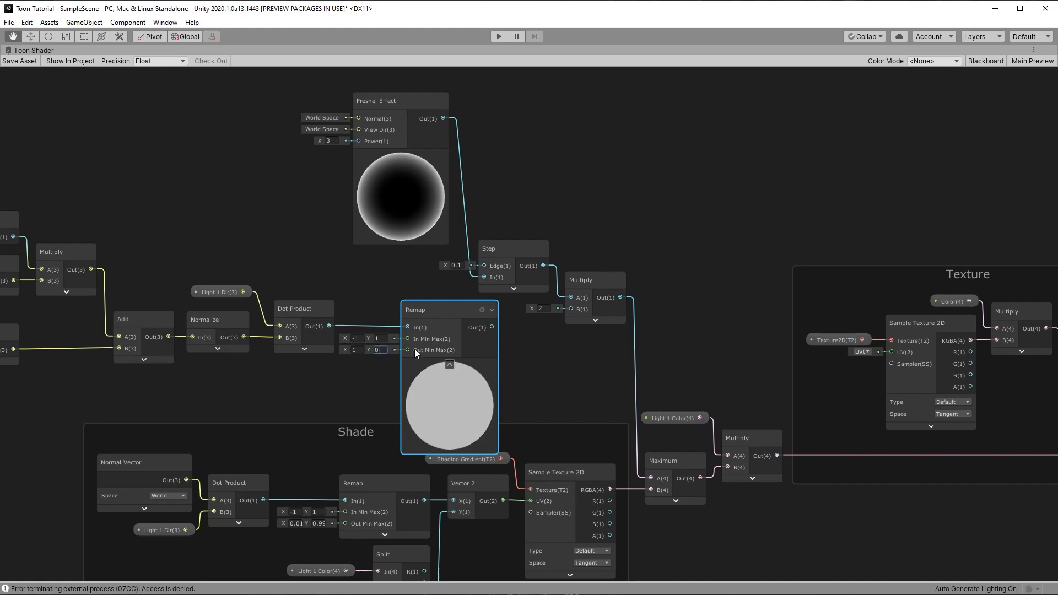
# - Rearrange the rim light nodes higher above the Shade group, placing Fresnel Effect directly above the new Remap node
pyautogui.moveTo(407, 284); pyautogui.dragTo(597, 285, button='middle')
pyautogui.moveTo(622, 277); pyautogui.dragTo(74, 374)
pyautogui.moveTo(800, 383); pyautogui.dragTo(71, 106)
pyautogui.moveTo(646, 326); pyautogui.dragTo(505, 230)
pyautogui.moveTo(682, 297); pyautogui.dragTo(592, 212)
pyautogui.moveTo(589, 181); pyautogui.dragTo(713, 197)
pyautogui.moveTo(606, 137); pyautogui.dragTo(639, 240, button='middle')
pyautogui.moveTo(495, 137); pyautogui.dragTo(541, 175)
pyautogui.moveTo(657, 341); pyautogui.dragTo(537, 269, button='middle')
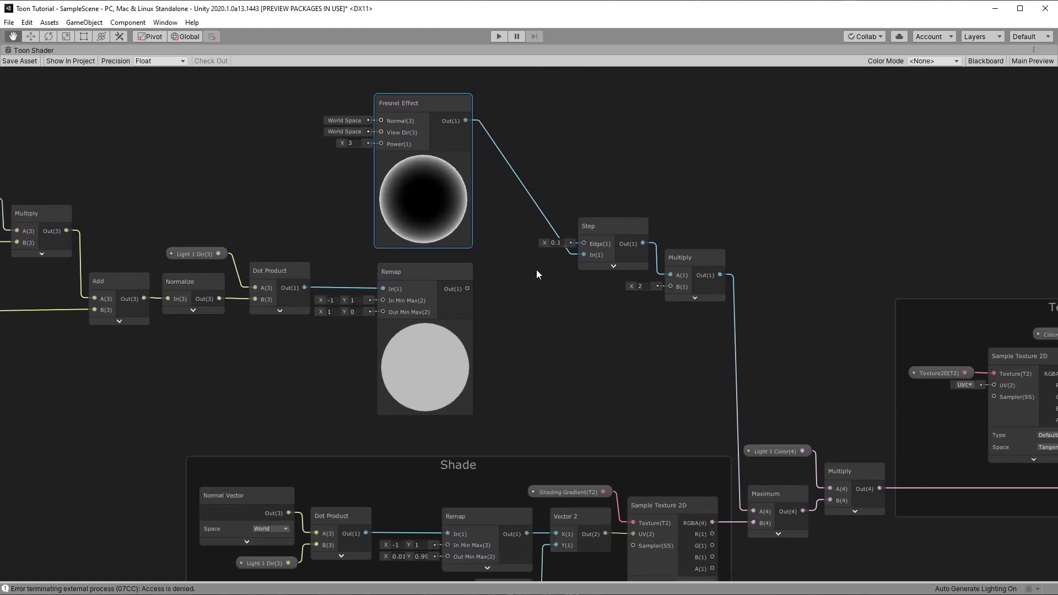
# - Add a Multiply node combining the Fresnel Effect and upper Remap outputs, and connect its result to the Step node's In input
pyautogui.press('space')
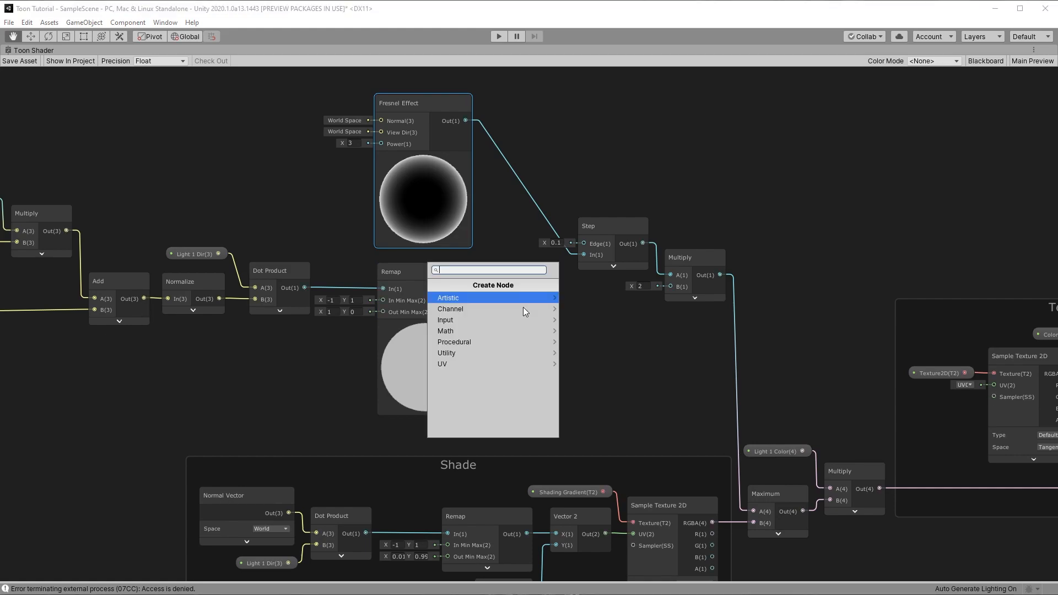
pyautogui.write('multiply')
pyautogui.click(523, 307)
pyautogui.moveTo(466, 121); pyautogui.dragTo(510, 260)
pyautogui.click(535, 295)
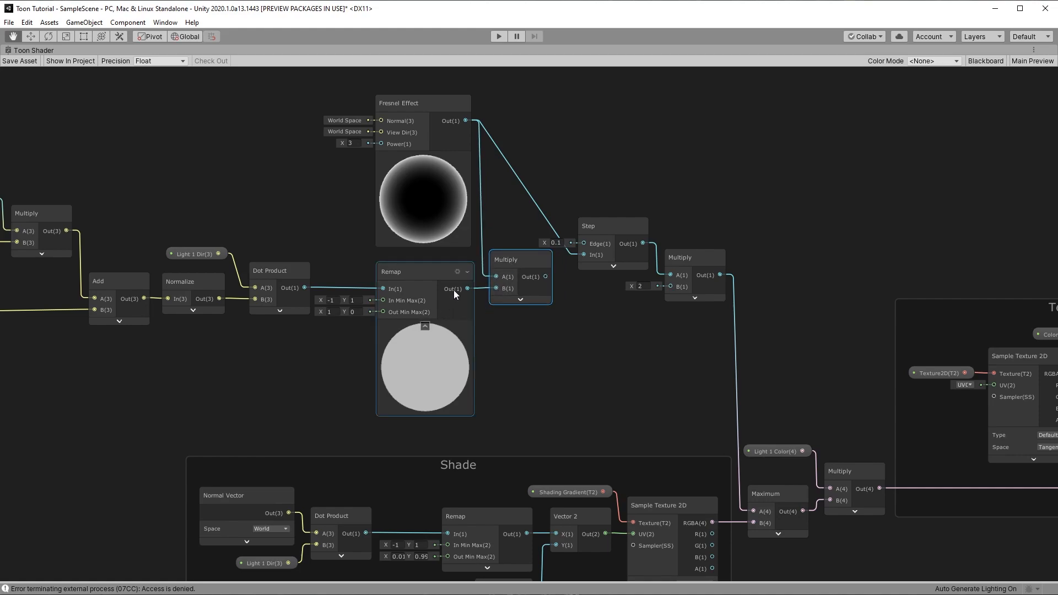
pyautogui.moveTo(546, 276); pyautogui.dragTo(583, 255)
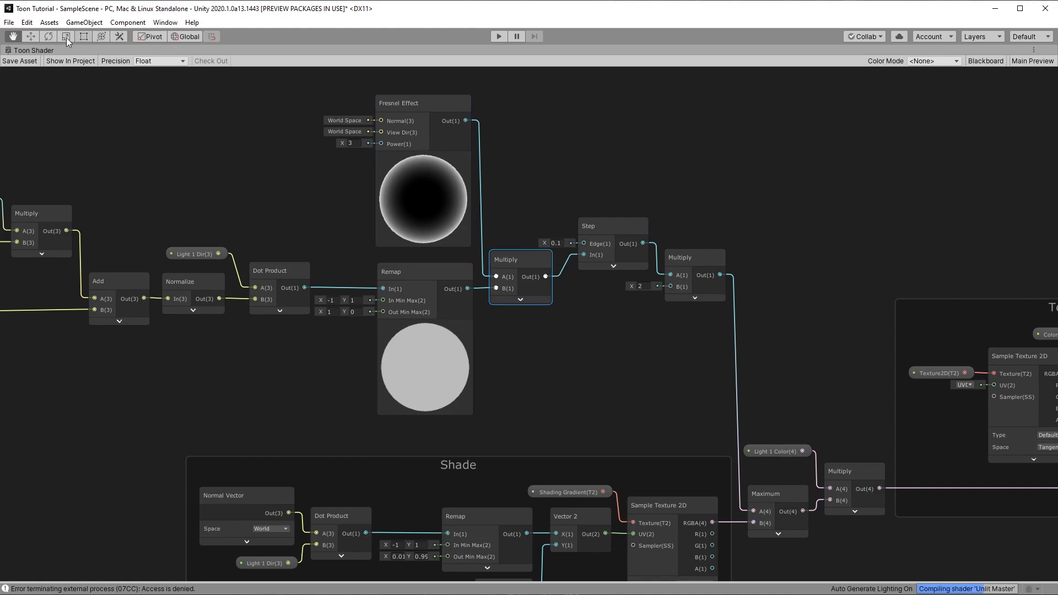
# - Save the shader graph and inspect the rim light on the Suzanne model from several angles in an enlarged Scene view
pyautogui.moveTo(694, 388); pyautogui.dragTo(353, 335, button='middle')
pyautogui.scroll(-3, 354, 340)
pyautogui.moveTo(408, 305); pyautogui.dragTo(281, 278, button='middle')
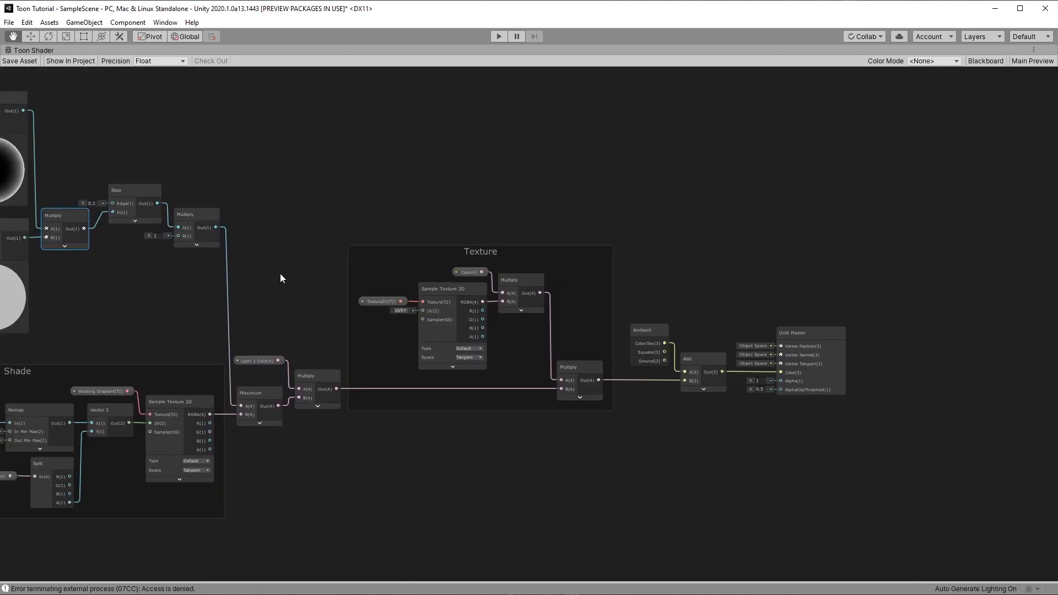
pyautogui.click(14, 61)
pyautogui.doubleClick(28, 52)
pyautogui.hotkey('shift', 'space')
pyautogui.keyDown('alt'); pyautogui.moveTo(496, 498); pyautogui.dragTo(1047, 436); pyautogui.keyUp('alt')
pyautogui.keyDown('alt'); pyautogui.moveTo(385, 435); pyautogui.dragTo(683, 369); pyautogui.keyUp('alt')
pyautogui.keyDown('alt'); pyautogui.moveTo(616, 380); pyautogui.dragTo(503, 460); pyautogui.keyUp('alt')
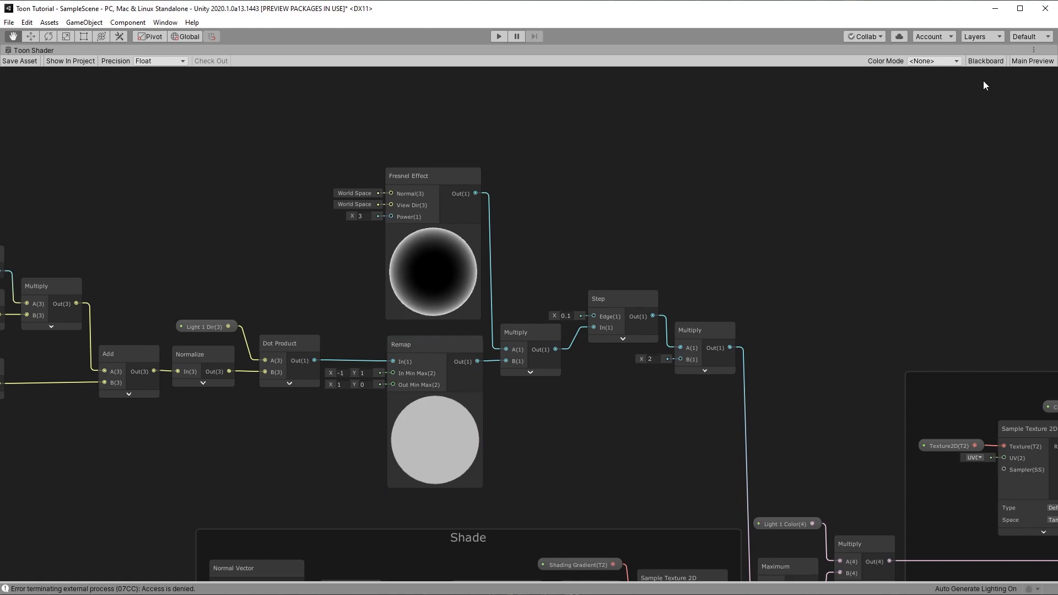
# - Show the Blackboard and collapse the Color, Texture2D, Light 1 Dir, Light 1 Color and Shading Gradient properties
pyautogui.click(986, 61)
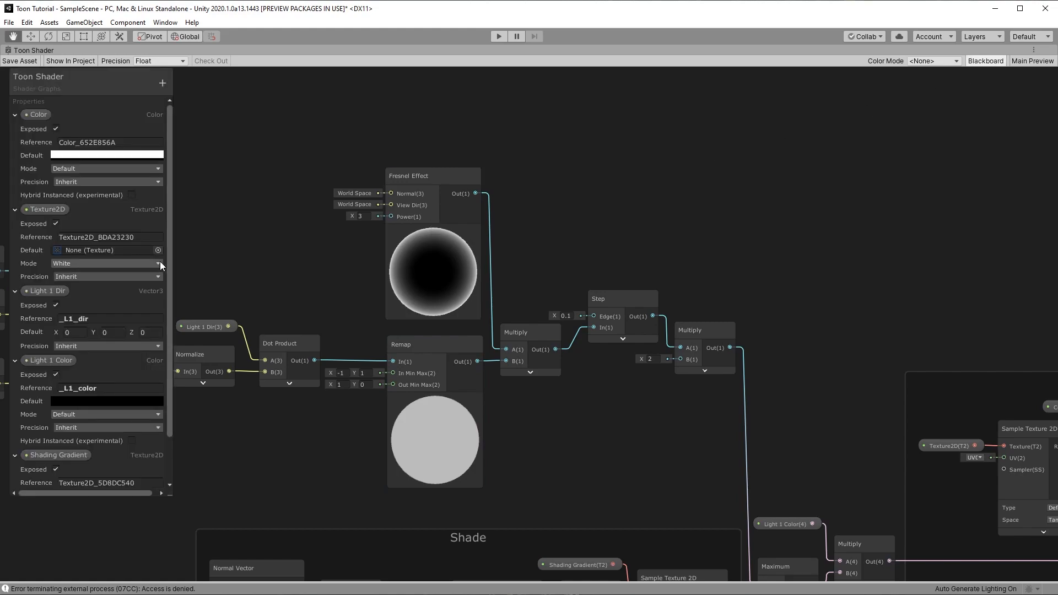
pyautogui.click(15, 115)
pyautogui.click(15, 129)
pyautogui.click(14, 145)
pyautogui.click(15, 160)
pyautogui.click(15, 176)
# - Add a Vector1 property named Fresnel Size with default 10, in Slider mode with a maximum of 50
pyautogui.click(162, 82)
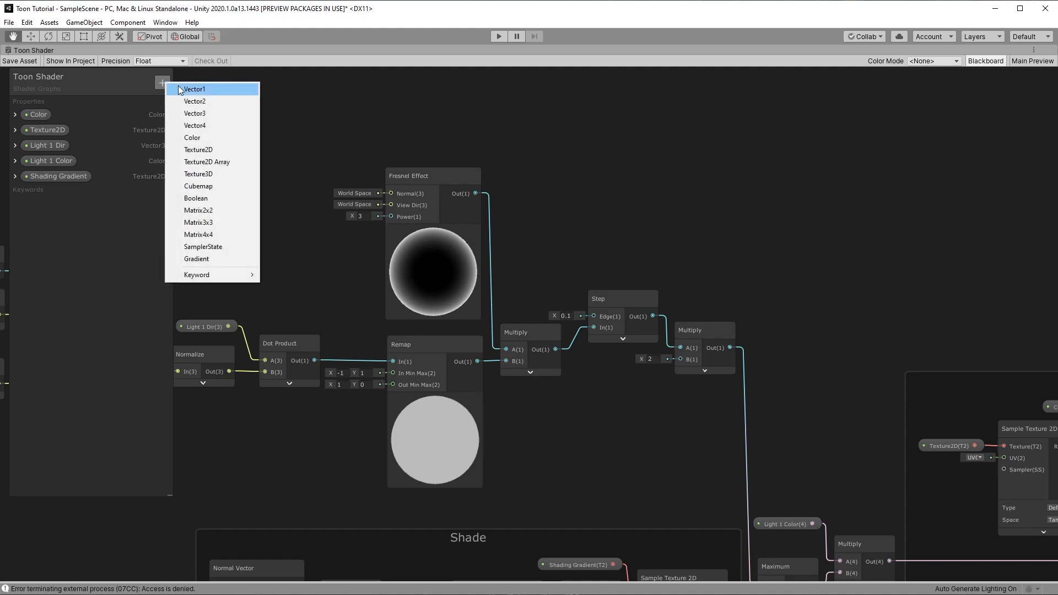
pyautogui.click(178, 88)
pyautogui.write('Fresnel Size')
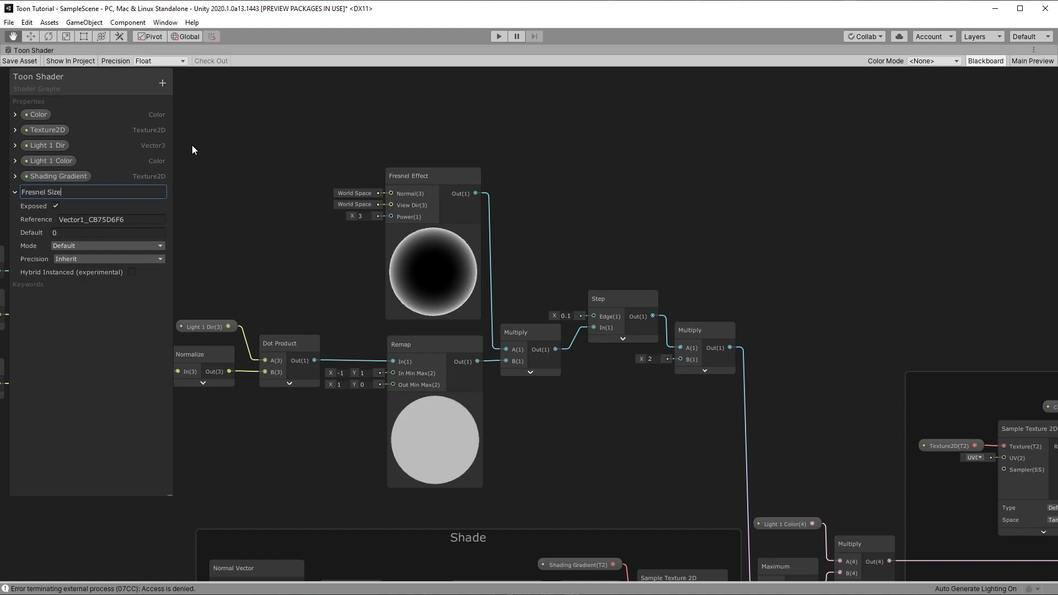
pyautogui.click(79, 233)
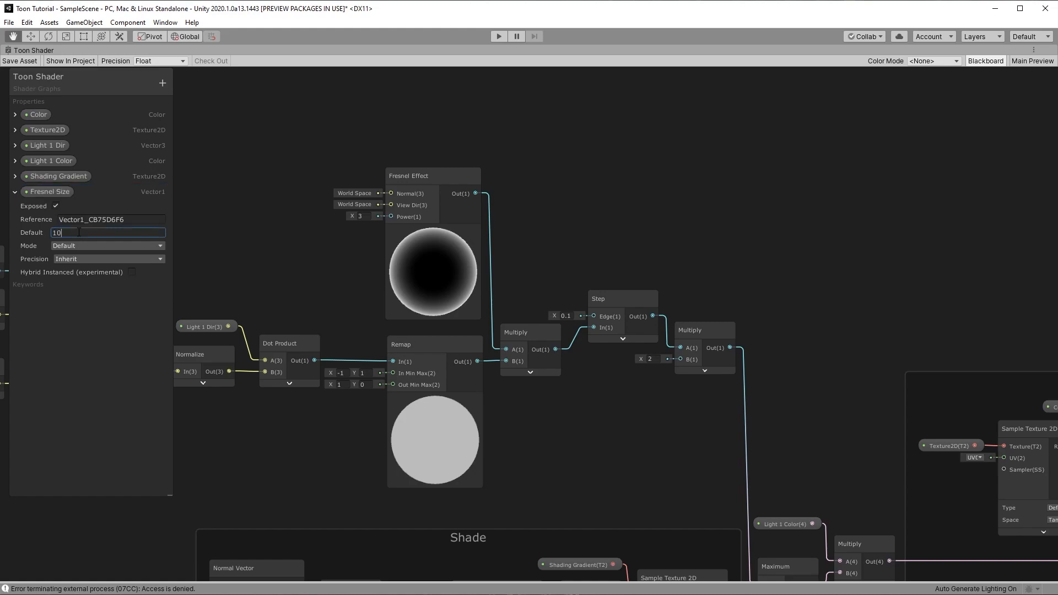
pyautogui.click(69, 246)
pyautogui.click(78, 270)
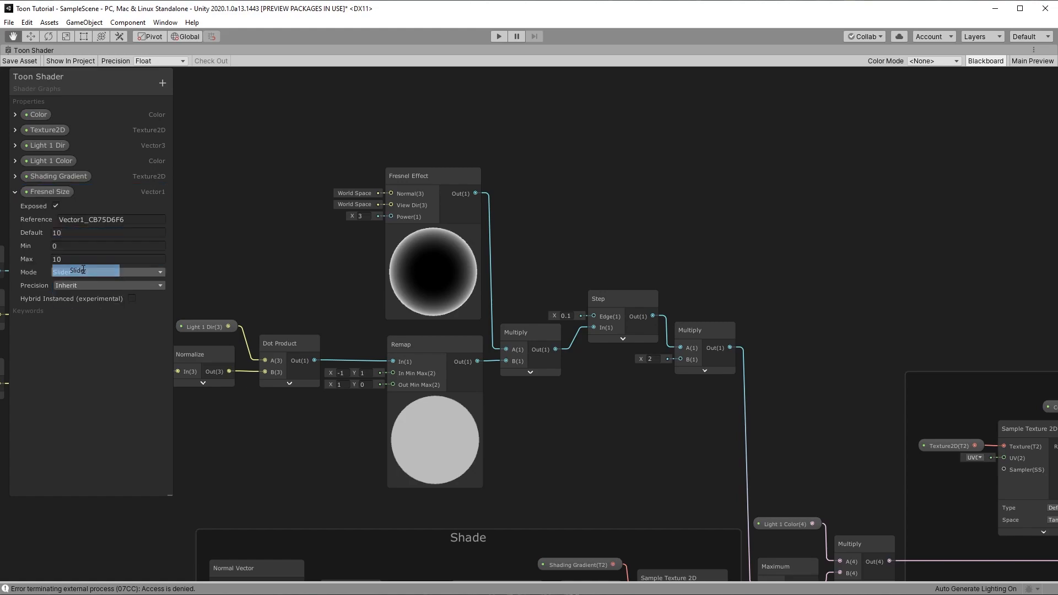
pyautogui.click(78, 257)
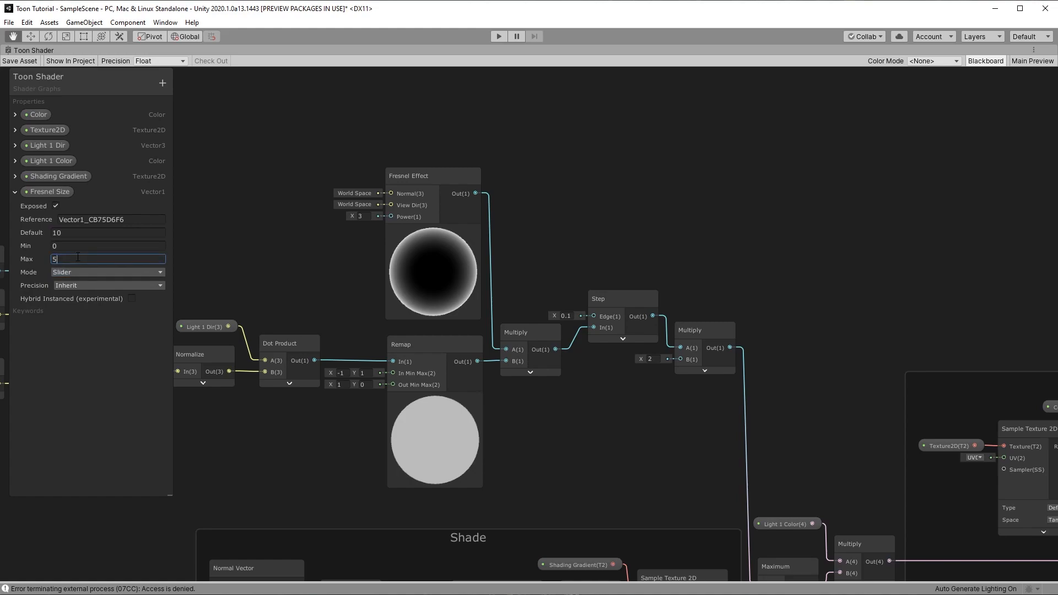
pyautogui.write('50')
pyautogui.click(94, 336)
# - Add a Vector1 property named Fresnel Angle with default -1, in Slider mode with a minimum of -30
pyautogui.click(162, 83)
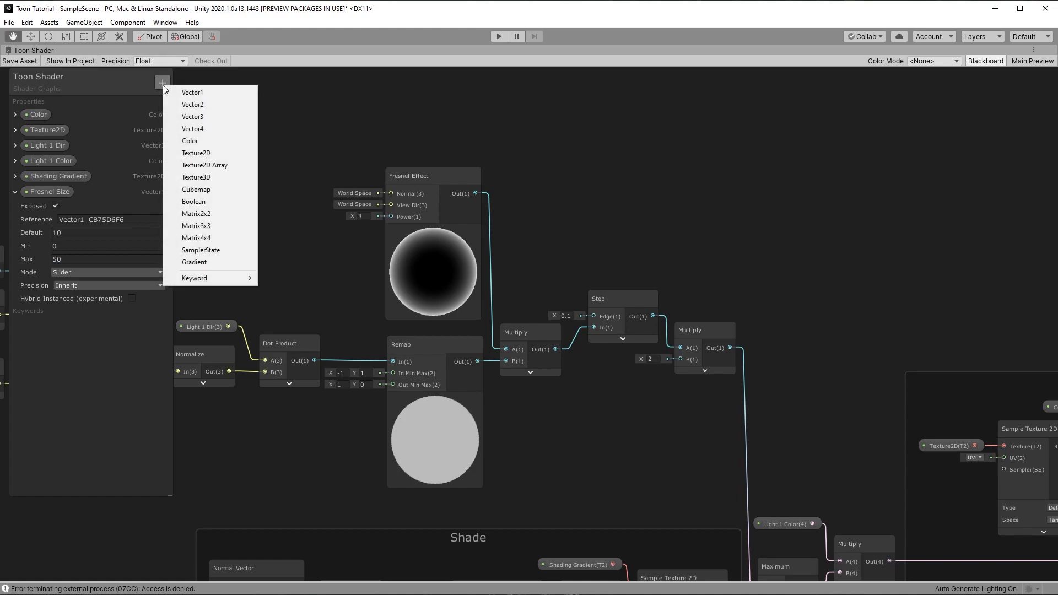
pyautogui.click(194, 98)
pyautogui.write('Fresnel Angl')
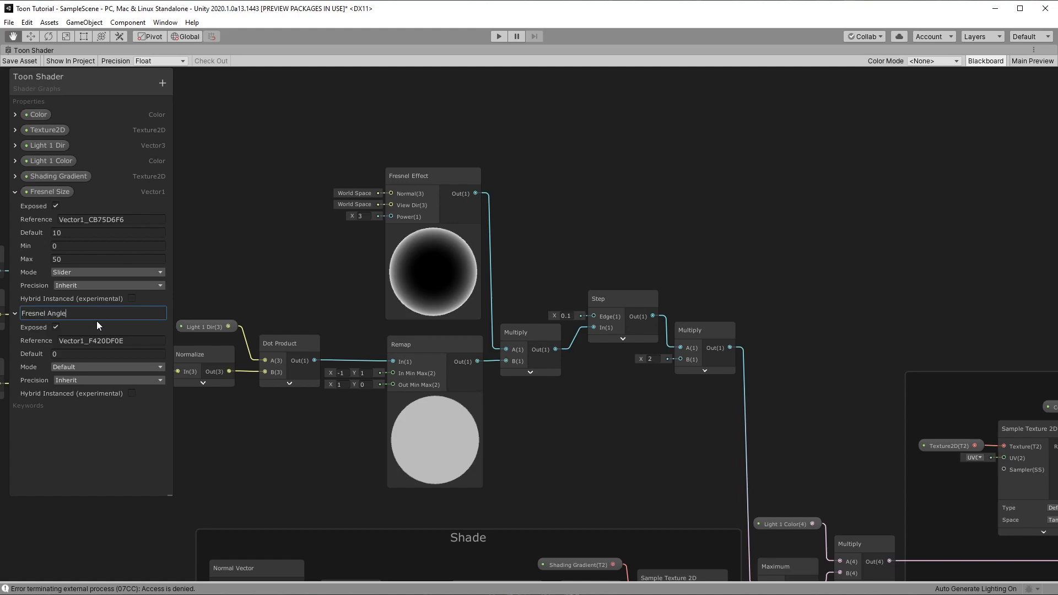
pyautogui.write('e')
pyautogui.press('Return')
pyautogui.click(85, 354)
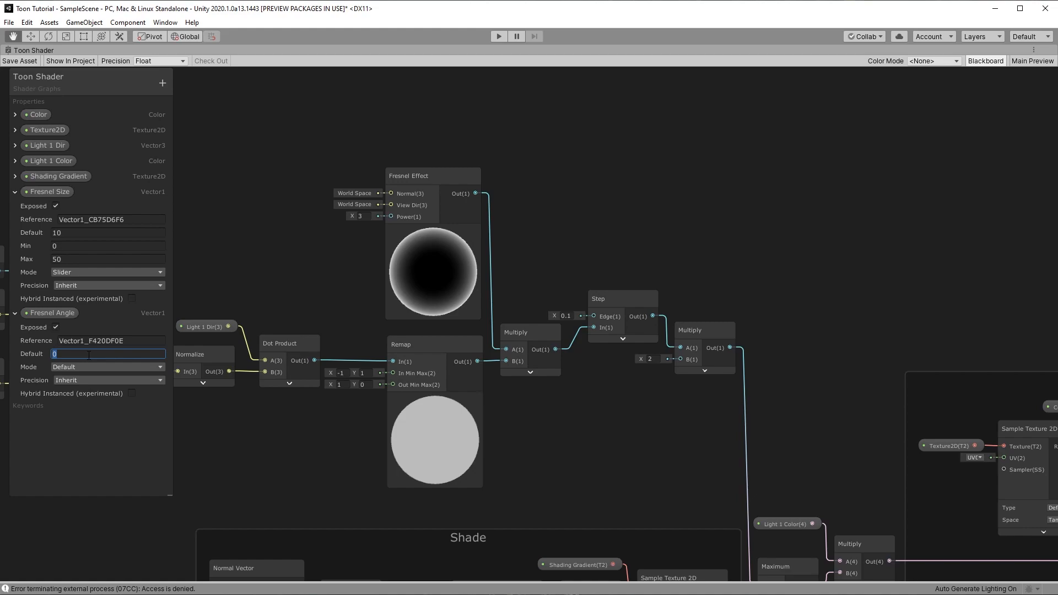
pyautogui.click(82, 367)
pyautogui.click(66, 389)
pyautogui.click(72, 367)
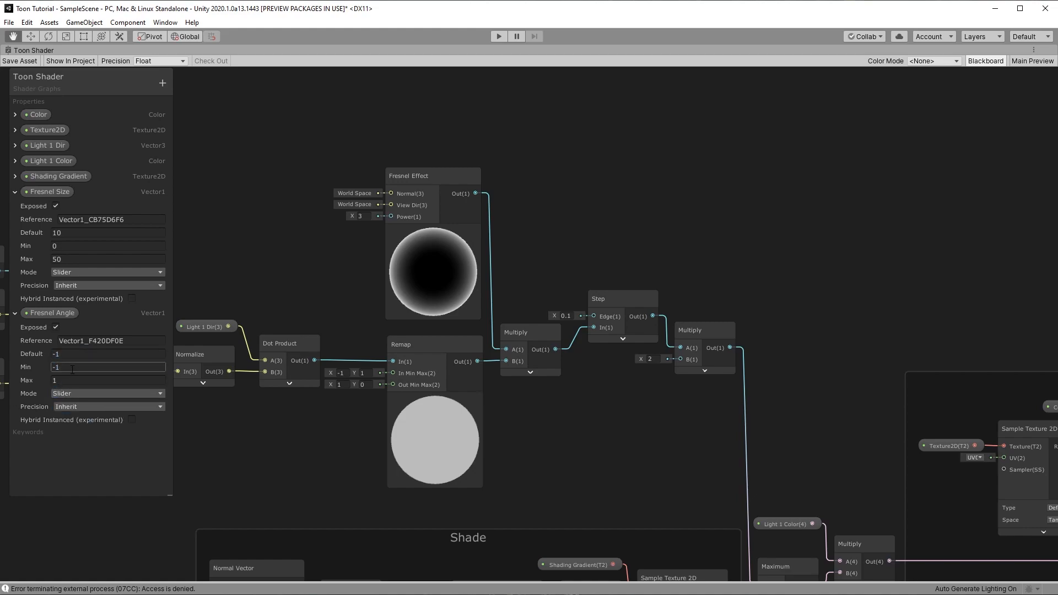
pyautogui.press('Tab')
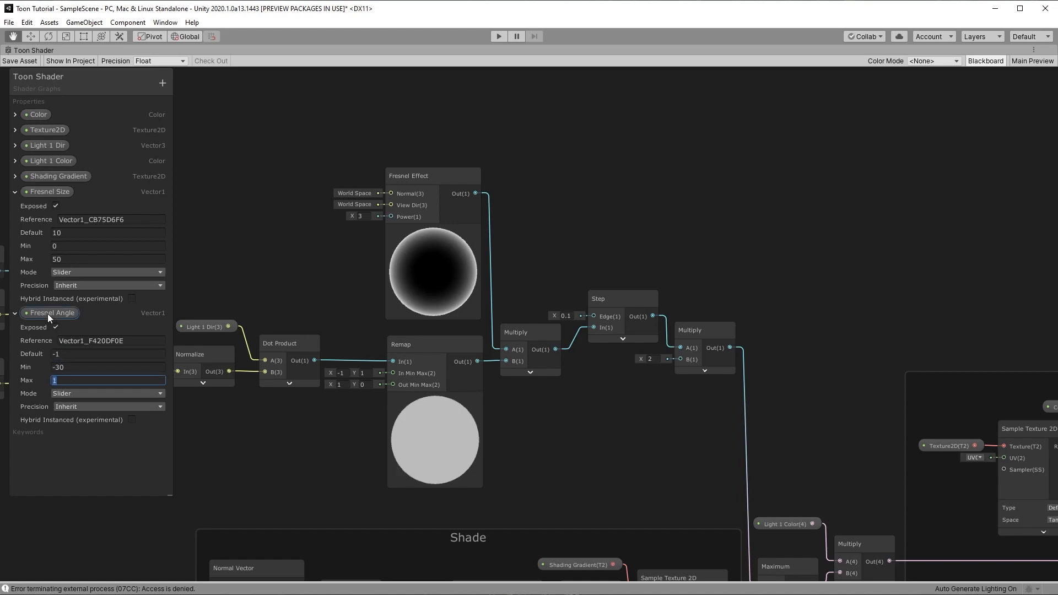
# - Add a Color property named Fresnel Intensity with a white default color
pyautogui.click(162, 83)
pyautogui.click(186, 134)
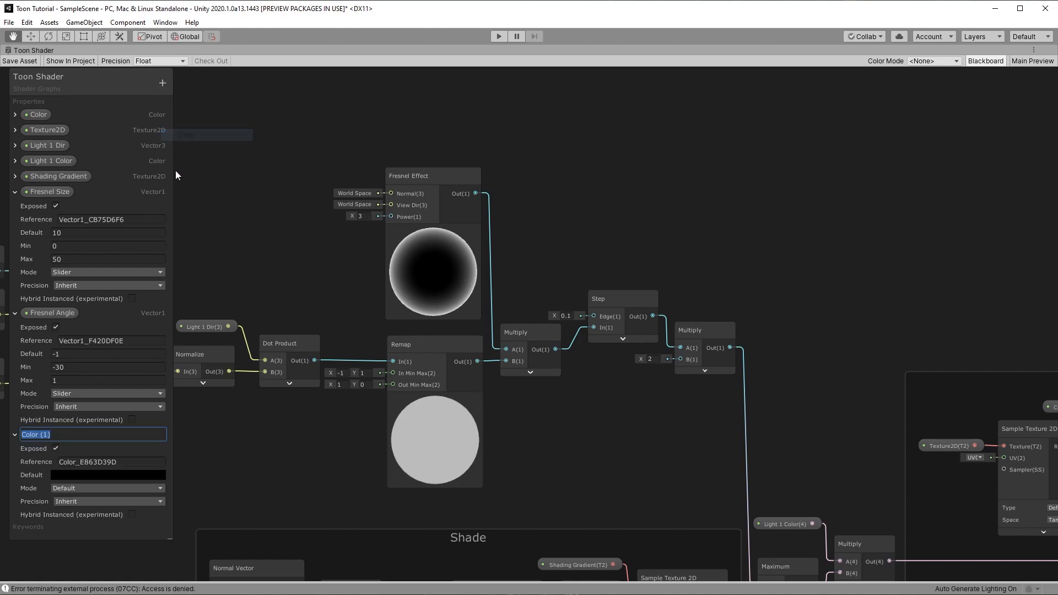
pyautogui.write('Fresnel Intensity')
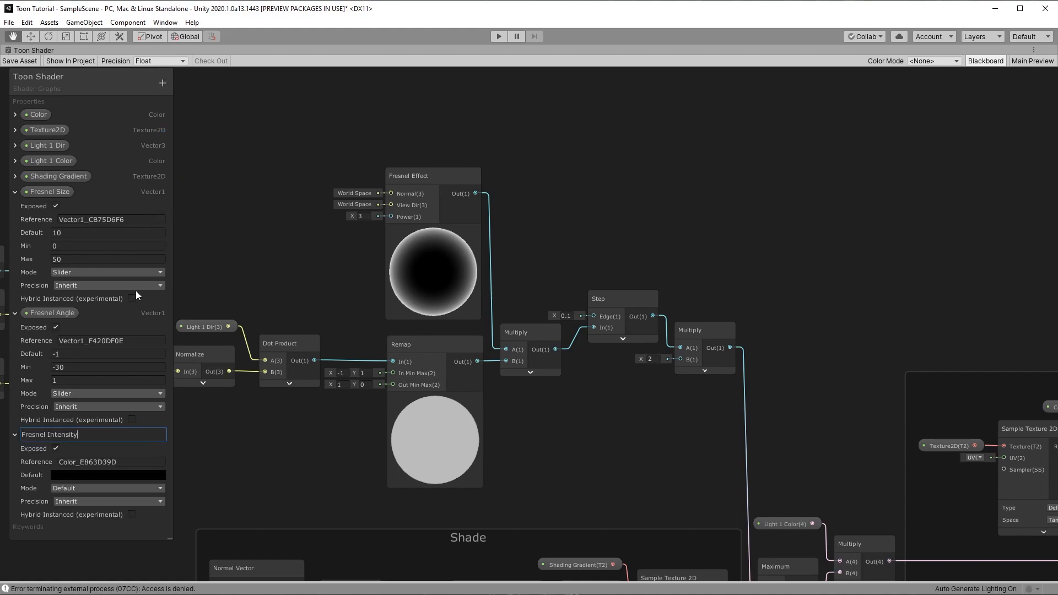
pyautogui.click(68, 475)
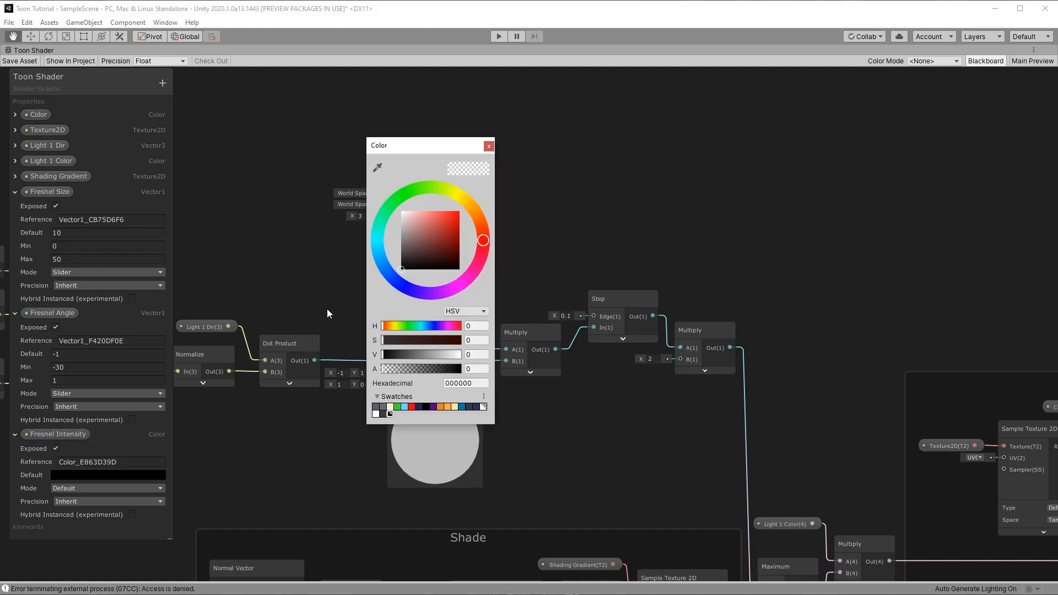
pyautogui.moveTo(420, 243); pyautogui.dragTo(382, 174)
pyautogui.click(488, 145)
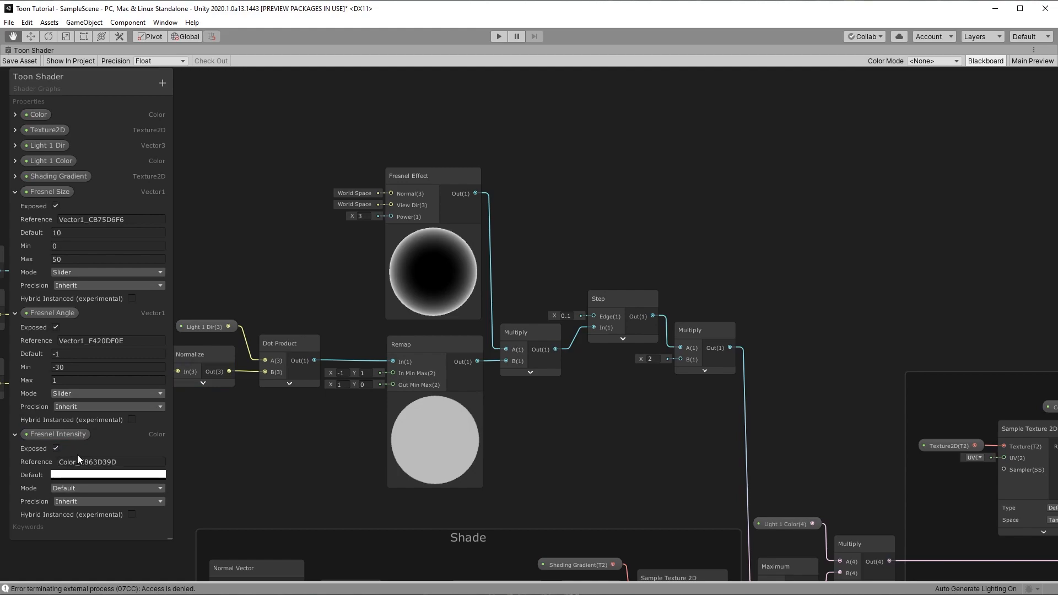
# - Move Shading Gradient and the three Fresnel properties above Light 1 Dir, and collapse the Fresnel properties
pyautogui.moveTo(43, 173); pyautogui.dragTo(42, 140)
pyautogui.moveTo(40, 194); pyautogui.dragTo(43, 156)
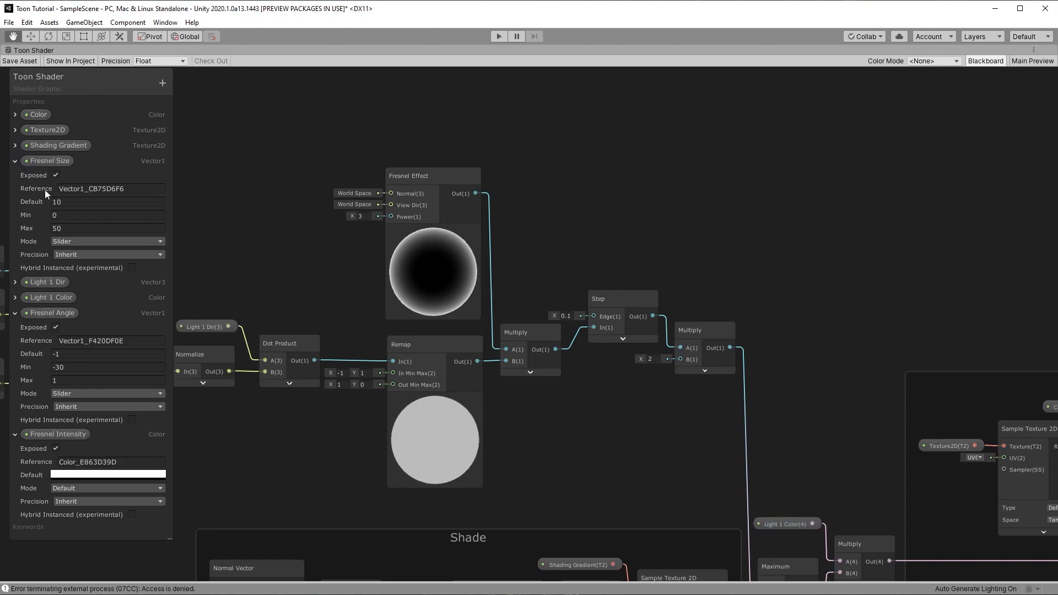
pyautogui.moveTo(49, 310); pyautogui.dragTo(48, 276)
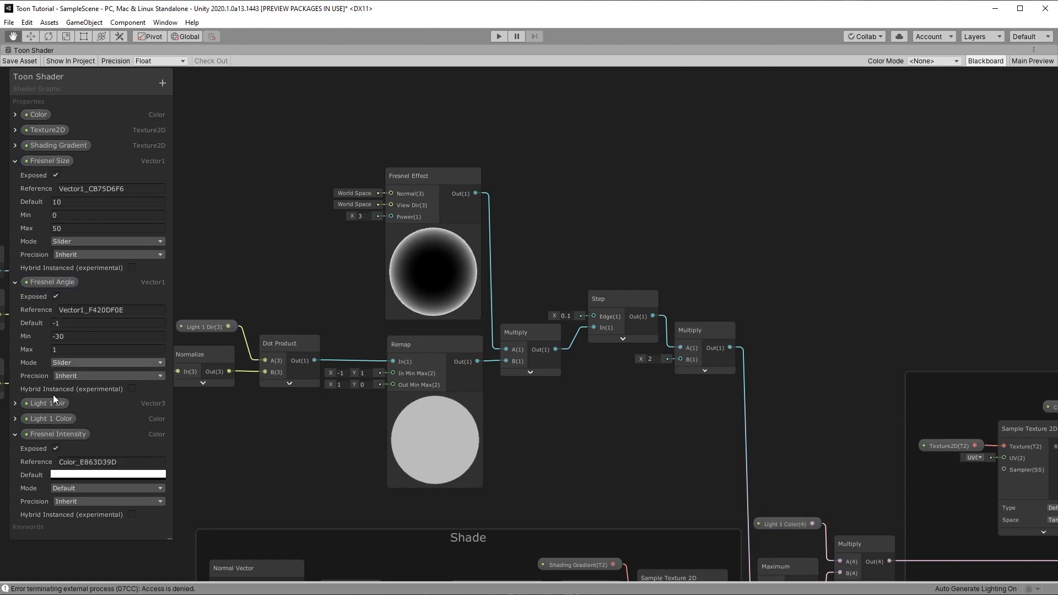
pyautogui.moveTo(46, 438); pyautogui.dragTo(43, 402)
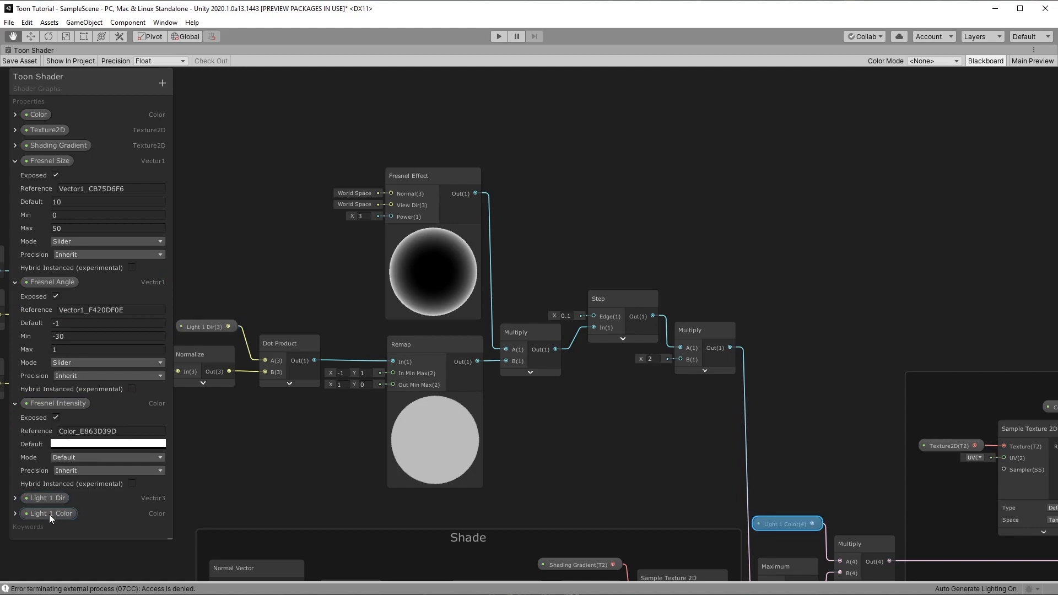
pyautogui.click(15, 160)
pyautogui.click(15, 176)
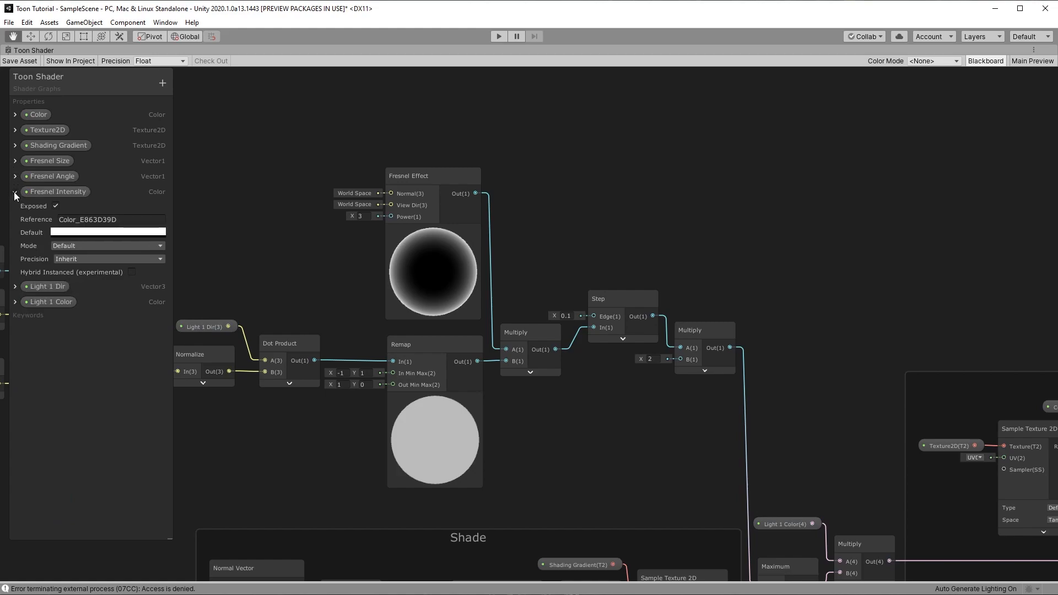
pyautogui.click(15, 192)
# - Place Fresnel Size as the Fresnel Effect's Power input and add a Fresnel Angle node below the upper Dot Product
pyautogui.moveTo(39, 159); pyautogui.dragTo(391, 217)
pyautogui.moveTo(301, 216); pyautogui.dragTo(292, 217)
pyautogui.moveTo(54, 176); pyautogui.dragTo(236, 445)
# - Add a Vector 2 node to the upper Remap's Out Min Max, with X 1 and Fresnel Angle feeding Y
pyautogui.moveTo(398, 385); pyautogui.dragTo(350, 424)
pyautogui.write('vec')
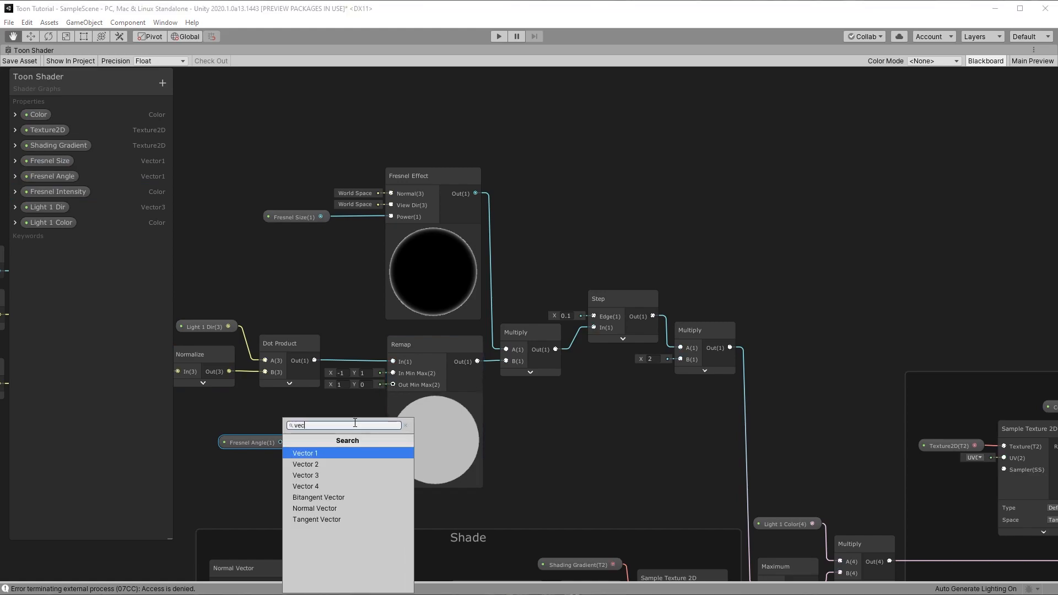
pyautogui.press('Return')
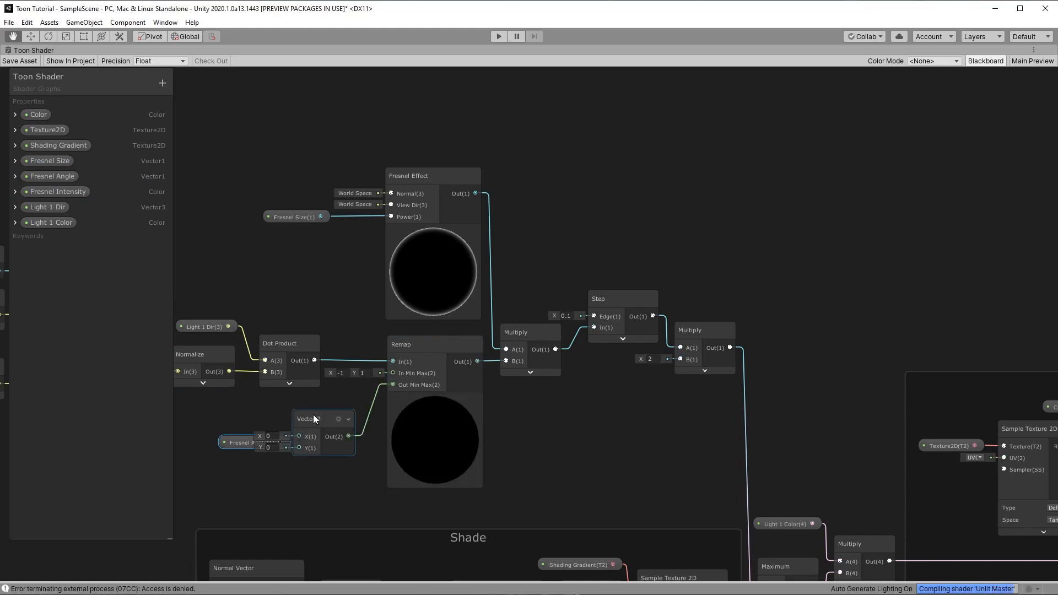
pyautogui.moveTo(313, 414); pyautogui.dragTo(345, 398)
pyautogui.click(292, 421)
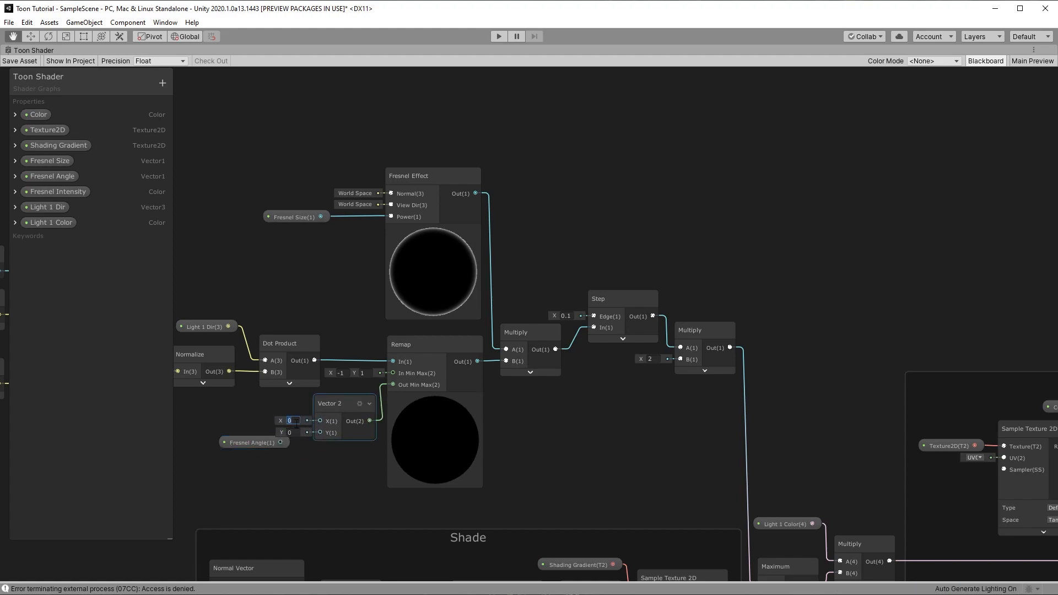
pyautogui.write('1')
pyautogui.click(299, 445)
pyautogui.click(282, 444)
pyautogui.moveTo(282, 442); pyautogui.dragTo(319, 432)
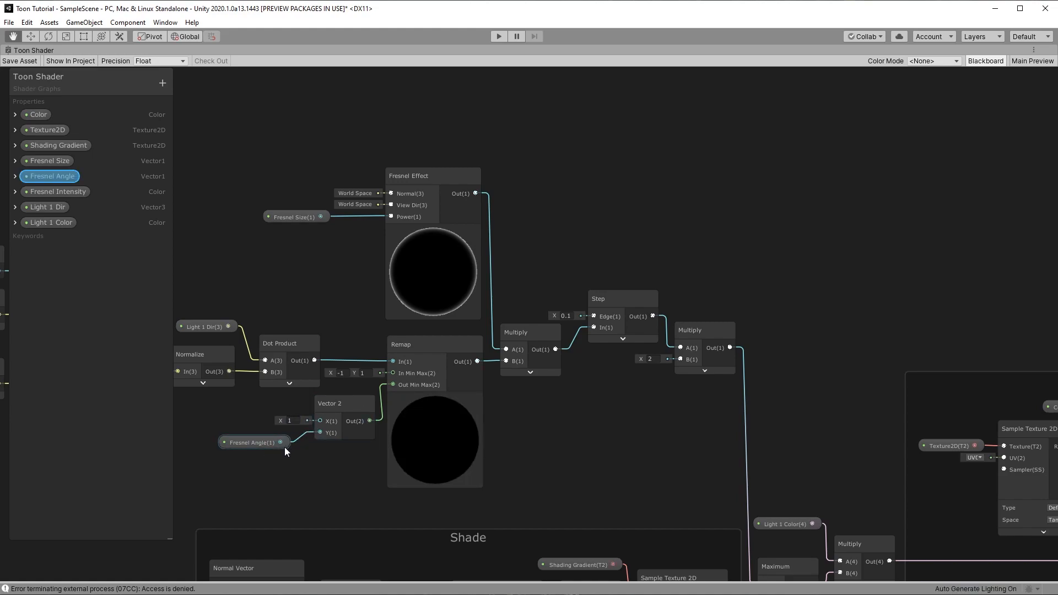
pyautogui.moveTo(257, 444); pyautogui.dragTo(267, 444)
pyautogui.moveTo(342, 401); pyautogui.dragTo(338, 400)
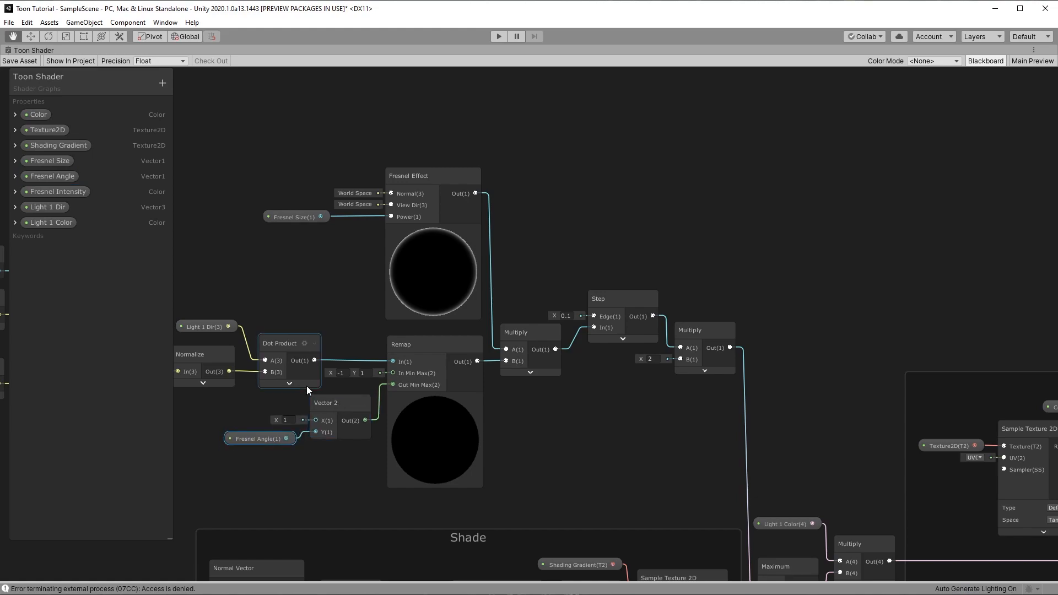
# - Feed Light 1 Color into the B input of the Multiply after Step, and tidy the positions of these nodes
pyautogui.moveTo(721, 312); pyautogui.dragTo(546, 262, button='middle')
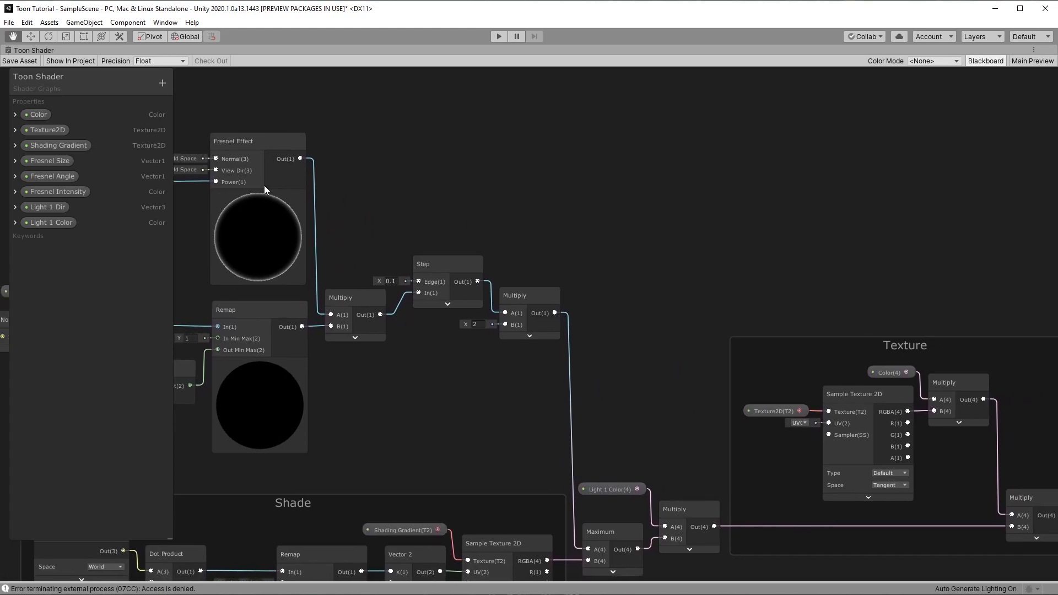
pyautogui.moveTo(68, 220); pyautogui.dragTo(499, 325)
pyautogui.moveTo(438, 361); pyautogui.dragTo(448, 385)
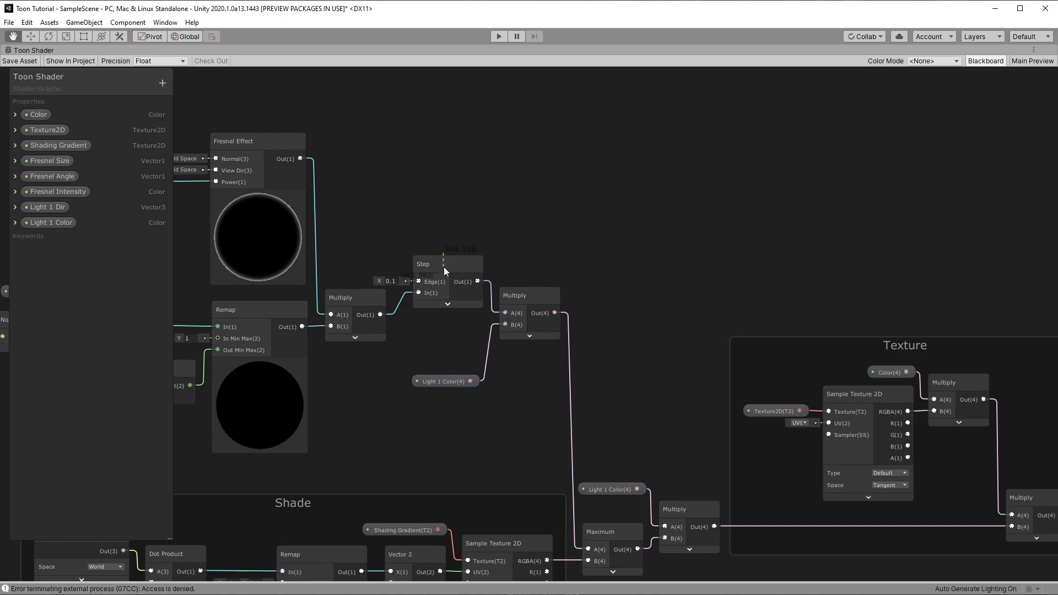
pyautogui.moveTo(443, 260); pyautogui.dragTo(459, 282)
pyautogui.moveTo(524, 298); pyautogui.dragTo(540, 289)
pyautogui.moveTo(428, 380); pyautogui.dragTo(454, 346)
# - Group all the rim light nodes under the title Fresnel, hiding the Blackboard and restoring the graph window to its normal size
pyautogui.scroll(-4, 421, 403)
pyautogui.moveTo(424, 404); pyautogui.dragTo(660, 406, button='middle')
pyautogui.moveTo(729, 415); pyautogui.dragTo(237, 242)
pyautogui.moveTo(556, 259); pyautogui.dragTo(546, 259)
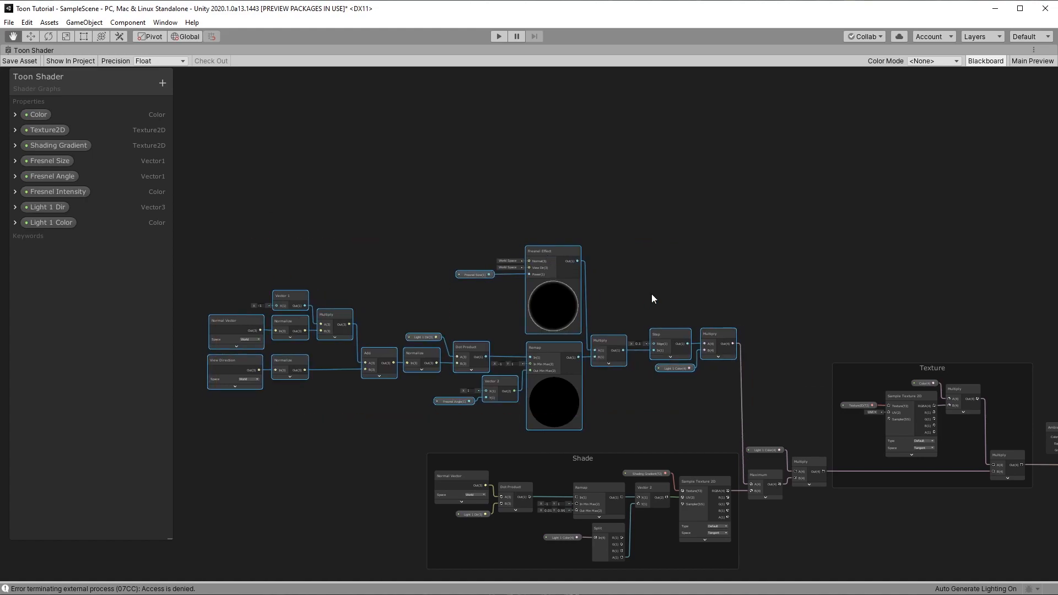
pyautogui.scroll(1, 652, 297)
pyautogui.click(985, 61)
pyautogui.scroll(2, 669, 254)
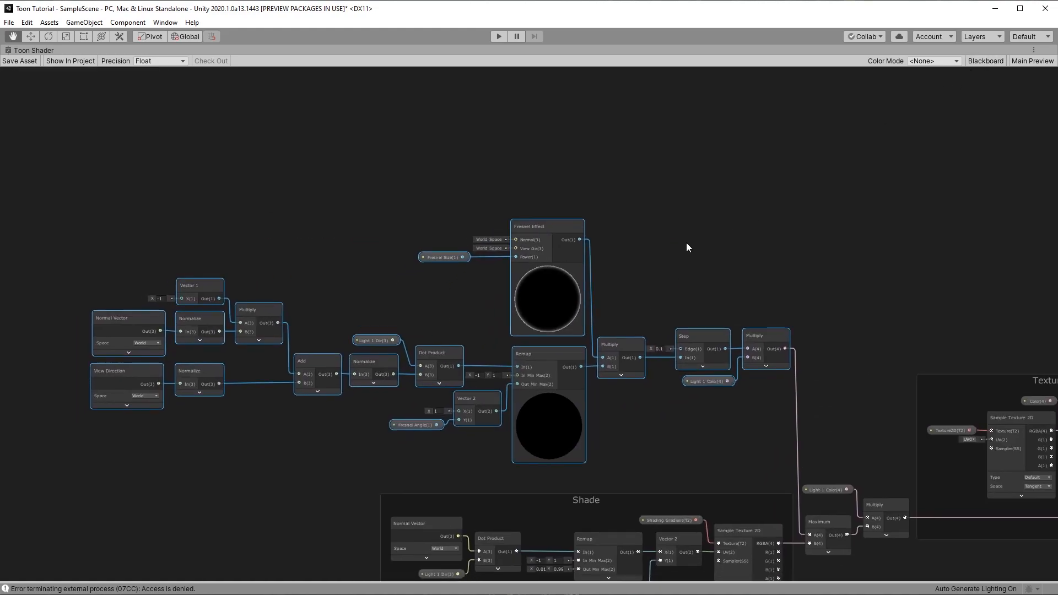
pyautogui.hotkey('ctrl', 'g')
pyautogui.write('Fresnel')
pyautogui.press('Return')
pyautogui.click(282, 73)
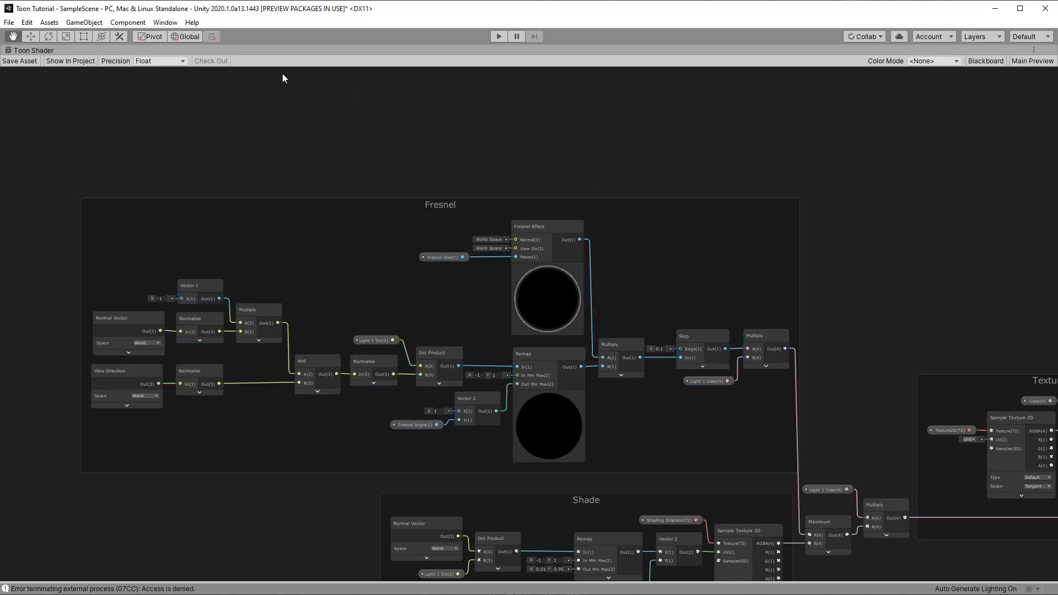
pyautogui.doubleClick(50, 50)
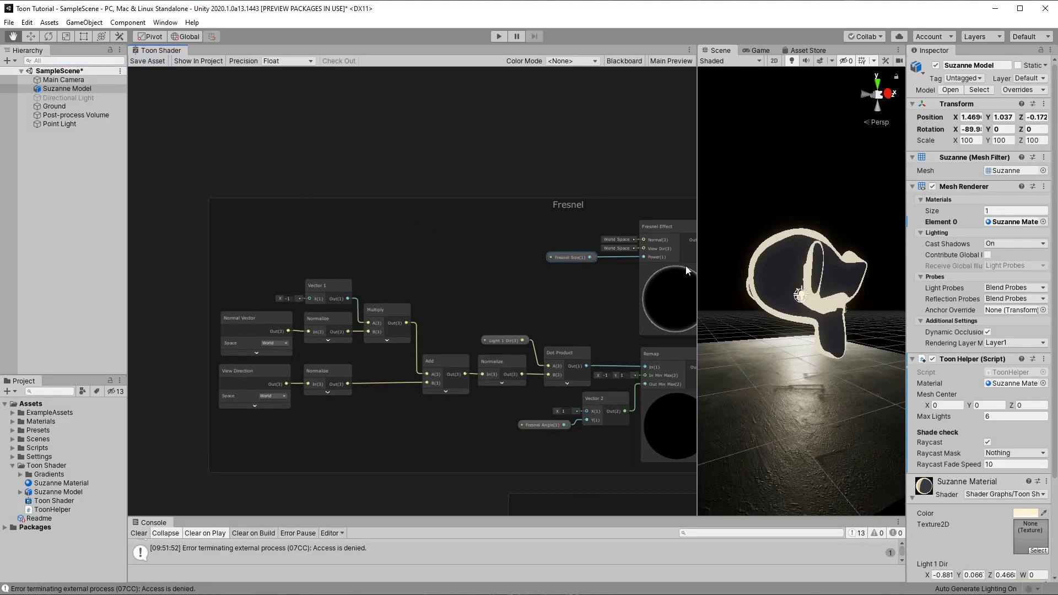
# - Enlarge the Scene view to inspect the model's rim light and check the Fresnel Intensity color options in the Suzanne Material
pyautogui.moveTo(696, 105); pyautogui.dragTo(262, 105)
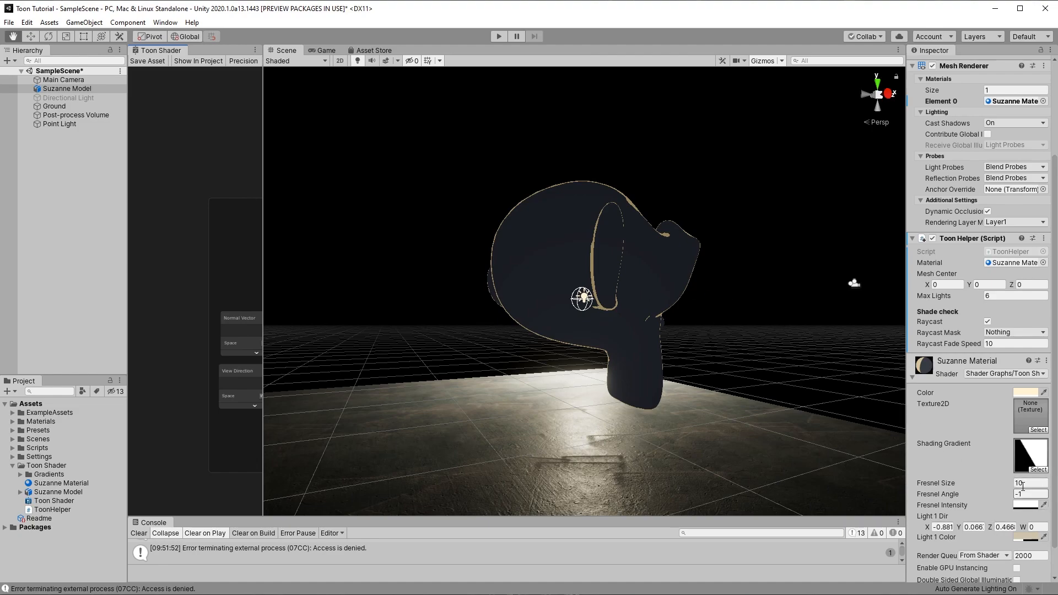
pyautogui.keyDown('alt'); pyautogui.moveTo(643, 291); pyautogui.dragTo(633, 325); pyautogui.keyUp('alt')
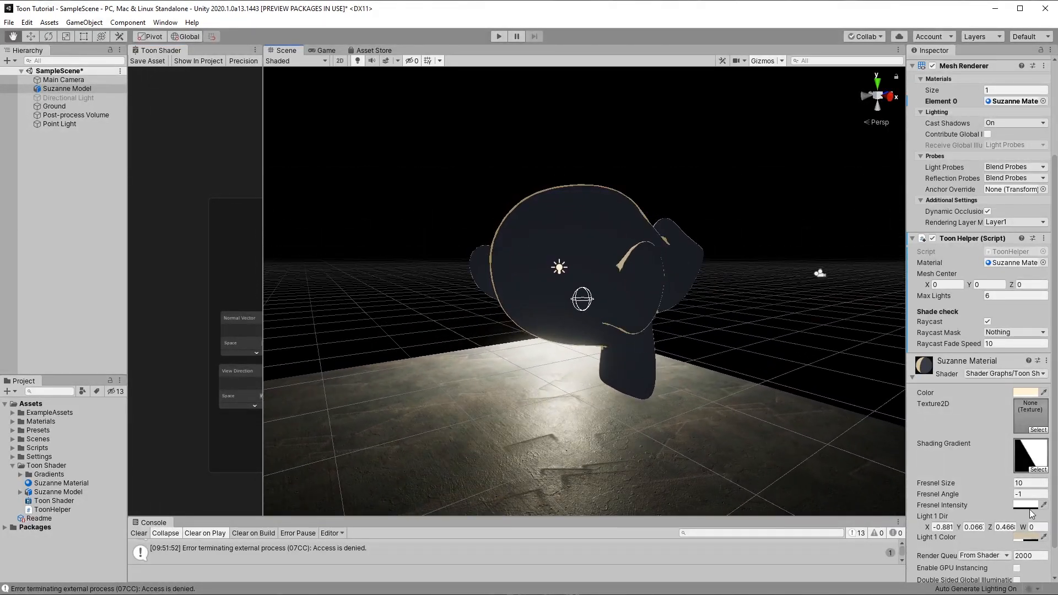
pyautogui.click(1024, 504)
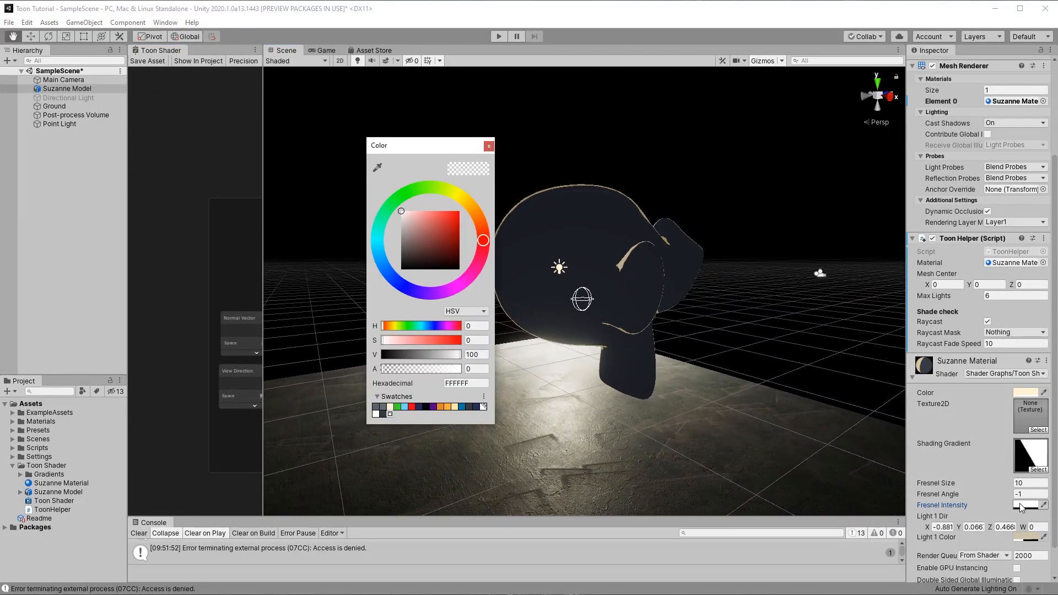
pyautogui.click(488, 147)
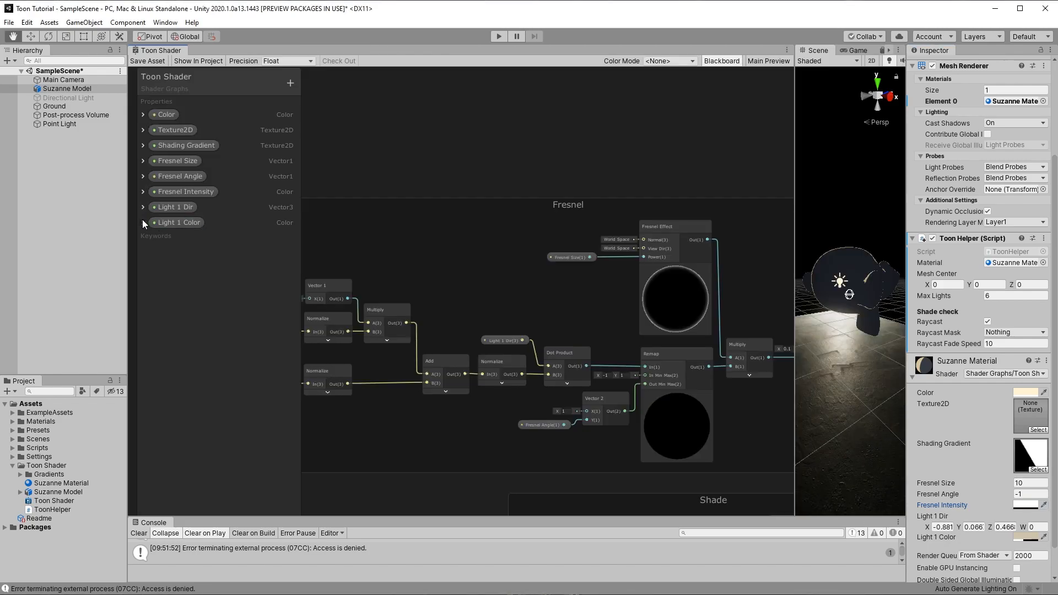
# - Change the Fresnel Intensity color property's mode to HDR
pyautogui.click(142, 190)
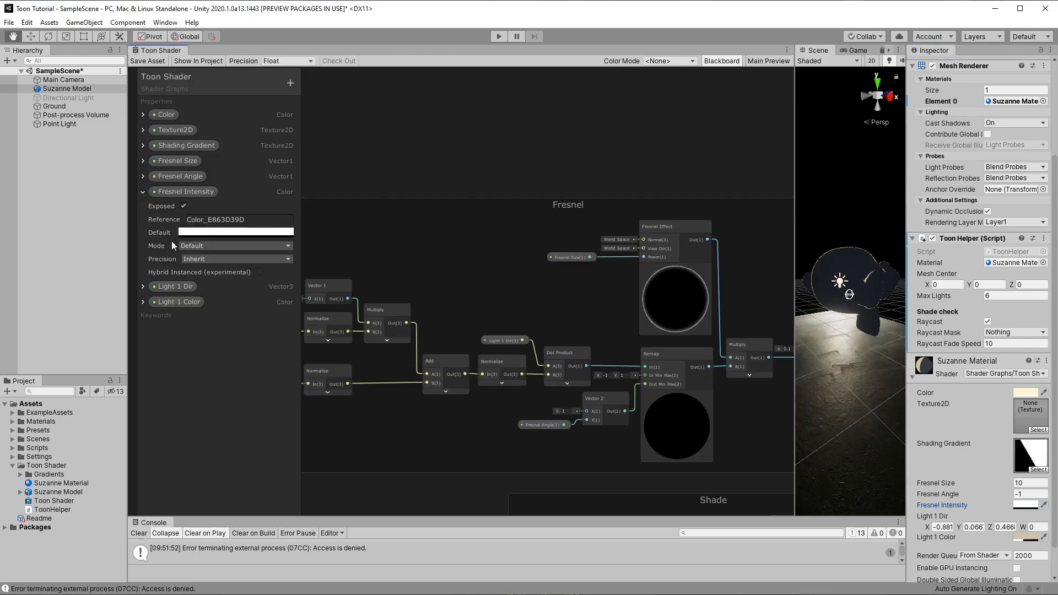
pyautogui.click(190, 244)
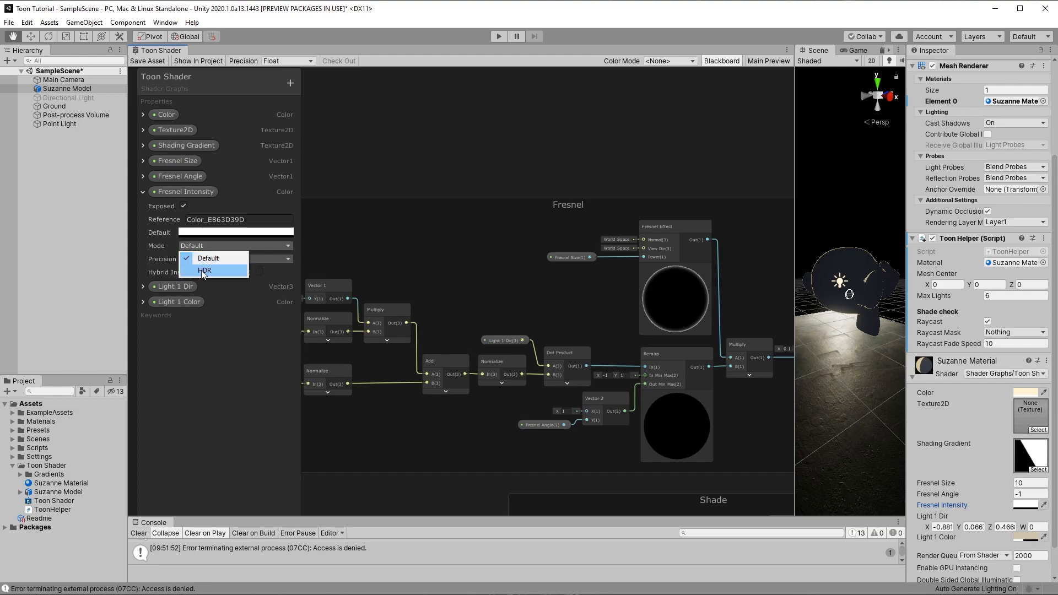
pyautogui.click(203, 270)
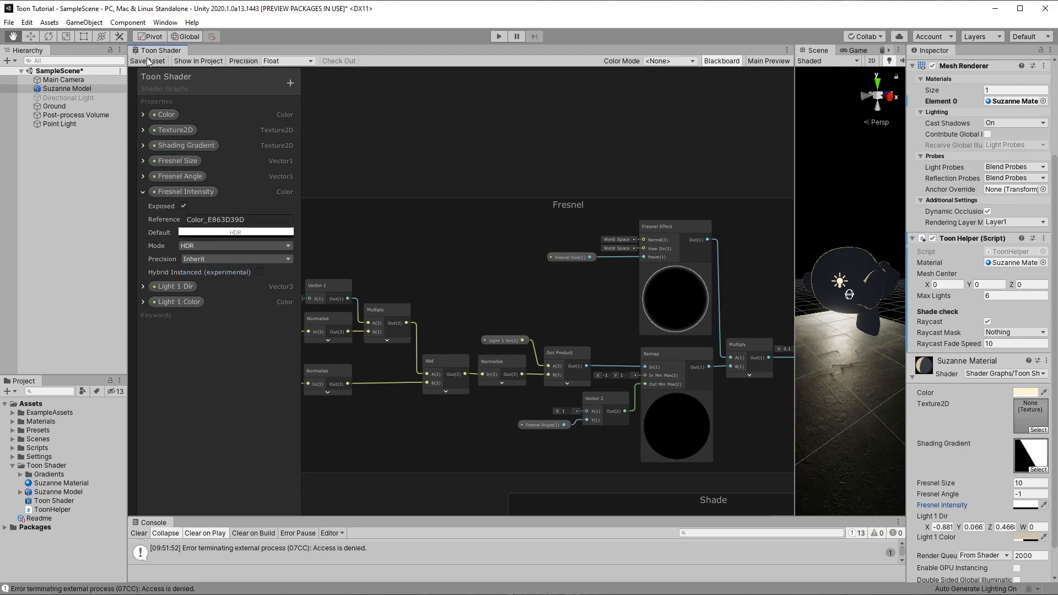
# - Replace Light 1 Color with Fresnel Intensity as the B input of the Multiply after Step, placing the new node below Step
pyautogui.hotkey('shift', 'space')
pyautogui.scroll(3, 793, 427)
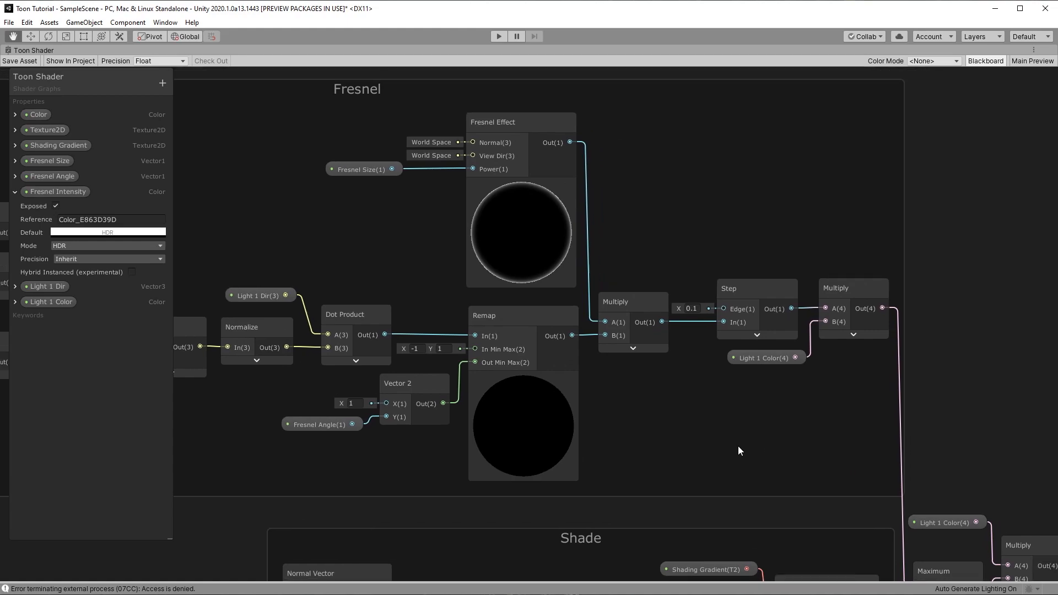
pyautogui.moveTo(748, 444); pyautogui.dragTo(613, 462, button='middle')
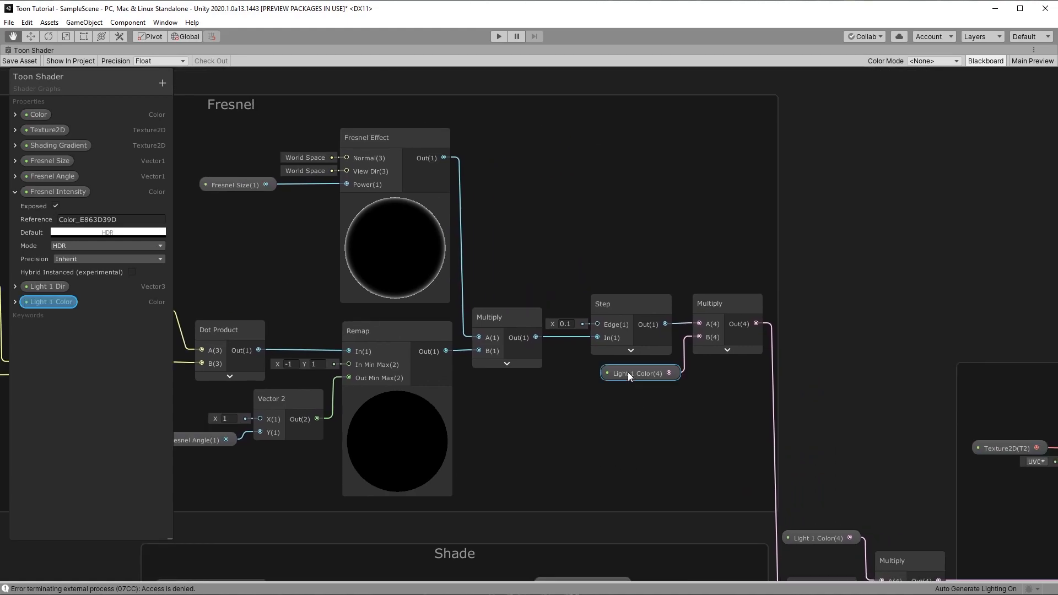
pyautogui.press('Delete')
pyautogui.moveTo(45, 192); pyautogui.dragTo(608, 402)
pyautogui.moveTo(686, 410); pyautogui.dragTo(700, 337)
pyautogui.click(610, 393)
pyautogui.moveTo(687, 410); pyautogui.dragTo(700, 335)
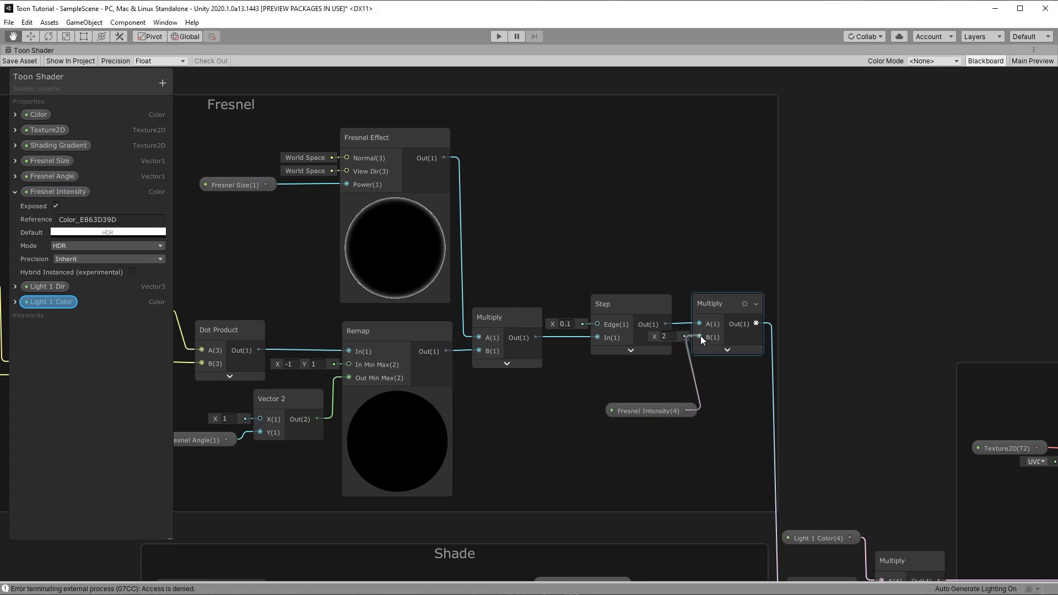
pyautogui.moveTo(659, 412); pyautogui.dragTo(641, 376)
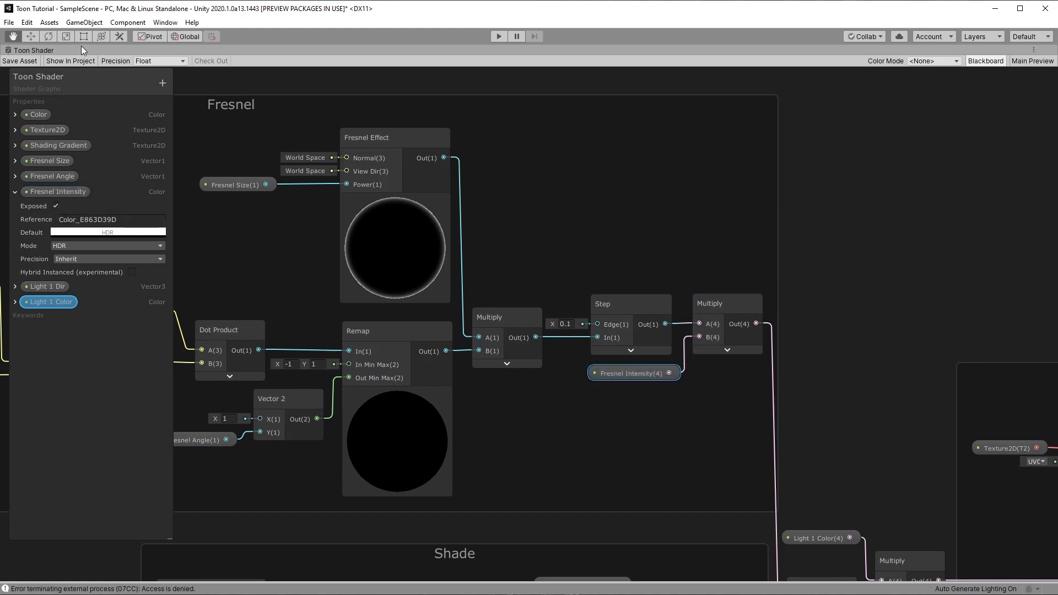
# - Restore the graph window to its normal size and enlarge the Scene view to examine the rim glow around the model
pyautogui.rightClick(28, 52)
pyautogui.click(33, 57)
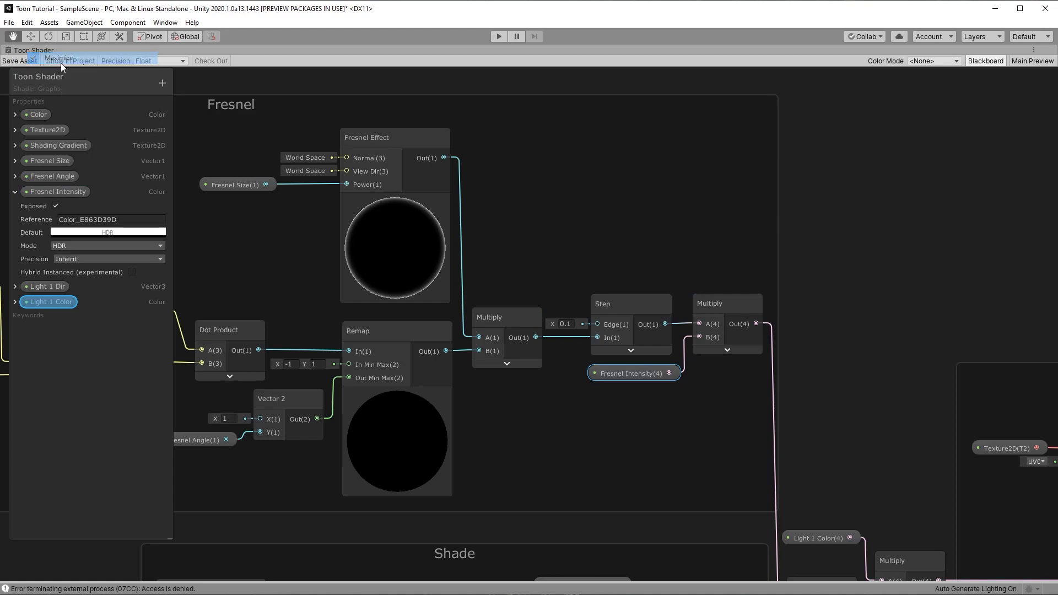
pyautogui.rightClick(780, 53)
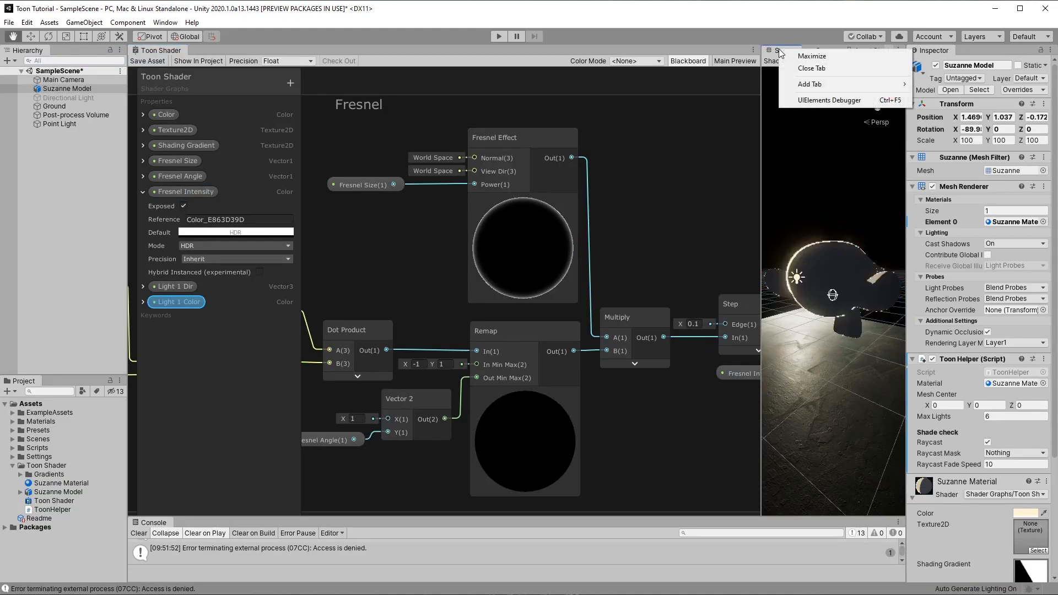
pyautogui.moveTo(760, 99); pyautogui.dragTo(221, 160)
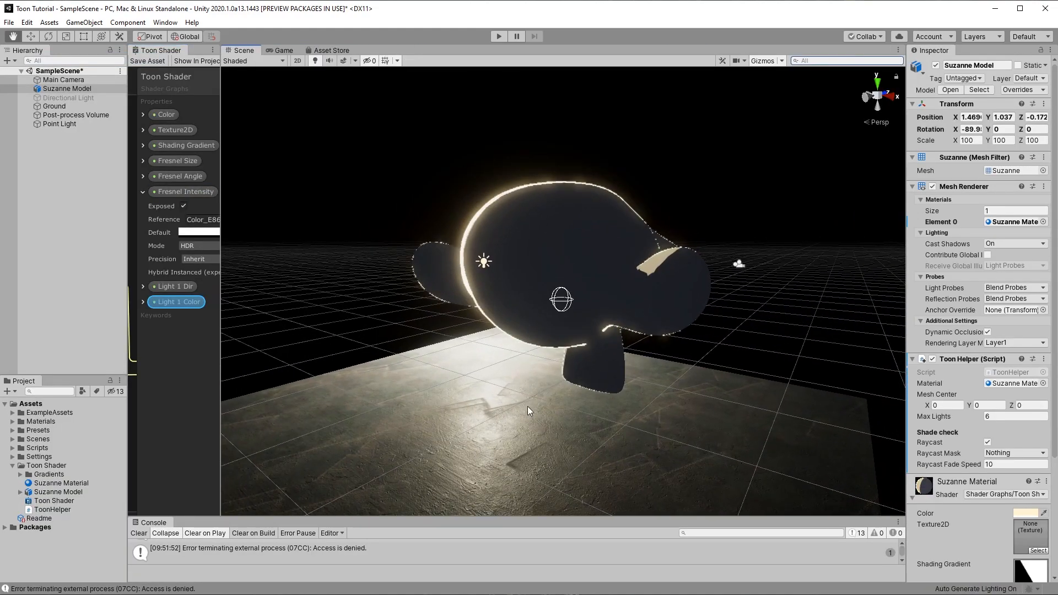
pyautogui.keyDown('alt'); pyautogui.moveTo(466, 316); pyautogui.dragTo(167, 210); pyautogui.keyUp('alt')
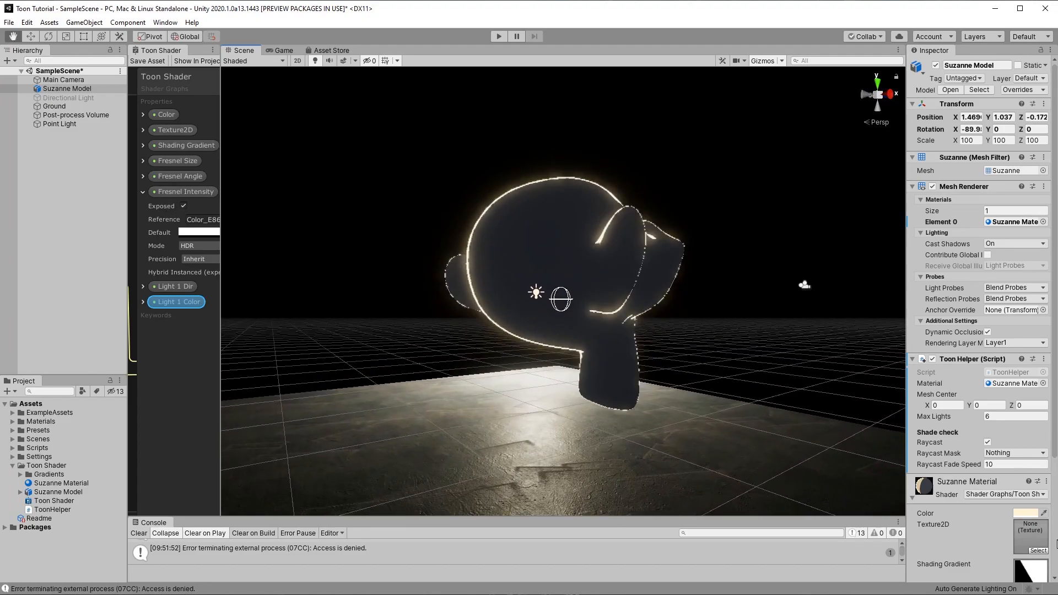
# - Adjust the Suzanne Material's Fresnel Intensity HDR color and view the rim from the model's other side
pyautogui.scroll(-5, 994, 523)
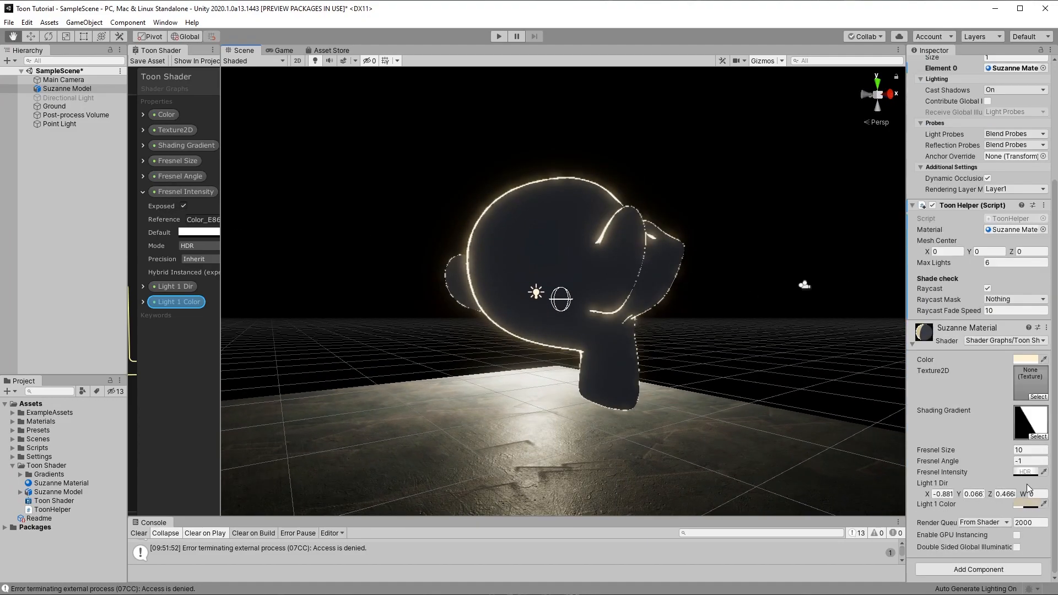
pyautogui.click(1026, 472)
pyautogui.moveTo(302, 397); pyautogui.dragTo(297, 398)
pyautogui.click(347, 152)
pyautogui.keyDown('alt'); pyautogui.moveTo(389, 187); pyautogui.dragTo(676, 302); pyautogui.keyUp('alt')
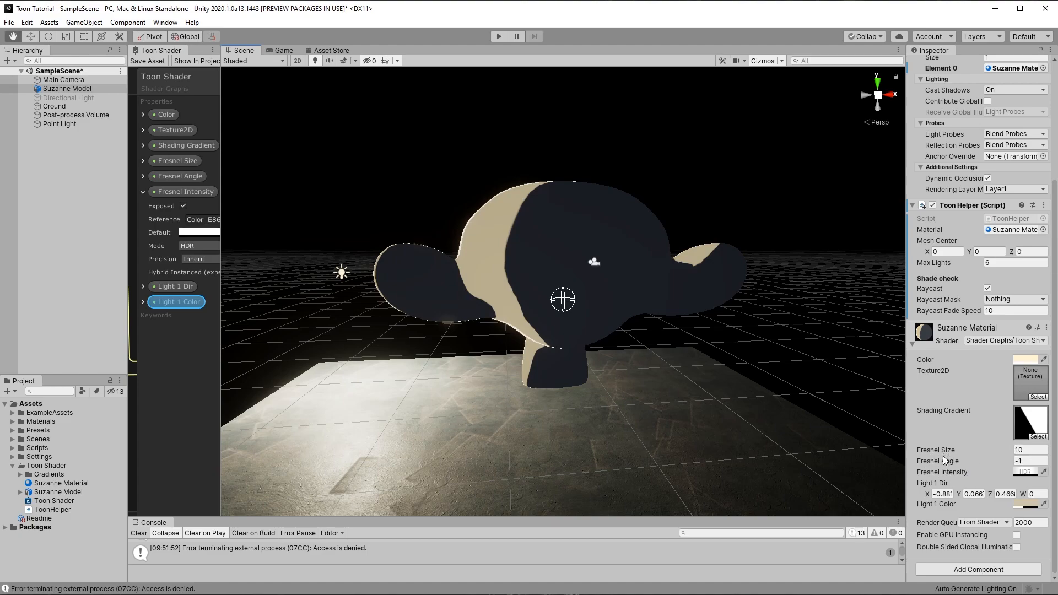
# - Set the Suzanne Material's Fresnel Size to 2.3 and adjust its Fresnel Angle while checking the rim from several directions
pyautogui.moveTo(935, 453)
pyautogui.mouseDown()
pyautogui.moveTo(955, 451)
pyautogui.moveTo(918, 453)
pyautogui.mouseUp()
pyautogui.moveTo(371, 274)
pyautogui.keyDown('alt'); pyautogui.mouseDown()
pyautogui.moveTo(614, 330)
pyautogui.moveTo(811, 243)
pyautogui.moveTo(323, 269)
pyautogui.moveTo(428, 301)
pyautogui.moveTo(196, 269)
pyautogui.moveTo(151, 226)
pyautogui.moveTo(385, 270)
pyautogui.moveTo(392, 258)
pyautogui.mouseUp(); pyautogui.keyUp('alt')
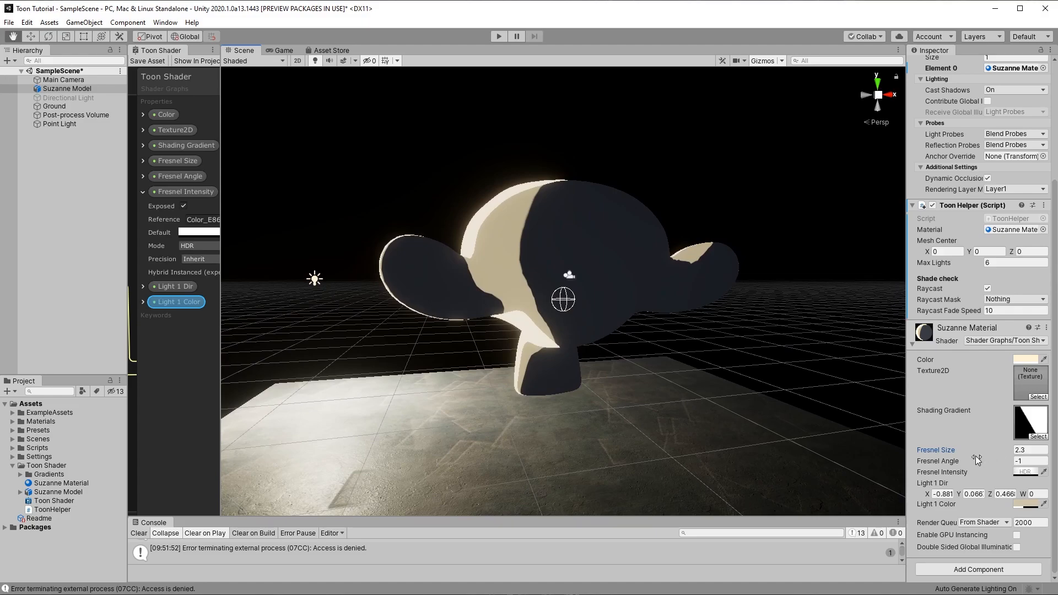
pyautogui.click(949, 464)
pyautogui.moveTo(949, 465); pyautogui.dragTo(967, 465)
pyautogui.keyDown('alt'); pyautogui.moveTo(799, 429); pyautogui.dragTo(930, 466); pyautogui.keyUp('alt')
pyautogui.keyDown('alt'); pyautogui.moveTo(854, 440); pyautogui.dragTo(143, 259); pyautogui.keyUp('alt')
pyautogui.moveTo(949, 458); pyautogui.dragTo(970, 452)
pyautogui.keyDown('alt'); pyautogui.moveTo(772, 330); pyautogui.dragTo(1057, 328); pyautogui.keyUp('alt')
# - Collapse the Fresnel Intensity property, hide the Blackboard, and widen the gap between Maximum and the Light 1 Color Multiply
pyautogui.moveTo(537, 317); pyautogui.dragTo(460, 329, button='middle')
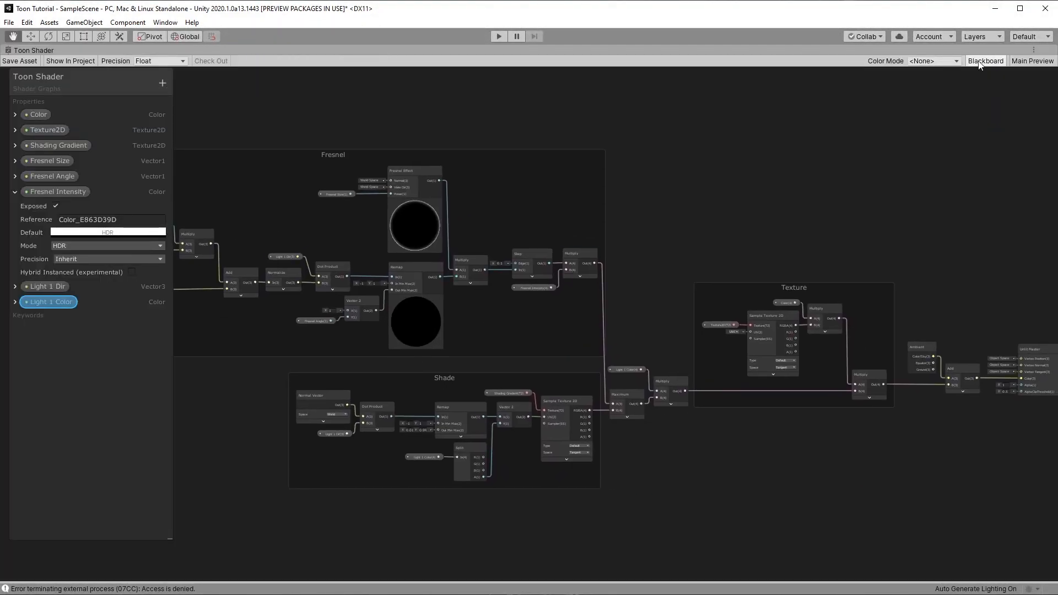
pyautogui.click(977, 61)
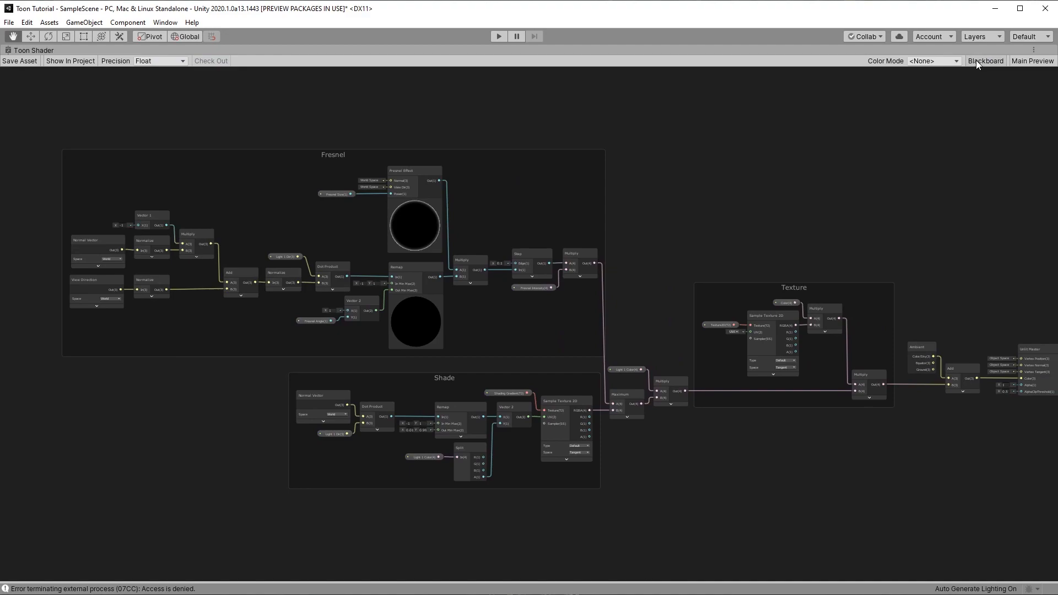
pyautogui.click(981, 62)
pyautogui.click(14, 189)
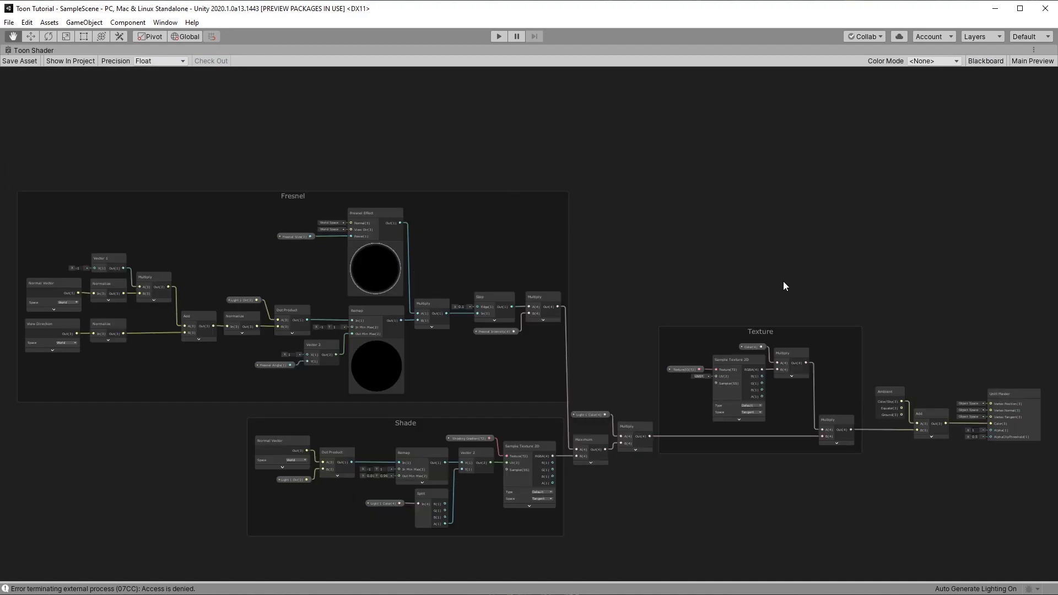
pyautogui.moveTo(835, 455); pyautogui.dragTo(637, 476, button='middle')
pyautogui.moveTo(399, 307); pyautogui.dragTo(409, 315)
pyautogui.moveTo(395, 457); pyautogui.dragTo(545, 466, button='middle')
pyautogui.moveTo(567, 296); pyautogui.dragTo(569, 325, button='middle')
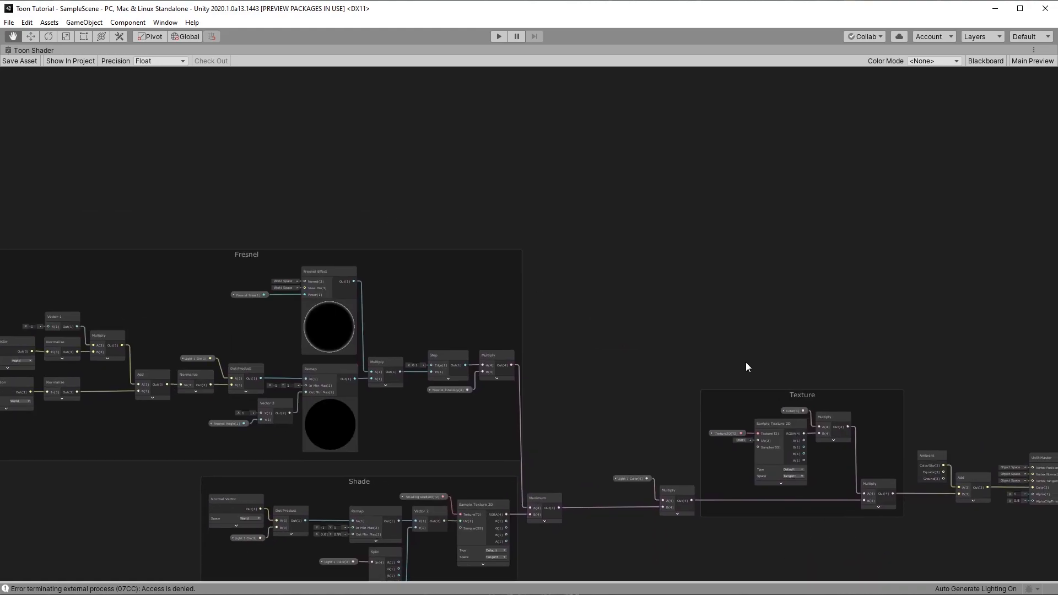
# - Add a Preview node feeding the Unlit Master's Color input, collapse its preview and place it above the Texture group
pyautogui.moveTo(1034, 490); pyautogui.dragTo(672, 175)
pyautogui.write('v')
pyautogui.press('BackSpace')
pyautogui.write('pre')
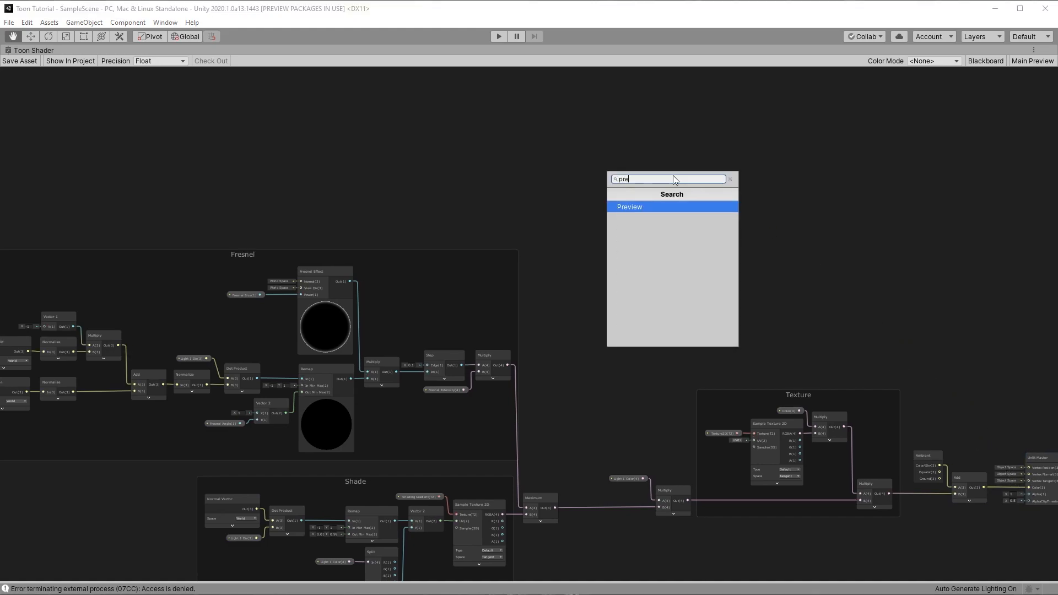
pyautogui.press('Return')
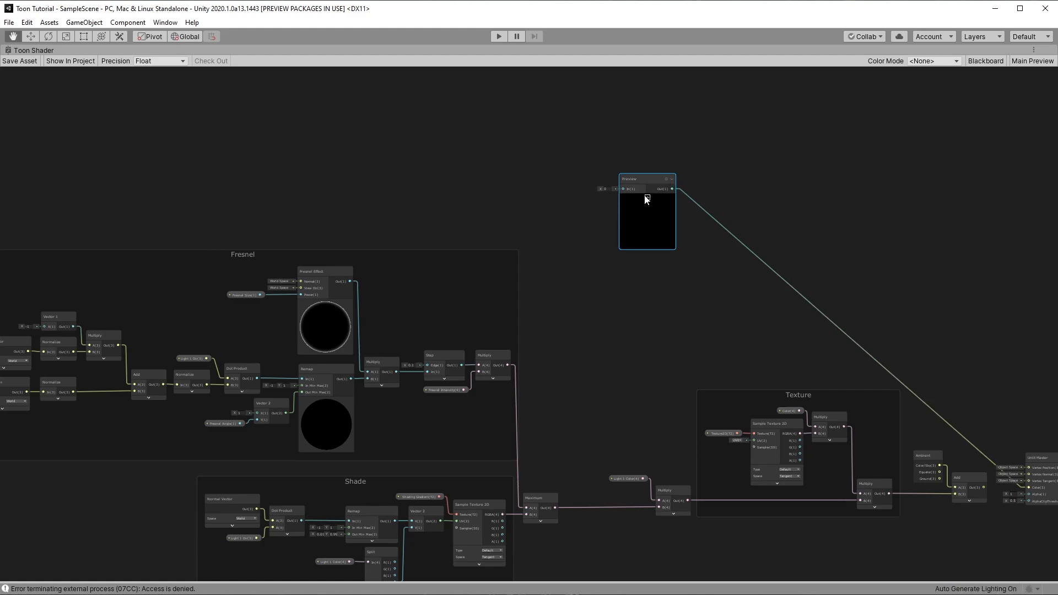
pyautogui.click(646, 198)
pyautogui.moveTo(625, 177); pyautogui.dragTo(575, 190)
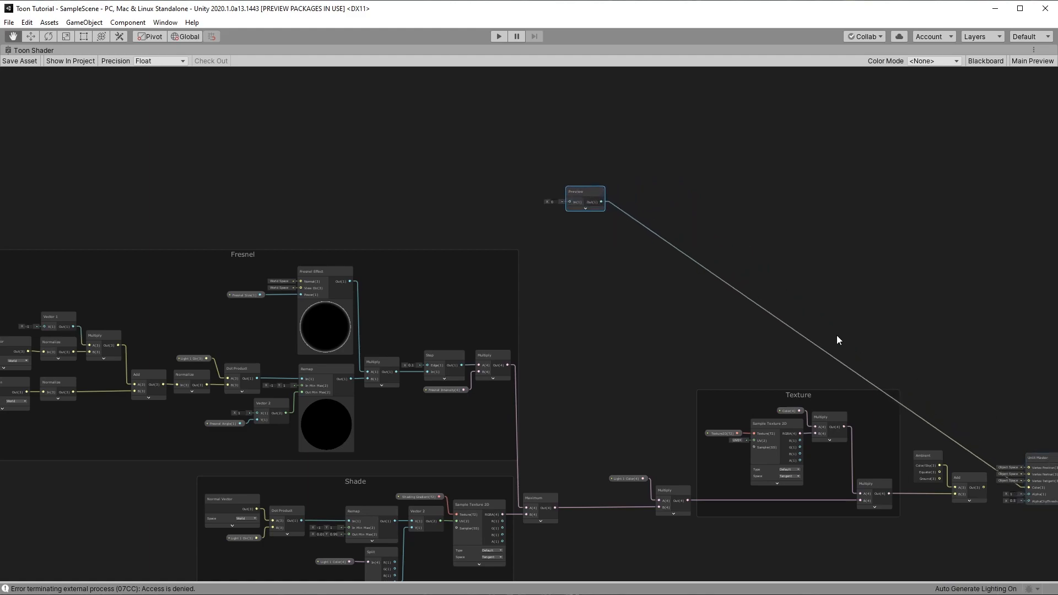
pyautogui.moveTo(487, 165); pyautogui.dragTo(643, 240, button='middle')
pyautogui.moveTo(747, 241); pyautogui.dragTo(443, 107, button='middle')
pyautogui.moveTo(630, 229); pyautogui.dragTo(844, 330, button='middle')
pyautogui.scroll(3, 678, 229)
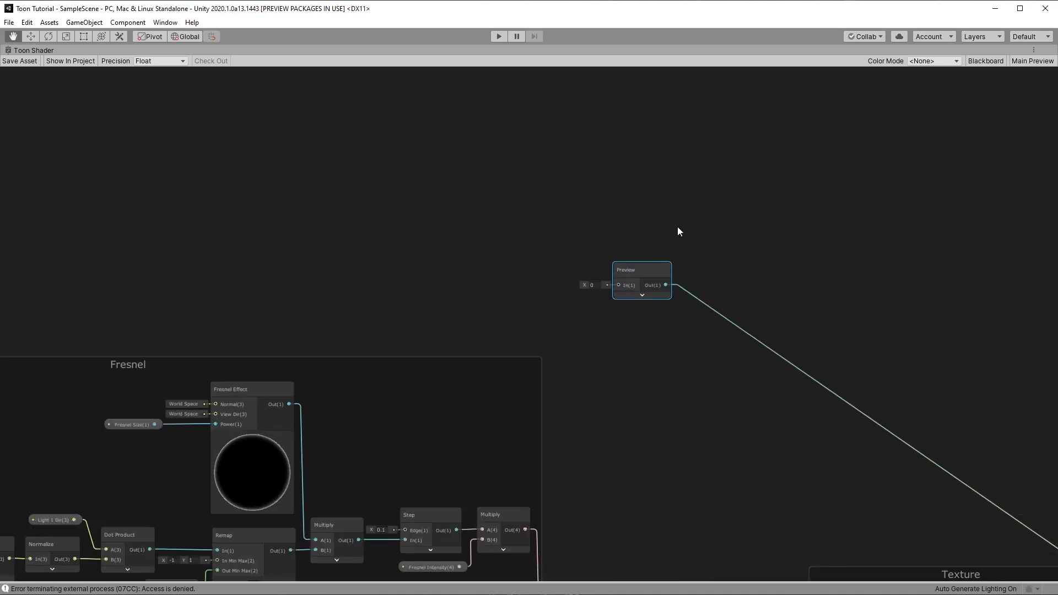
pyautogui.moveTo(612, 244); pyautogui.dragTo(630, 250, button='middle')
pyautogui.click(402, 241)
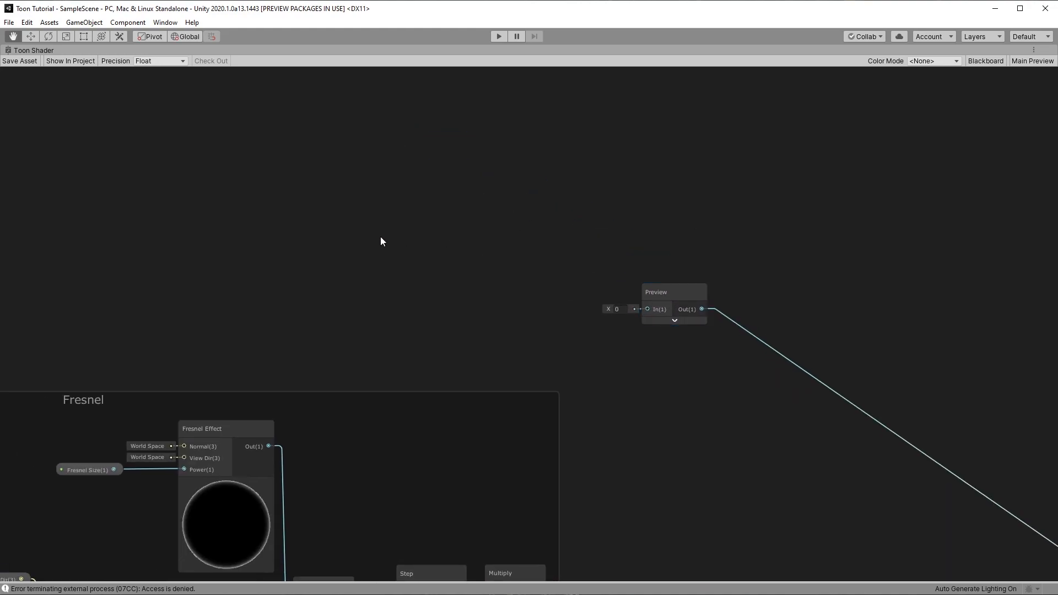
pyautogui.press('space')
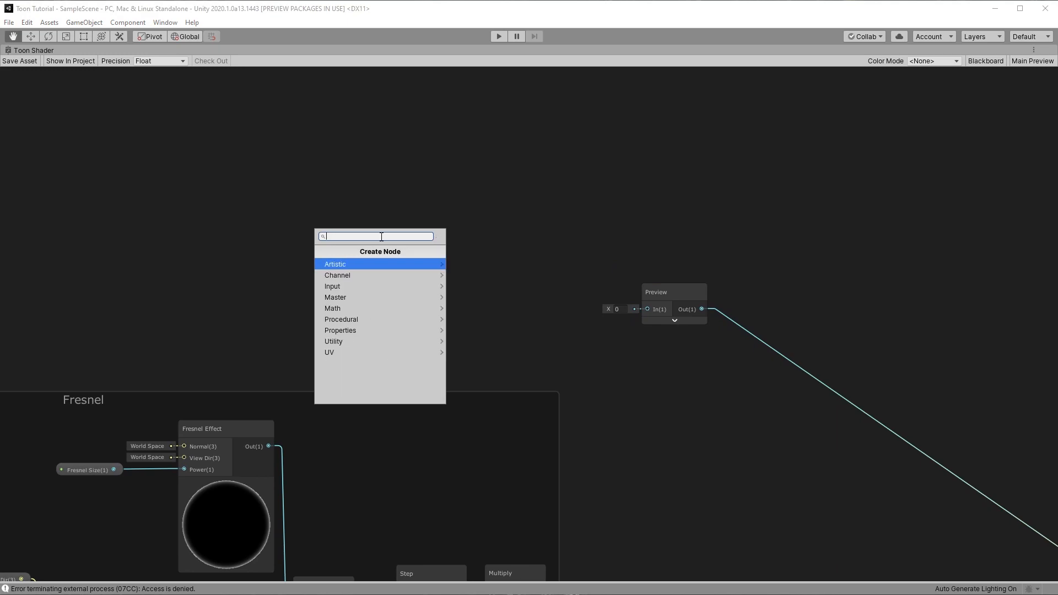
pyautogui.press('Escape')
pyautogui.moveTo(413, 274); pyautogui.dragTo(799, 70, button='middle')
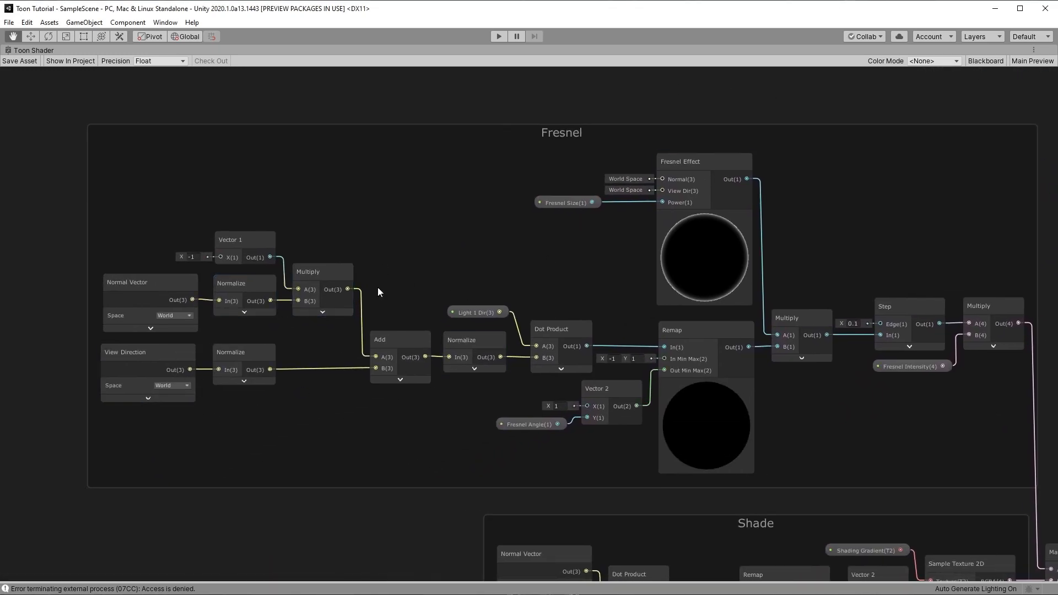
pyautogui.moveTo(528, 187); pyautogui.dragTo(90, 444, button='middle')
# - Reposition the Preview node and add a View Direction node in World space above the Fresnel group, with its preview collapsed
pyautogui.moveTo(653, 312); pyautogui.dragTo(605, 262)
pyautogui.click(257, 222)
pyautogui.press('space')
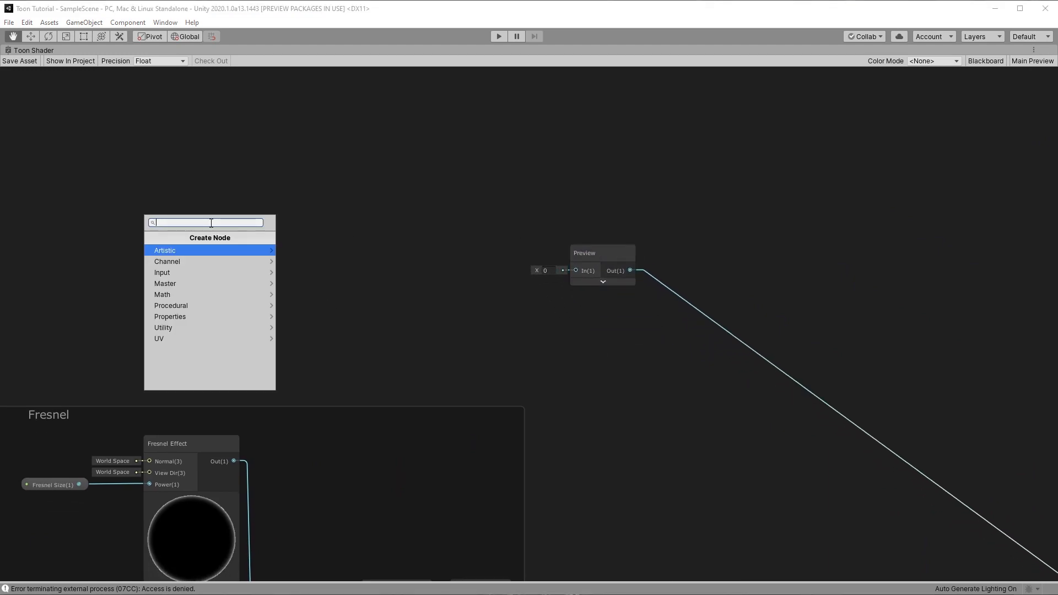
pyautogui.write('vie')
pyautogui.press('Return')
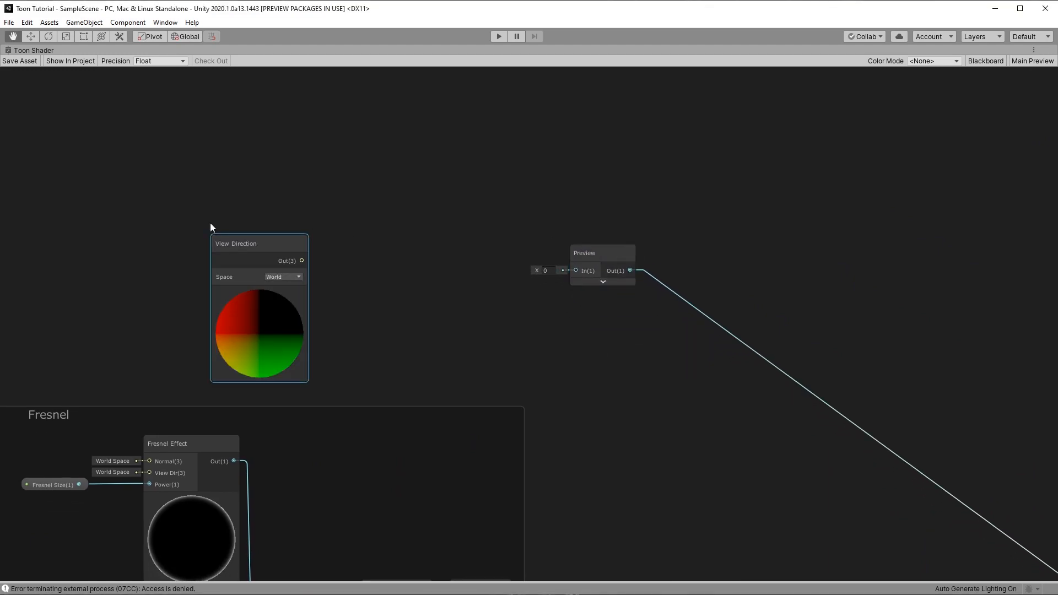
pyautogui.click(258, 291)
pyautogui.moveTo(243, 239); pyautogui.dragTo(198, 274)
# - Add a Light 1 Dir property node above the View Direction node
pyautogui.click(212, 196)
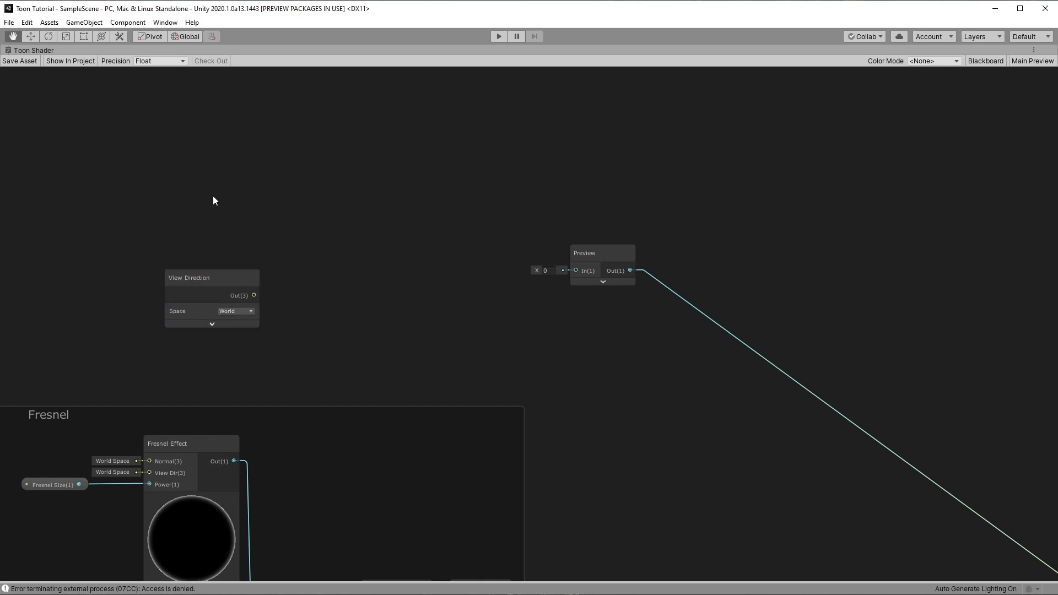
pyautogui.press('space')
pyautogui.write('light')
pyautogui.press('Down')
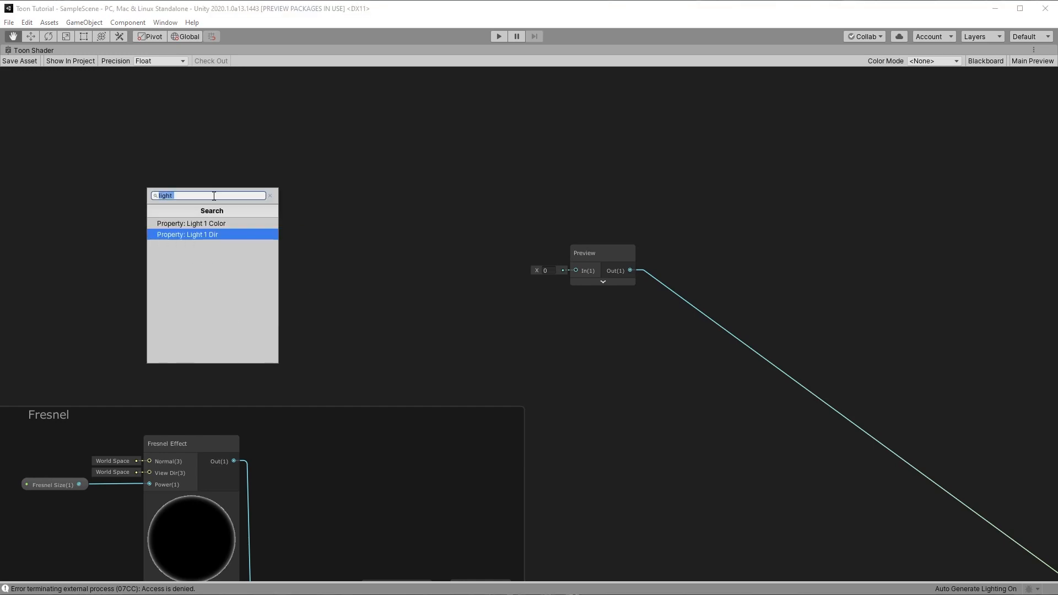
pyautogui.press('Return')
# - Add a Normal Vector node in World space between the Light 1 Dir and Preview nodes
pyautogui.press('space')
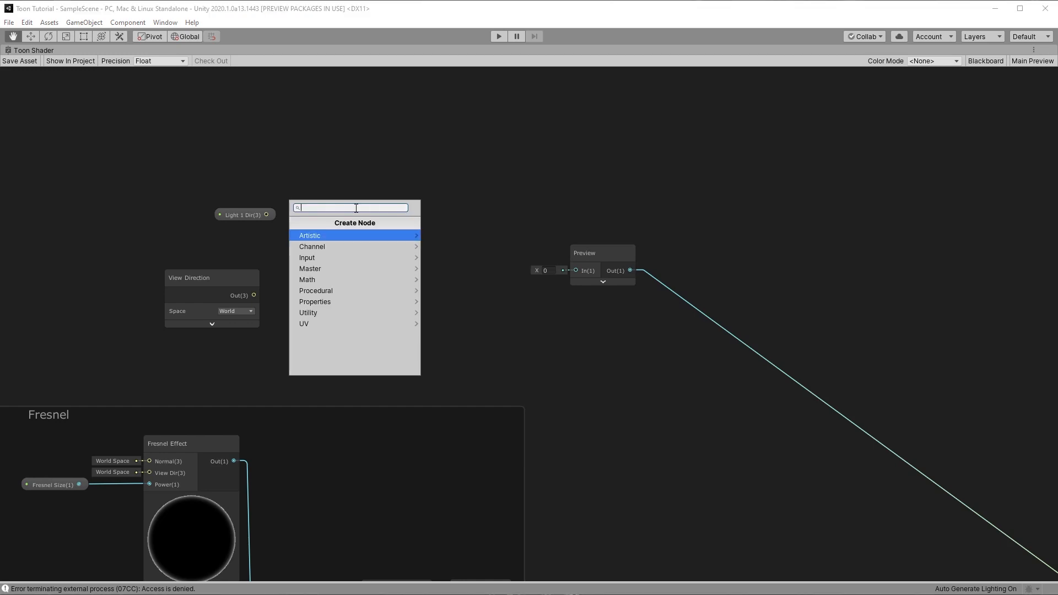
pyautogui.write('normal v')
pyautogui.press('Return')
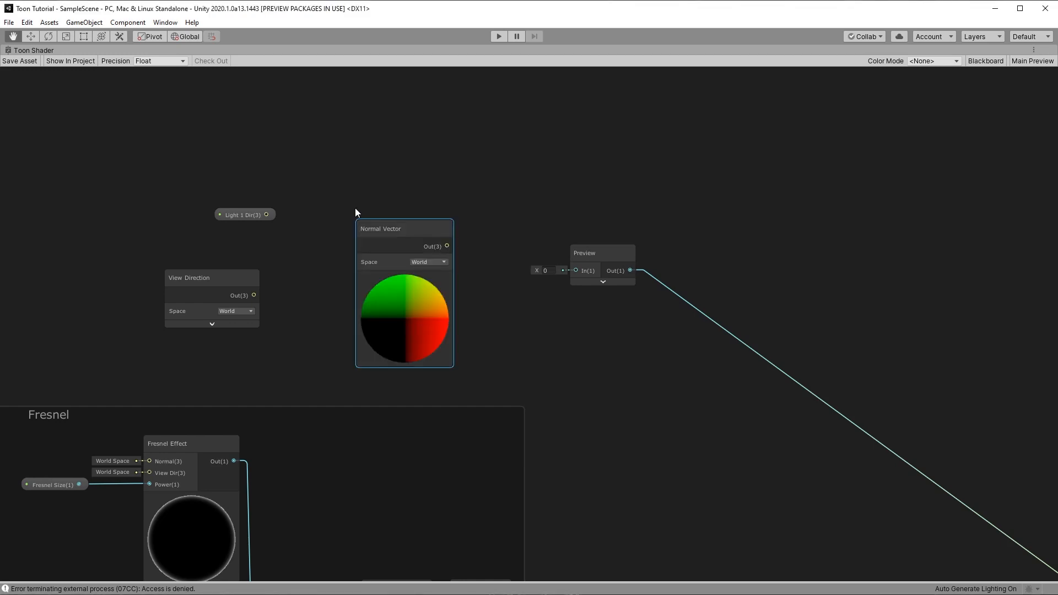
# - Collapse the Normal Vector node's preview, place it above the Light 1 Dir node and move Light 1 Dir just above View Direction
pyautogui.click(404, 278)
pyautogui.moveTo(393, 236); pyautogui.dragTo(306, 148)
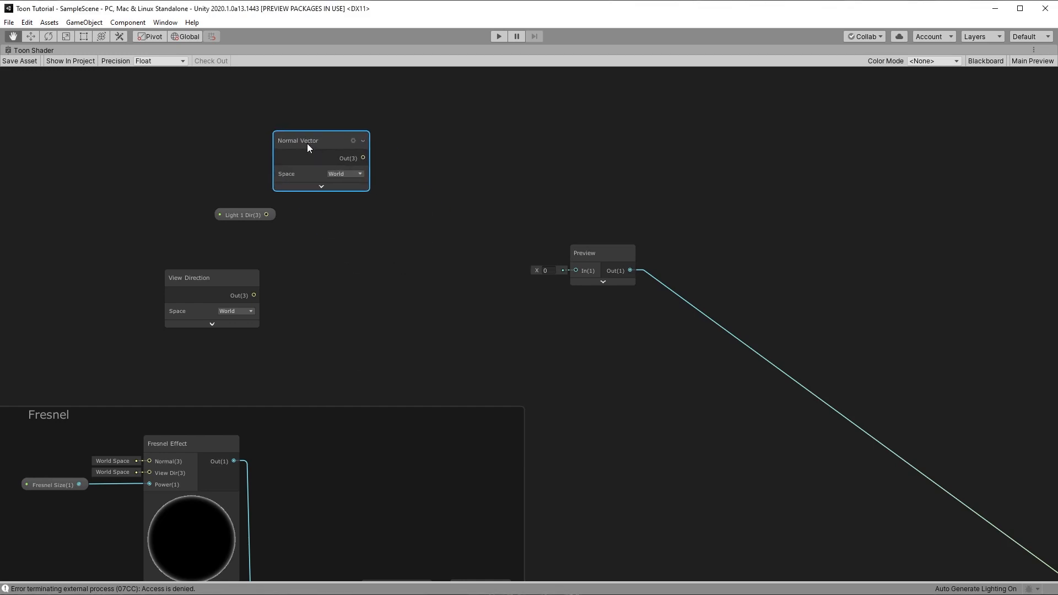
pyautogui.moveTo(233, 216); pyautogui.dragTo(216, 255)
pyautogui.moveTo(282, 140); pyautogui.dragTo(270, 142)
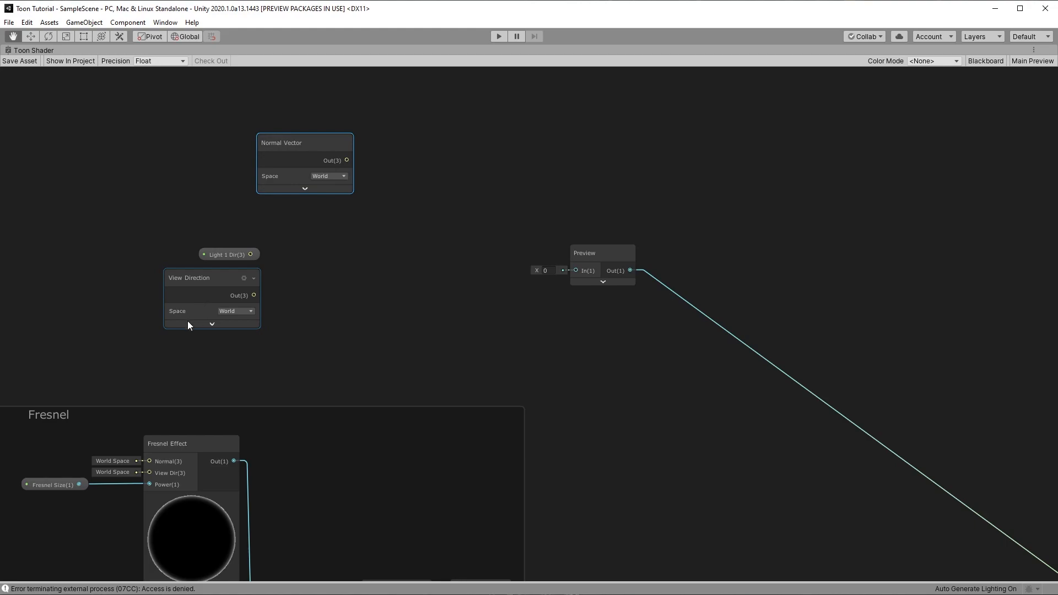
# - Add a Normalize node fed by the View Direction output and collapse its preview
pyautogui.moveTo(259, 294); pyautogui.dragTo(287, 273)
pyautogui.write('normalize')
pyautogui.press('Return')
pyautogui.click(332, 312)
# - Add an Add node combining Light 1 Dir in A with the normalized view direction in B, with its preview collapsed
pyautogui.moveTo(222, 253); pyautogui.dragTo(385, 268)
pyautogui.write('add')
pyautogui.press('Return')
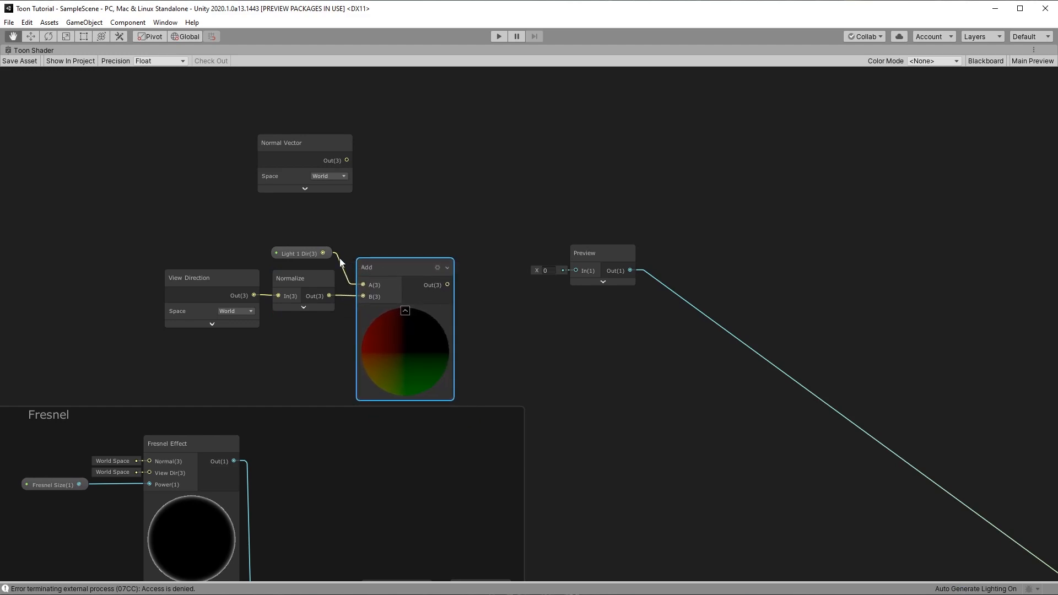
pyautogui.click(303, 254)
pyautogui.moveTo(303, 253); pyautogui.dragTo(313, 253)
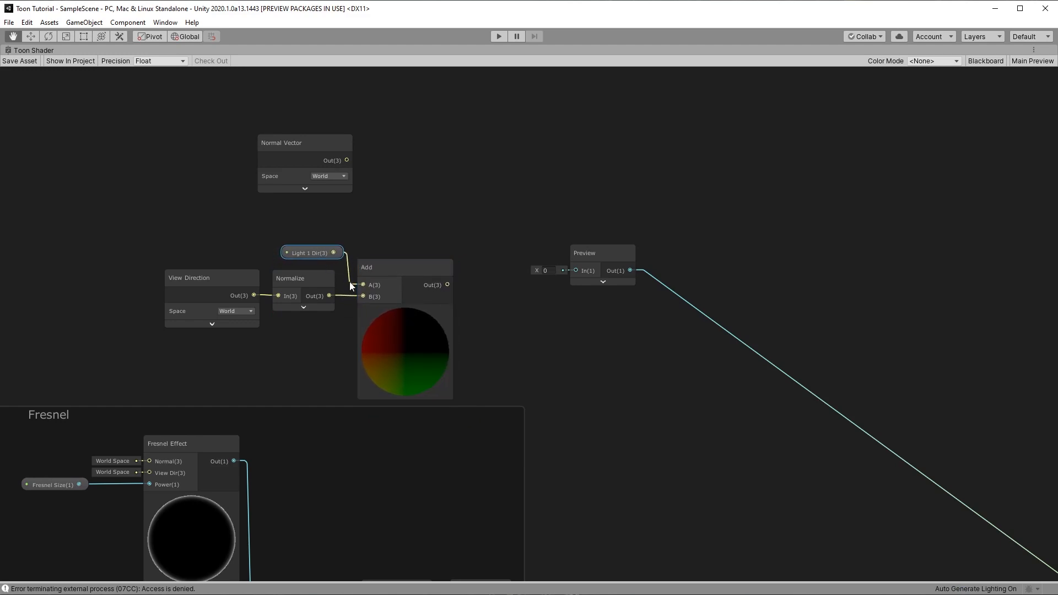
pyautogui.click(403, 311)
# - Add a Normalize node fed by the Add node's output, collapse its preview and place it beside the Add node
pyautogui.moveTo(478, 210); pyautogui.dragTo(326, 215, button='middle')
pyautogui.moveTo(269, 286); pyautogui.dragTo(320, 286)
pyautogui.write('normalize')
pyautogui.press('Return')
pyautogui.click(346, 312)
pyautogui.moveTo(324, 278); pyautogui.dragTo(312, 268)
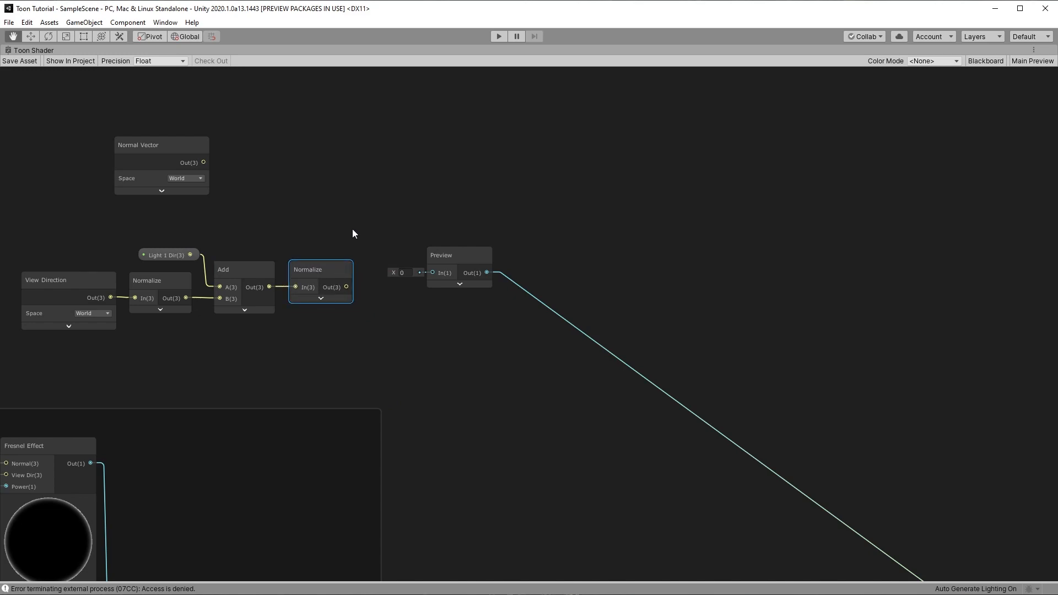
# - Move the Preview node farther from the node chain and add a collapsed Normalize node fed by the Normal Vector output
pyautogui.moveTo(352, 231); pyautogui.dragTo(313, 265, button='middle')
pyautogui.moveTo(430, 284); pyautogui.dragTo(543, 277)
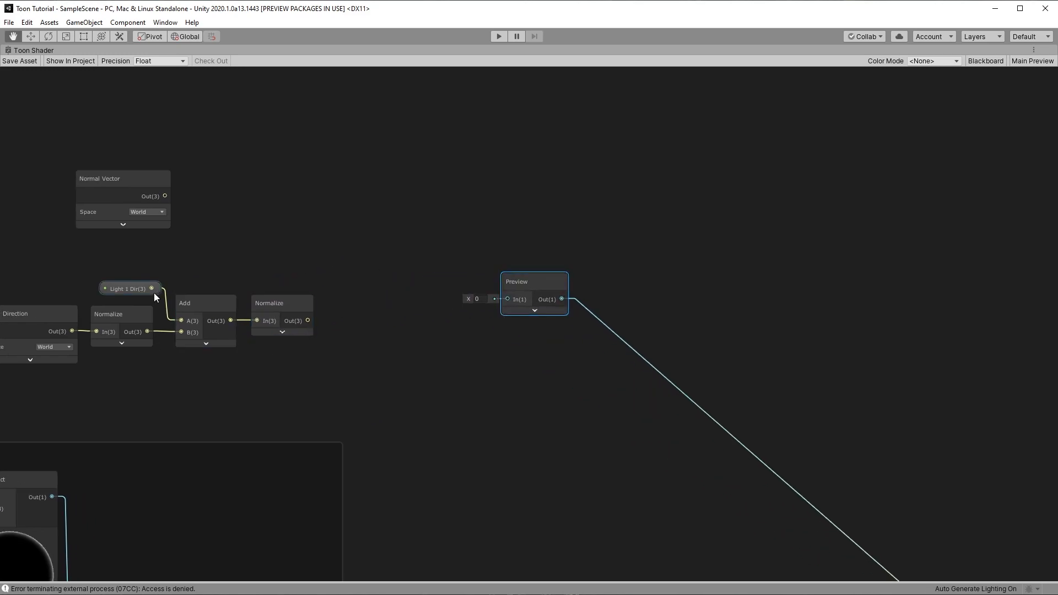
pyautogui.moveTo(166, 195); pyautogui.dragTo(212, 194)
pyautogui.write('normalize')
pyautogui.press('Return')
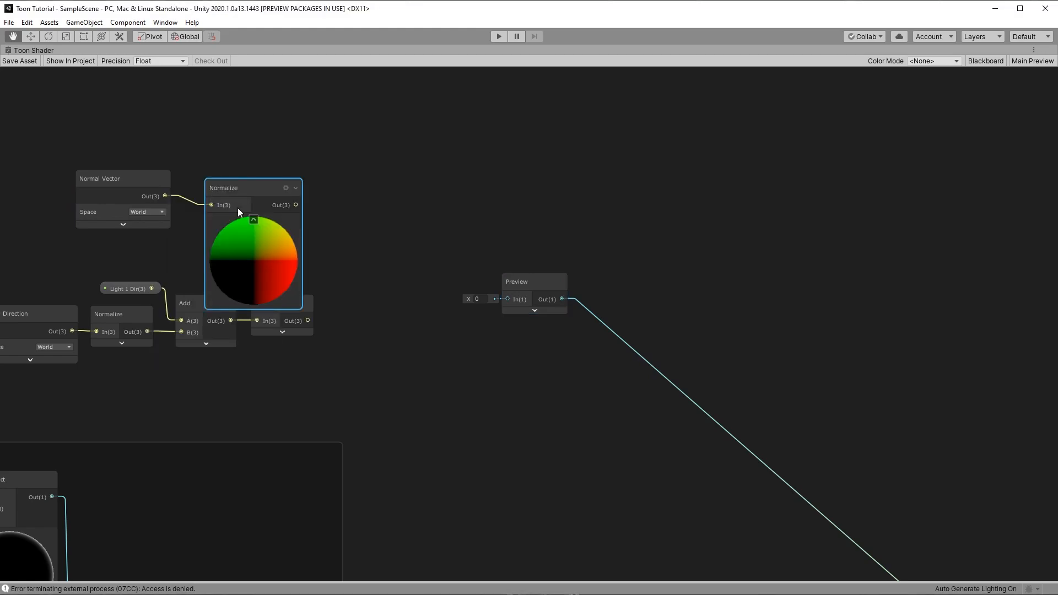
pyautogui.click(253, 220)
# - Add a Dot Product node with the normalized normal in A and the normalized Add result in B, with its preview collapsed
pyautogui.moveTo(227, 178); pyautogui.dragTo(326, 232)
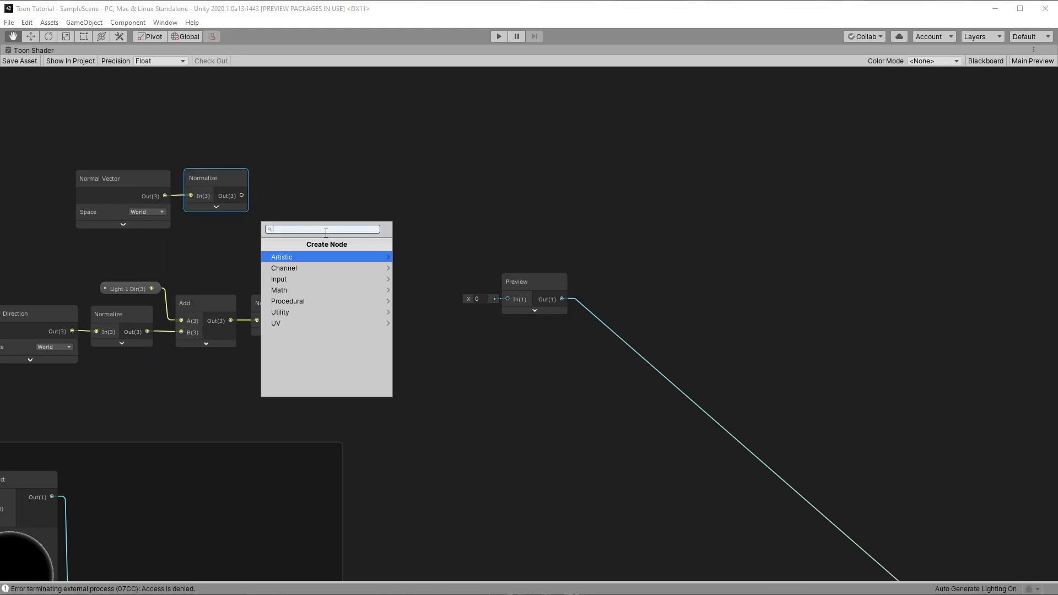
pyautogui.write('dot')
pyautogui.press('Return')
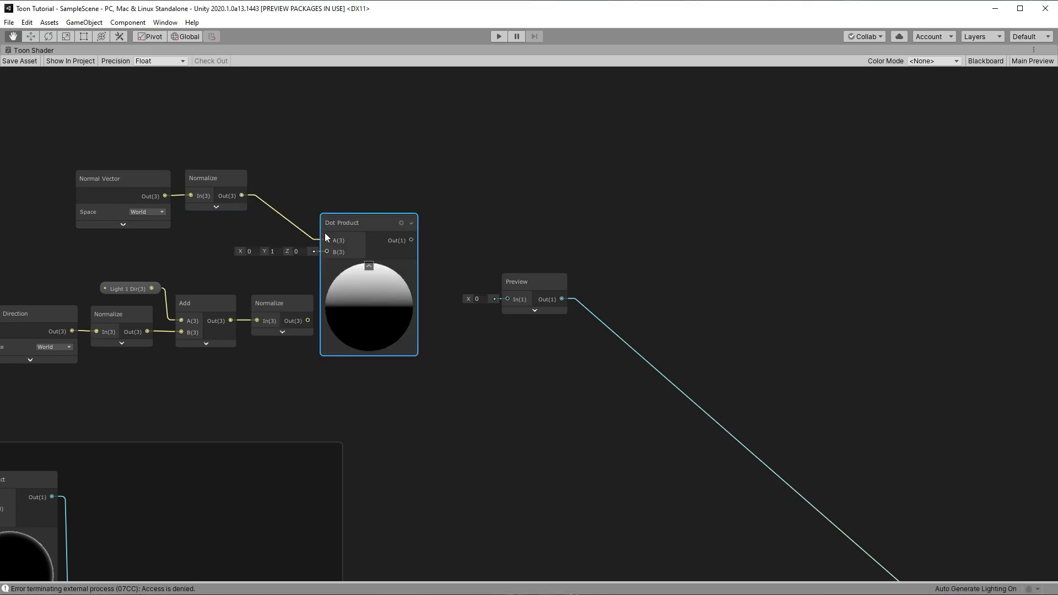
pyautogui.moveTo(307, 320); pyautogui.dragTo(366, 291)
pyautogui.click(380, 334)
pyautogui.moveTo(297, 242); pyautogui.dragTo(189, 231)
# - Connect the Dot Product output to the Preview node's input
pyautogui.moveTo(389, 269); pyautogui.dragTo(459, 266, button='middle')
pyautogui.click(459, 266)
pyautogui.click(422, 285)
pyautogui.moveTo(456, 306); pyautogui.dragTo(578, 296)
pyautogui.click(480, 290)
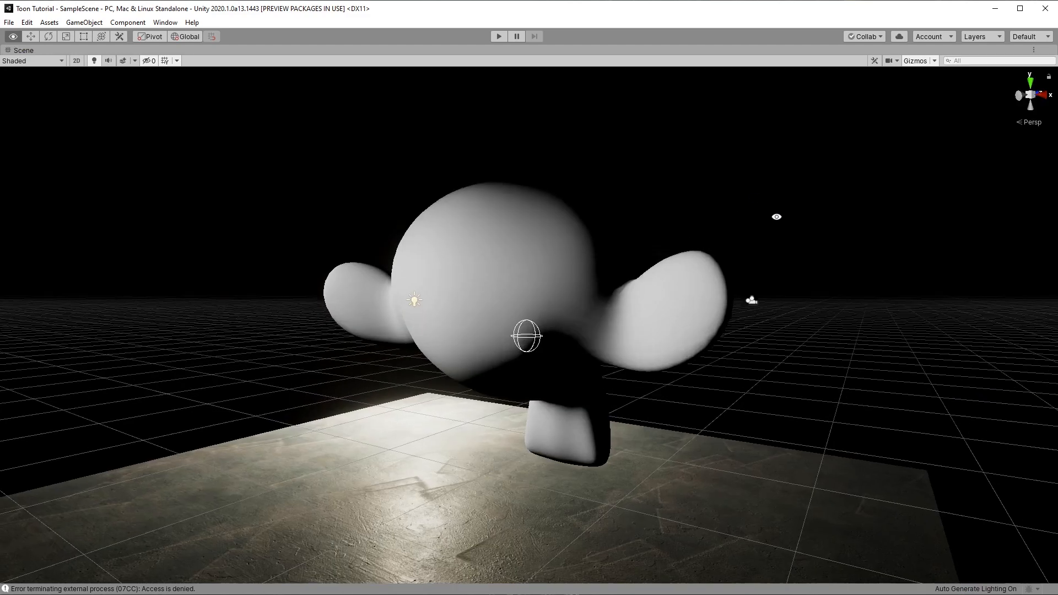
# - Examine the shading on the Suzanne model from several angles in the scene, and return to the maximized Toon Shader graph
pyautogui.keyDown('alt'); pyautogui.moveTo(496, 333); pyautogui.dragTo(440, 286); pyautogui.keyUp('alt')
pyautogui.keyDown('alt'); pyautogui.moveTo(991, 182); pyautogui.dragTo(1046, 243); pyautogui.keyUp('alt')
pyautogui.keyDown('alt'); pyautogui.moveTo(302, 227); pyautogui.dragTo(116, 104); pyautogui.keyUp('alt')
pyautogui.rightClick(25, 51)
pyautogui.click(41, 58)
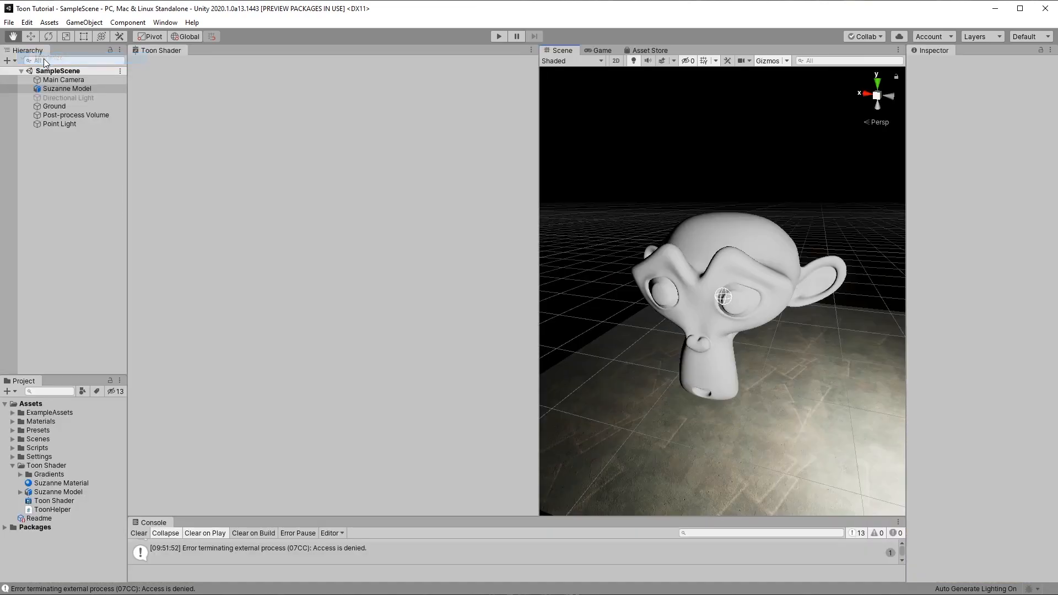
pyautogui.doubleClick(164, 50)
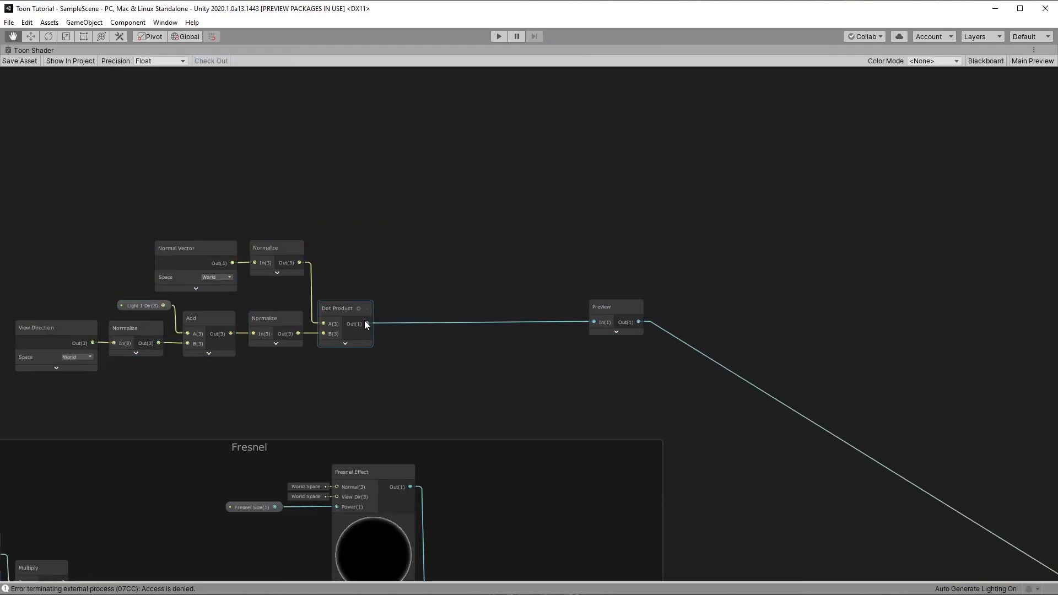
# - Add a Power node with the Dot Product output in A and collapse its preview
pyautogui.moveTo(366, 324); pyautogui.dragTo(432, 354)
pyautogui.write('pow')
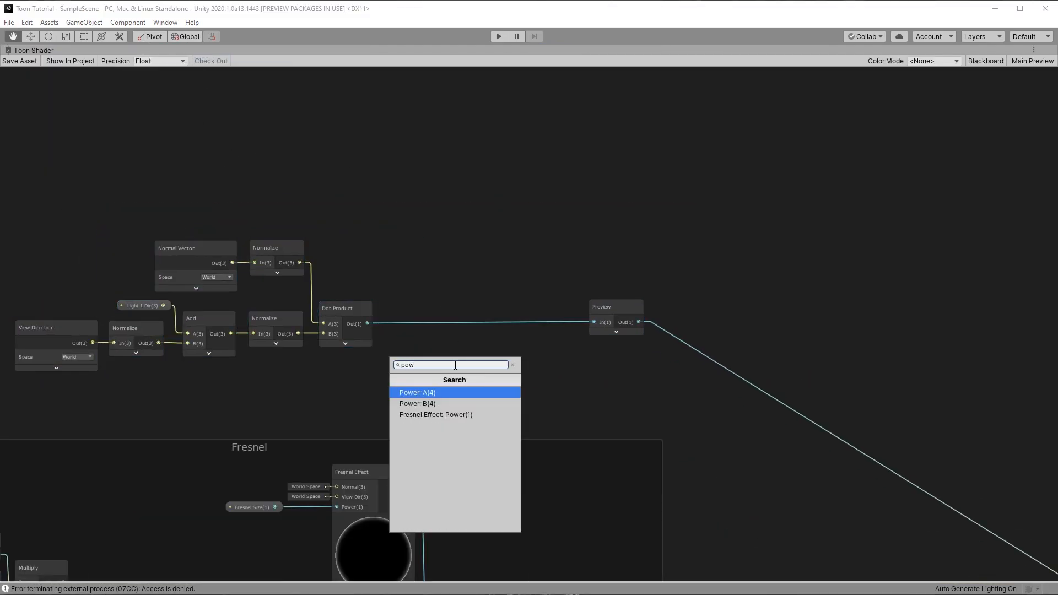
pyautogui.press('Return')
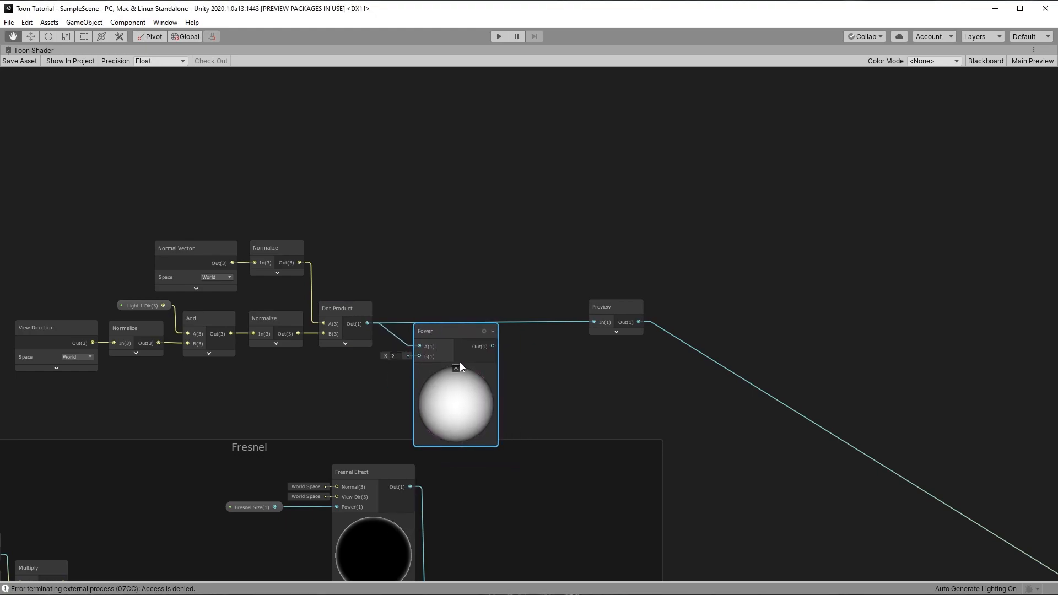
pyautogui.click(456, 366)
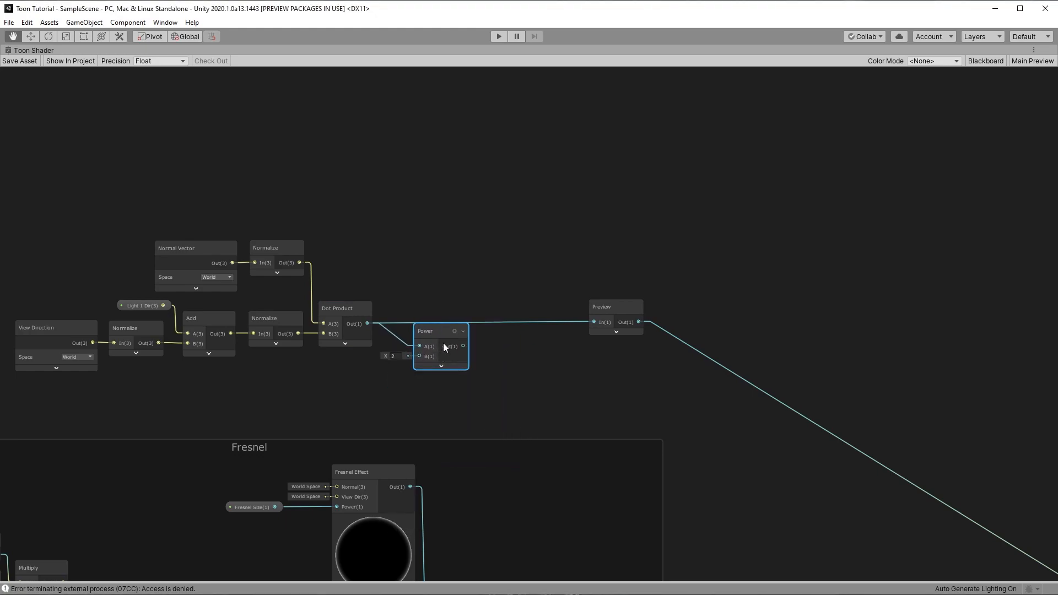
# - Add a Step node with the Power output as In and an Edge of 0.1, with its preview collapsed
pyautogui.moveTo(465, 345); pyautogui.dragTo(520, 347)
pyautogui.write('step')
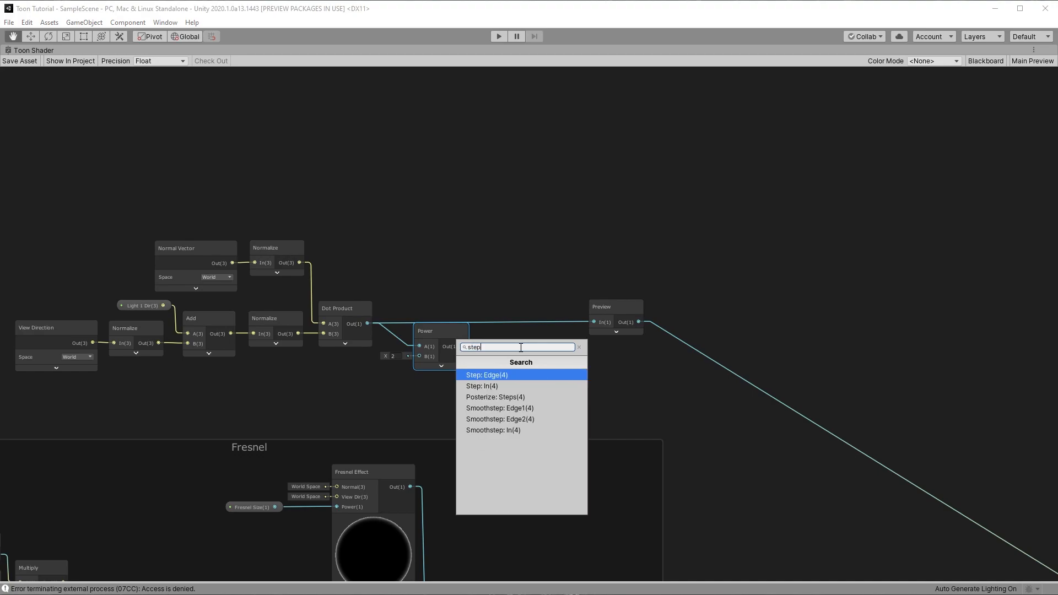
pyautogui.press('Down')
pyautogui.press('Return')
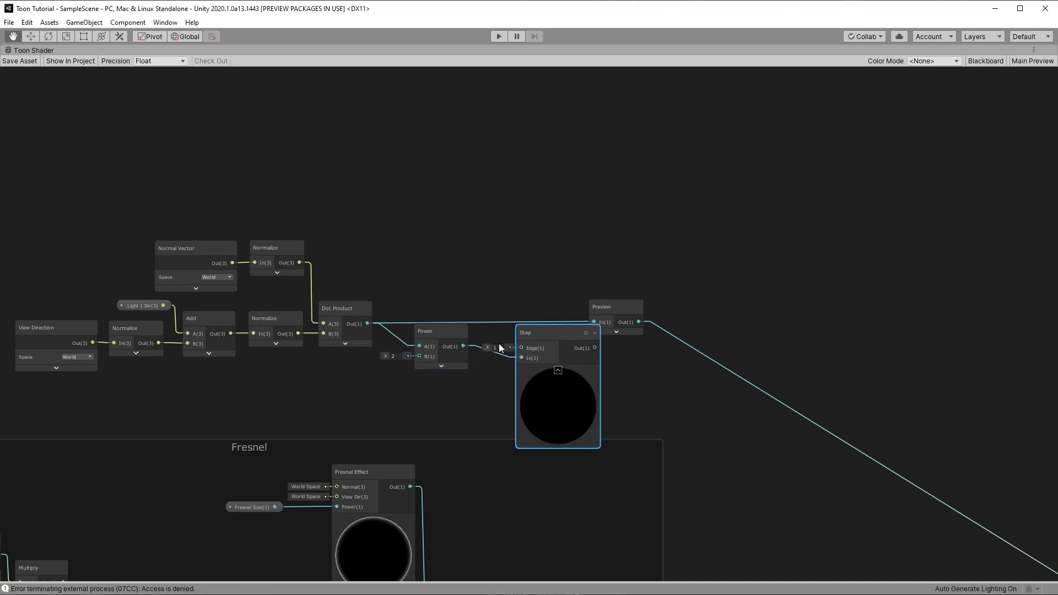
pyautogui.write('.1')
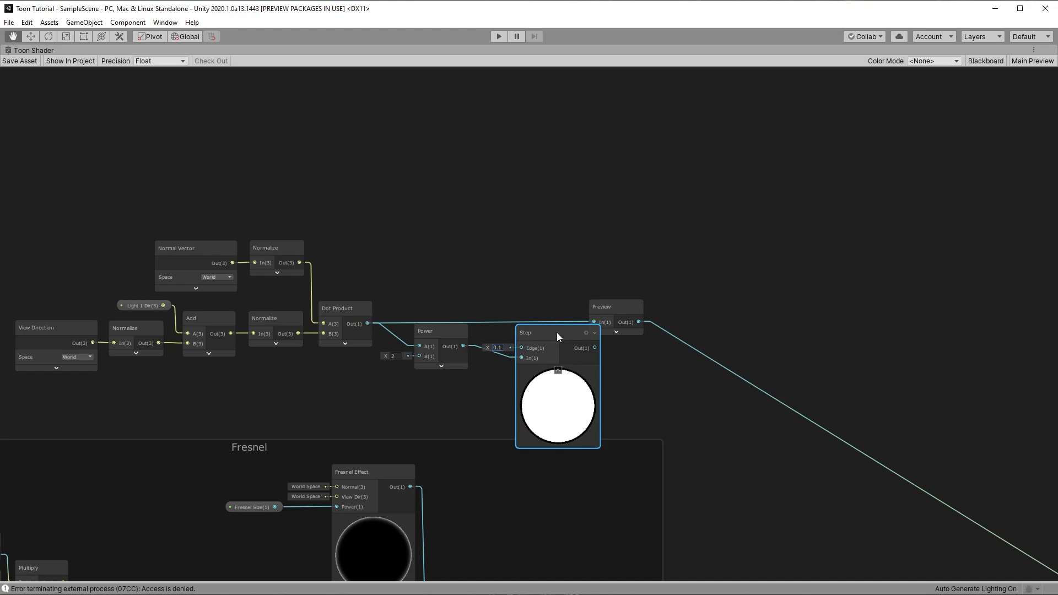
pyautogui.click(557, 369)
# - Add a collapsed Multiply node with the Step output in A, and move the Preview node away to make room
pyautogui.moveTo(531, 335); pyautogui.dragTo(581, 369)
pyautogui.write('mul')
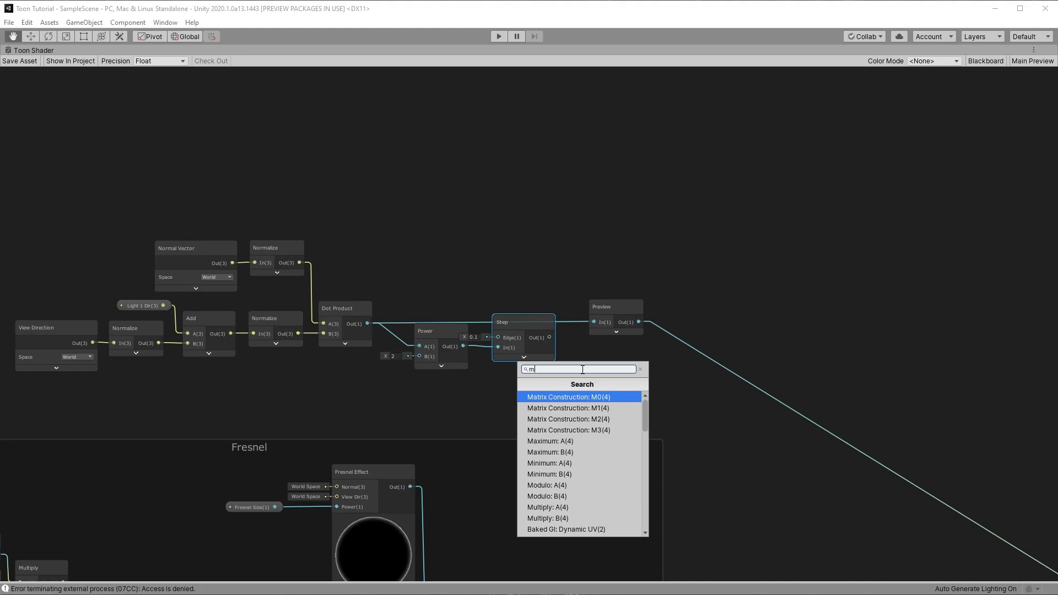
pyautogui.press('Return')
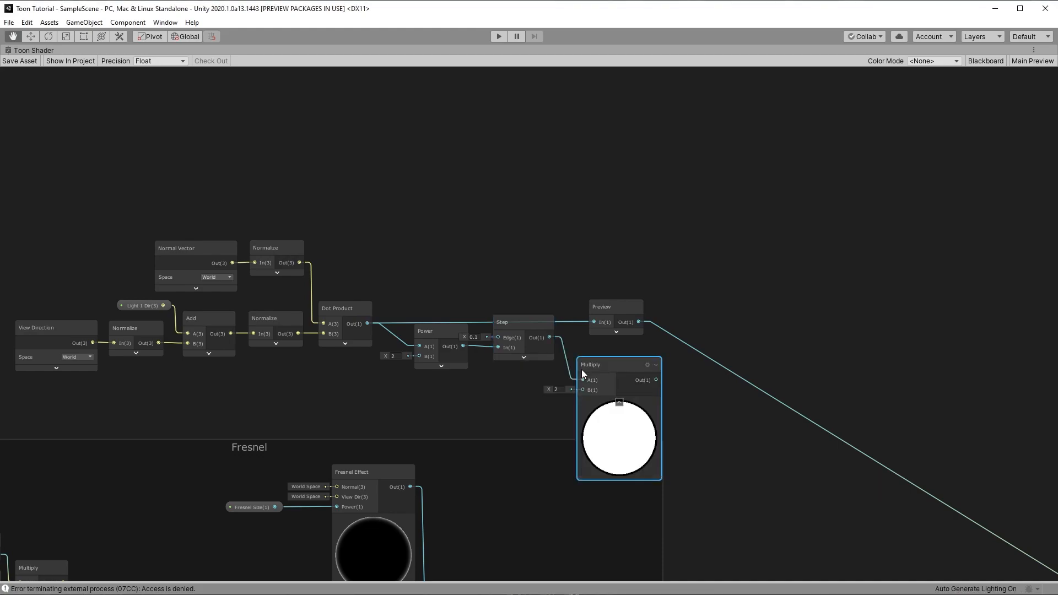
pyautogui.click(619, 402)
pyautogui.moveTo(598, 373); pyautogui.dragTo(730, 306)
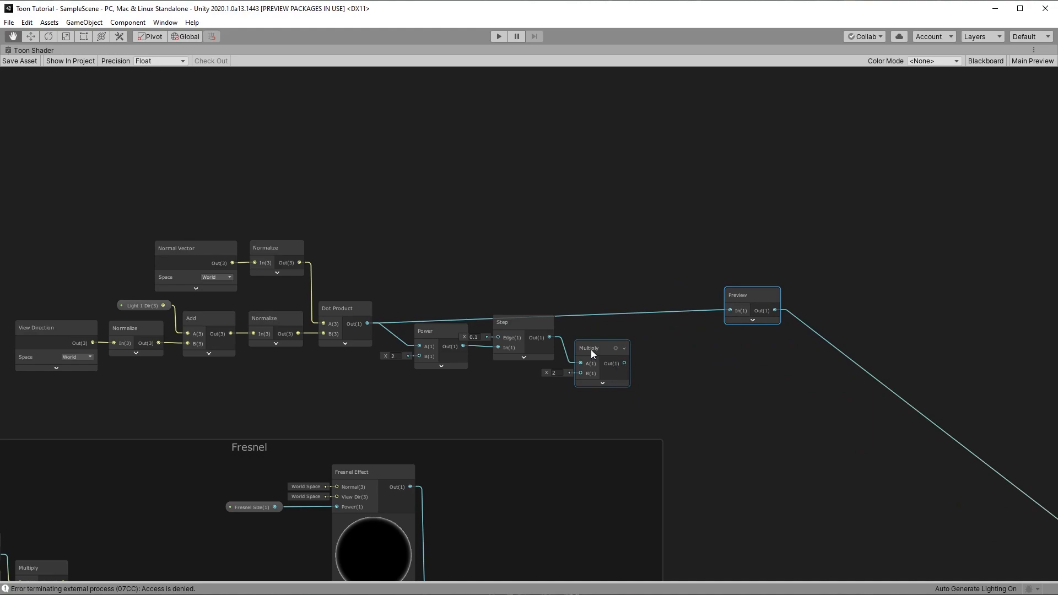
pyautogui.moveTo(595, 348); pyautogui.dragTo(599, 343)
# - Create a Vector1 property named Gloss size with a default value of 20
pyautogui.click(985, 61)
pyautogui.click(156, 86)
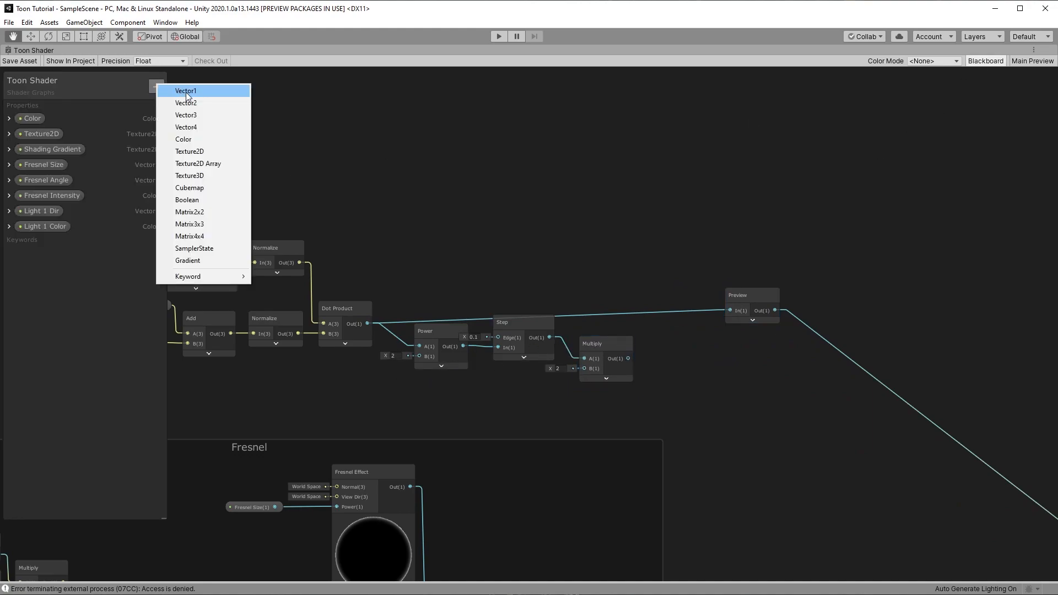
pyautogui.click(186, 91)
pyautogui.write('Gloss size')
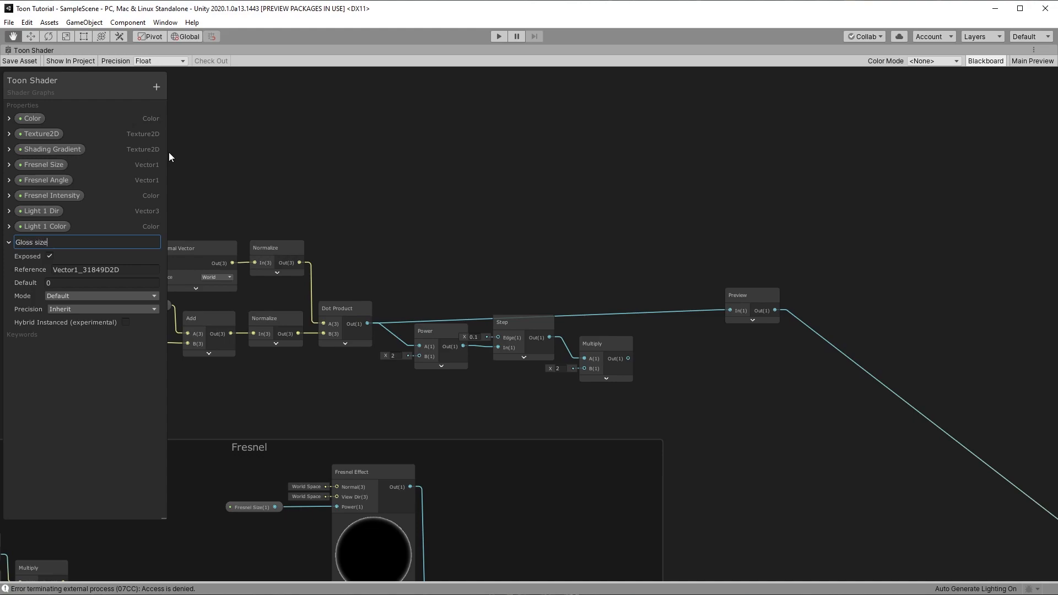
pyautogui.click(58, 282)
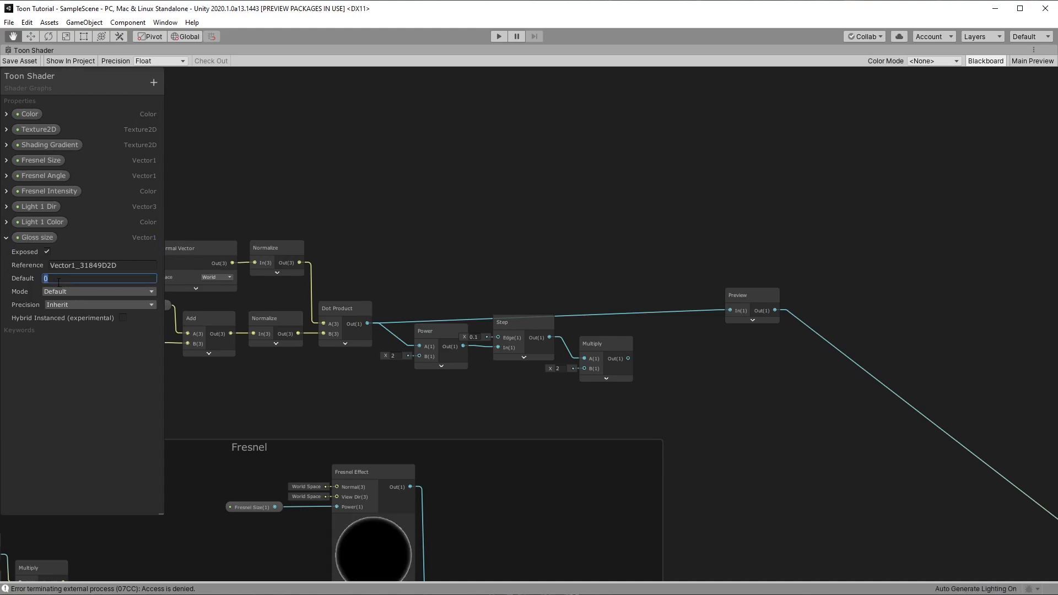
pyautogui.write('20')
# - Set Gloss size to Slider mode with a maximum of 200, and connect it to the Power node's B input
pyautogui.click(58, 291)
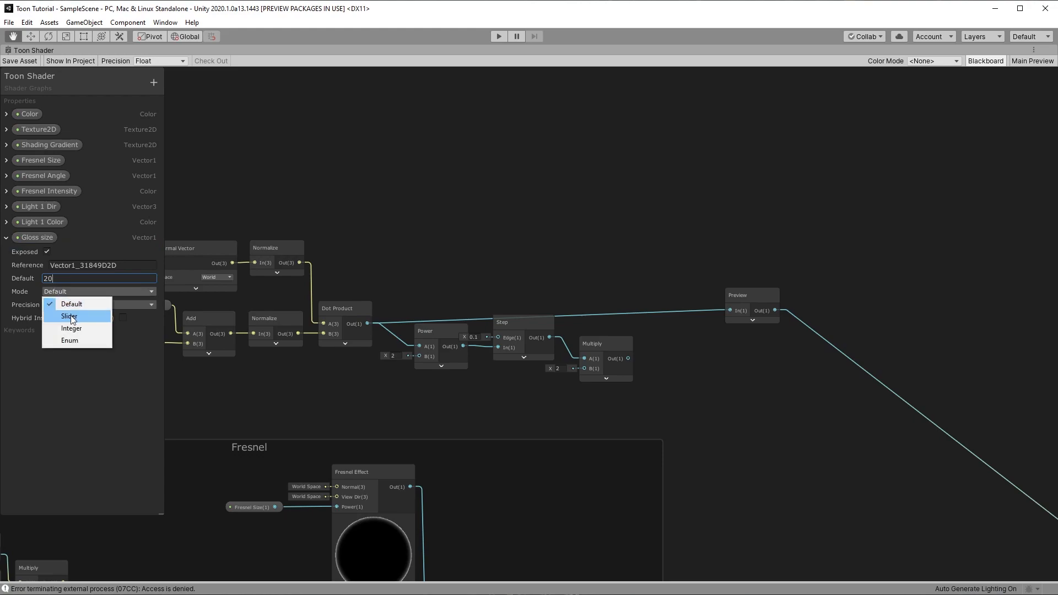
pyautogui.click(55, 311)
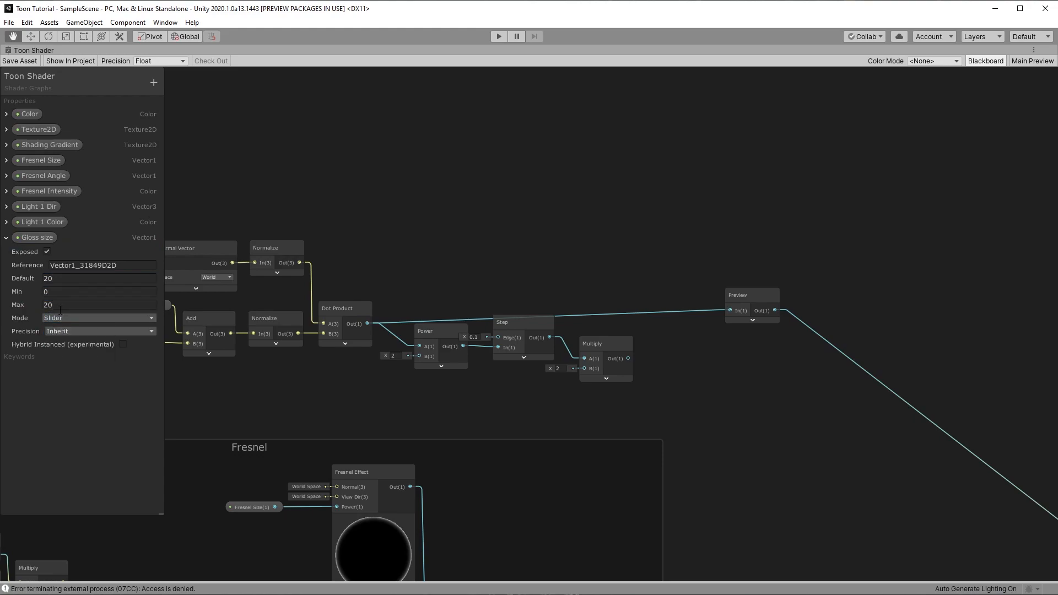
pyautogui.click(61, 307)
pyautogui.press('Return')
pyautogui.moveTo(36, 234); pyautogui.dragTo(308, 359)
pyautogui.moveTo(367, 400); pyautogui.dragTo(419, 355)
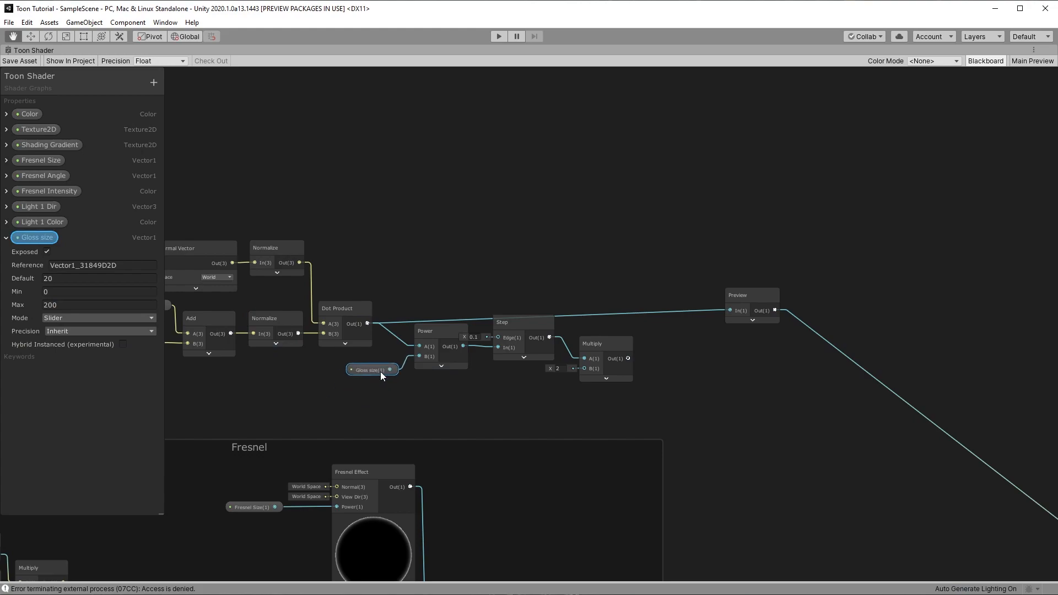
# - Create a Color property named Gloss intensity in HDR mode with a white default color
pyautogui.click(154, 82)
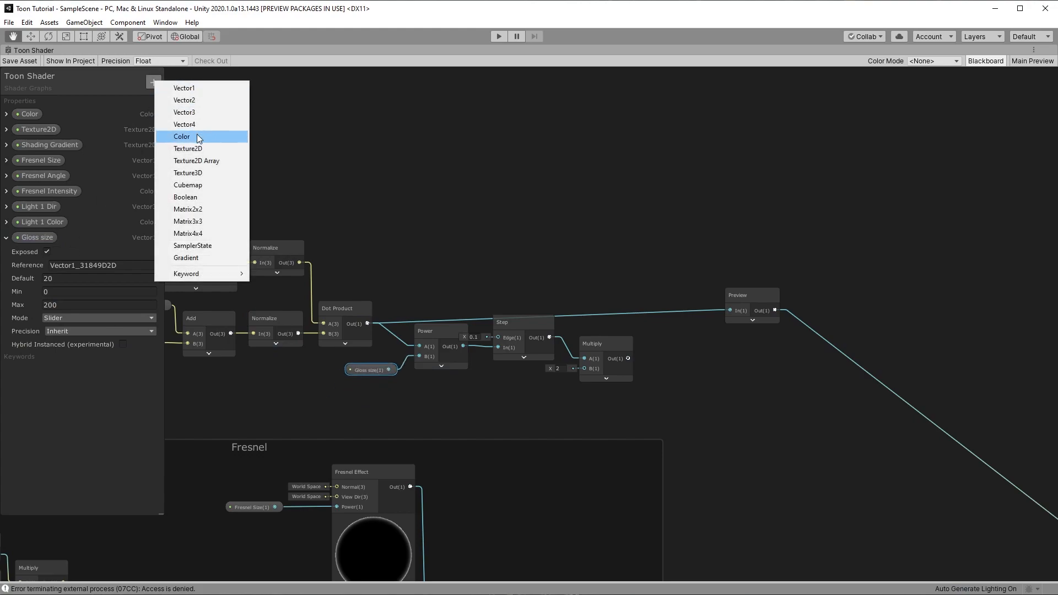
pyautogui.click(199, 137)
pyautogui.write('Gloss intensity')
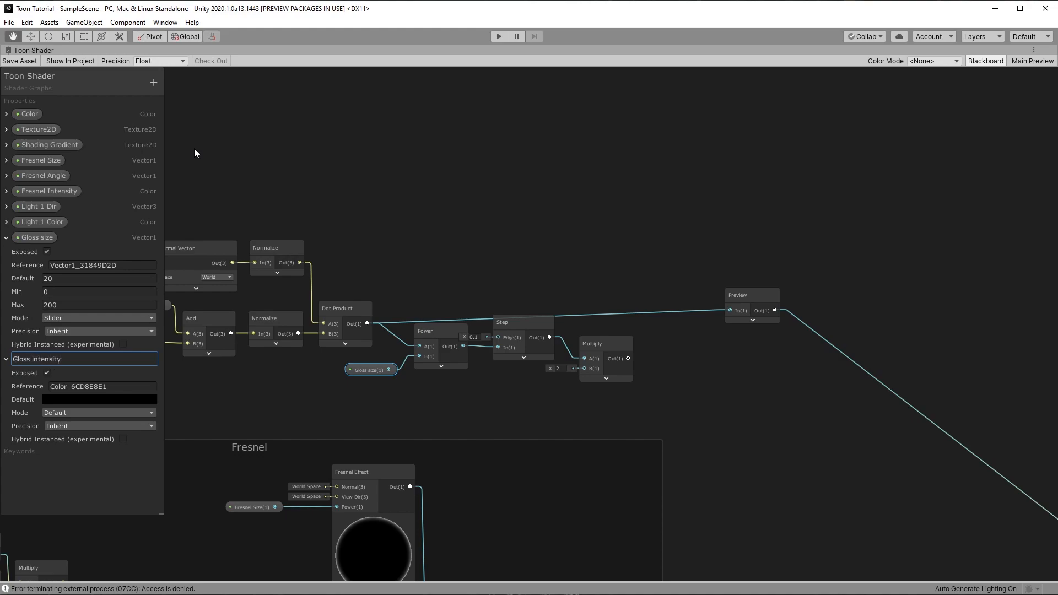
pyautogui.press('Return')
pyautogui.click(55, 414)
pyautogui.click(69, 439)
pyautogui.click(68, 400)
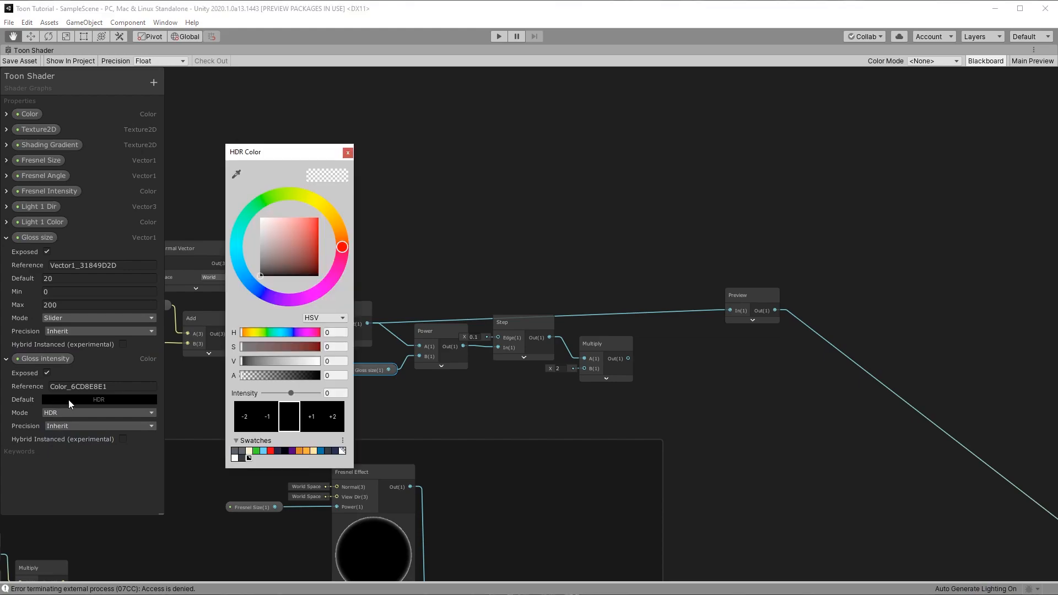
pyautogui.moveTo(278, 234); pyautogui.dragTo(249, 193)
pyautogui.click(347, 153)
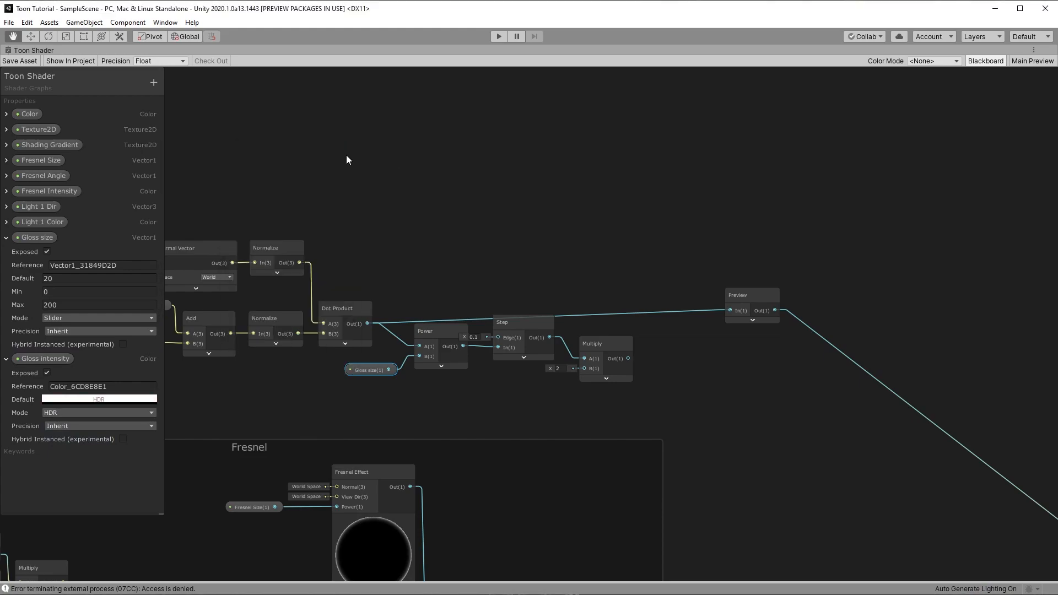
# - Wire Gloss intensity through the Multiply node's B input into the Preview node, and align the Power, Step, Multiply and gloss property nodes
pyautogui.moveTo(53, 358); pyautogui.dragTo(540, 379)
pyautogui.moveTo(628, 358); pyautogui.dragTo(729, 310)
pyautogui.moveTo(430, 335); pyautogui.dragTo(409, 313)
pyautogui.moveTo(370, 371); pyautogui.dragTo(351, 366)
pyautogui.moveTo(511, 320); pyautogui.dragTo(506, 295)
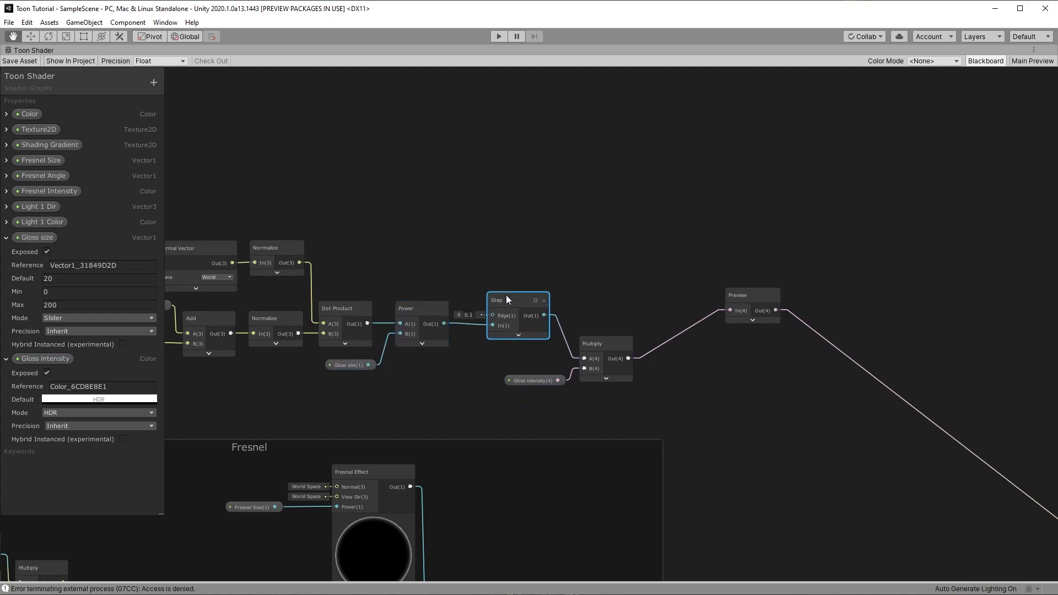
pyautogui.moveTo(595, 343); pyautogui.dragTo(576, 295)
pyautogui.moveTo(542, 375); pyautogui.dragTo(527, 344)
# - Reorder Gloss size and Gloss intensity directly below Fresnel Intensity in the property list and collapse their settings
pyautogui.moveTo(36, 237); pyautogui.dragTo(29, 199)
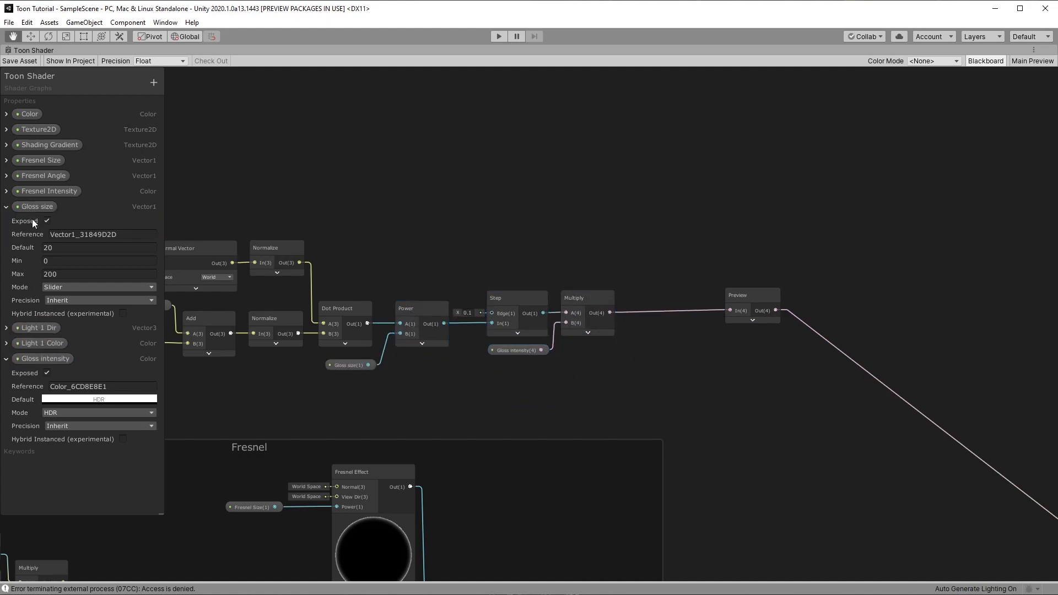
pyautogui.moveTo(33, 358); pyautogui.dragTo(32, 321)
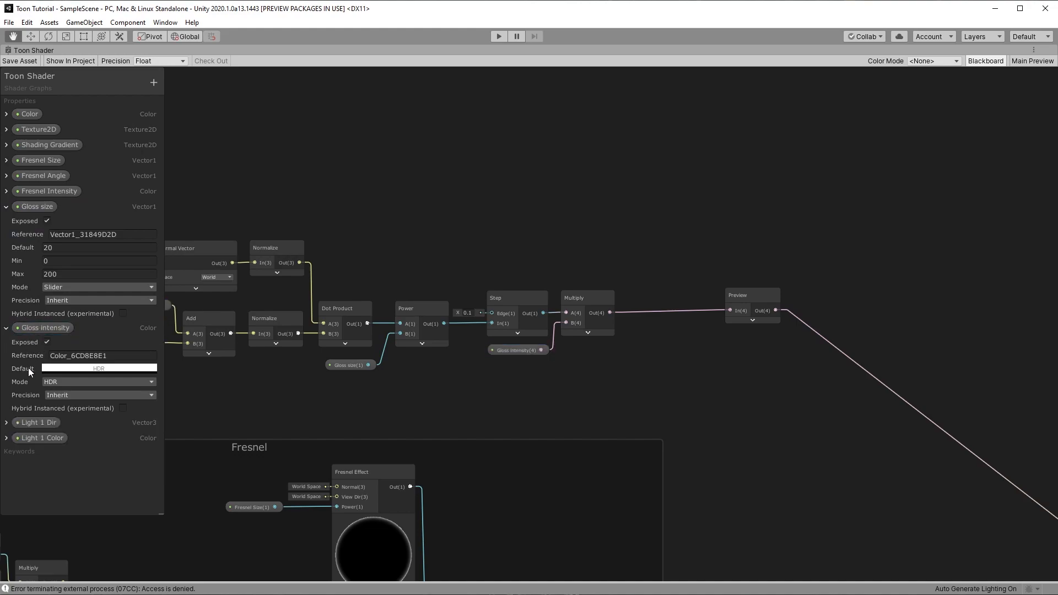
pyautogui.click(6, 207)
pyautogui.click(7, 223)
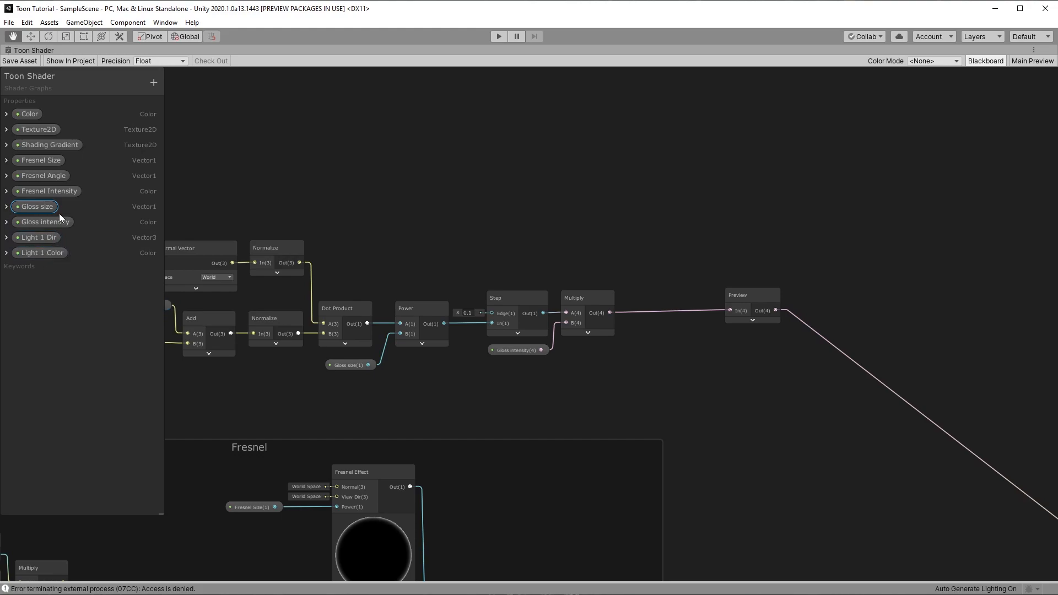
# - Save the shader graph and inspect the gloss highlights on the Suzanne model from several angles in an enlarged Scene view
pyautogui.click(23, 59)
pyautogui.rightClick(33, 50)
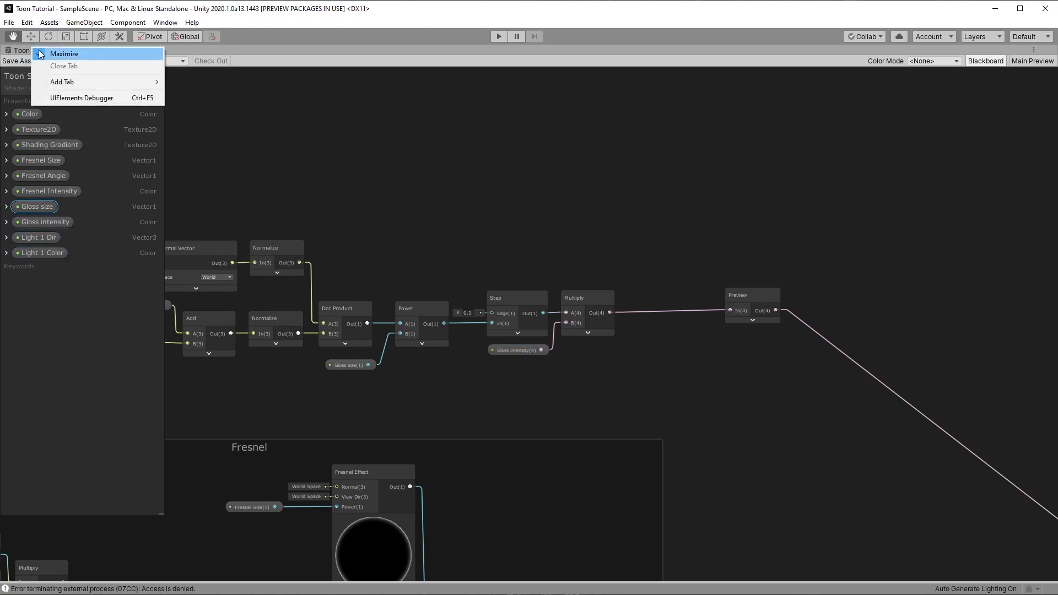
pyautogui.click(50, 52)
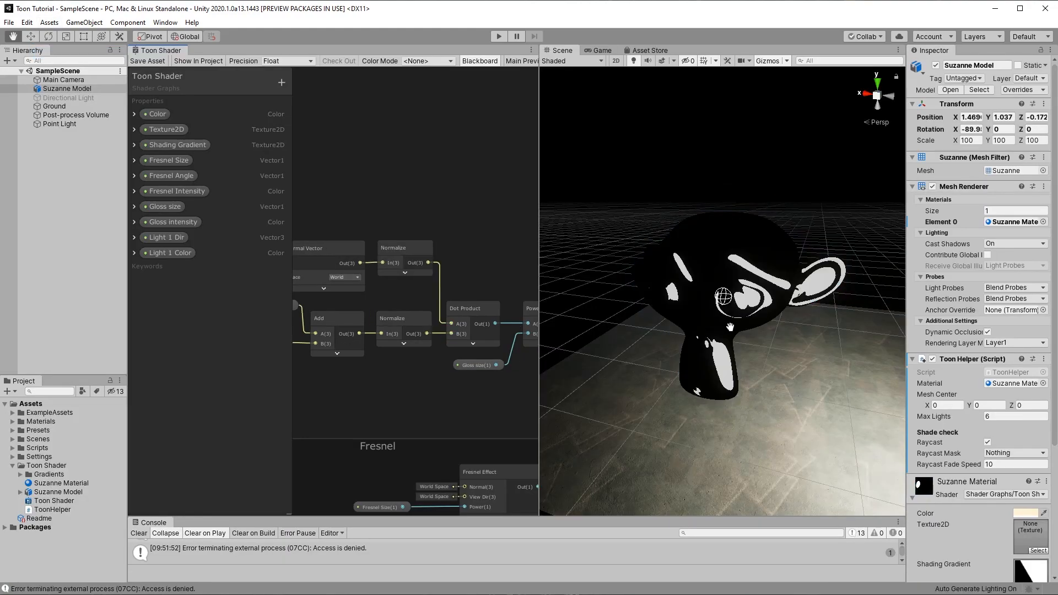
pyautogui.hotkey('shift', 'space')
pyautogui.keyDown('alt'); pyautogui.moveTo(730, 327); pyautogui.dragTo(59, 464); pyautogui.keyUp('alt')
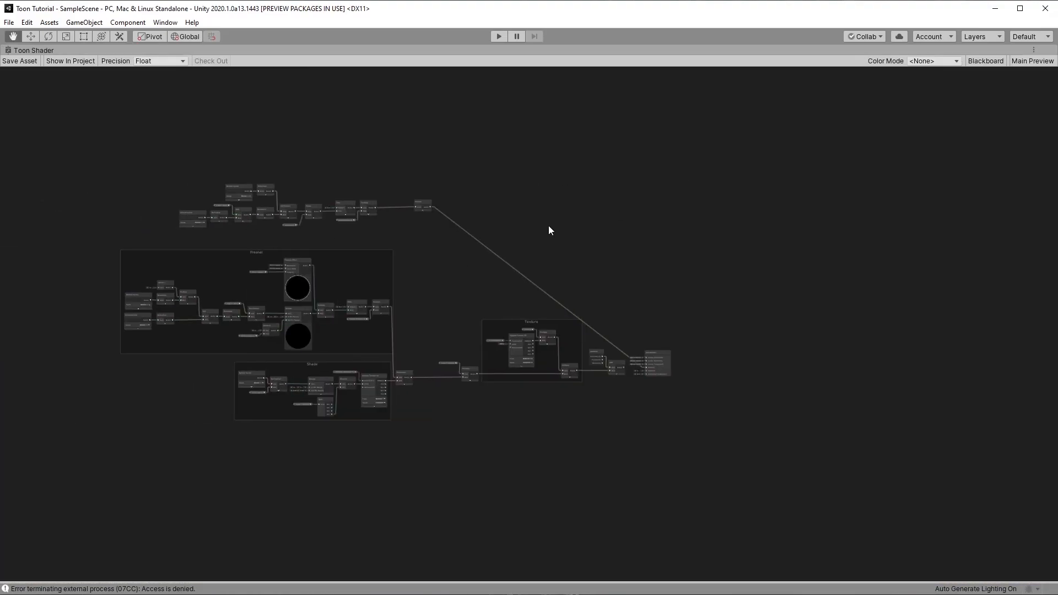
# - Add a Maximum node combining the gloss Multiply with the existing Maximum, and insert it before the Light 1 Color Multiply
pyautogui.scroll(8, 547, 225)
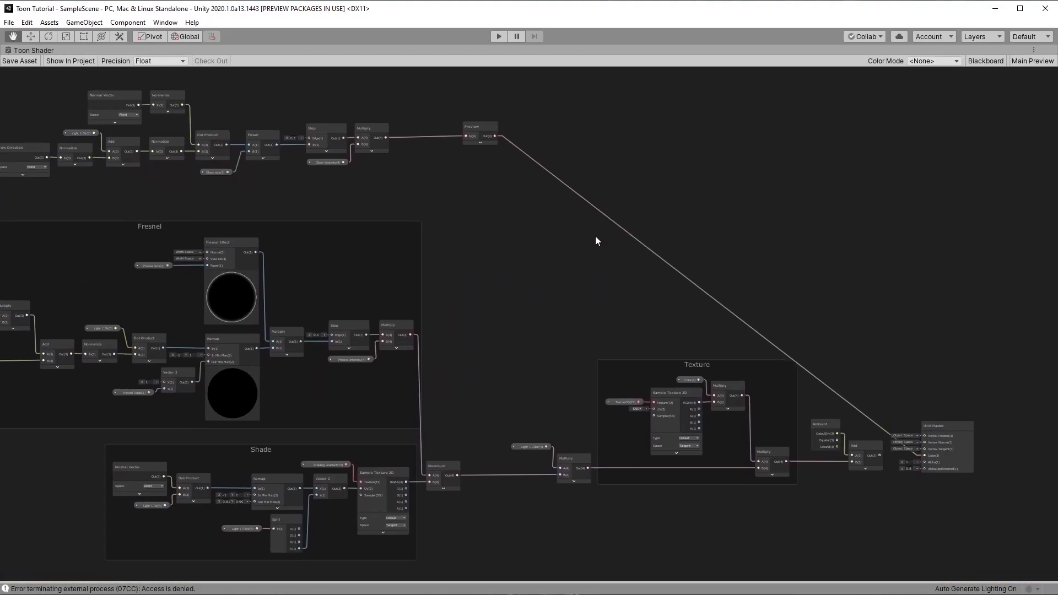
pyautogui.moveTo(385, 138); pyautogui.dragTo(481, 298)
pyautogui.write('max')
pyautogui.press('Return')
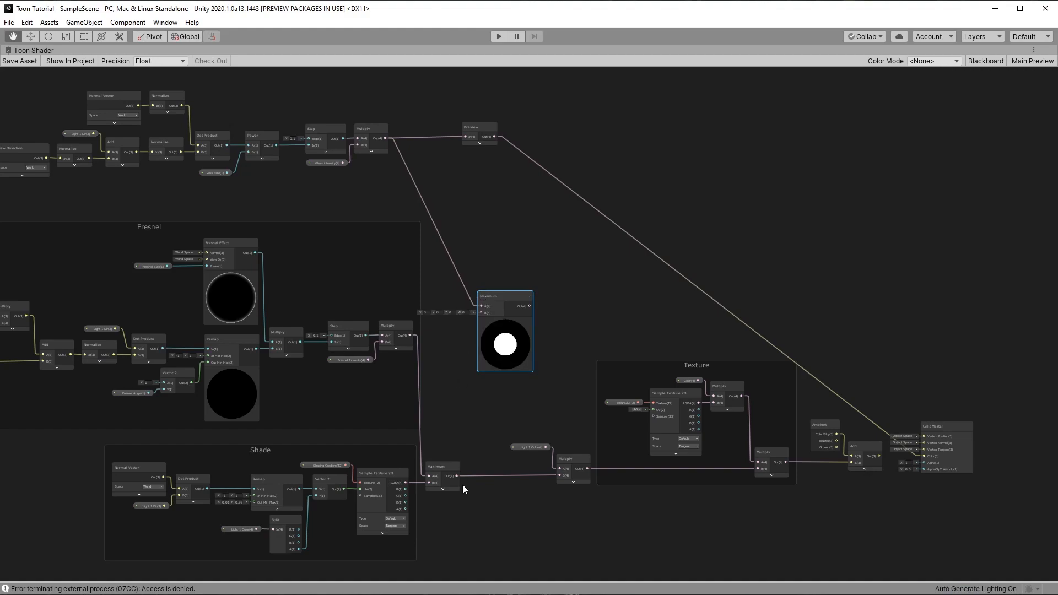
pyautogui.moveTo(457, 475); pyautogui.dragTo(559, 476)
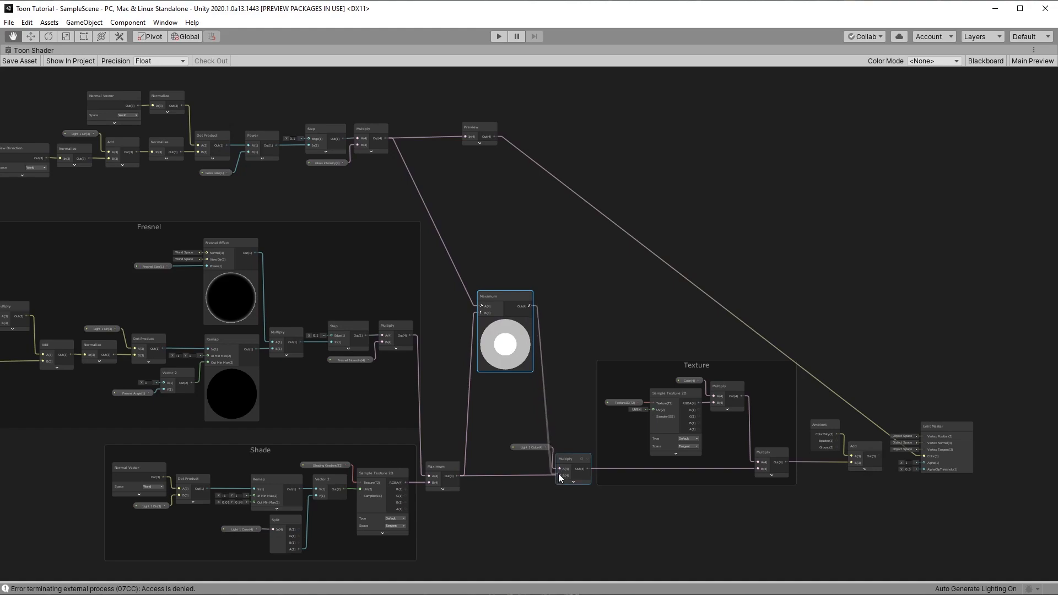
pyautogui.click(505, 322)
pyautogui.moveTo(491, 304); pyautogui.dragTo(499, 469)
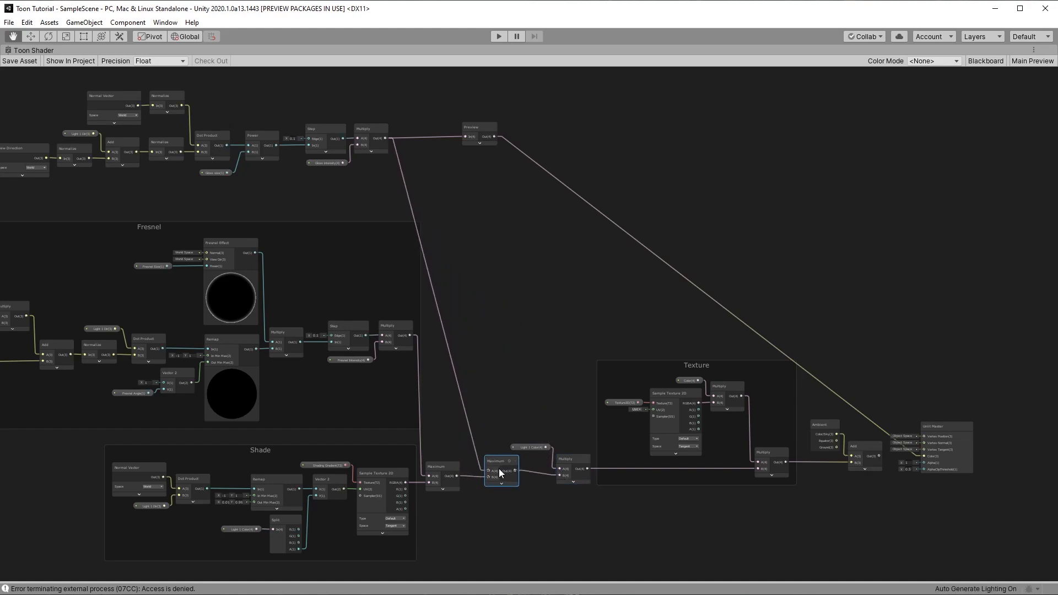
# - Group all gloss nodes under the title Gloss and place the group directly above the Fresnel group
pyautogui.moveTo(384, 191); pyautogui.dragTo(127, 167)
pyautogui.hotkey('ctrl', 'g')
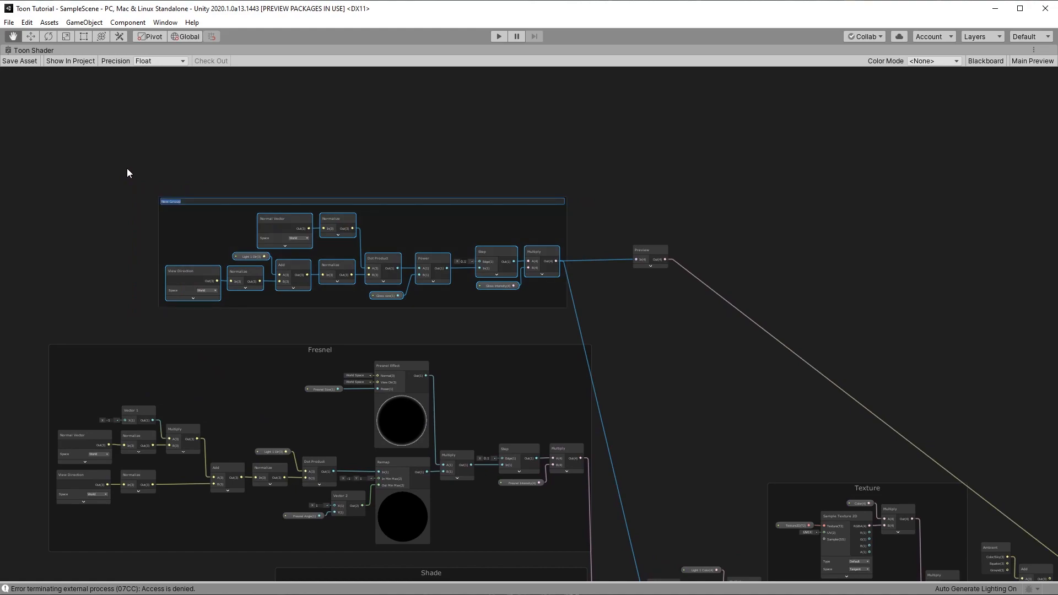
pyautogui.write('Gl')
pyautogui.write('Gloss')
pyautogui.press('Return')
pyautogui.moveTo(401, 209); pyautogui.dragTo(422, 239)
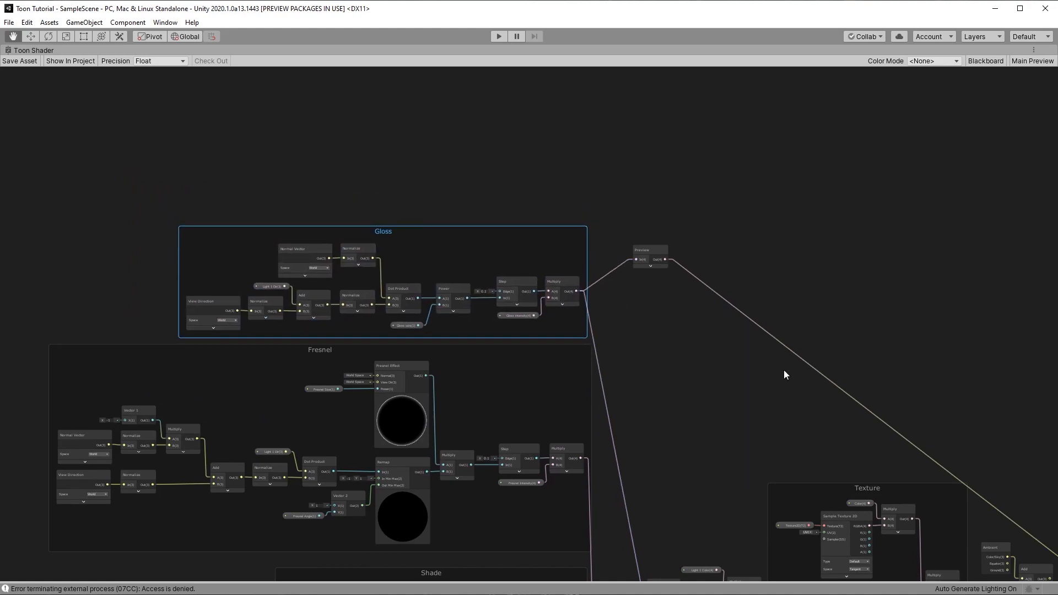
# - Delete the Preview node, reconnect the Add output to Unlit Master's Color, and realign the Light 1 Color node
pyautogui.moveTo(649, 246); pyautogui.dragTo(355, 104, button='middle')
pyautogui.click(354, 105)
pyautogui.press('Delete')
pyautogui.moveTo(783, 438); pyautogui.dragTo(797, 438)
pyautogui.moveTo(409, 428); pyautogui.dragTo(383, 424)
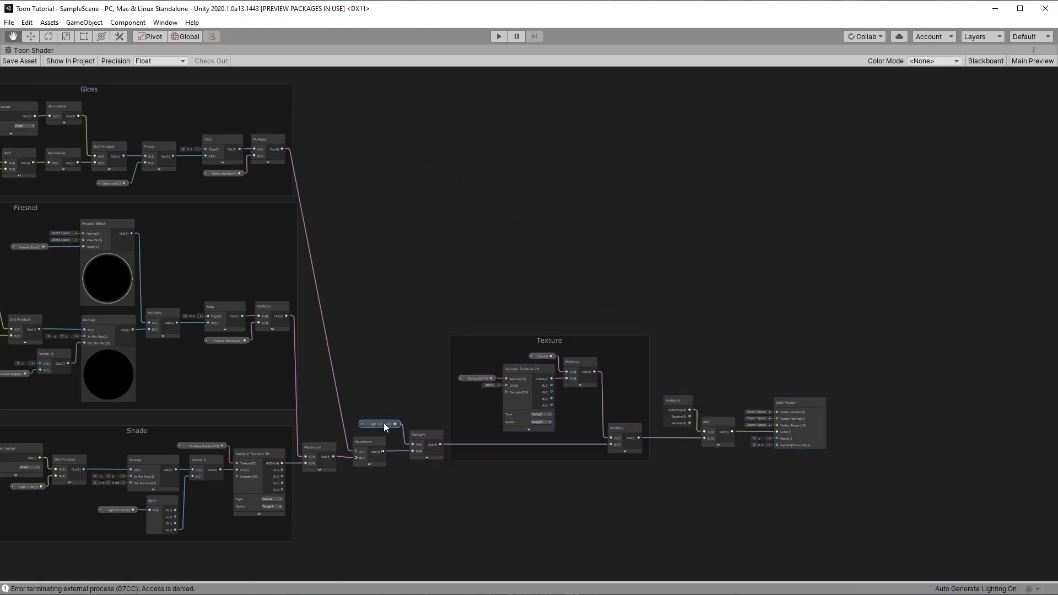
# - Review the node chain up to Unlit Master, save the shader, and inspect Suzanne in an enlarged Scene view
pyautogui.moveTo(533, 302); pyautogui.dragTo(540, 303, button='middle')
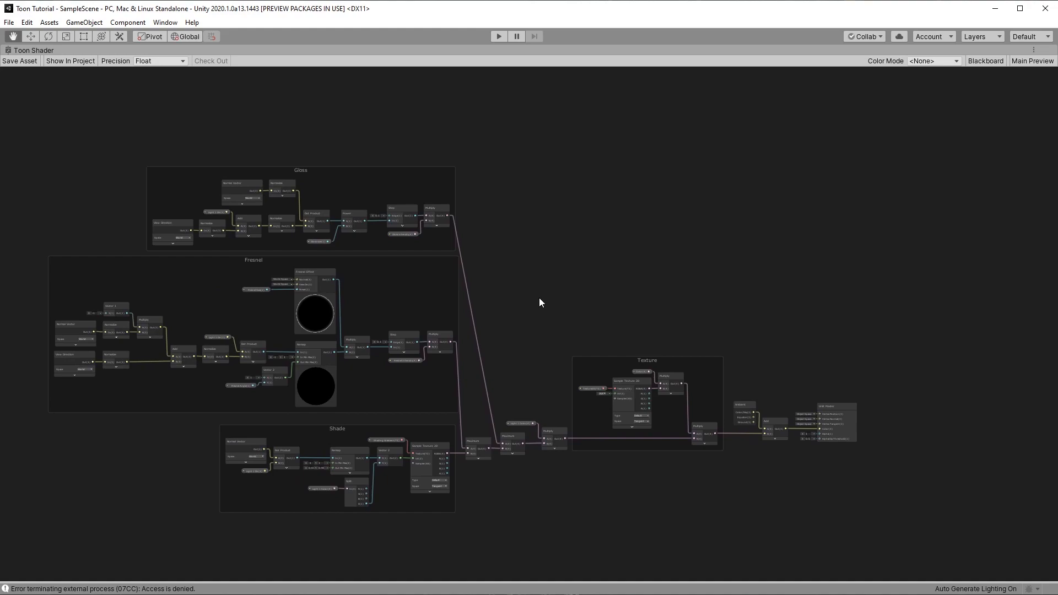
pyautogui.press('a')
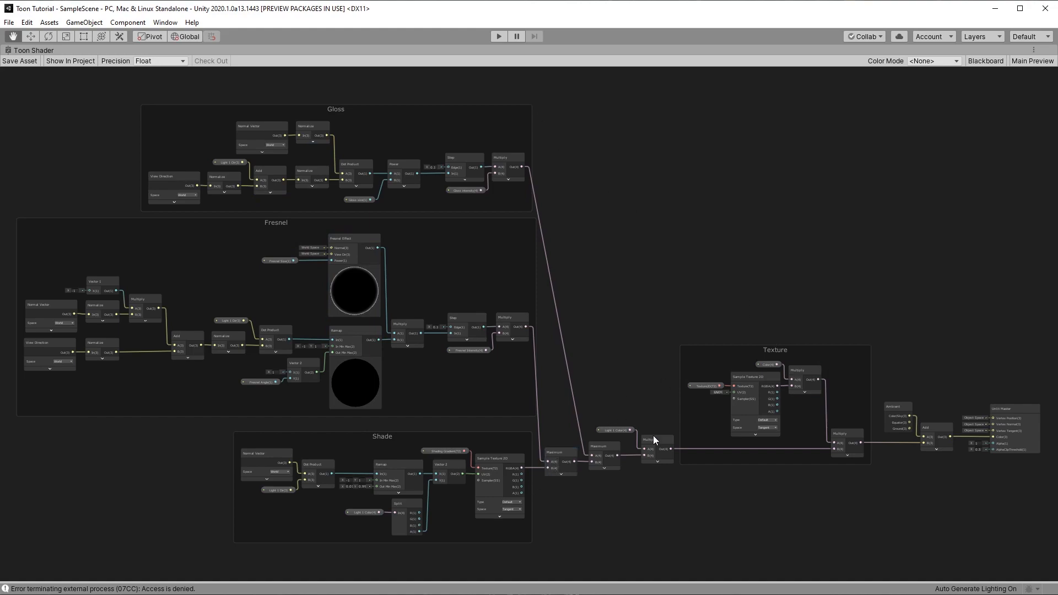
pyautogui.scroll(5, 646, 504)
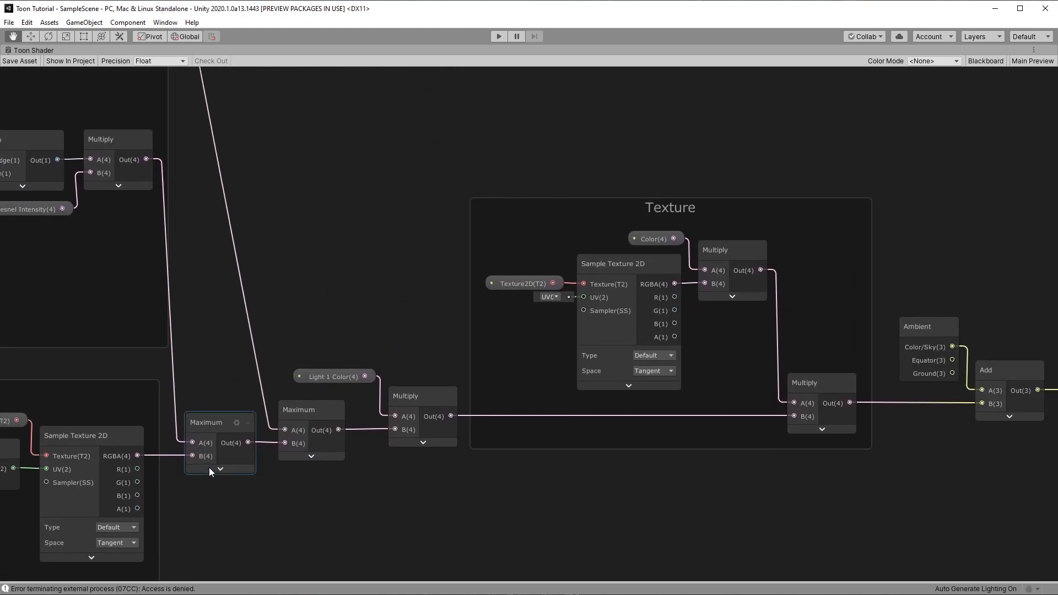
pyautogui.scroll(-1, 778, 442)
pyautogui.moveTo(778, 442); pyautogui.dragTo(402, 496, button='middle')
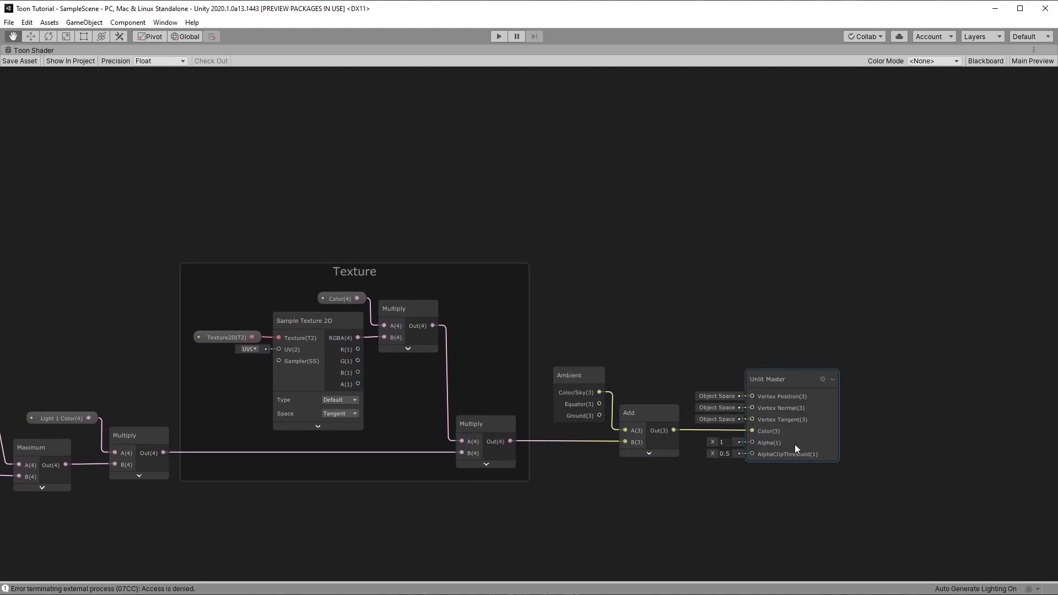
pyautogui.click(23, 61)
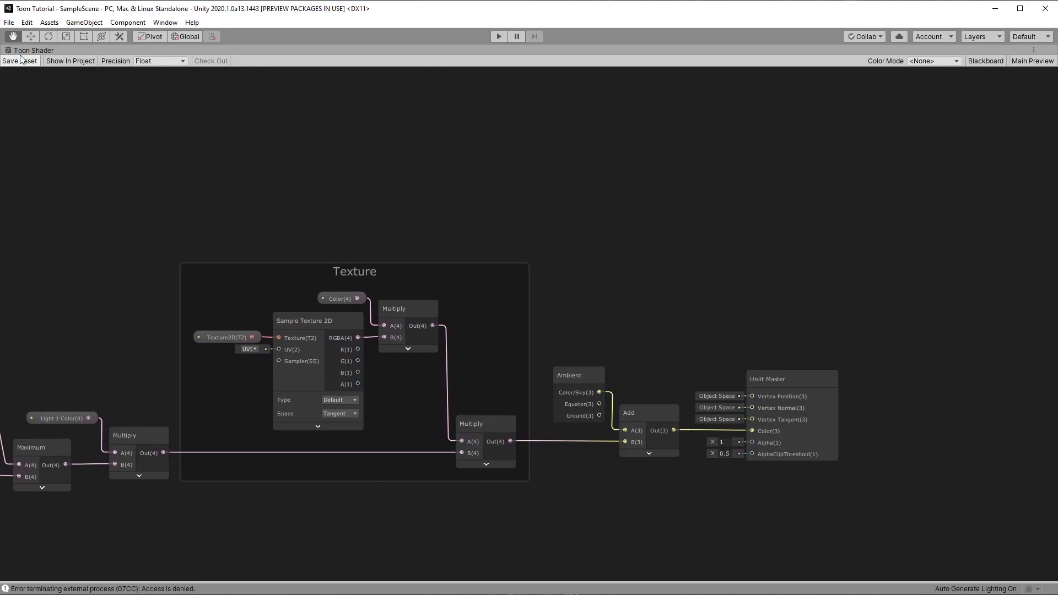
pyautogui.rightClick(23, 51)
pyautogui.click(49, 57)
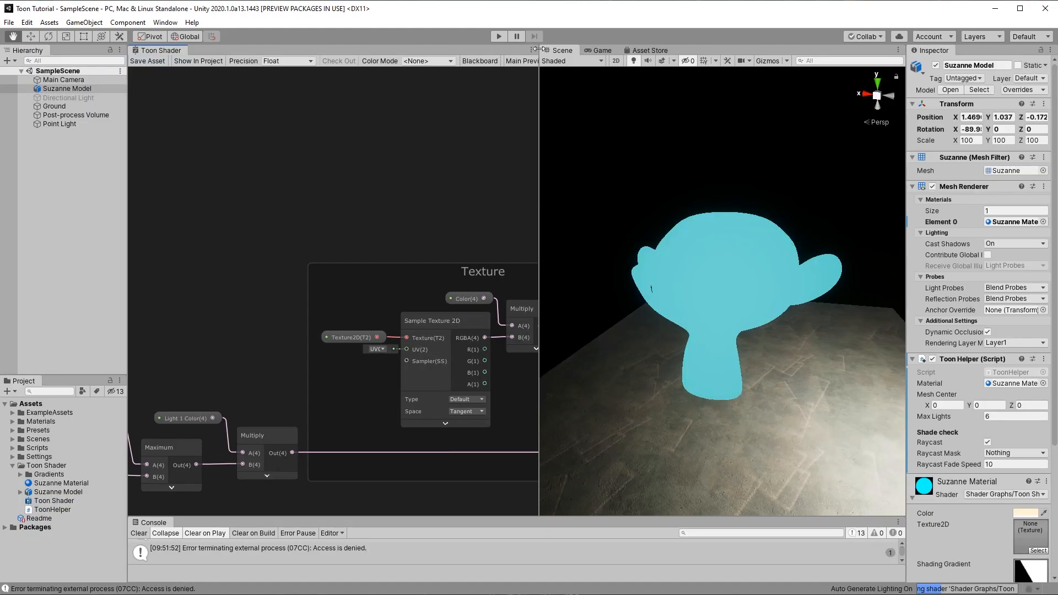
pyautogui.rightClick(557, 50)
pyautogui.click(581, 57)
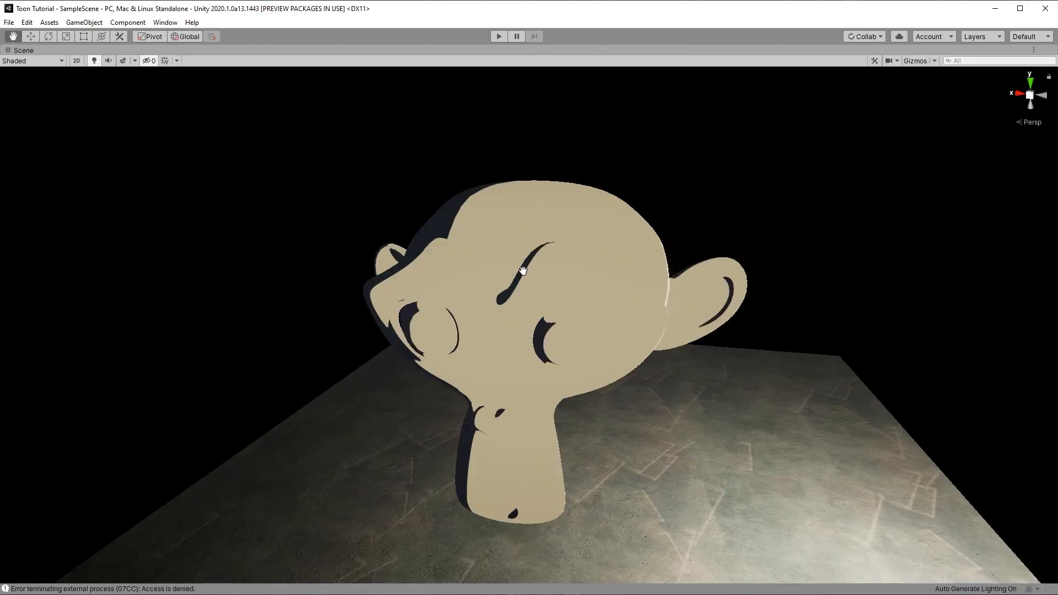
pyautogui.keyDown('alt'); pyautogui.moveTo(543, 401); pyautogui.dragTo(548, 380); pyautogui.keyUp('alt')
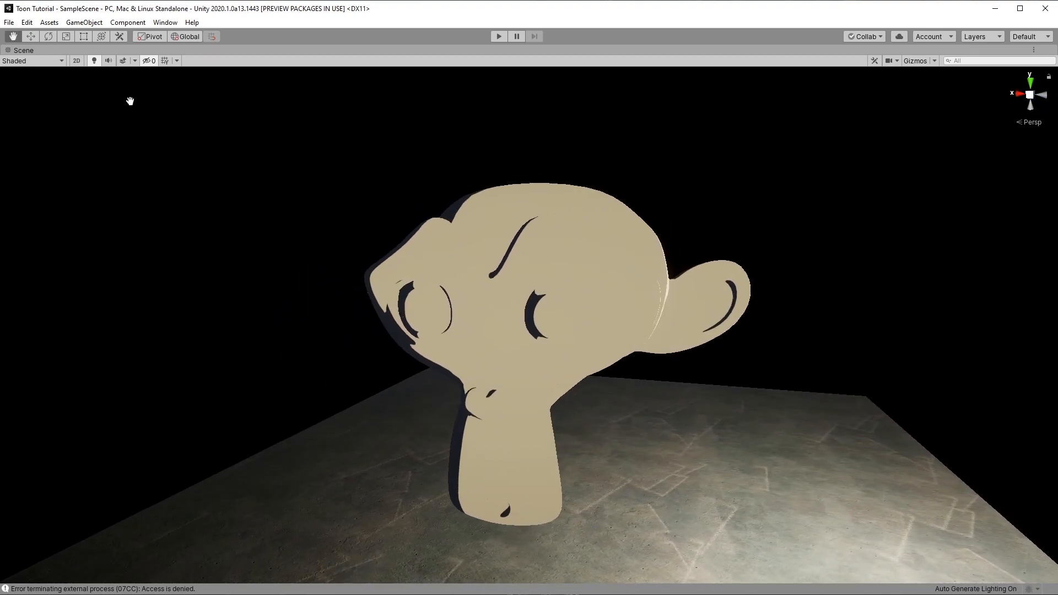
# - Restore the full editor layout and set the HDR intensity of Suzanne Material's Gloss intensity to 1
pyautogui.rightClick(23, 50)
pyautogui.click(44, 59)
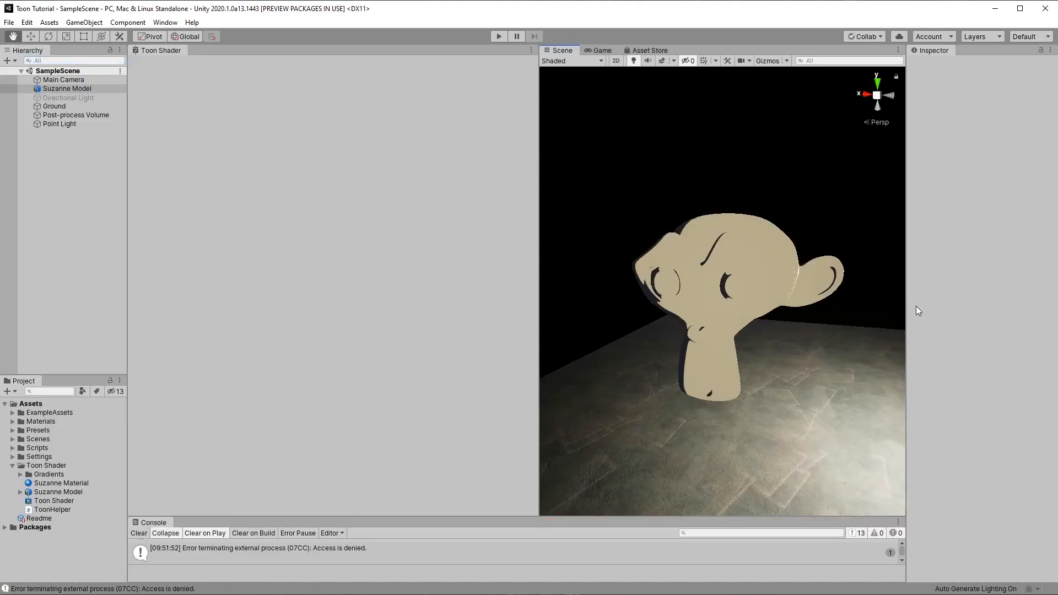
pyautogui.scroll(-8, 940, 443)
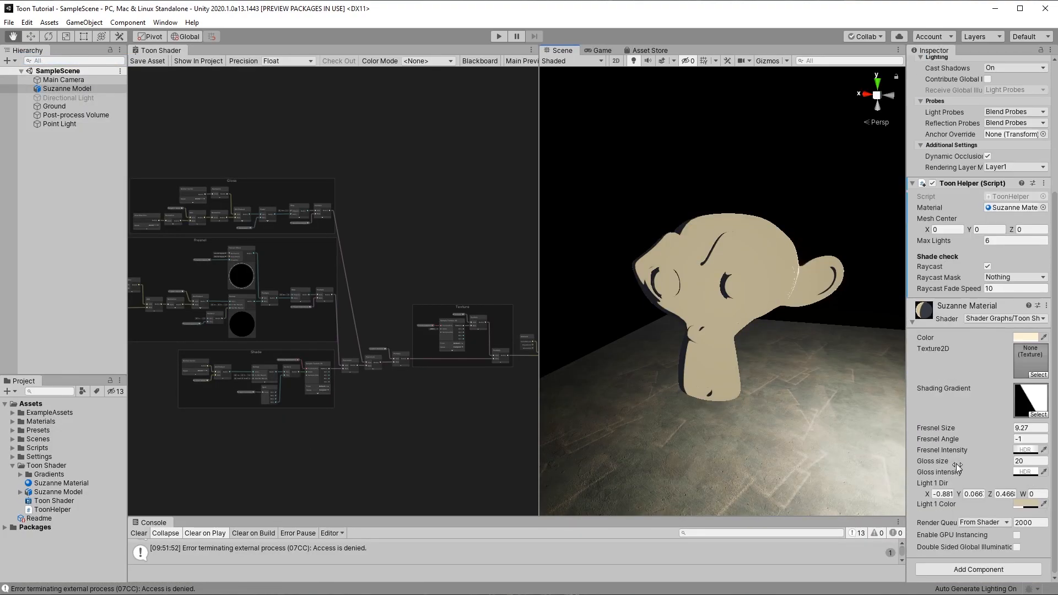
pyautogui.click(1023, 472)
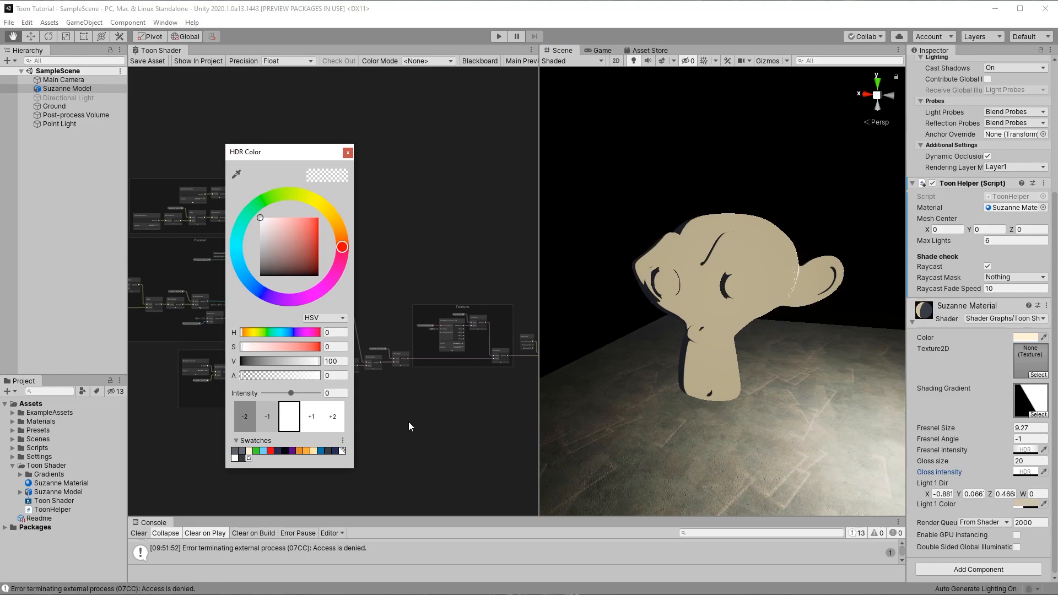
pyautogui.click(311, 417)
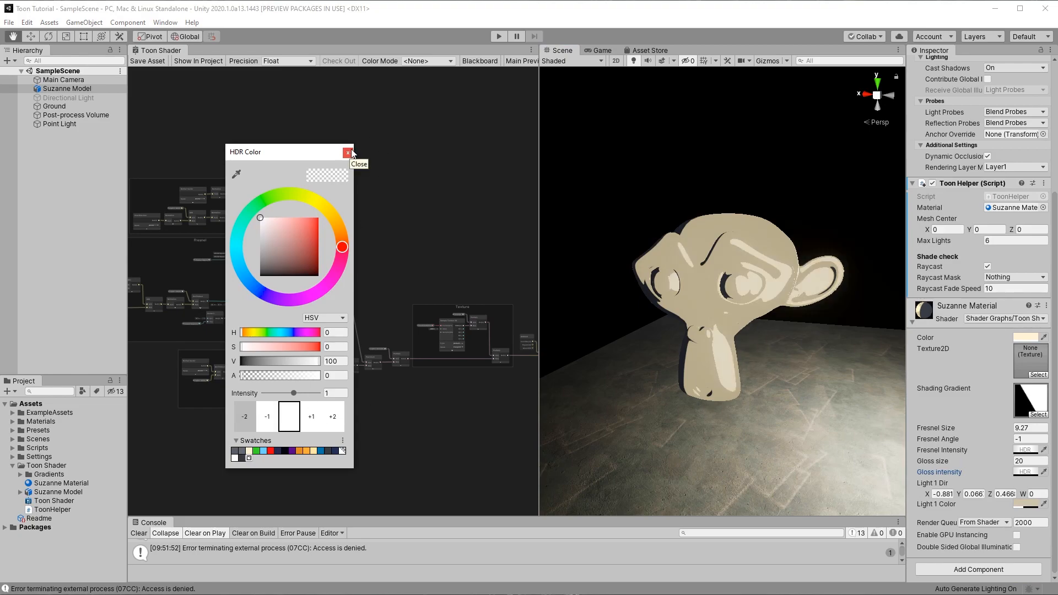
# - Set Gloss intensity to red with saturation 100 and HDR intensity 2, and inspect the glowing highlights around the model
pyautogui.moveTo(250, 347); pyautogui.dragTo(351, 351)
pyautogui.click(307, 414)
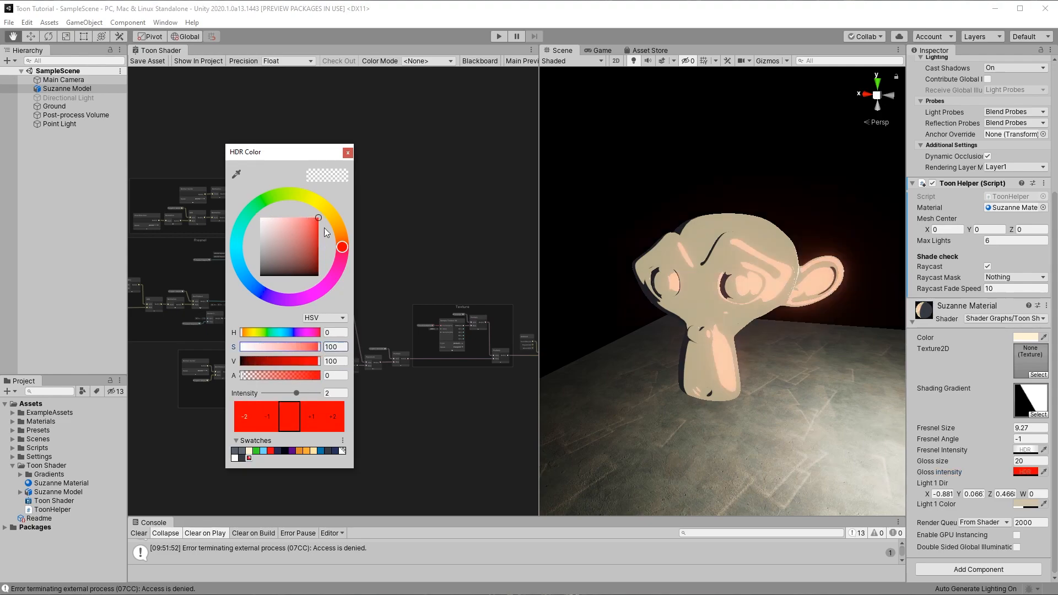
pyautogui.click(347, 153)
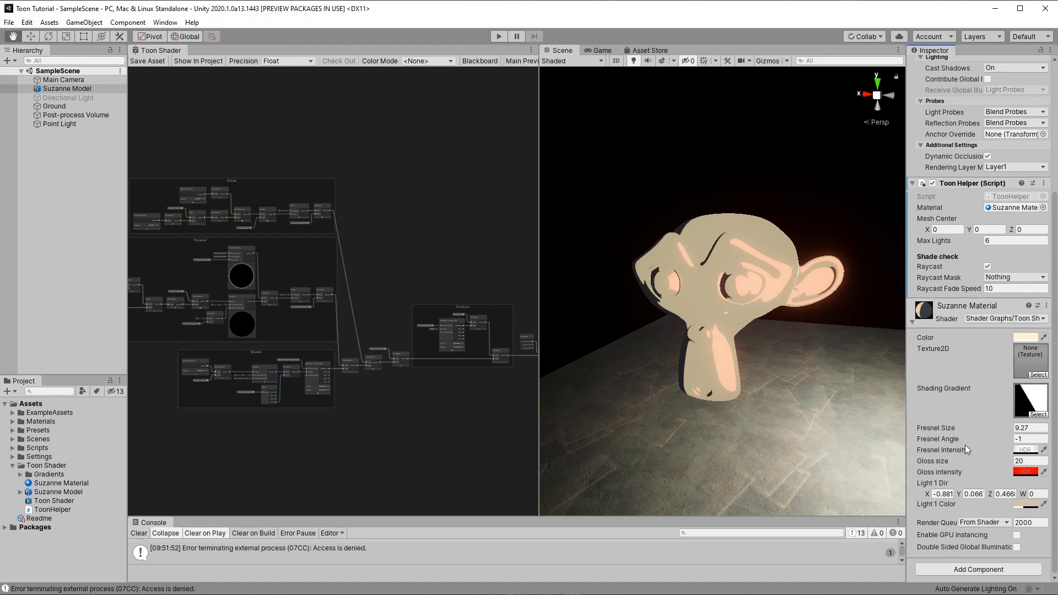
pyautogui.rightClick(562, 50)
pyautogui.click(578, 55)
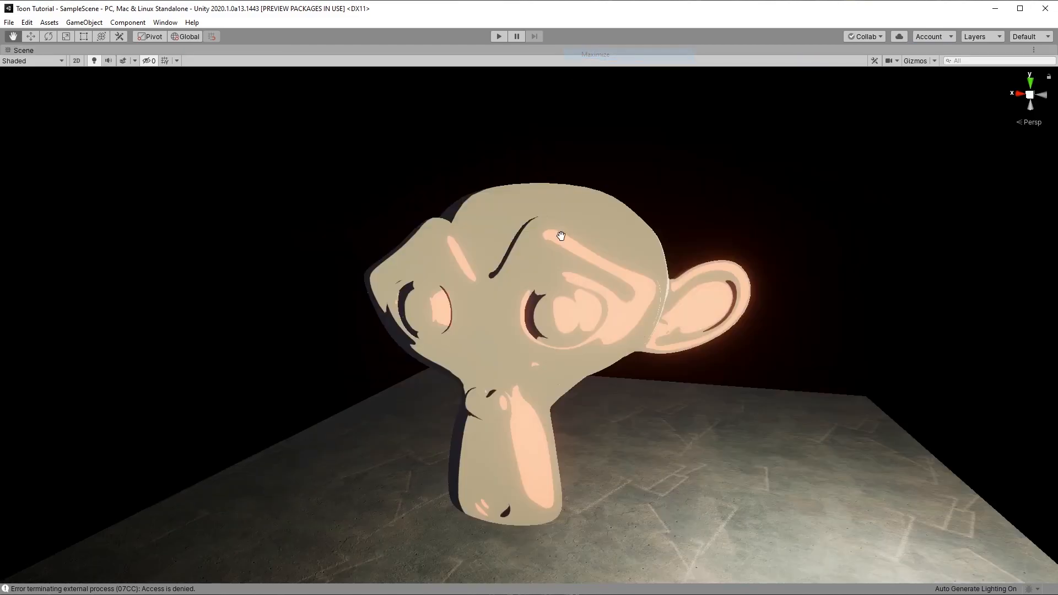
pyautogui.keyDown('alt'); pyautogui.moveTo(469, 386); pyautogui.dragTo(213, 353); pyautogui.keyUp('alt')
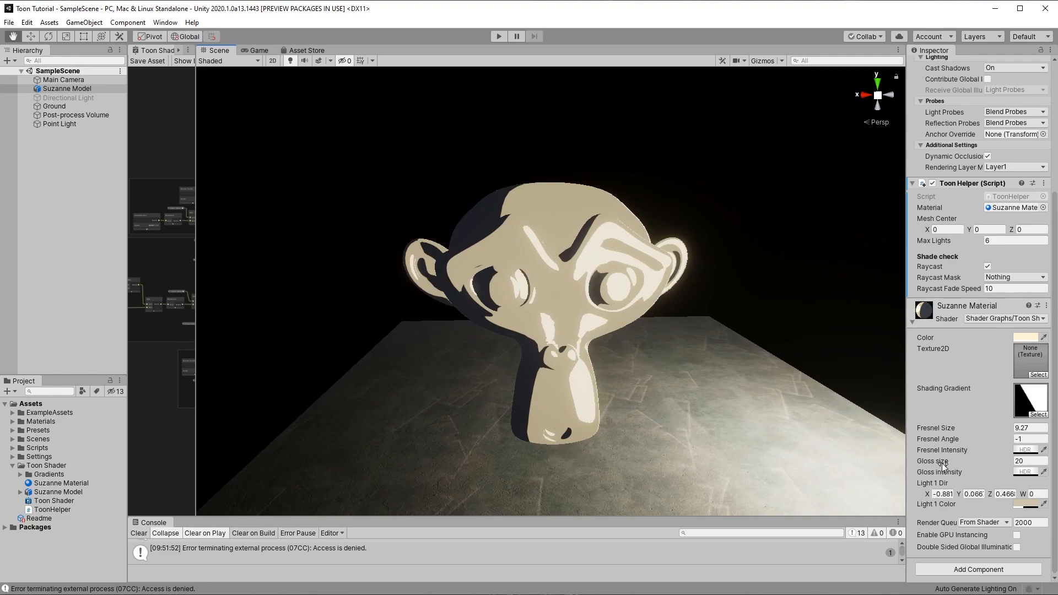
# - Raise the material's Gloss size to 200, check the highlights, and narrow the Scene view to make room for the graph
pyautogui.moveTo(941, 463)
pyautogui.mouseDown()
pyautogui.moveTo(694, 450)
pyautogui.moveTo(947, 452)
pyautogui.moveTo(248, 402)
pyautogui.moveTo(679, 361)
pyautogui.mouseUp()
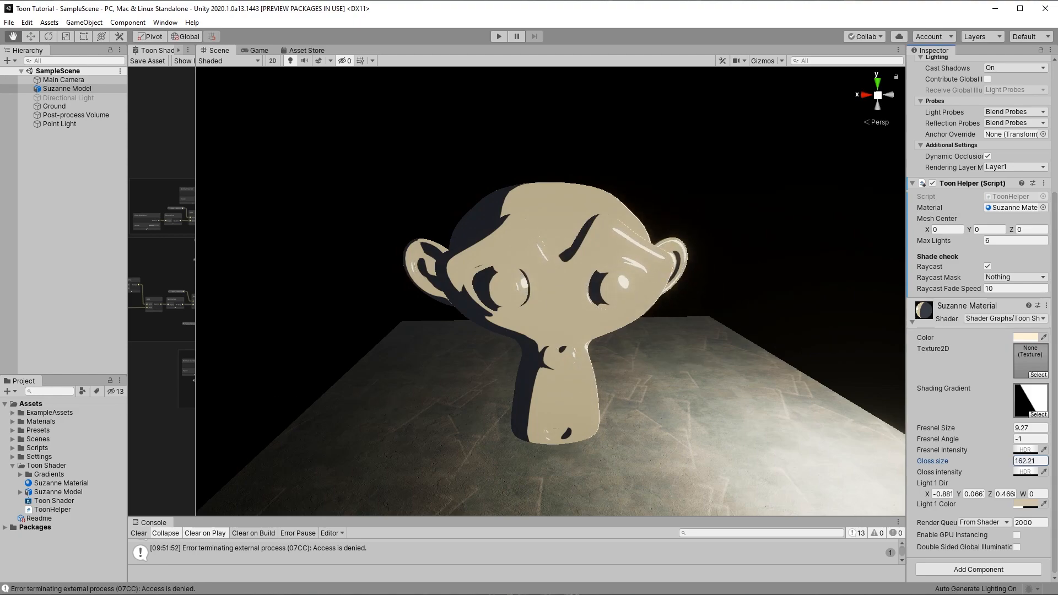
pyautogui.keyDown('alt'); pyautogui.moveTo(666, 443); pyautogui.dragTo(292, 195); pyautogui.keyUp('alt')
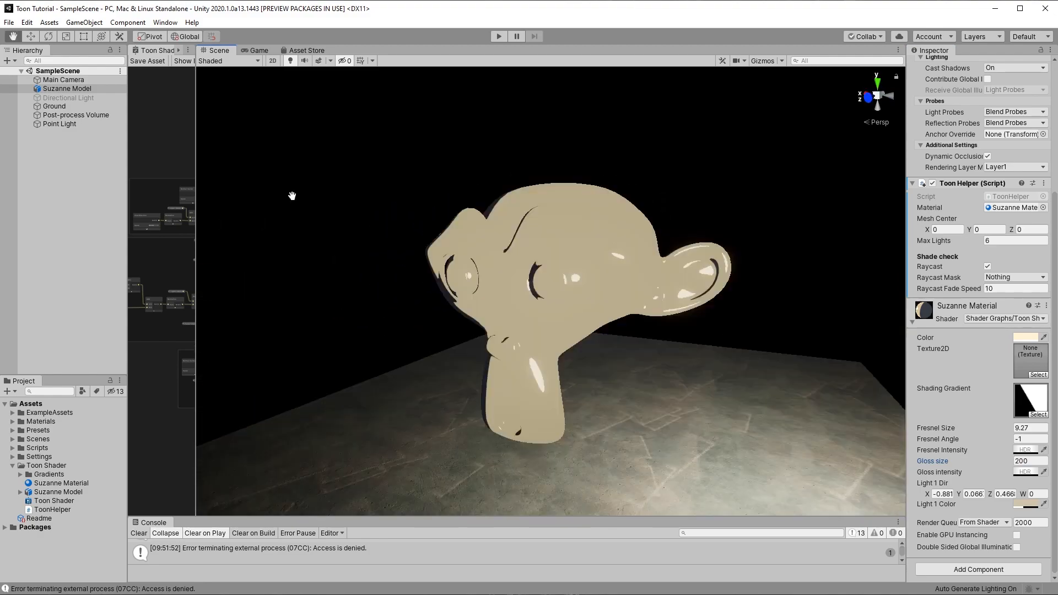
pyautogui.moveTo(195, 154); pyautogui.dragTo(630, 191)
# - Enlarge the Toon Shader graph with its Blackboard shown, and locate the nodes that use Light 1 Dir and Light 1 Color
pyautogui.rightClick(170, 55)
pyautogui.click(192, 60)
pyautogui.press('a')
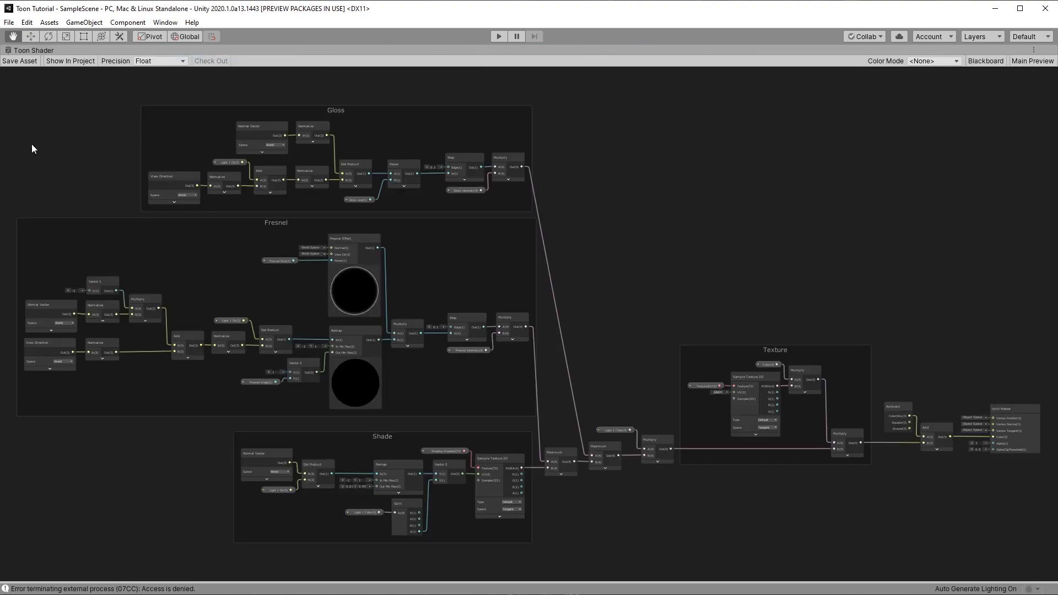
pyautogui.click(949, 90)
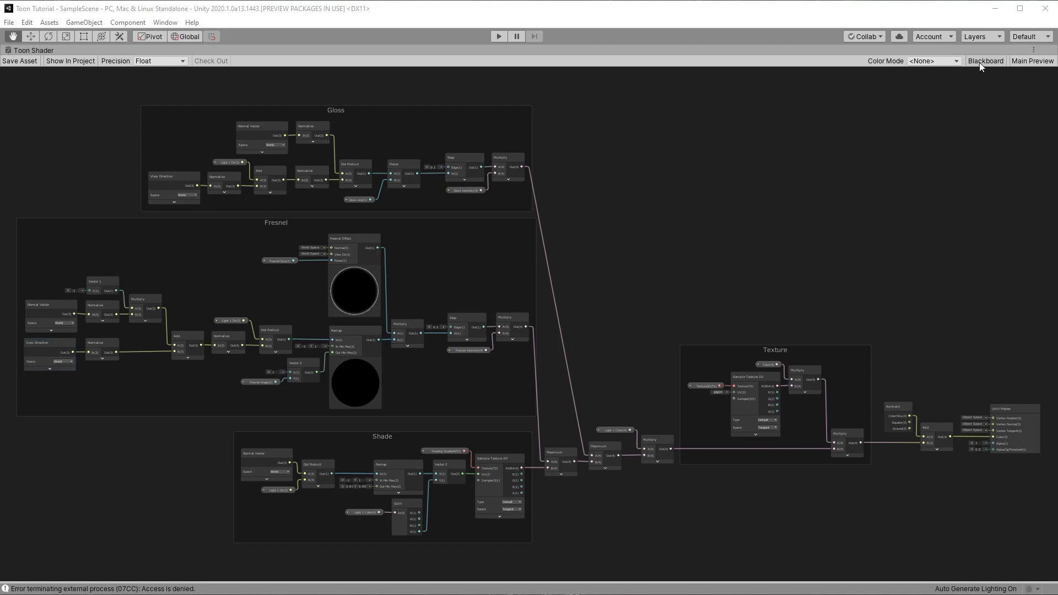
pyautogui.click(979, 61)
pyautogui.moveTo(195, 438); pyautogui.dragTo(278, 447, button='middle')
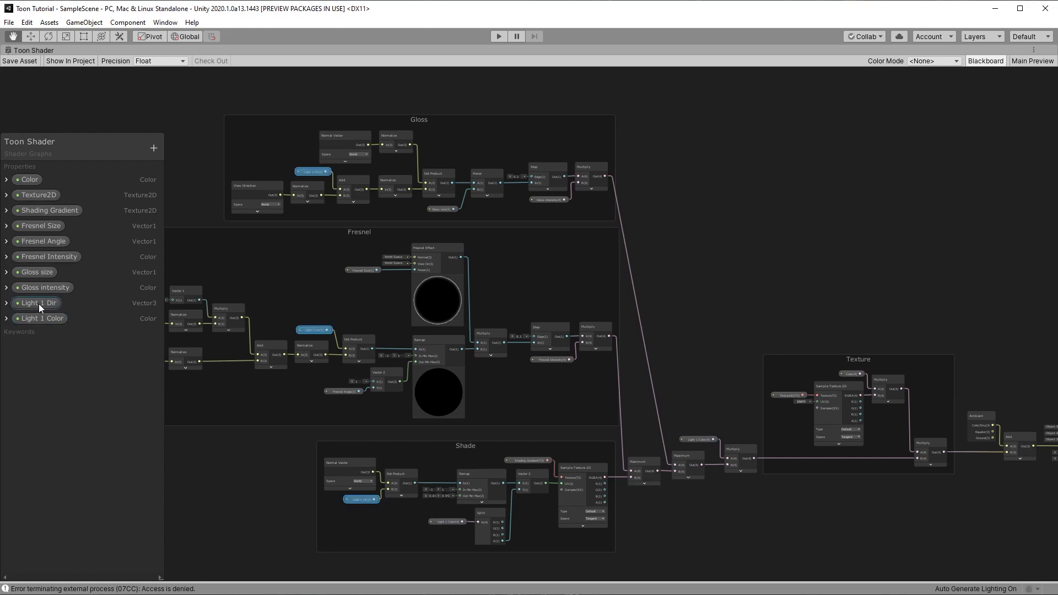
pyautogui.moveTo(796, 388); pyautogui.dragTo(883, 382, button='middle')
pyautogui.moveTo(200, 88); pyautogui.dragTo(200, 88)
pyautogui.click(348, 420)
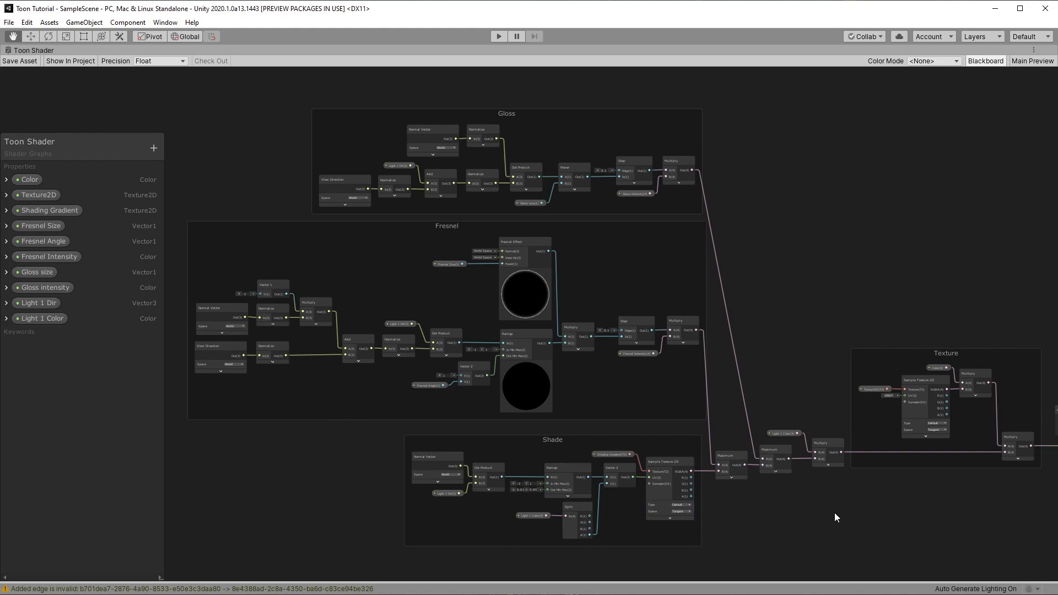
pyautogui.click(48, 316)
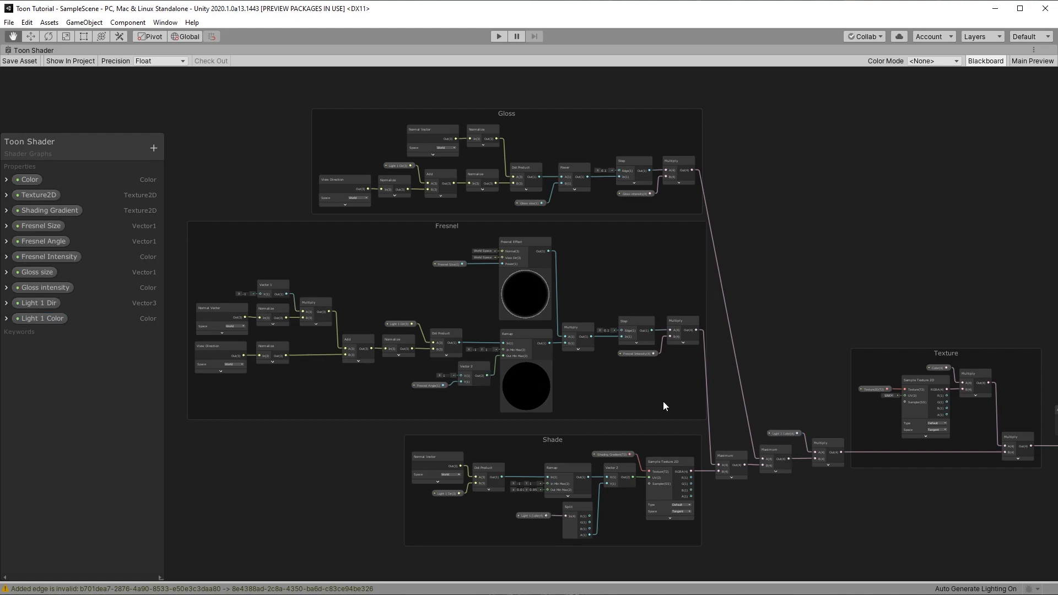
# - Remove the Shade, Fresnel and Gloss group frames while keeping the nodes inside them
pyautogui.click(540, 521)
pyautogui.press('Delete')
pyautogui.click(427, 227)
pyautogui.press('Delete')
pyautogui.click(464, 112)
pyautogui.press('Delete')
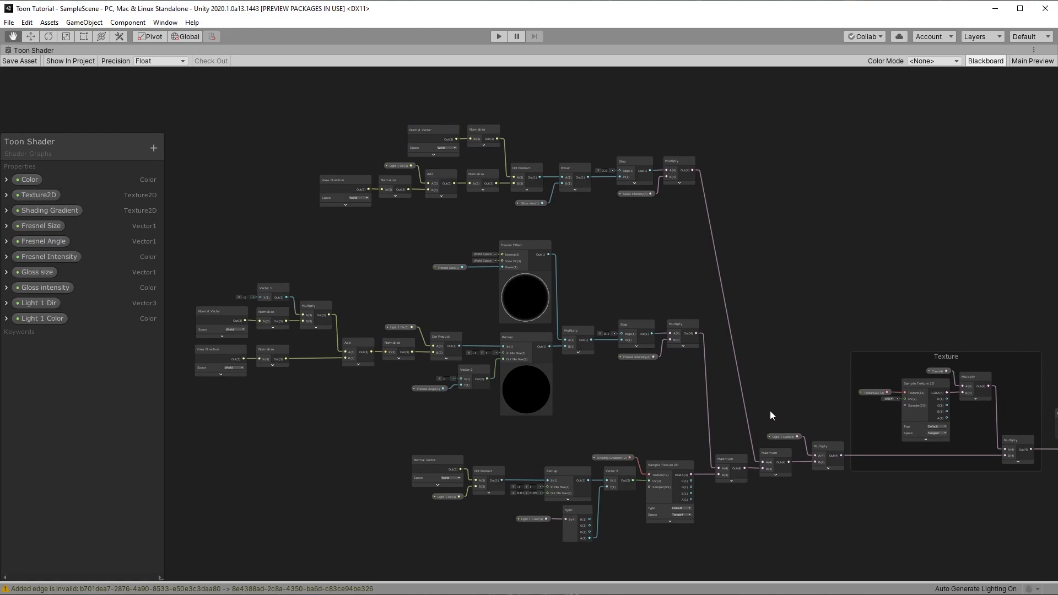
# - Feed Split from the shared Light 1 Color node, delete the duplicate, and move the shared node ahead of the shading nodes
pyautogui.moveTo(782, 440); pyautogui.dragTo(565, 518)
pyautogui.click(538, 521)
pyautogui.press('Delete')
pyautogui.moveTo(242, 477); pyautogui.dragTo(195, 477)
pyautogui.click(51, 303)
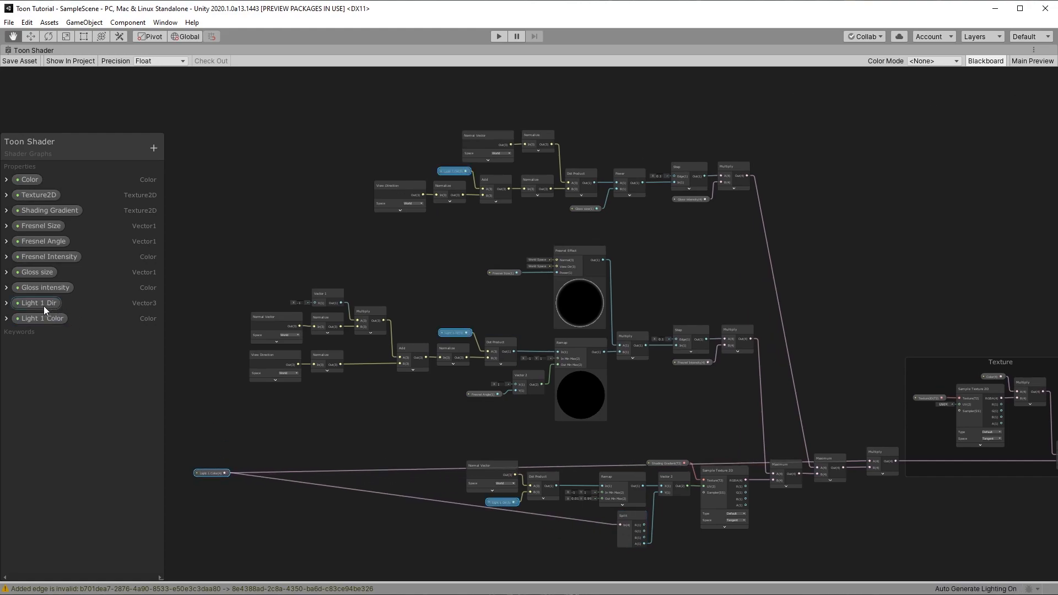
# - Move one Light 1 Dir node next to the shared Light 1 Color node, feed the Fresnel and gloss nodes from it, and delete the duplicates
pyautogui.moveTo(510, 503); pyautogui.dragTo(206, 461)
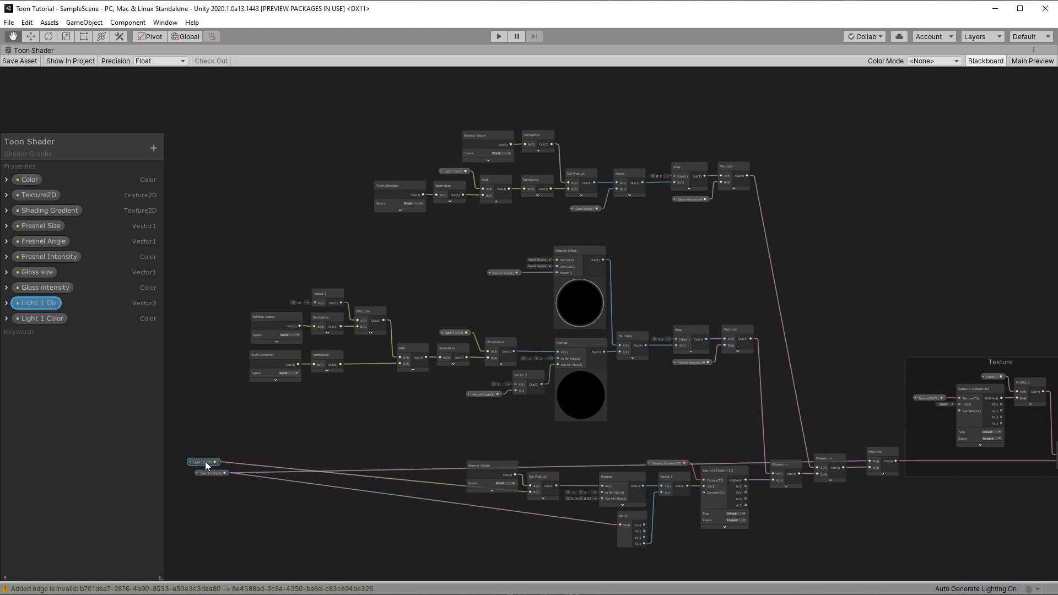
pyautogui.moveTo(454, 333); pyautogui.dragTo(203, 443)
pyautogui.moveTo(220, 443); pyautogui.dragTo(215, 461)
pyautogui.moveTo(458, 171); pyautogui.dragTo(218, 461)
pyautogui.click(203, 442)
pyautogui.press('Delete')
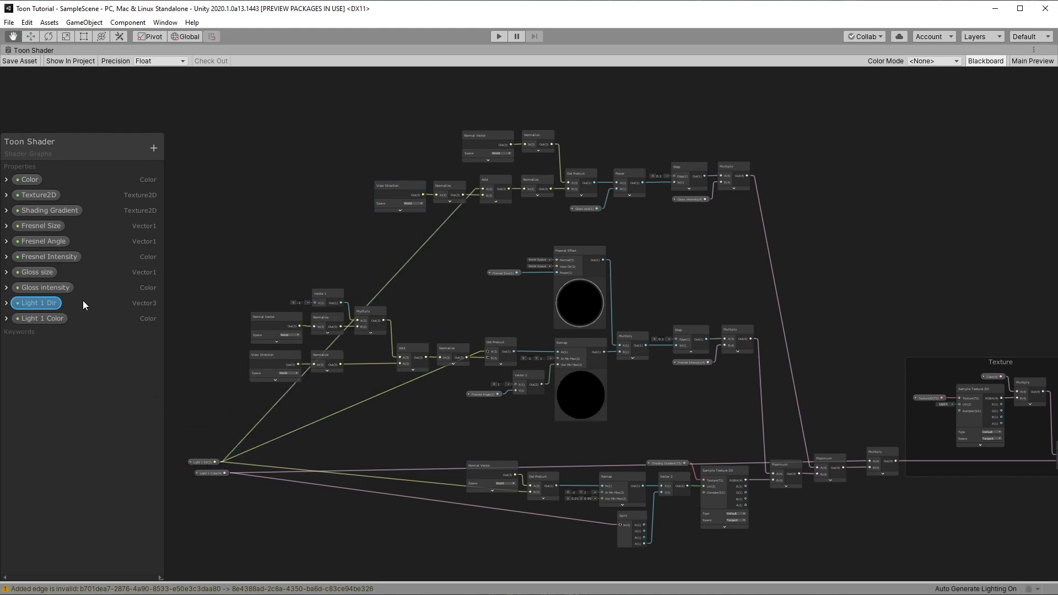
# - Move the Gloss intensity, Gloss size, Fresnel Intensity, Fresnel Angle, Fresnel Size and Shading Gradient property nodes ahead of all calculation nodes
pyautogui.moveTo(708, 199); pyautogui.dragTo(201, 222)
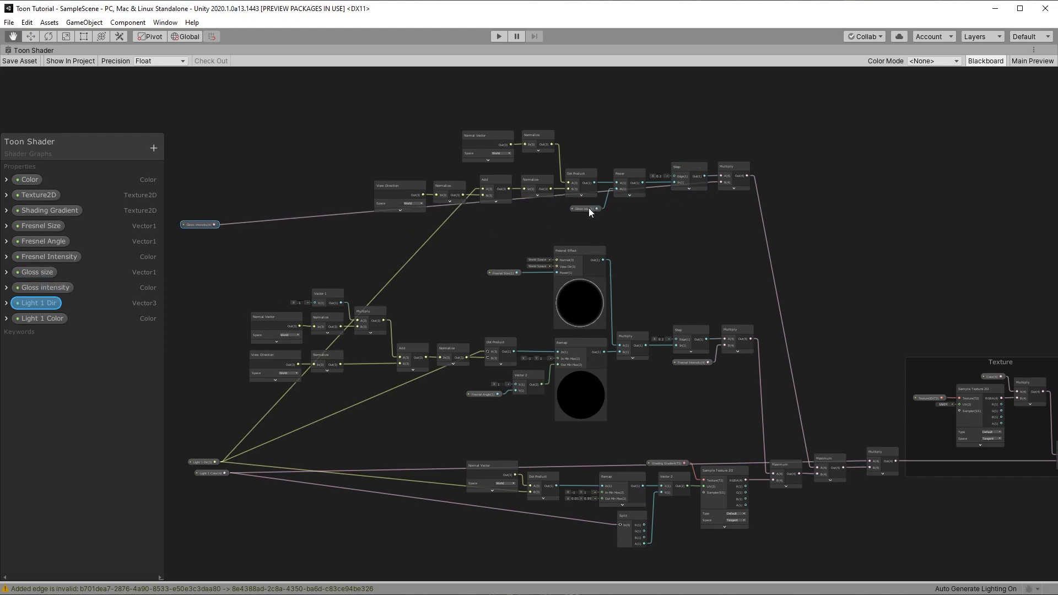
pyautogui.moveTo(587, 209); pyautogui.dragTo(198, 237)
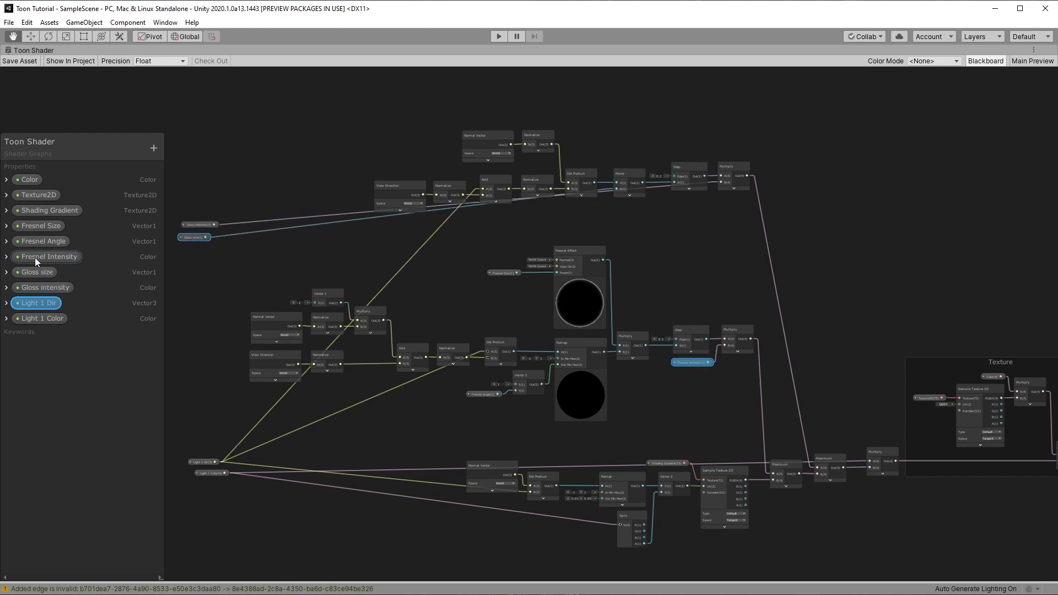
pyautogui.moveTo(687, 363); pyautogui.dragTo(204, 356)
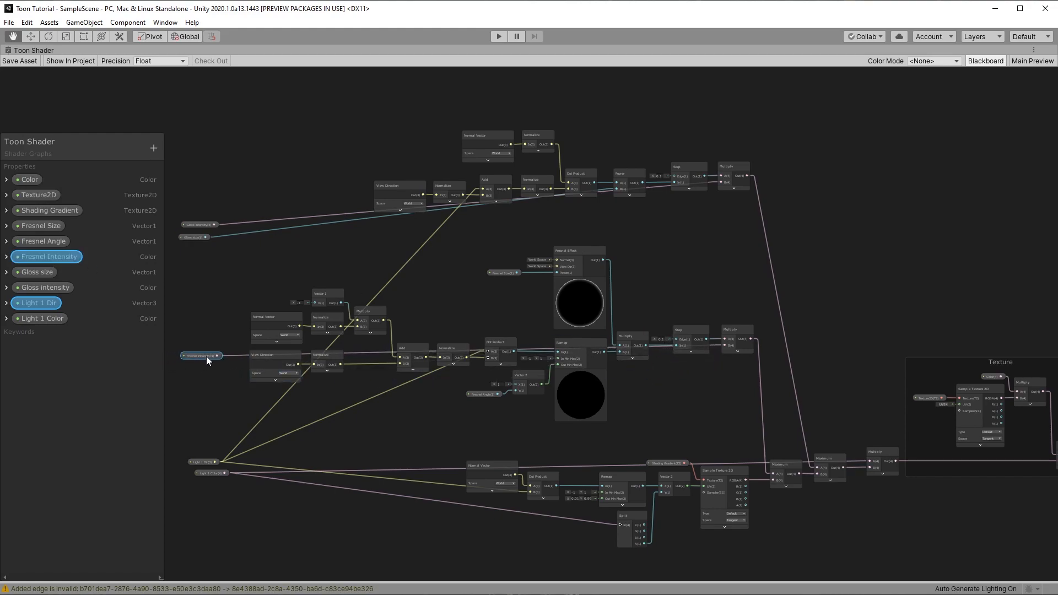
pyautogui.moveTo(490, 395); pyautogui.dragTo(211, 378)
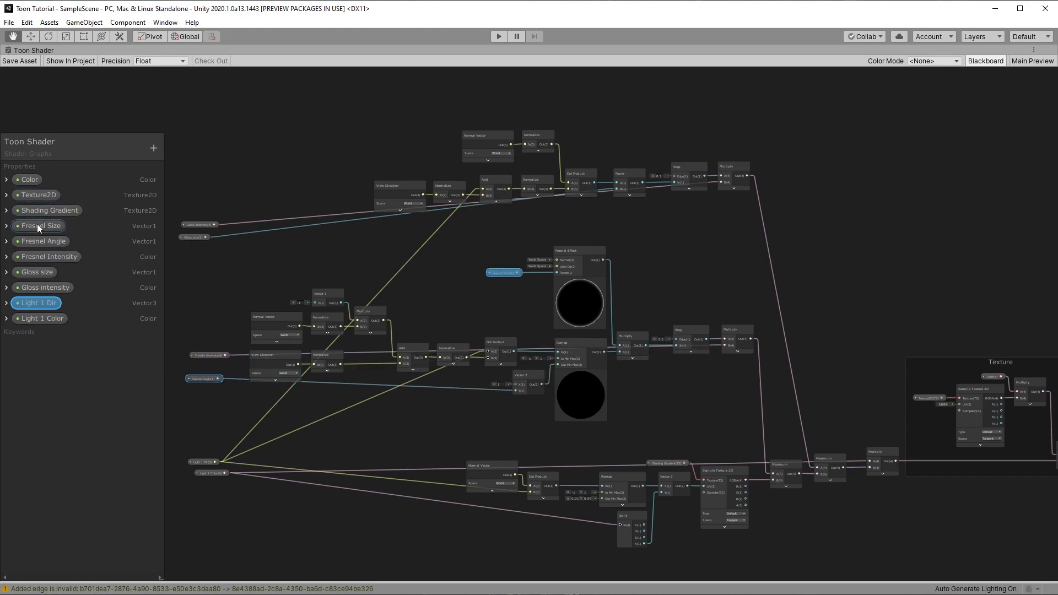
pyautogui.moveTo(666, 463); pyautogui.dragTo(197, 441)
pyautogui.moveTo(503, 273); pyautogui.dragTo(197, 268)
pyautogui.click(240, 519)
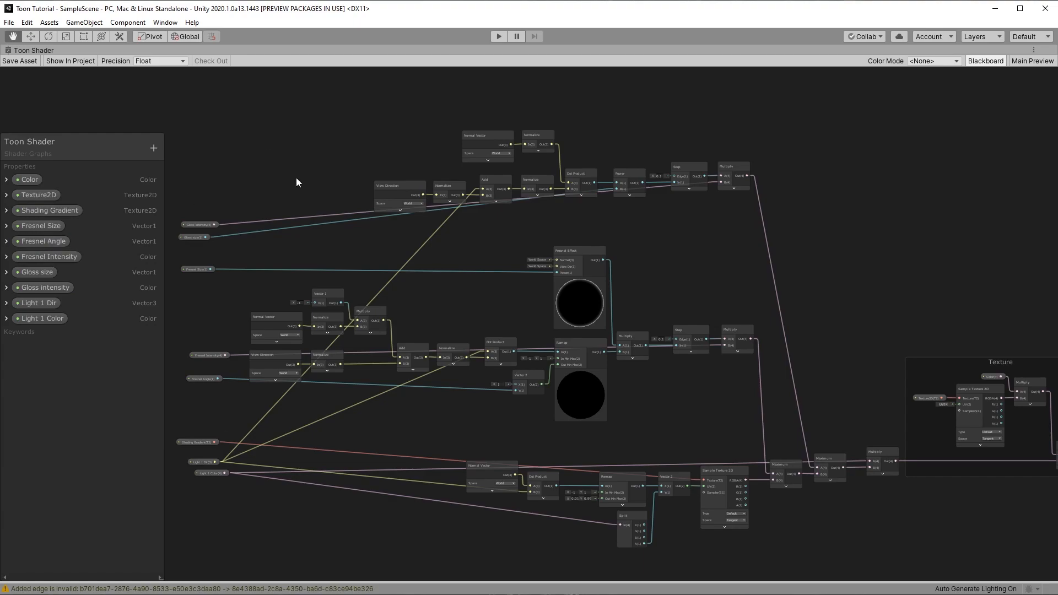
# - Convert all lighting calculation nodes between the property nodes and the Texture group into a sub-graph, saved as Toon Shader Sub Graph in the Toon Shader folder
pyautogui.moveTo(862, 542); pyautogui.dragTo(320, 143)
pyautogui.moveTo(246, 97); pyautogui.dragTo(247, 98)
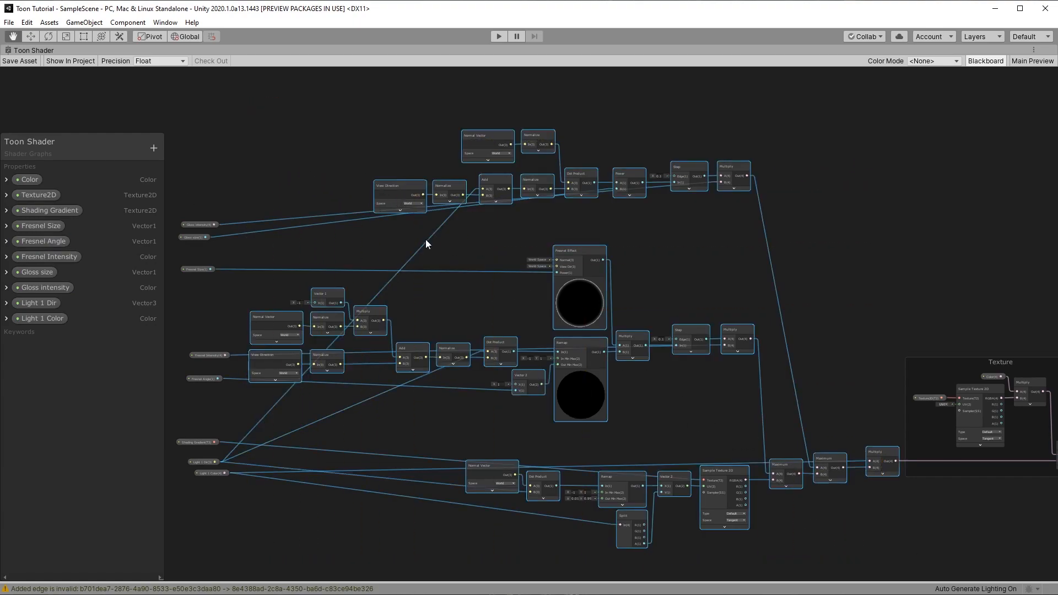
pyautogui.rightClick(577, 292)
pyautogui.click(616, 416)
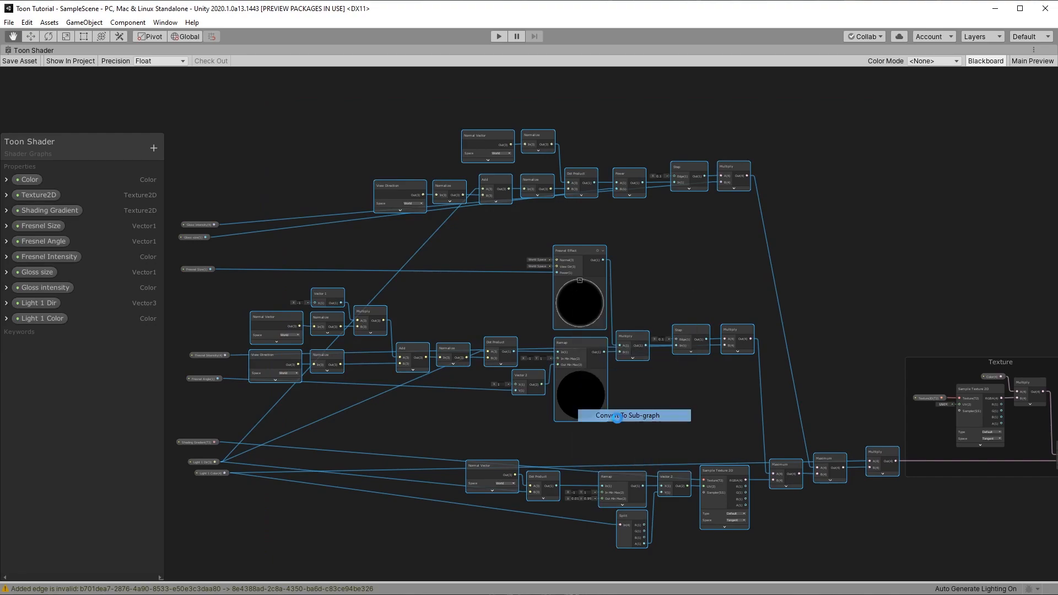
pyautogui.click(254, 246)
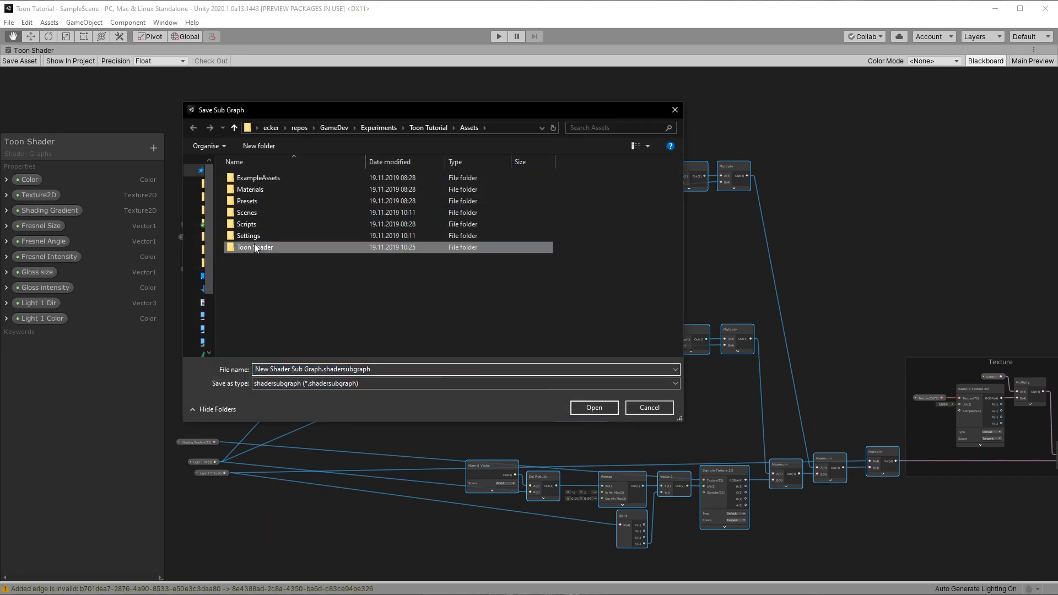
pyautogui.doubleClick(255, 246)
pyautogui.click(290, 369)
pyautogui.click(290, 369)
pyautogui.moveTo(254, 369); pyautogui.dragTo(291, 369)
pyautogui.write('Toon Shader')
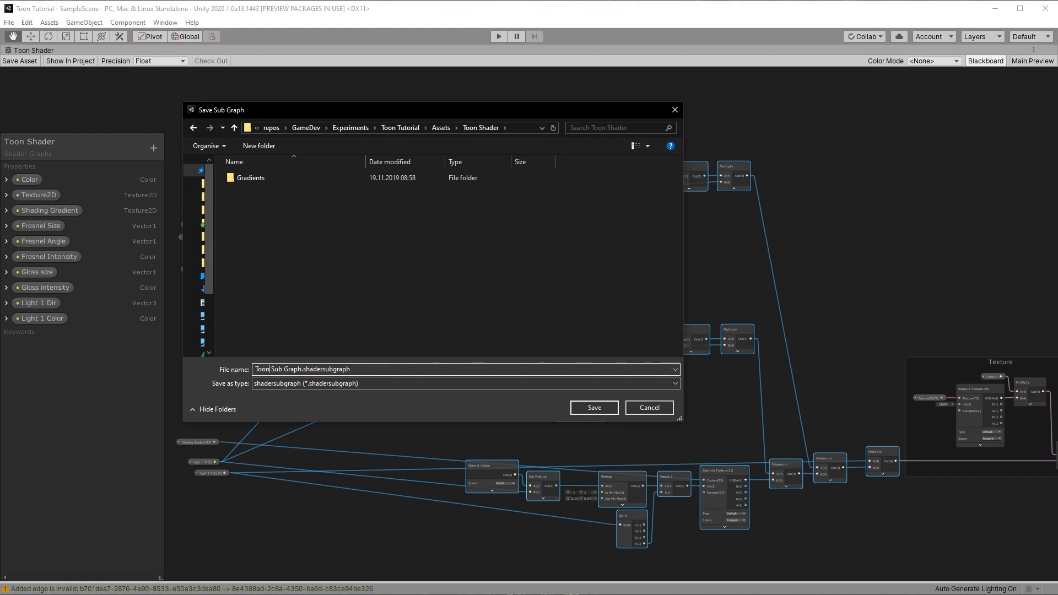
pyautogui.click(595, 408)
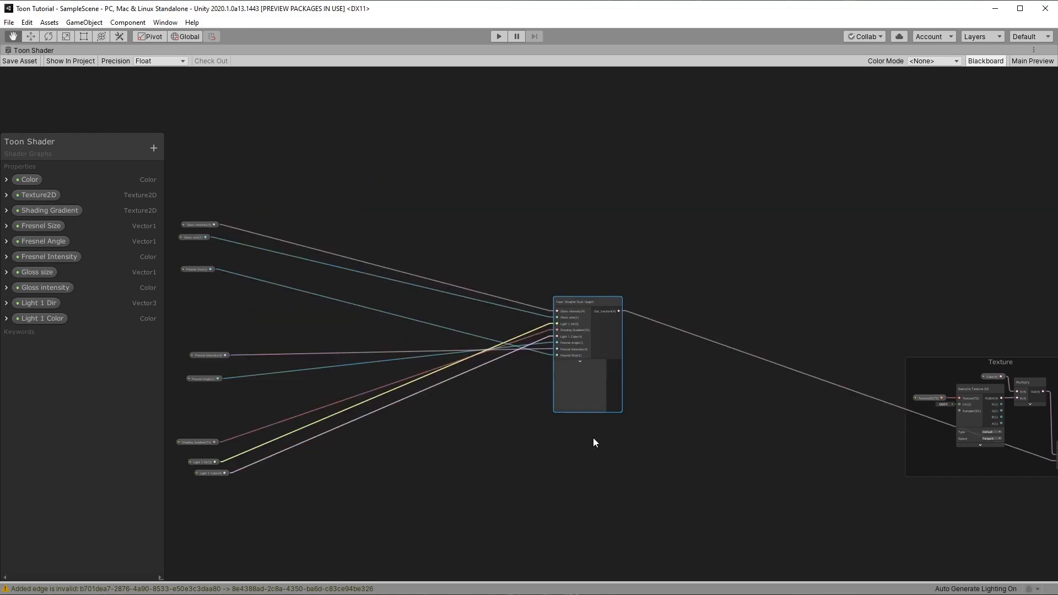
# - Move the Toon Shader Sub Graph node down to the level of the Light 1 property nodes
pyautogui.moveTo(576, 309); pyautogui.dragTo(476, 430)
pyautogui.scroll(2, 408, 353)
pyautogui.moveTo(452, 343); pyautogui.dragTo(662, 287, button='middle')
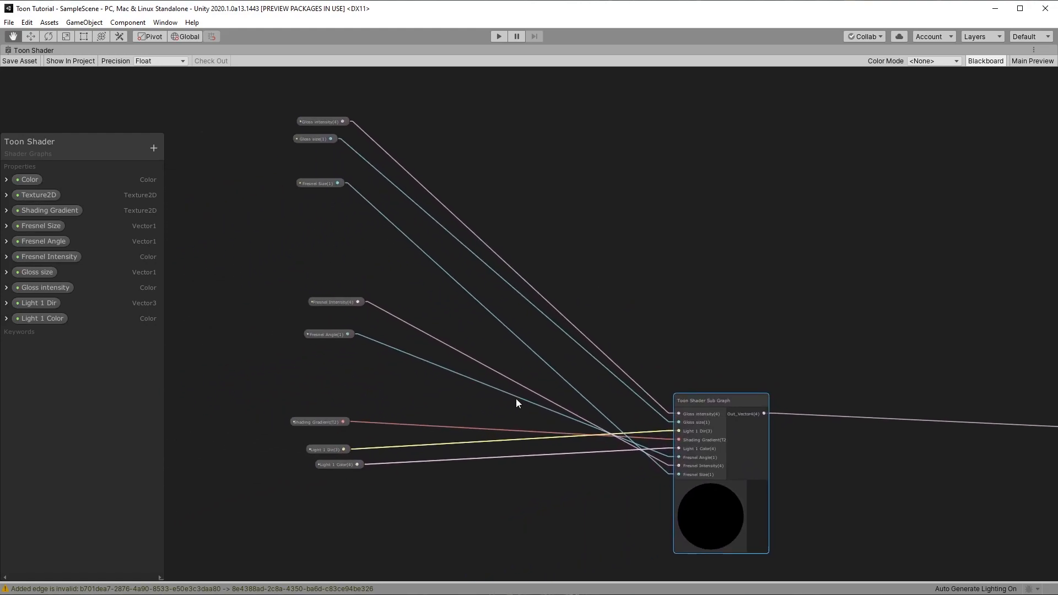
# - Open the Toon Shader Sub Graph, dock it beside the Toon Shader graph, and maximize it while saving the Toon Shader changes
pyautogui.doubleClick(701, 401)
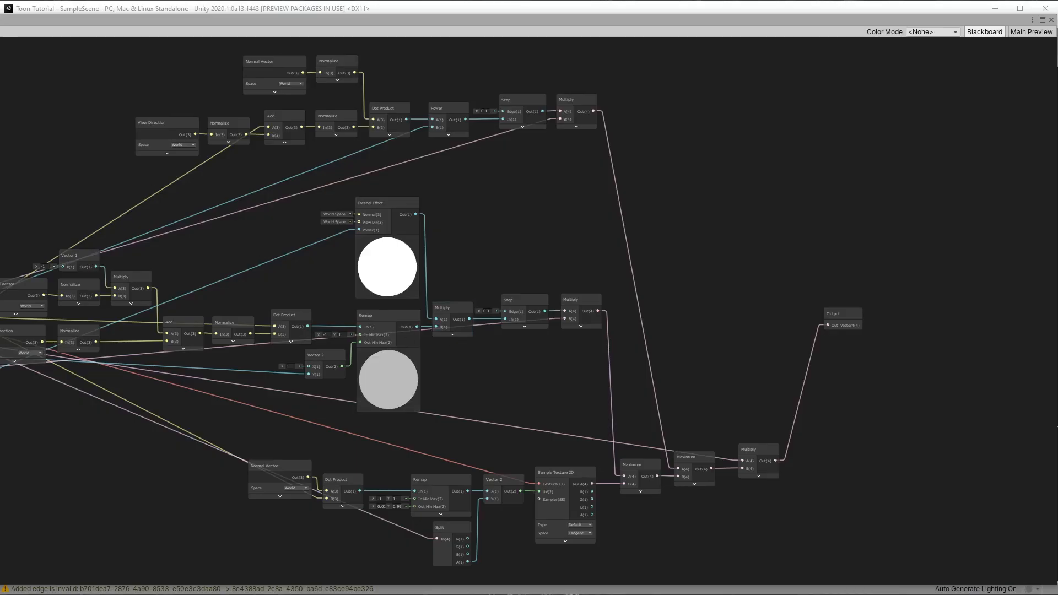
pyautogui.moveTo(0, 20); pyautogui.dragTo(223, 66)
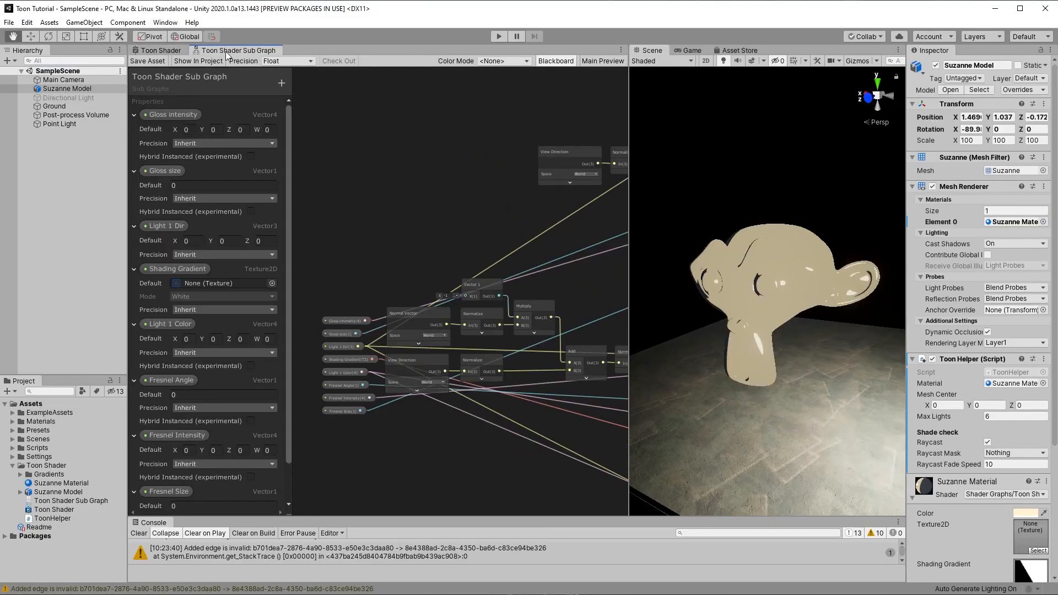
pyautogui.rightClick(226, 51)
pyautogui.click(253, 61)
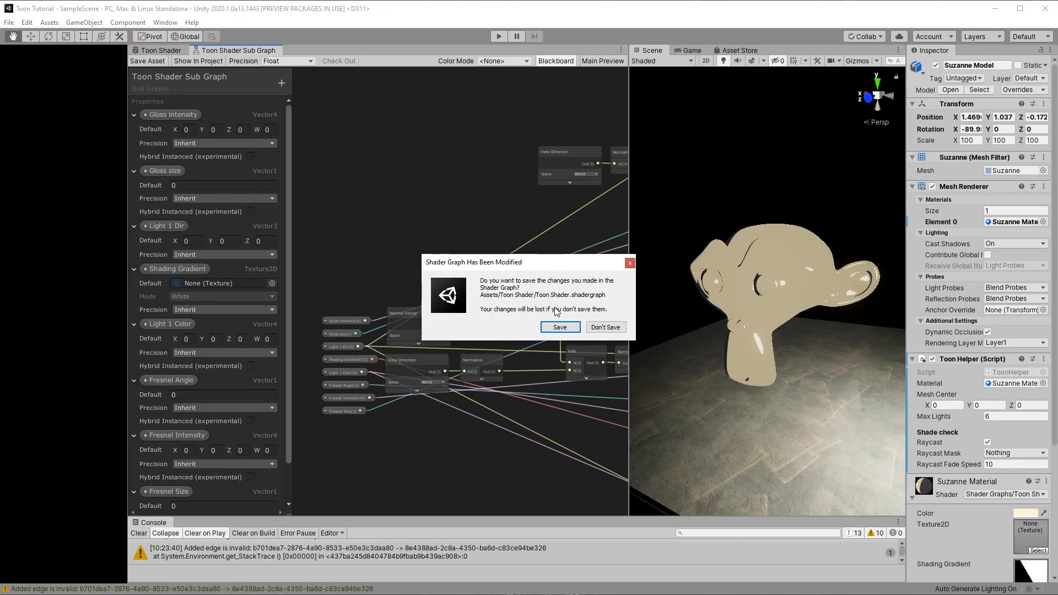
pyautogui.click(548, 325)
# - Place Gloss intensity near its Multiply node, and put copies of Light 1 Dir beside the gloss, Fresnel and shading nodes that use it
pyautogui.scroll(-2, 352, 169)
pyautogui.moveTo(393, 189); pyautogui.dragTo(391, 228, button='middle')
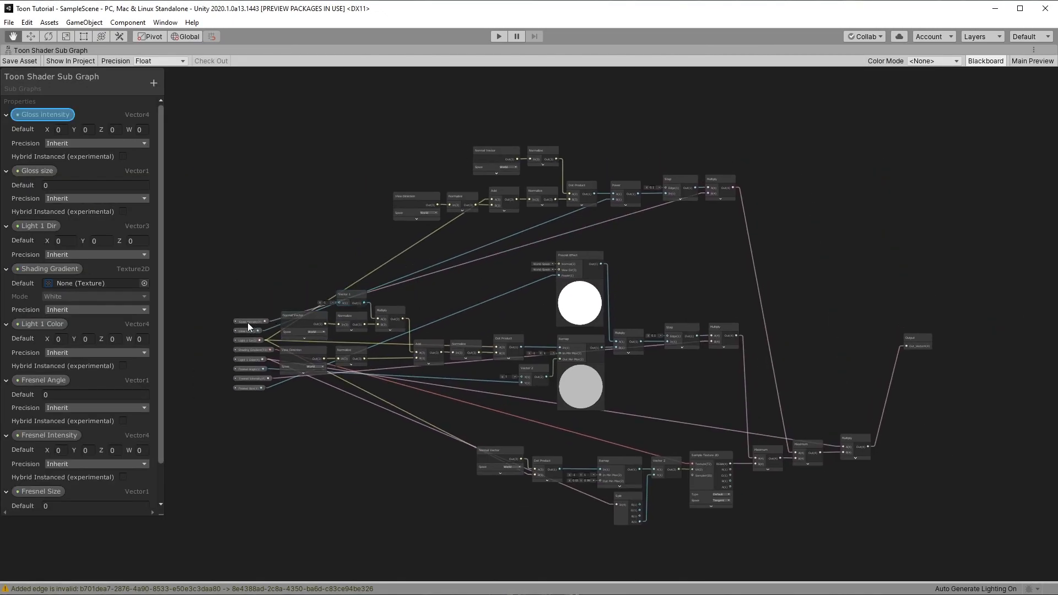
pyautogui.moveTo(248, 322); pyautogui.dragTo(678, 210)
pyautogui.moveTo(247, 331); pyautogui.dragTo(462, 185)
pyautogui.hotkey('ctrl', 'd')
pyautogui.moveTo(471, 193); pyautogui.dragTo(495, 347)
pyautogui.moveTo(475, 340); pyautogui.dragTo(535, 474)
# - Place copies of Light 1 Color near Split and the final Multiply, and move the Shading Gradient and Fresnel property nodes beside the nodes they feed
pyautogui.moveTo(249, 359); pyautogui.dragTo(584, 505)
pyautogui.hotkey('ctrl', 'd')
pyautogui.moveTo(593, 512); pyautogui.dragTo(796, 405)
pyautogui.moveTo(252, 336); pyautogui.dragTo(661, 435)
pyautogui.moveTo(249, 355); pyautogui.dragTo(680, 346)
pyautogui.moveTo(249, 374); pyautogui.dragTo(509, 261)
# - Group the gloss nodes in the sub-graph under the title Gloss
pyautogui.moveTo(377, 111); pyautogui.dragTo(379, 112)
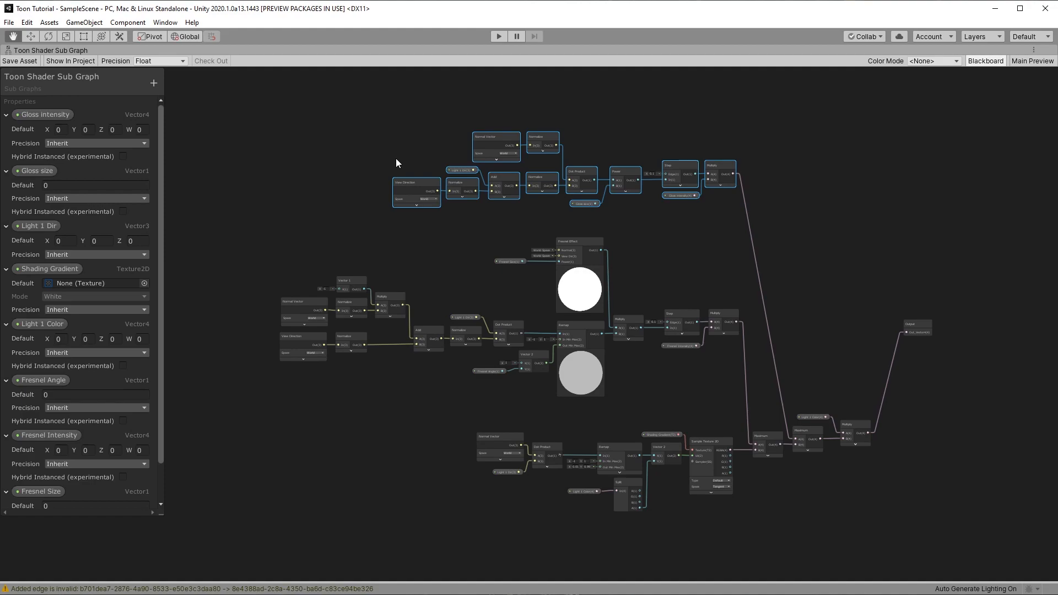
pyautogui.hotkey('ctrl', 'g')
pyautogui.write('Gloss')
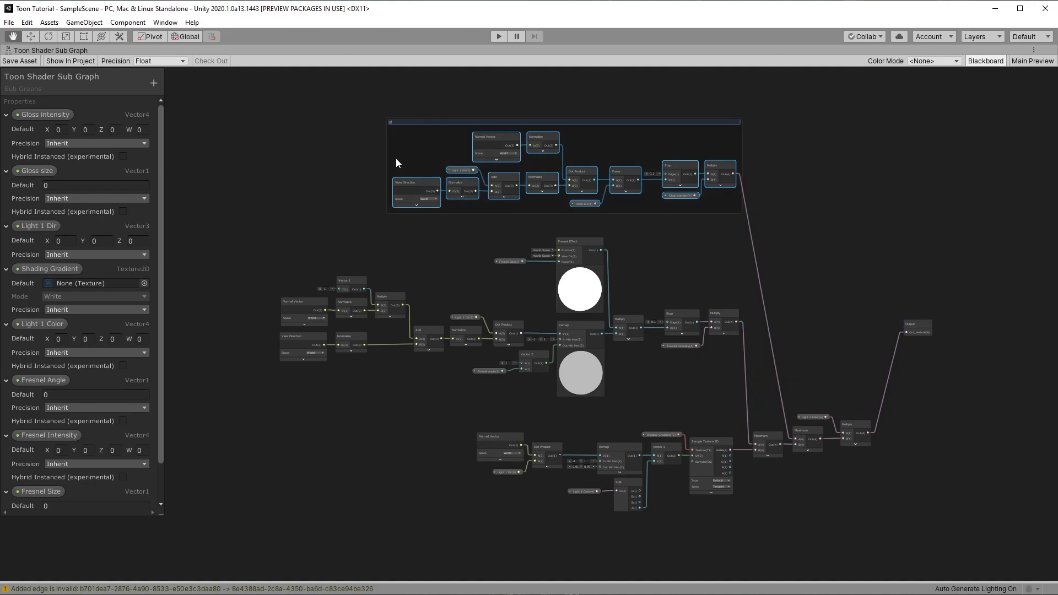
pyautogui.press('Return')
# - Group the Fresnel nodes in the sub-graph under the title Fresnel
pyautogui.moveTo(273, 218); pyautogui.dragTo(729, 402)
pyautogui.hotkey('ctrl', 'g')
pyautogui.write('Fresnel')
pyautogui.press('Return')
# - Group the shading gradient nodes in the sub-graph under the title Shade
pyautogui.moveTo(492, 418); pyautogui.dragTo(614, 458)
pyautogui.moveTo(754, 522); pyautogui.dragTo(729, 528)
pyautogui.hotkey('ctrl', 'g')
pyautogui.write('Shade')
pyautogui.press('Return')
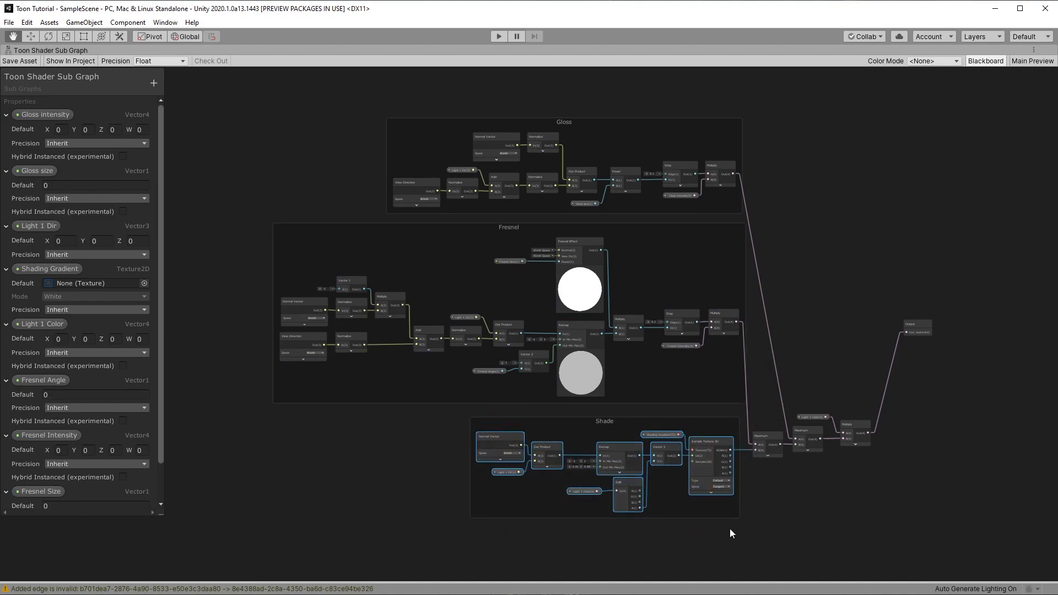
# - Move the Output node down next to the final Multiply node
pyautogui.scroll(3, 801, 232)
pyautogui.moveTo(806, 320); pyautogui.dragTo(779, 478)
pyautogui.moveTo(779, 404); pyautogui.dragTo(663, 301, button='middle')
pyautogui.scroll(-5, 815, 319)
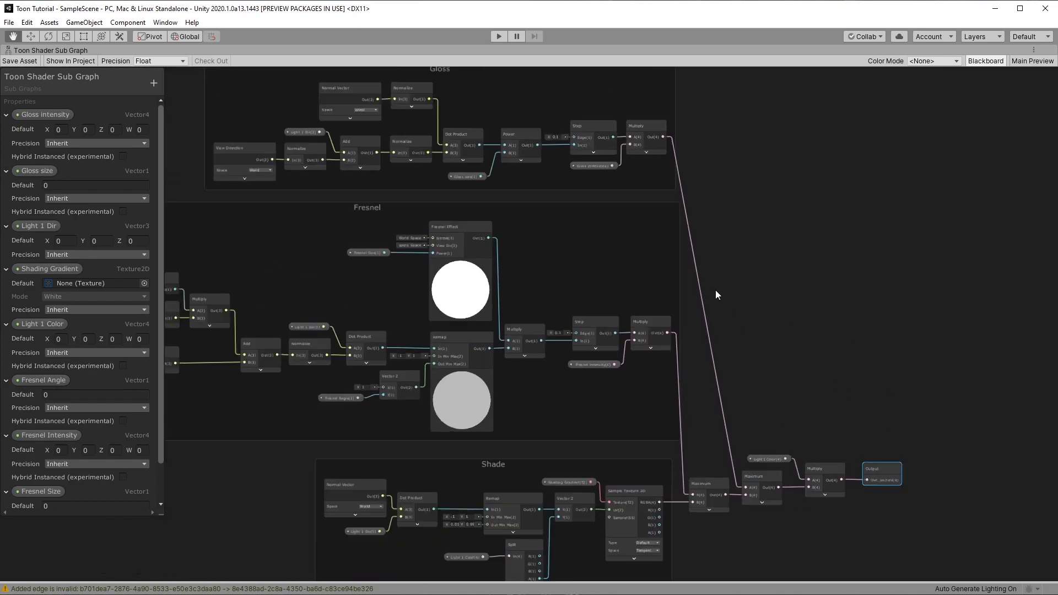
# - Collapse the settings of all properties in the sub-graph's Blackboard, from Gloss intensity to Fresnel Size
pyautogui.click(10, 117)
pyautogui.click(10, 131)
pyautogui.click(10, 147)
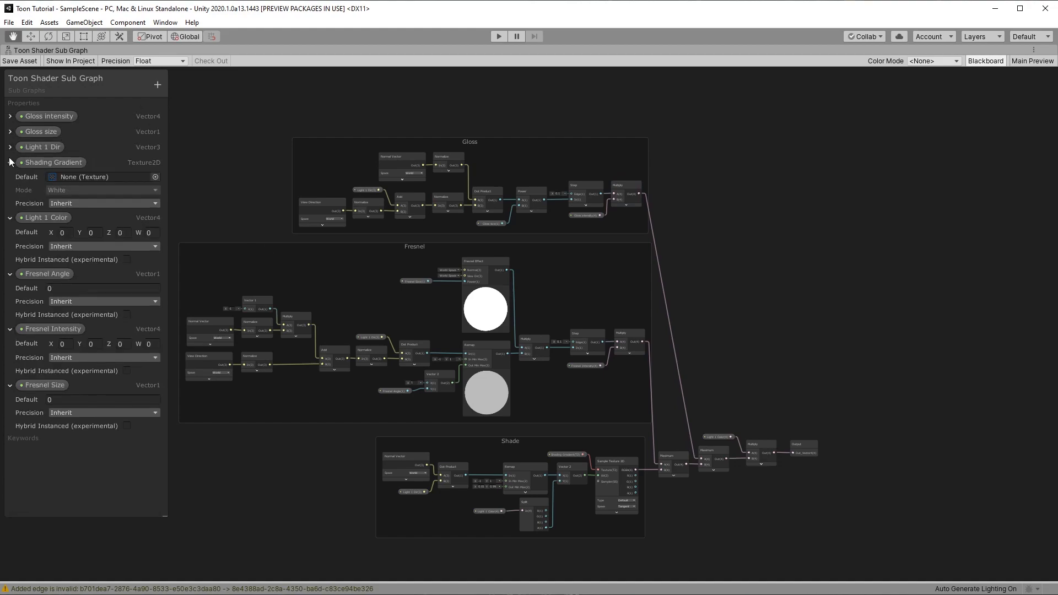
pyautogui.click(9, 159)
pyautogui.click(9, 179)
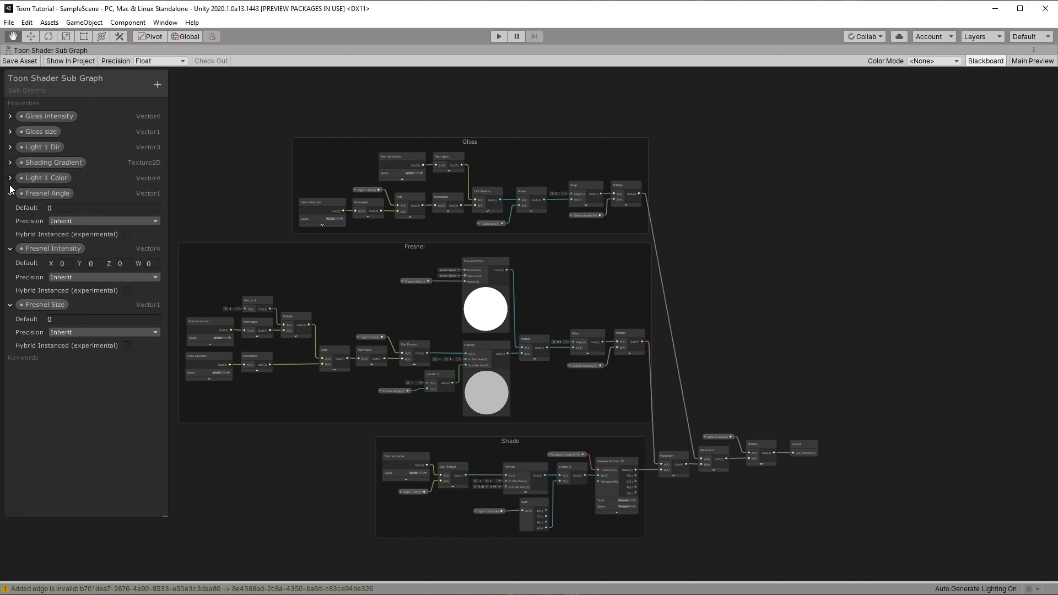
pyautogui.click(10, 194)
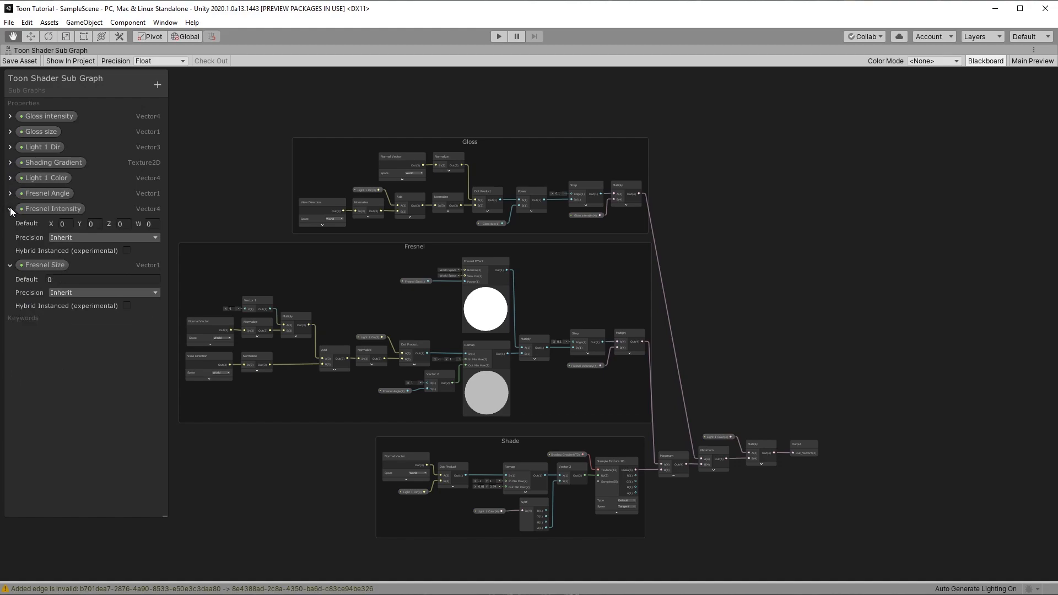
pyautogui.click(10, 209)
pyautogui.click(10, 223)
# - Move the two Light 1 properties to the end of the property list and rename Light 1 Dir to Light Dir
pyautogui.moveTo(35, 147); pyautogui.dragTo(38, 229)
pyautogui.rightClick(37, 211)
pyautogui.click(58, 218)
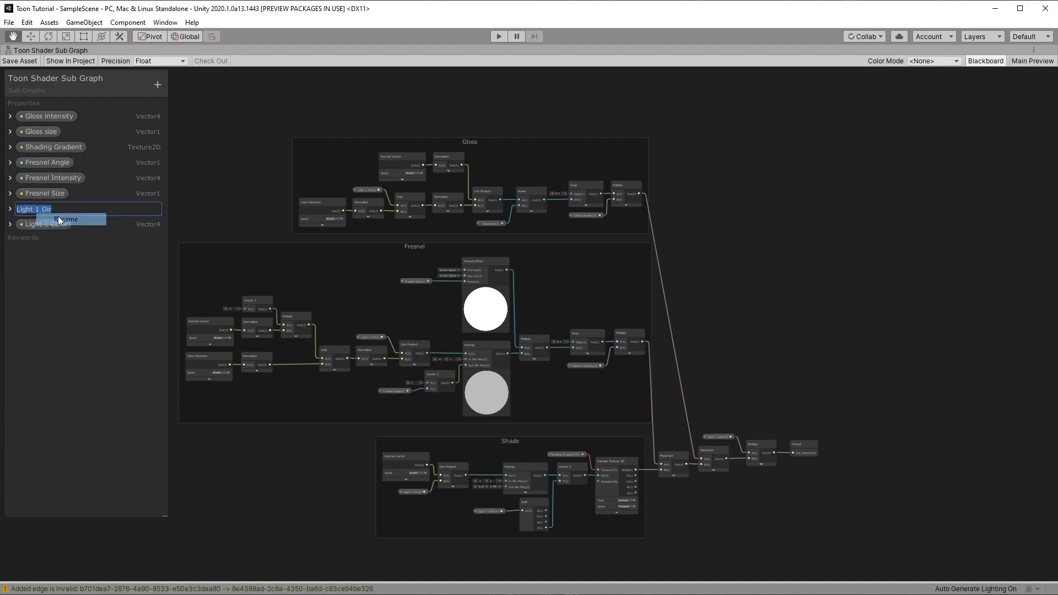
pyautogui.press('Right')
pyautogui.press('Left')
pyautogui.press('Left')
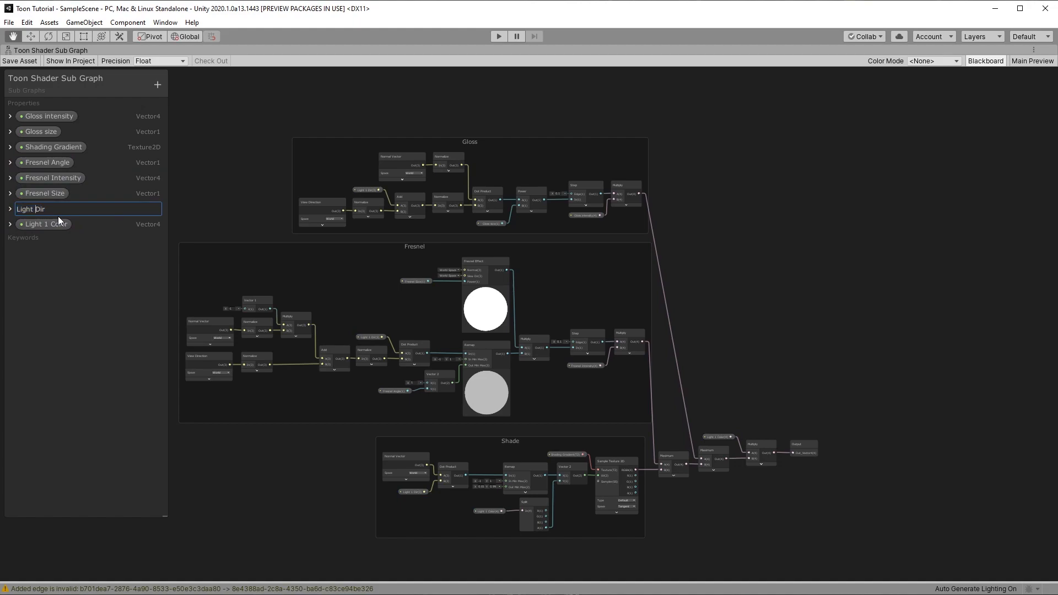
# - Rename the sub-graph property Light 1 Color to Light Color
pyautogui.click(50, 225)
pyautogui.rightClick(42, 221)
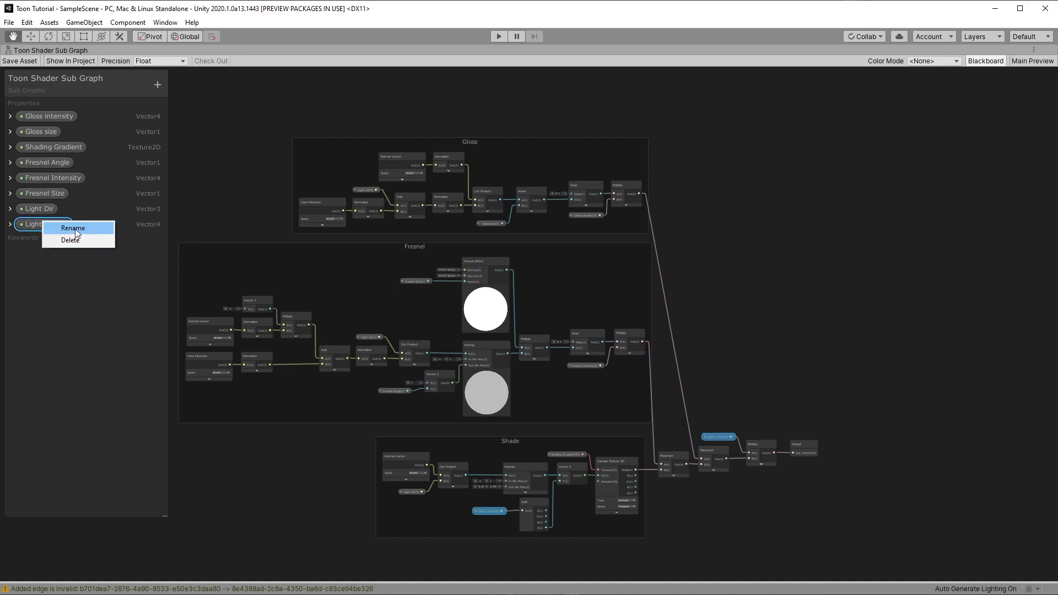
pyautogui.click(74, 228)
pyautogui.press('Right')
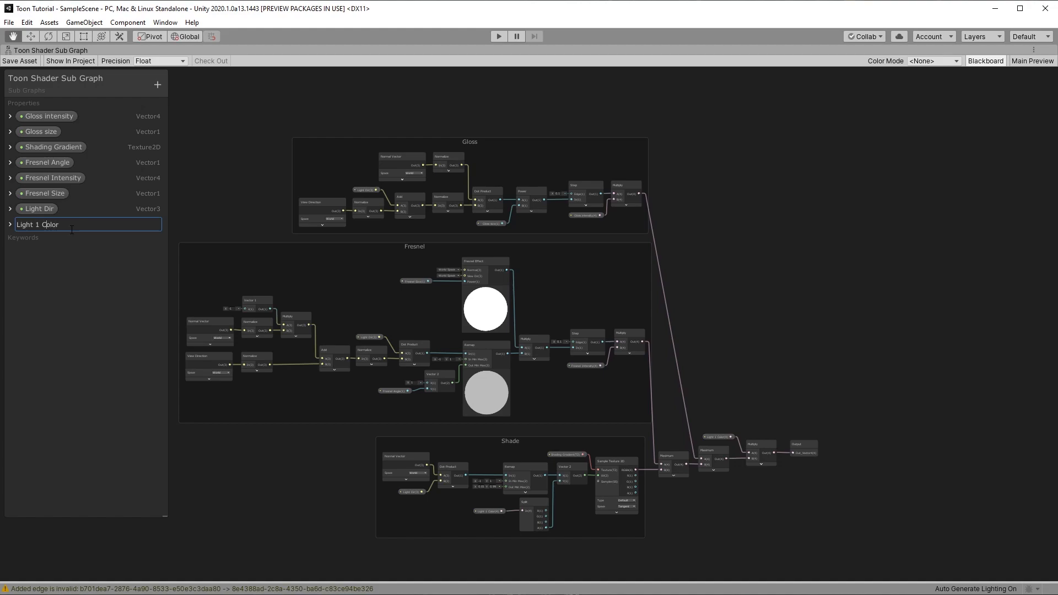
pyautogui.press('BackSpace')
pyautogui.press('Return')
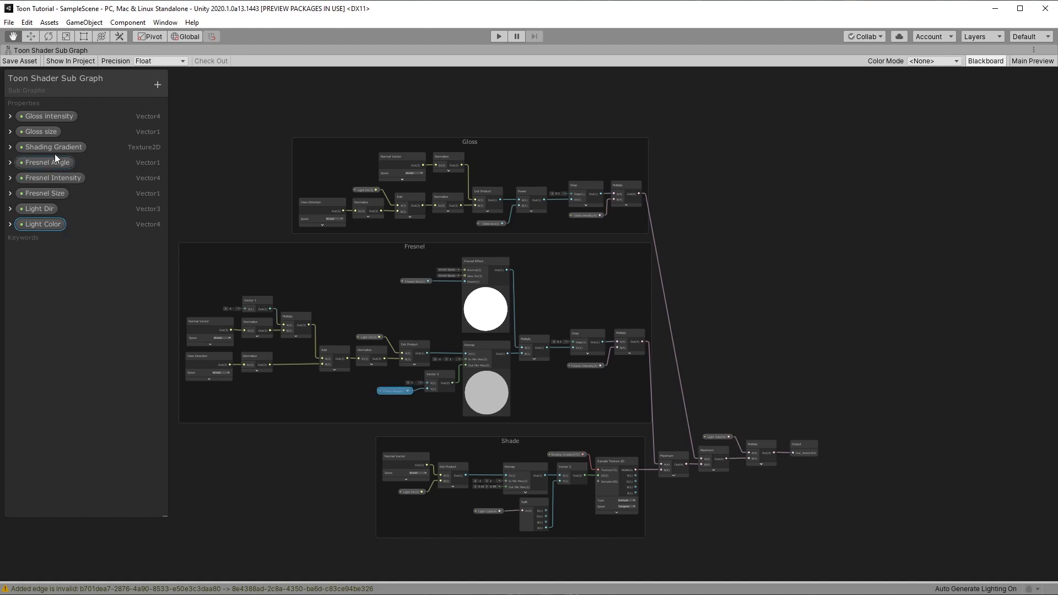
# - Move Shading Gradient to the start of the property list, save the sub-graph, and return to the Toon Shader graph
pyautogui.moveTo(54, 146); pyautogui.dragTo(52, 113)
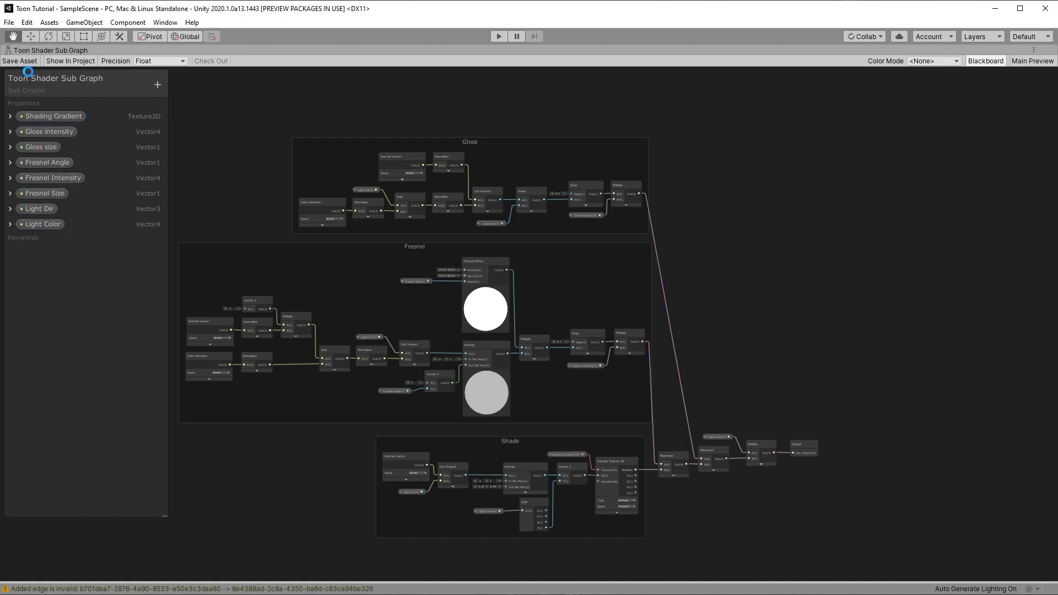
pyautogui.rightClick(42, 66)
pyautogui.click(55, 73)
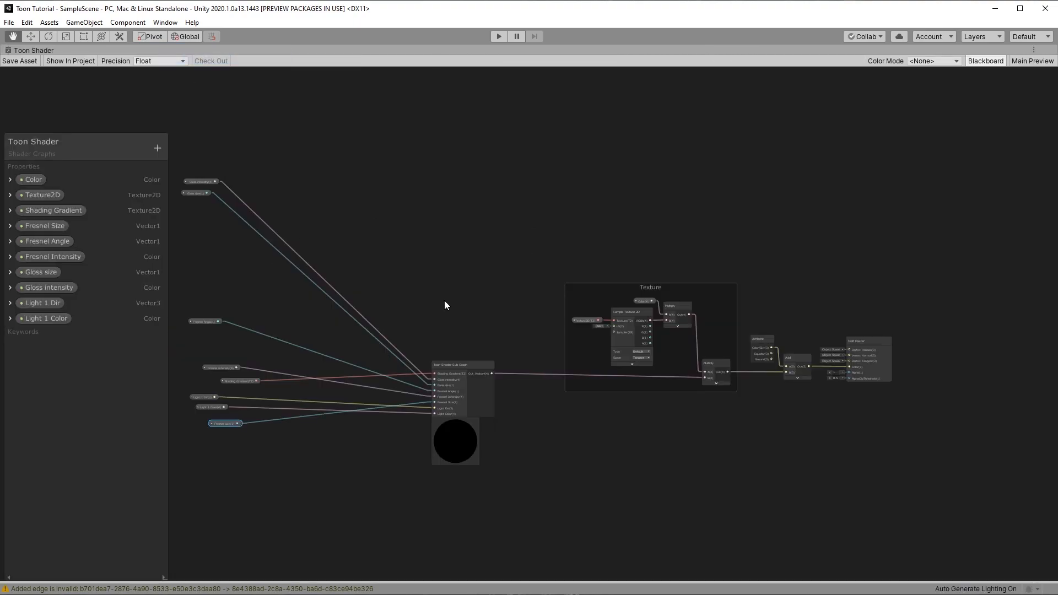
# - Hide the Blackboard and gather the property nodes close to the Toon Shader Sub Graph node in the order of its inputs
pyautogui.click(977, 63)
pyautogui.scroll(2, 433, 243)
pyautogui.moveTo(437, 243); pyautogui.dragTo(500, 184, button='middle')
pyautogui.moveTo(177, 116); pyautogui.dragTo(239, 204)
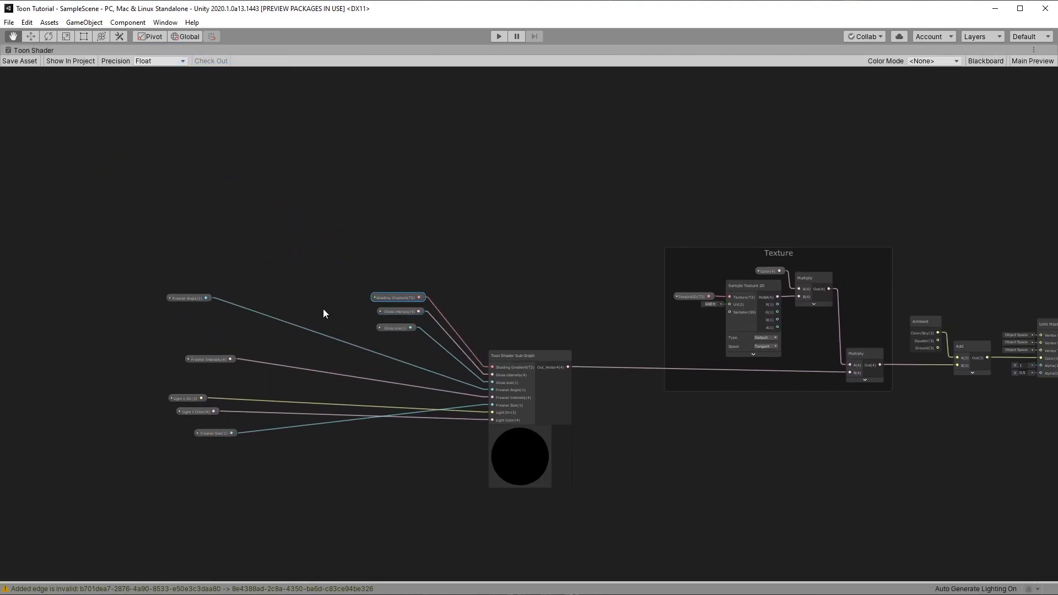
pyautogui.moveTo(188, 297); pyautogui.dragTo(413, 373)
pyautogui.moveTo(210, 359); pyautogui.dragTo(417, 392)
pyautogui.moveTo(187, 397); pyautogui.dragTo(409, 423)
pyautogui.moveTo(215, 433); pyautogui.dragTo(366, 399)
pyautogui.scroll(4, 590, 437)
pyautogui.moveTo(277, 416); pyautogui.dragTo(313, 444)
pyautogui.moveTo(270, 382); pyautogui.dragTo(309, 425)
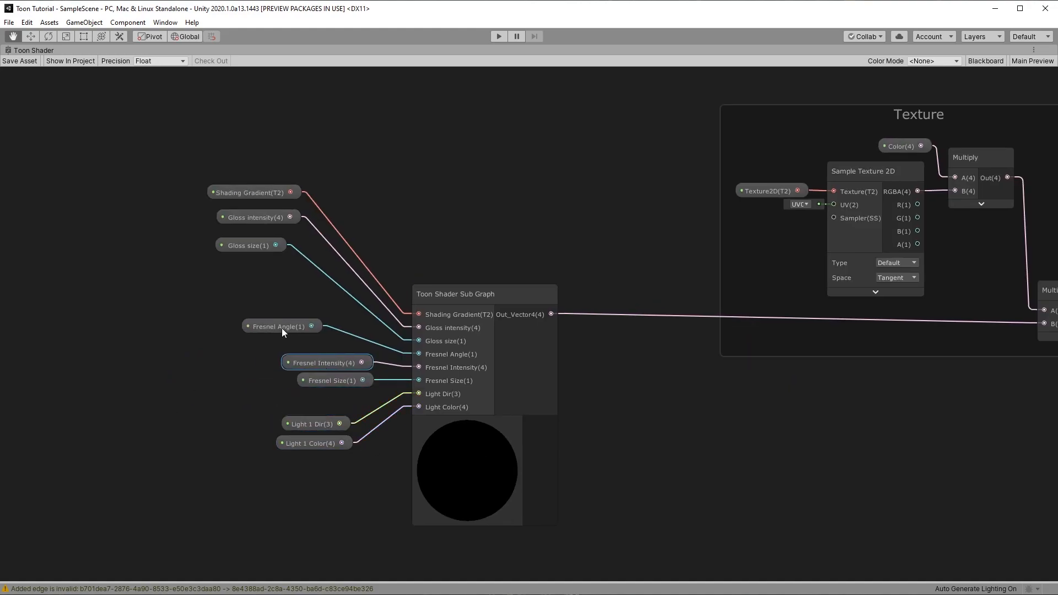
# - Line up the gradient, gloss and Fresnel property nodes with their sub-graph inputs, stack the Light 1 nodes just below, and save the graph
pyautogui.moveTo(282, 328); pyautogui.dragTo(339, 347)
pyautogui.moveTo(333, 362); pyautogui.dragTo(332, 353)
pyautogui.moveTo(257, 246); pyautogui.dragTo(342, 342)
pyautogui.moveTo(260, 219); pyautogui.dragTo(331, 329)
pyautogui.moveTo(264, 195)
pyautogui.mouseDown()
pyautogui.moveTo(308, 290)
pyautogui.moveTo(334, 315)
pyautogui.mouseUp()
pyautogui.moveTo(270, 301); pyautogui.dragTo(386, 388)
pyautogui.moveTo(322, 368); pyautogui.dragTo(332, 368)
pyautogui.moveTo(314, 443); pyautogui.dragTo(331, 439)
pyautogui.moveTo(312, 425); pyautogui.dragTo(331, 421)
pyautogui.click(514, 223)
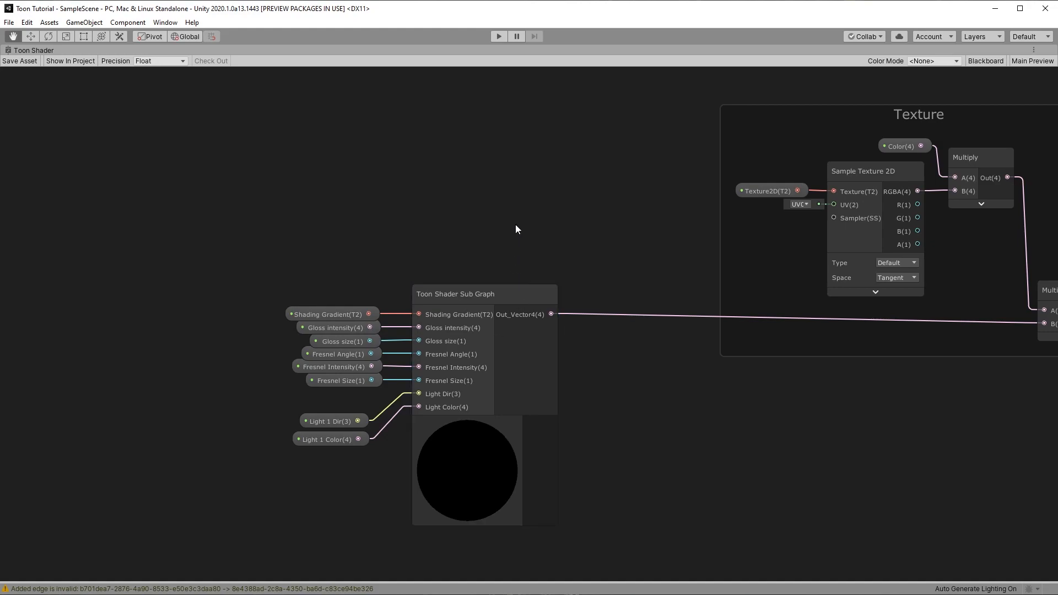
pyautogui.click(21, 61)
# - Duplicate the Toon Shader Sub Graph node with all its property nodes and place the copy directly below the original
pyautogui.moveTo(282, 445); pyautogui.dragTo(125, 377, button='middle')
pyautogui.moveTo(217, 335); pyautogui.dragTo(184, 330)
pyautogui.click(139, 335)
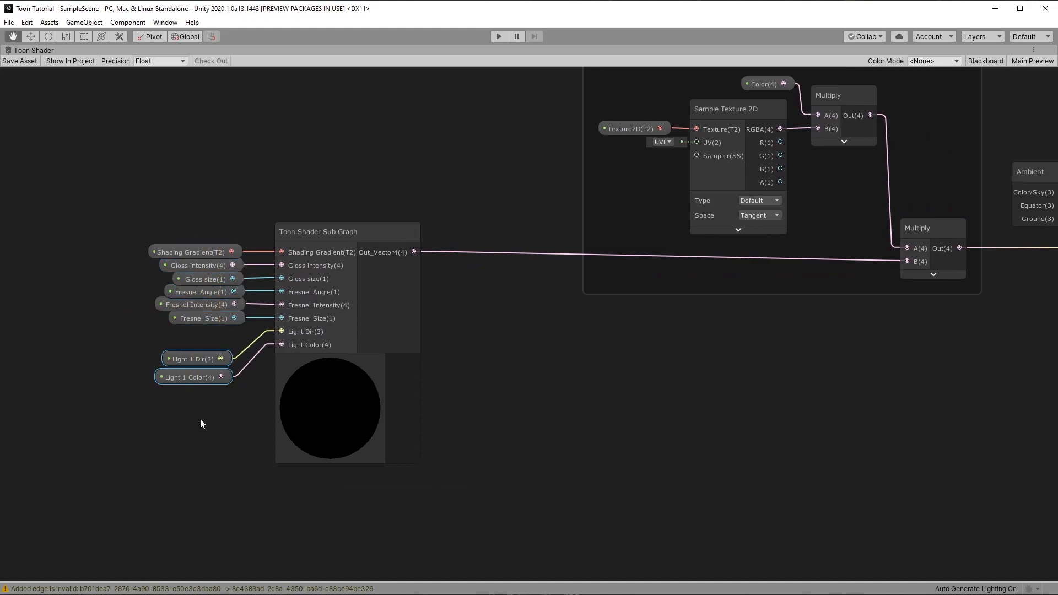
pyautogui.moveTo(437, 507); pyautogui.dragTo(153, 196)
pyautogui.hotkey('ctrl', 'd')
pyautogui.moveTo(540, 390); pyautogui.dragTo(585, 265, button='middle')
pyautogui.moveTo(390, 124); pyautogui.dragTo(360, 362)
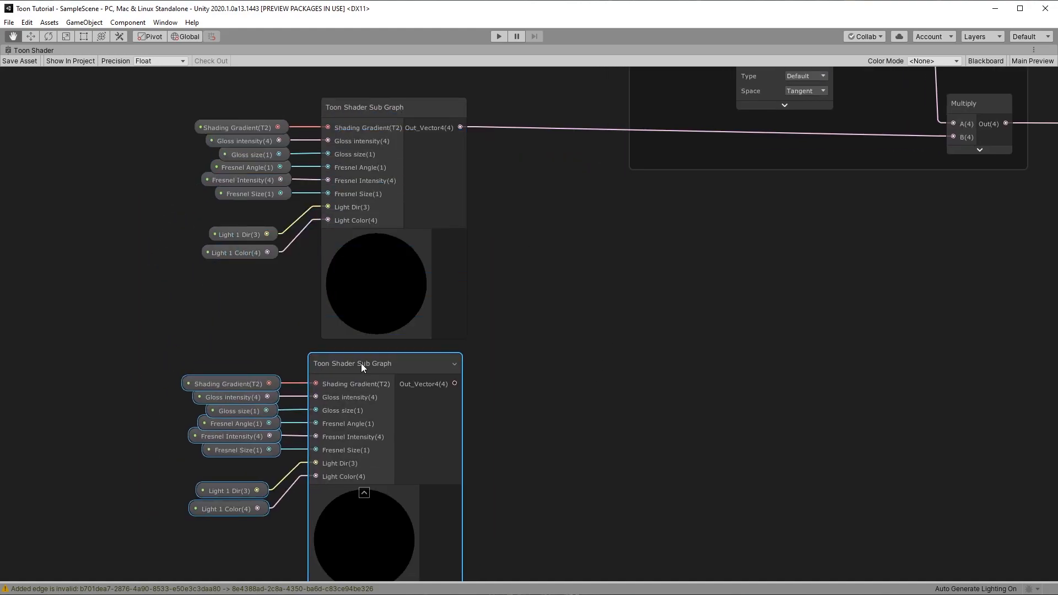
pyautogui.moveTo(530, 414); pyautogui.dragTo(552, 398, button='middle')
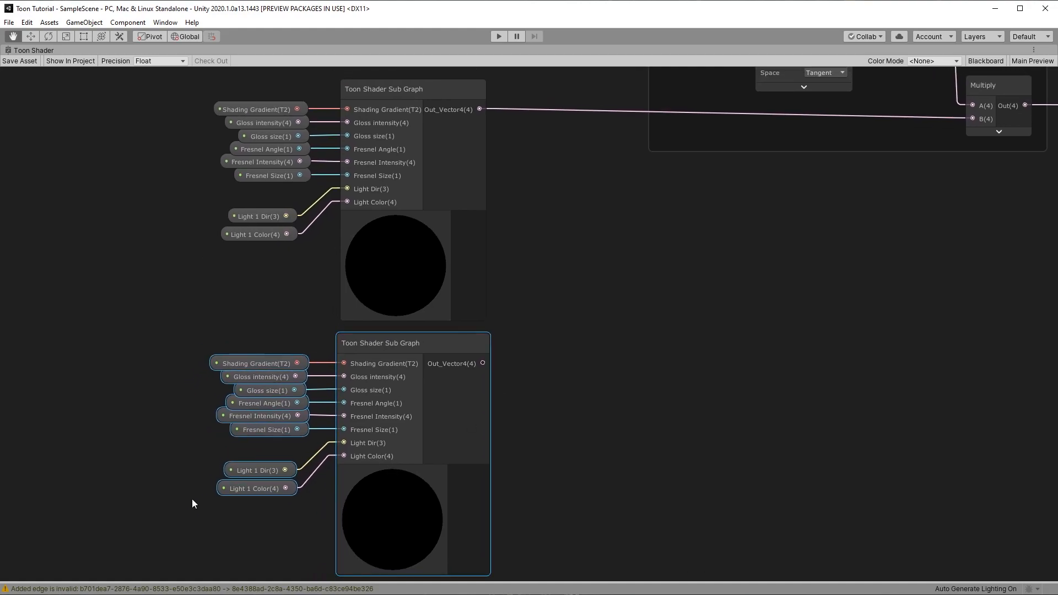
pyautogui.moveTo(553, 338); pyautogui.dragTo(531, 328, button='middle')
# - Show the Blackboard and add a Vector3 property named Light 2 Dir with the reference _L2_dir
pyautogui.click(985, 61)
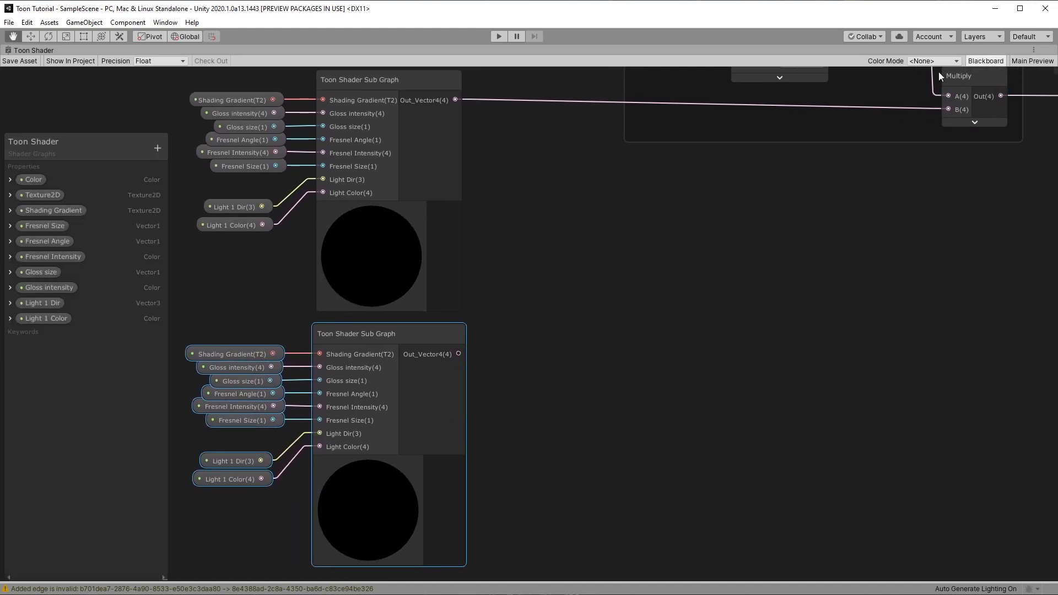
pyautogui.click(157, 149)
pyautogui.click(193, 183)
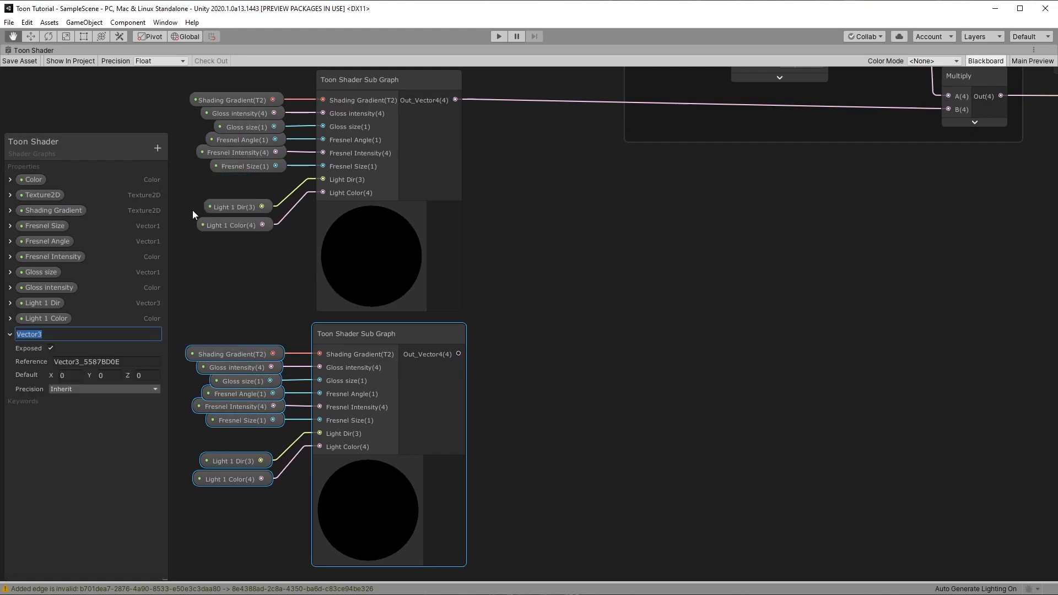
pyautogui.write('Light 2 Dir')
pyautogui.click(98, 360)
pyautogui.press('BackSpace')
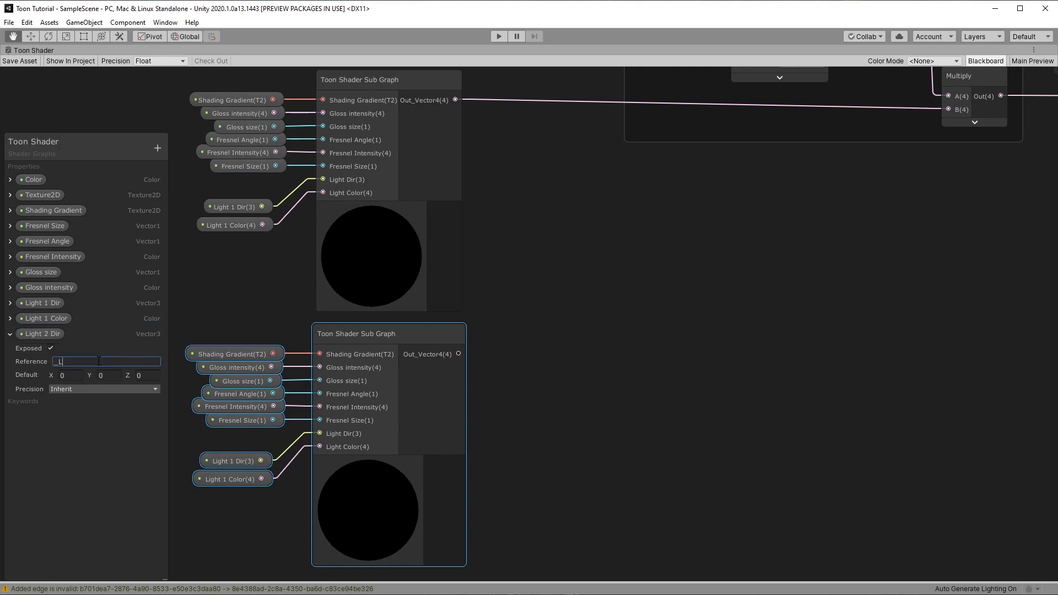
pyautogui.write('_L2_dir')
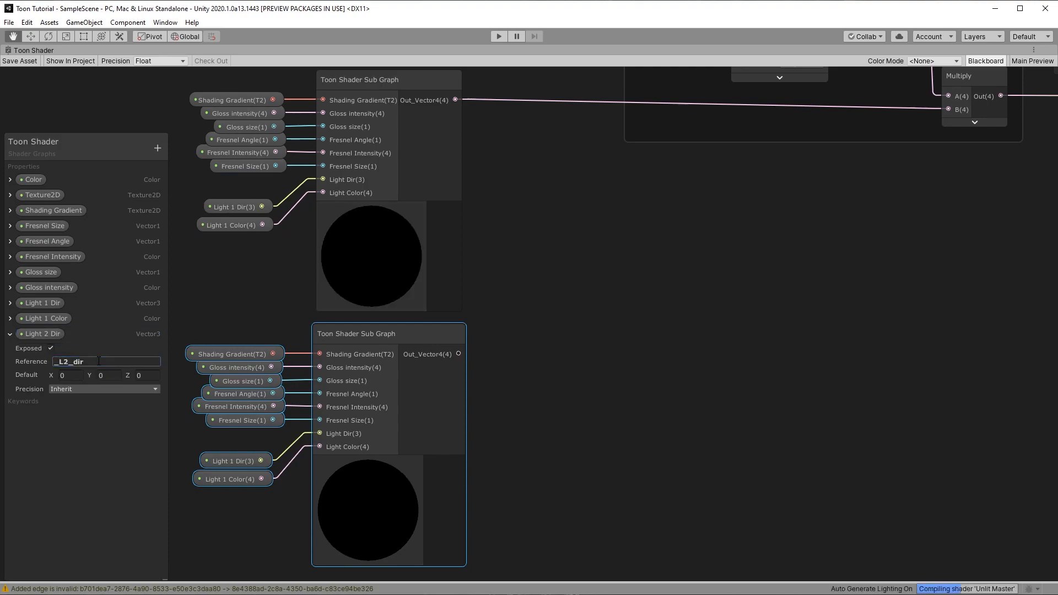
# - Add a Color property named Light 2 Color with the reference _L2_color
pyautogui.click(157, 147)
pyautogui.click(186, 199)
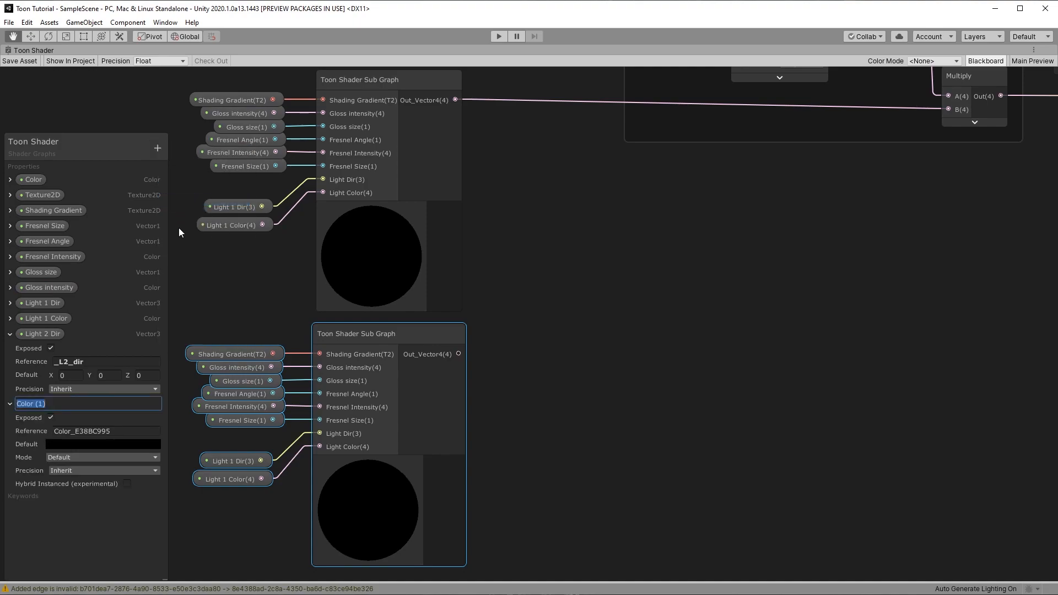
pyautogui.write('Ligbh')
pyautogui.click(71, 431)
pyautogui.write('_L2_color')
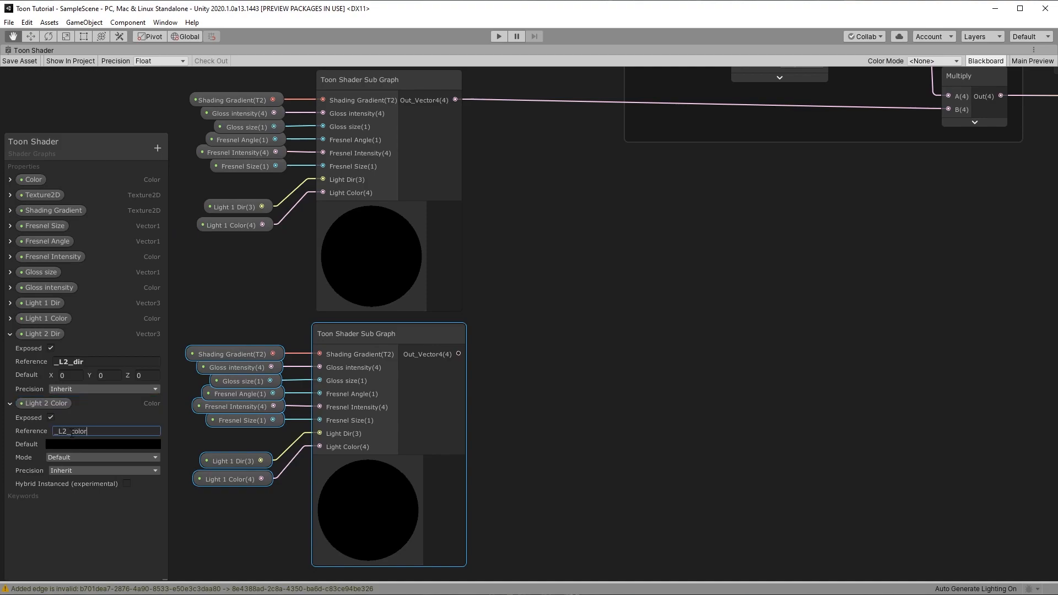
# - Add a Vector3 property Light 3 Dir with reference _L3_dir and a Color property Light 3 Color with reference _L3_color
pyautogui.click(158, 148)
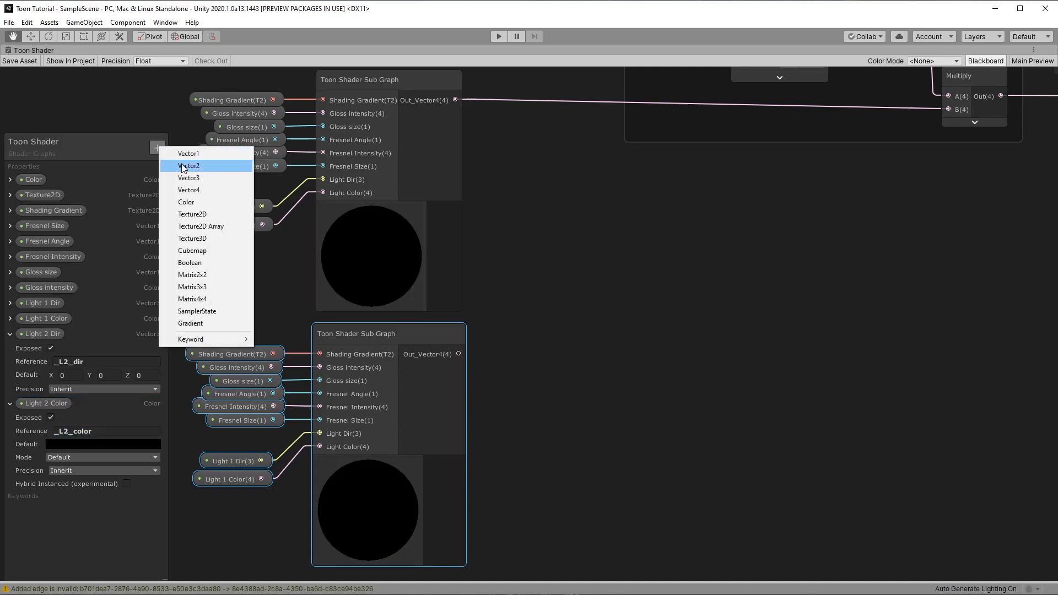
pyautogui.click(186, 175)
pyautogui.write('Light 3 Dir')
pyautogui.click(77, 525)
pyautogui.write('_L3_dir')
pyautogui.click(158, 147)
pyautogui.click(186, 201)
pyautogui.write('Light 3 Color')
pyautogui.click(77, 511)
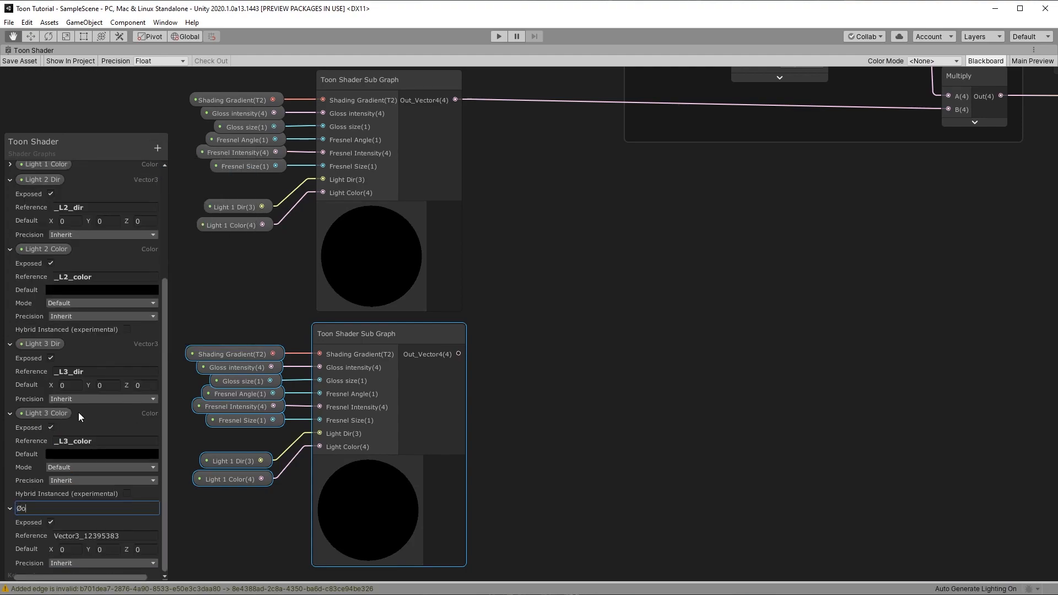
# - Add the Vector3 property Light 4 Dir with reference _L4_dir and the Color property Light 4 Color with reference _L4_color
pyautogui.write('_dir')
pyautogui.click(157, 148)
pyautogui.click(187, 205)
pyautogui.write('Light 4 Color')
pyautogui.click(74, 510)
pyautogui.write('_L4_color')
# - Add the Vector3 property Light 5 Dir with reference _L5_dir and the Color property Light 5 Color with reference _L5_color
pyautogui.click(157, 148)
pyautogui.click(183, 174)
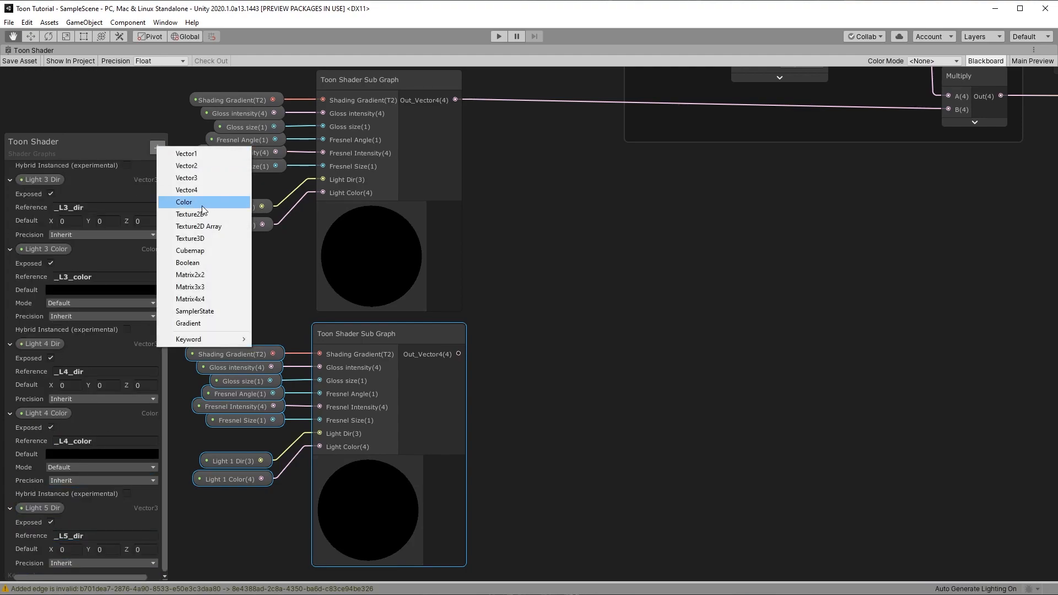
pyautogui.write('r')
# - Add the Vector3 property Light 6 Dir with reference _L6_dir and the Color property Light 6 Color with reference _L6_color
pyautogui.click(157, 148)
pyautogui.click(183, 174)
pyautogui.write('Light 6 Dir')
pyautogui.click(158, 148)
pyautogui.click(187, 204)
pyautogui.write('Light 6 Color')
pyautogui.click(77, 441)
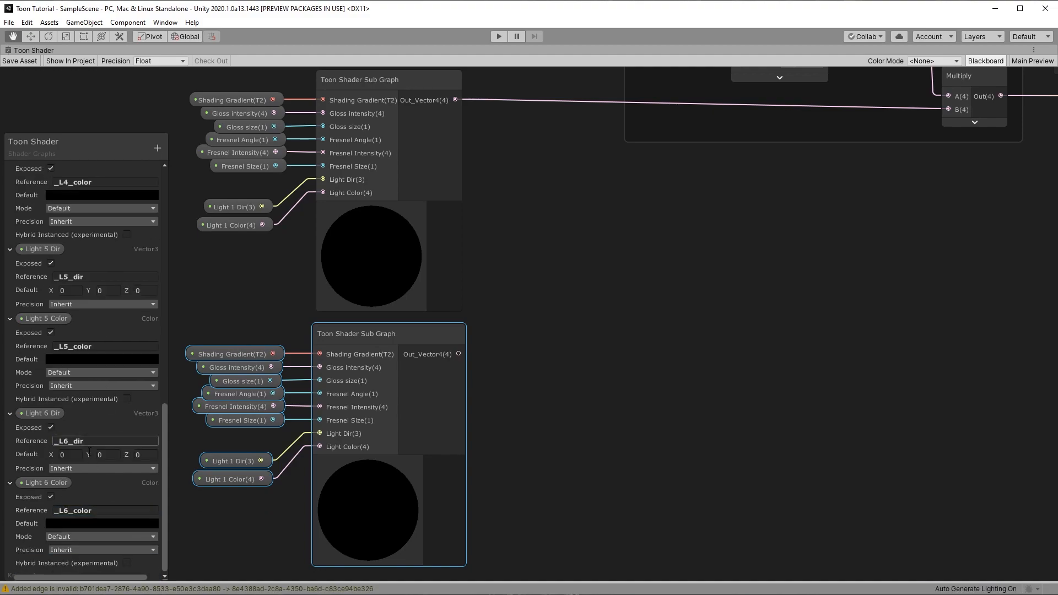
# - Collapse the settings of all Light 2 to Light 6 properties in the Blackboard
pyautogui.moveTo(164, 434); pyautogui.dragTo(147, 179)
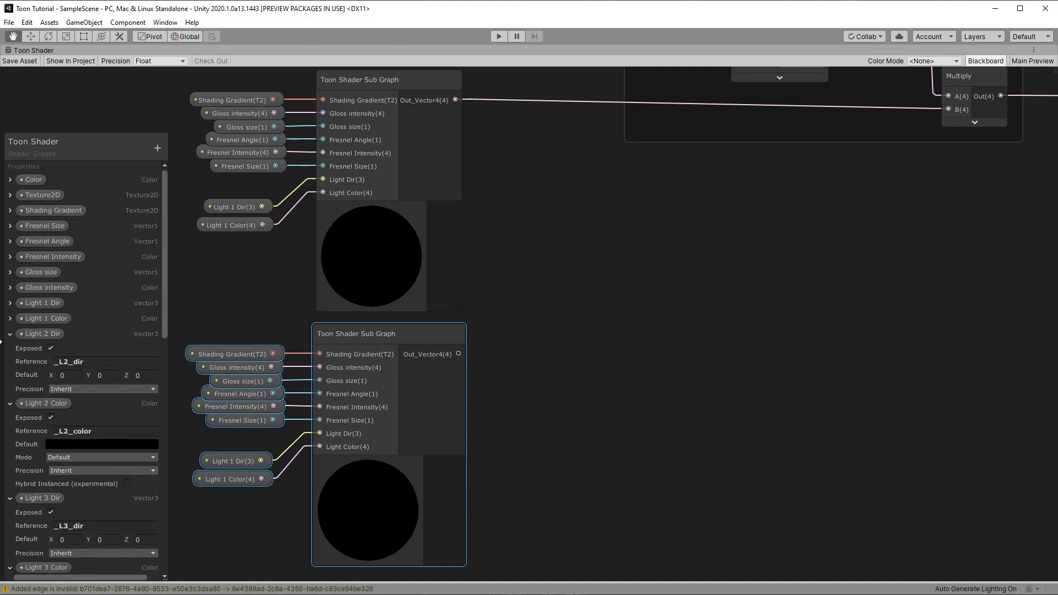
pyautogui.click(11, 334)
pyautogui.click(11, 349)
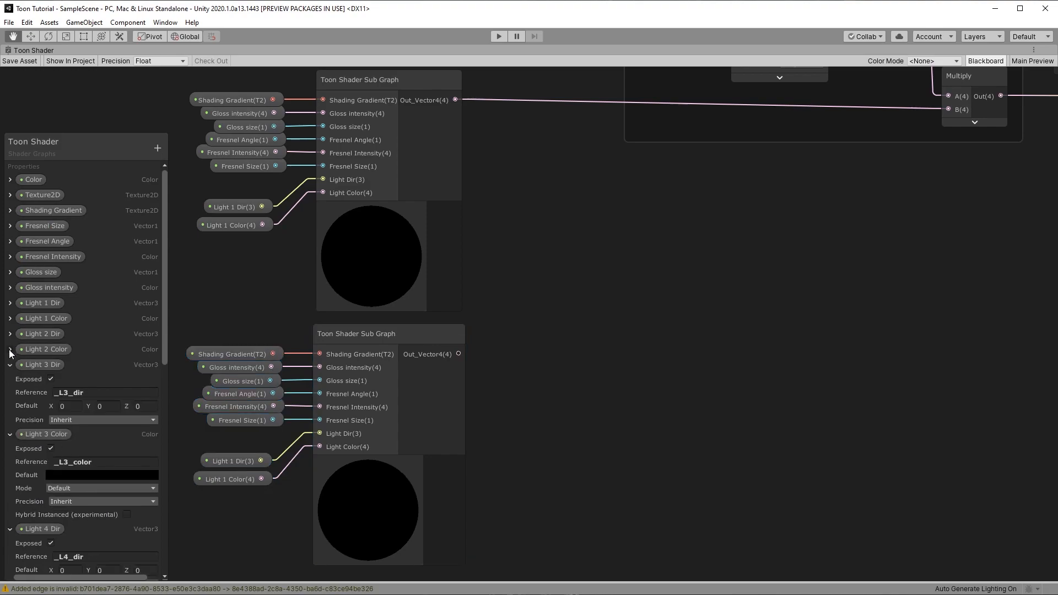
pyautogui.click(10, 365)
pyautogui.click(10, 381)
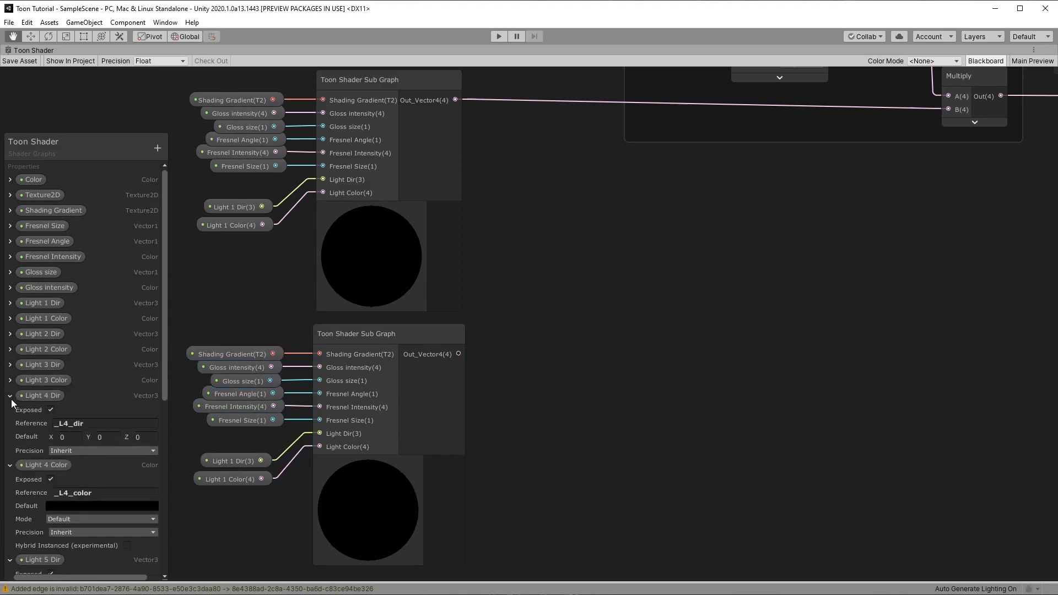
pyautogui.click(9, 396)
pyautogui.click(10, 411)
pyautogui.click(10, 426)
pyautogui.click(10, 442)
pyautogui.click(10, 458)
pyautogui.click(10, 472)
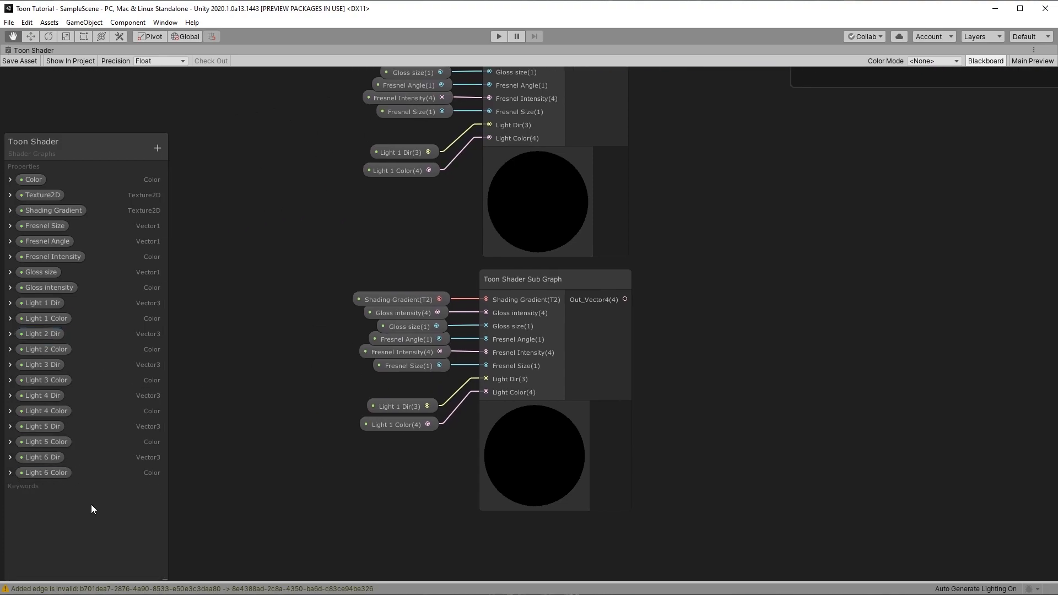
# - Replace the Light 1 Dir and Light 1 Color nodes on the second sub-graph node with Light 2 Dir and Light 2 Color
pyautogui.moveTo(74, 461); pyautogui.dragTo(71, 428)
pyautogui.moveTo(40, 268); pyautogui.dragTo(483, 378)
pyautogui.moveTo(362, 425); pyautogui.dragTo(341, 415)
pyautogui.click(411, 407)
pyautogui.press('Delete')
pyautogui.click(404, 423)
pyautogui.press('Delete')
# - Place the Dir and Color property nodes for Lights 3 to 6 in the empty graph area, grouped in pairs per light
pyautogui.moveTo(38, 300); pyautogui.dragTo(226, 485)
pyautogui.moveTo(39, 330); pyautogui.dragTo(232, 514)
pyautogui.moveTo(43, 346); pyautogui.dragTo(247, 533)
pyautogui.moveTo(248, 534); pyautogui.dragTo(249, 406, button='middle')
pyautogui.moveTo(39, 361); pyautogui.dragTo(253, 461)
pyautogui.moveTo(43, 376); pyautogui.dragTo(252, 480)
pyautogui.moveTo(38, 392); pyautogui.dragTo(258, 548)
pyautogui.moveTo(258, 548); pyautogui.dragTo(270, 506, button='middle')
pyautogui.moveTo(298, 370); pyautogui.dragTo(274, 371)
pyautogui.moveTo(283, 488); pyautogui.dragTo(307, 496)
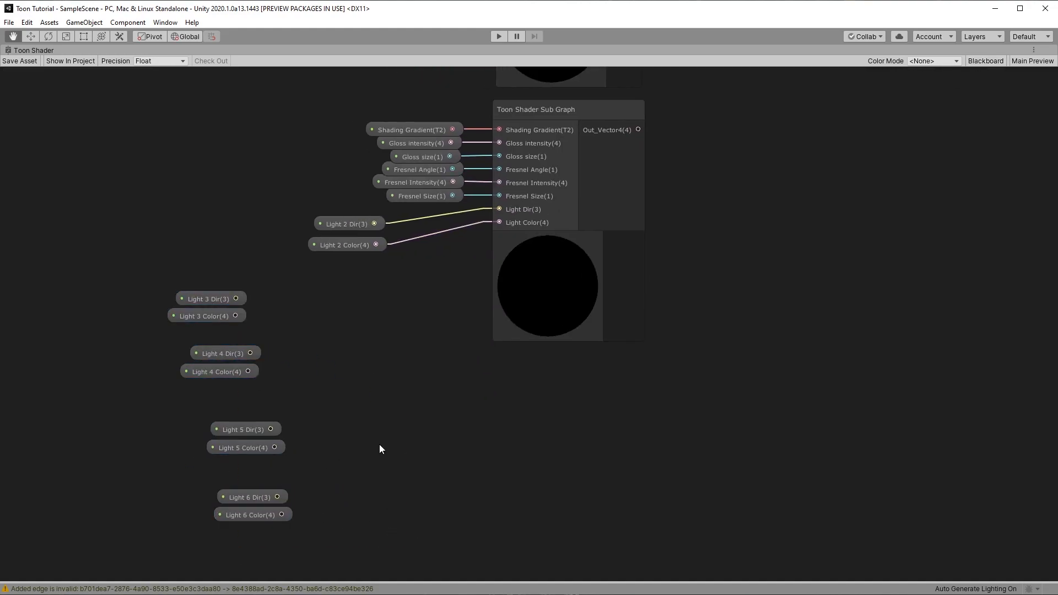
# - Move the Light 2 Dir and Light 2 Color nodes close to the second sub-graph node, just below its other property nodes
pyautogui.scroll(-2, 383, 445)
pyautogui.moveTo(288, 160); pyautogui.dragTo(290, 159)
pyautogui.click(618, 268)
pyautogui.moveTo(328, 284); pyautogui.dragTo(361, 256)
# - Duplicate the Light 2 sub-graph set below itself and swap the copy's Light 2 nodes for Light 3 Dir and Light 3 Color
pyautogui.moveTo(567, 392); pyautogui.dragTo(333, 160)
pyautogui.hotkey('ctrl', 'd')
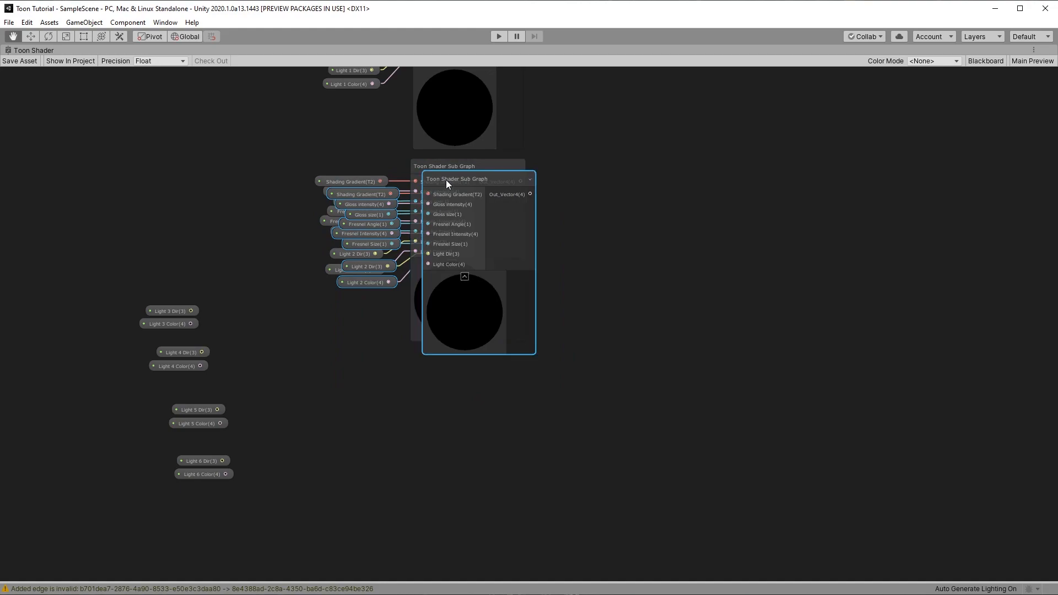
pyautogui.moveTo(445, 180); pyautogui.dragTo(435, 361)
pyautogui.moveTo(390, 477); pyautogui.dragTo(347, 441)
pyautogui.press('Delete')
pyautogui.moveTo(239, 327); pyautogui.dragTo(154, 294)
pyautogui.moveTo(179, 327); pyautogui.dragTo(415, 433)
pyautogui.moveTo(364, 481); pyautogui.dragTo(416, 443)
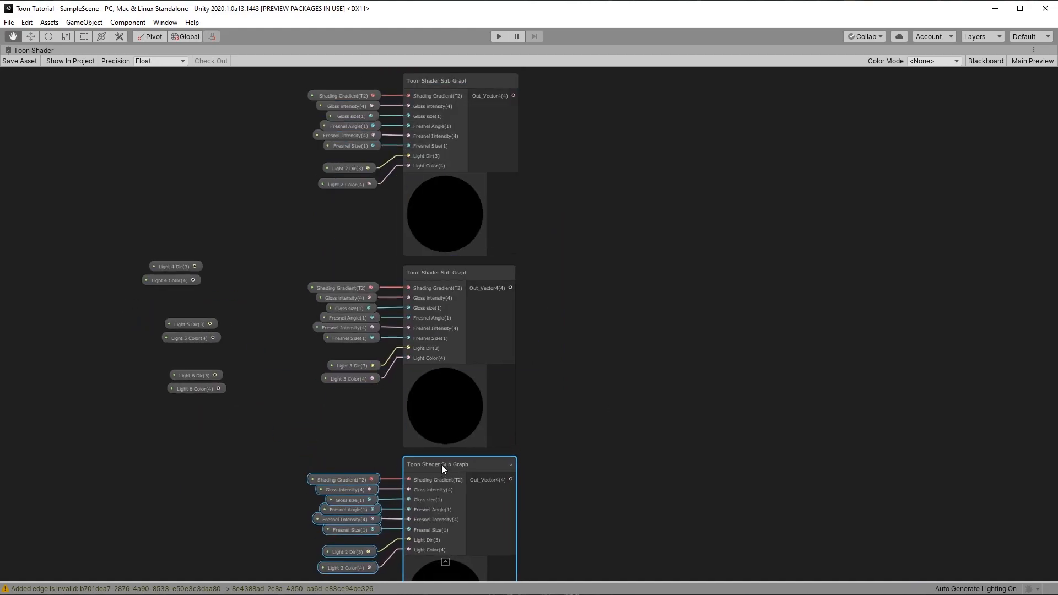
# - Connect the Light 4, 5 and 6 Dir and Color nodes to the Light Dir and Light Color inputs of their sub-graph copies
pyautogui.scroll(-3, 441, 464)
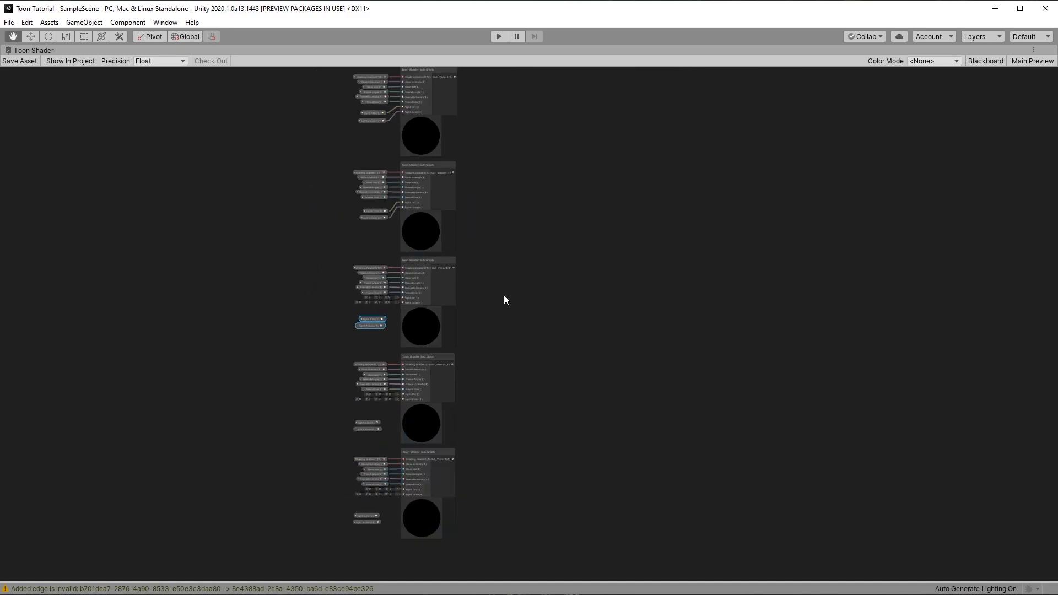
pyautogui.scroll(7, 450, 464)
pyautogui.moveTo(285, 117); pyautogui.dragTo(335, 76)
pyautogui.moveTo(285, 136); pyautogui.dragTo(335, 90)
pyautogui.moveTo(269, 407); pyautogui.dragTo(336, 333)
pyautogui.moveTo(271, 424); pyautogui.dragTo(336, 347)
pyautogui.moveTo(304, 432); pyautogui.dragTo(368, 361)
pyautogui.moveTo(305, 449); pyautogui.dragTo(368, 376)
pyautogui.scroll(-1, 318, 395)
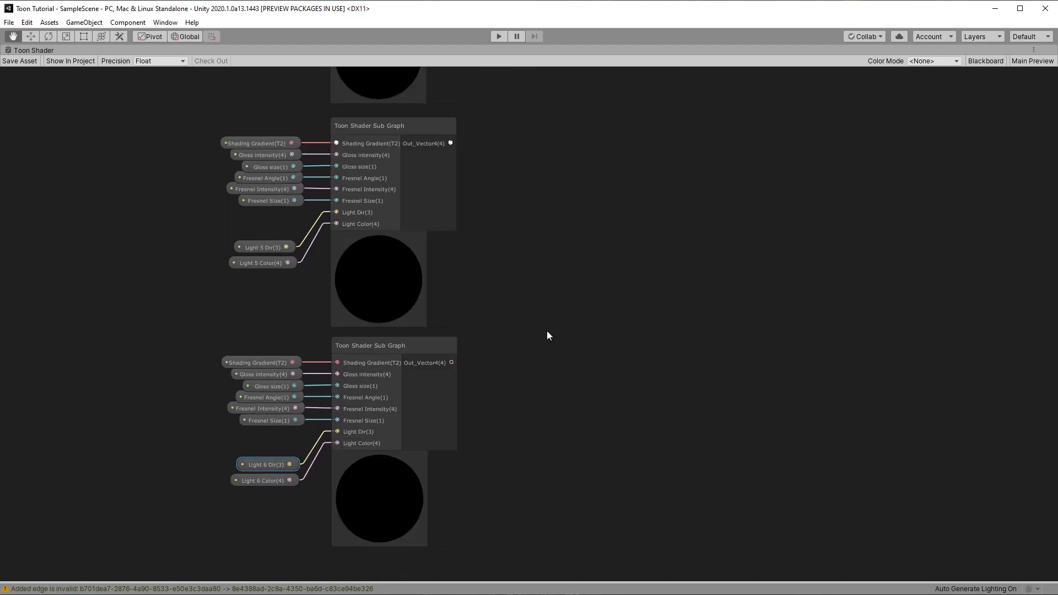
# - Add a Maximum node with the Light 6 sub-graph output in B and the Light 5 sub-graph output in A
pyautogui.moveTo(524, 409); pyautogui.dragTo(468, 464, button='middle')
pyautogui.moveTo(395, 419); pyautogui.dragTo(469, 356)
pyautogui.write('ma')
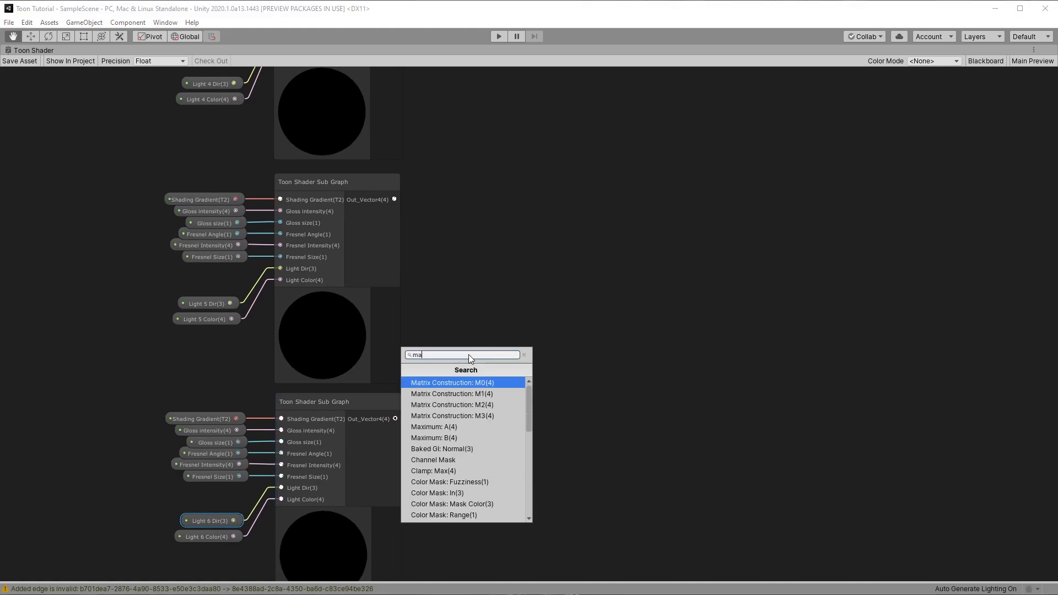
pyautogui.write('x')
pyautogui.press('Down')
pyautogui.press('Return')
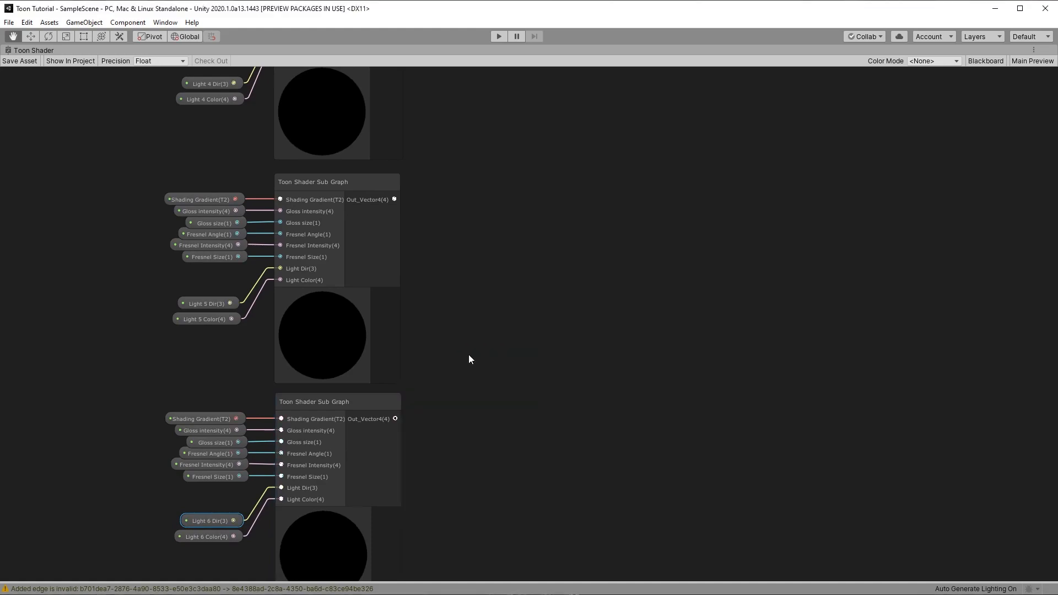
pyautogui.moveTo(503, 347); pyautogui.dragTo(495, 319)
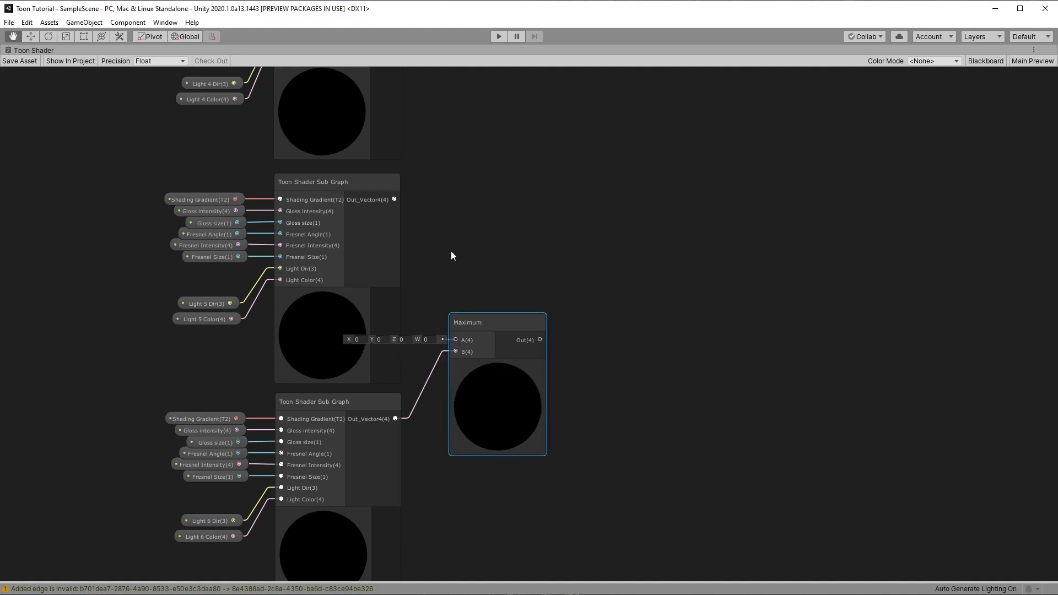
pyautogui.moveTo(396, 200); pyautogui.dragTo(439, 183)
# - Add a second Maximum node that takes the first Maximum's output in B and the Light 4 sub-graph output in A
pyautogui.moveTo(455, 161); pyautogui.dragTo(446, 430, button='middle')
pyautogui.moveTo(500, 469); pyautogui.dragTo(410, 271)
pyautogui.write('max')
pyautogui.press('Down')
pyautogui.press('Return')
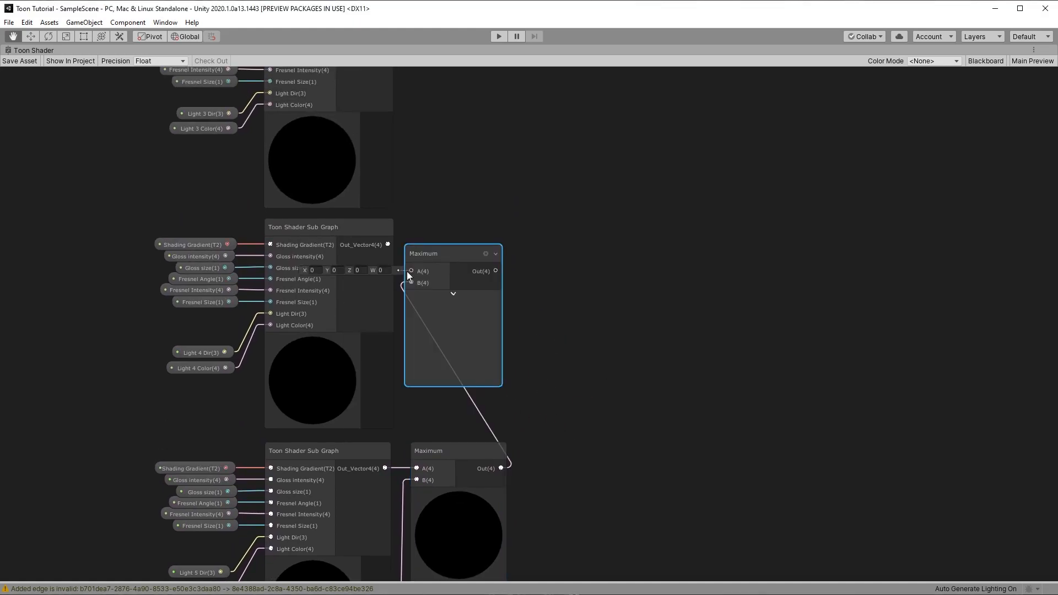
pyautogui.moveTo(388, 246); pyautogui.dragTo(436, 230)
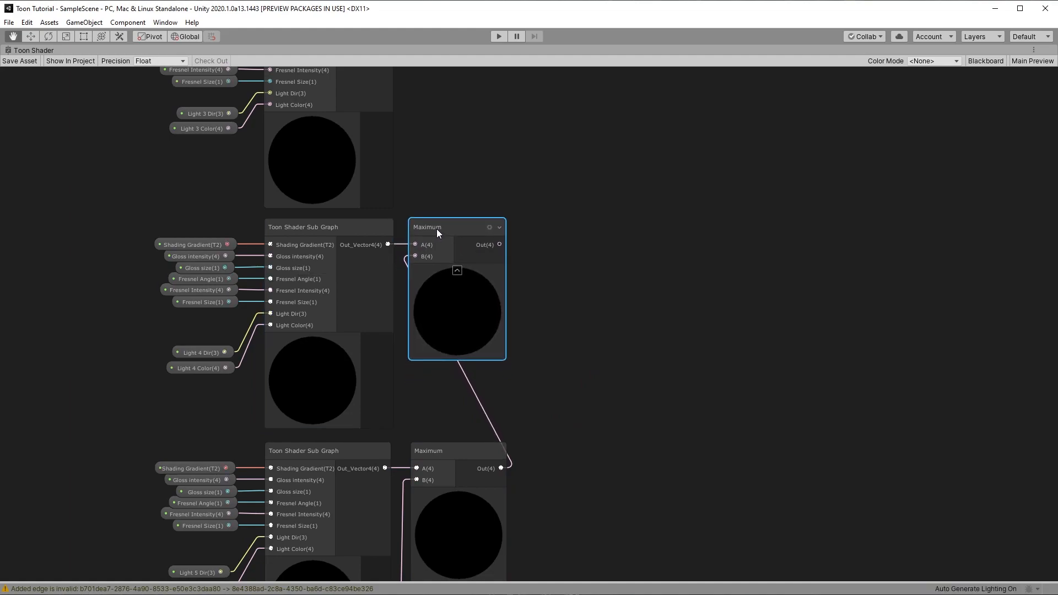
# - Collapse the previews of the Maximum nodes beside the sub-graph copies
pyautogui.click(458, 492)
pyautogui.click(451, 266)
pyautogui.click(451, 266)
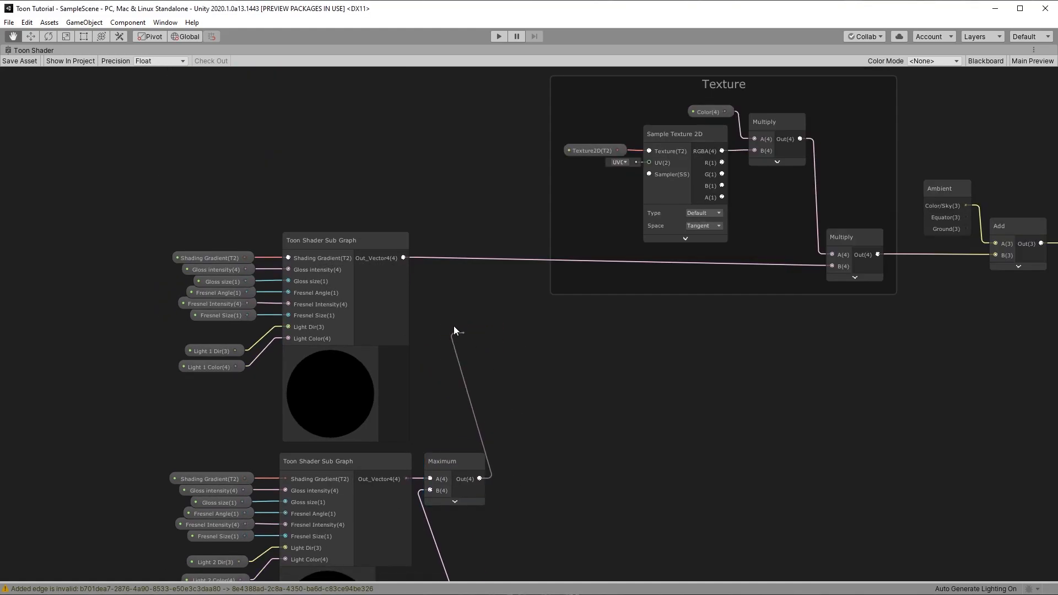
# - Add a Maximum node joining the Light 1 sub-graph output with the Maximum chain, and feed it into the Texture group's Multiply B input
pyautogui.press('space')
pyautogui.write('max')
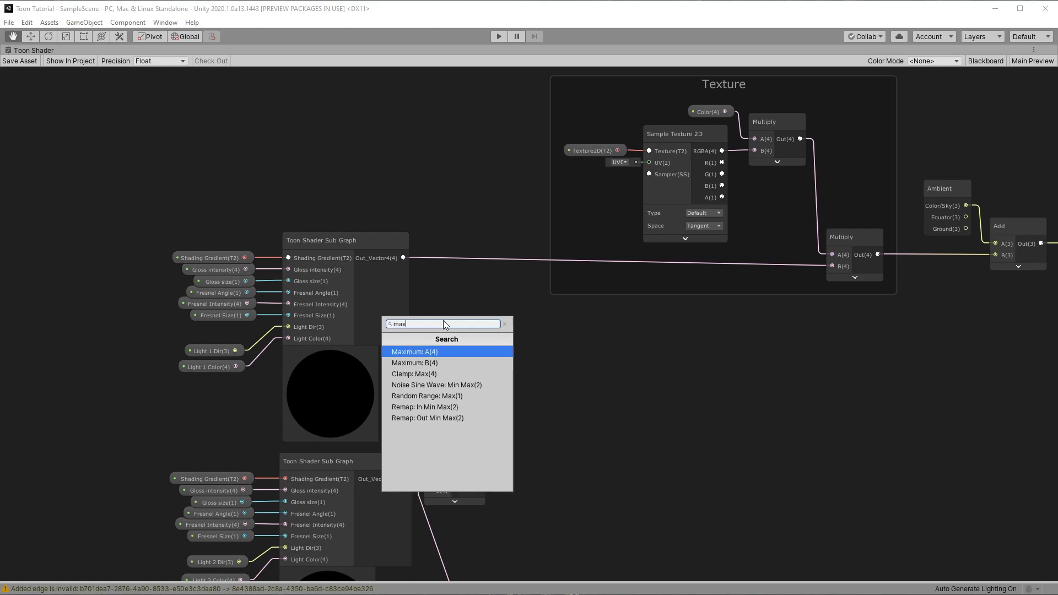
pyautogui.press('Return')
pyautogui.moveTo(402, 258); pyautogui.dragTo(447, 324)
pyautogui.moveTo(532, 323); pyautogui.dragTo(832, 266)
pyautogui.click(489, 349)
pyautogui.moveTo(464, 298); pyautogui.dragTo(448, 234)
# - Restore the maximized shader graph window to the normal editor layout and widen the Scene view
pyautogui.rightClick(38, 50)
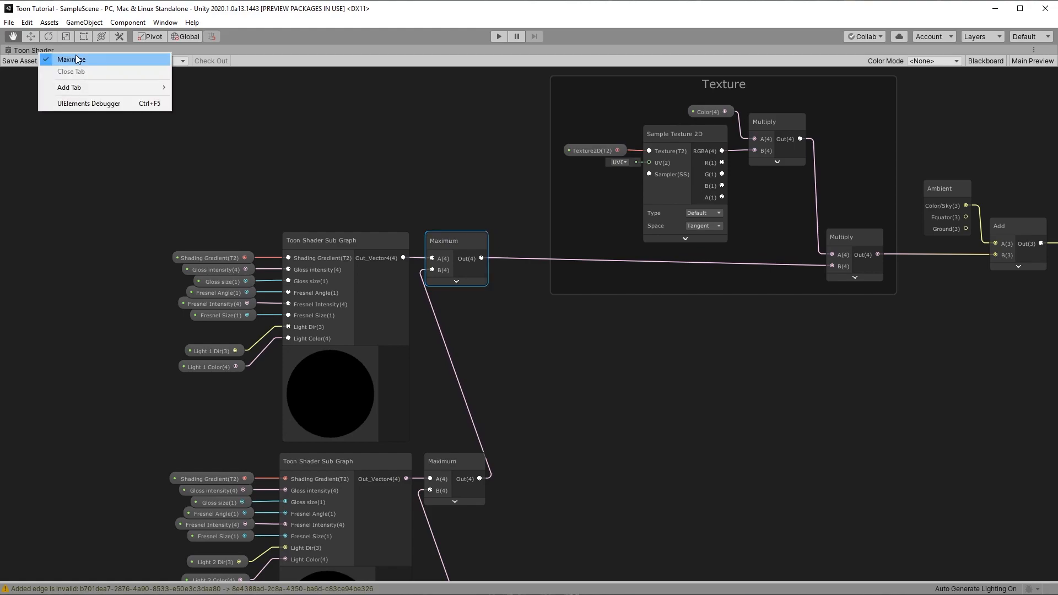
pyautogui.click(76, 61)
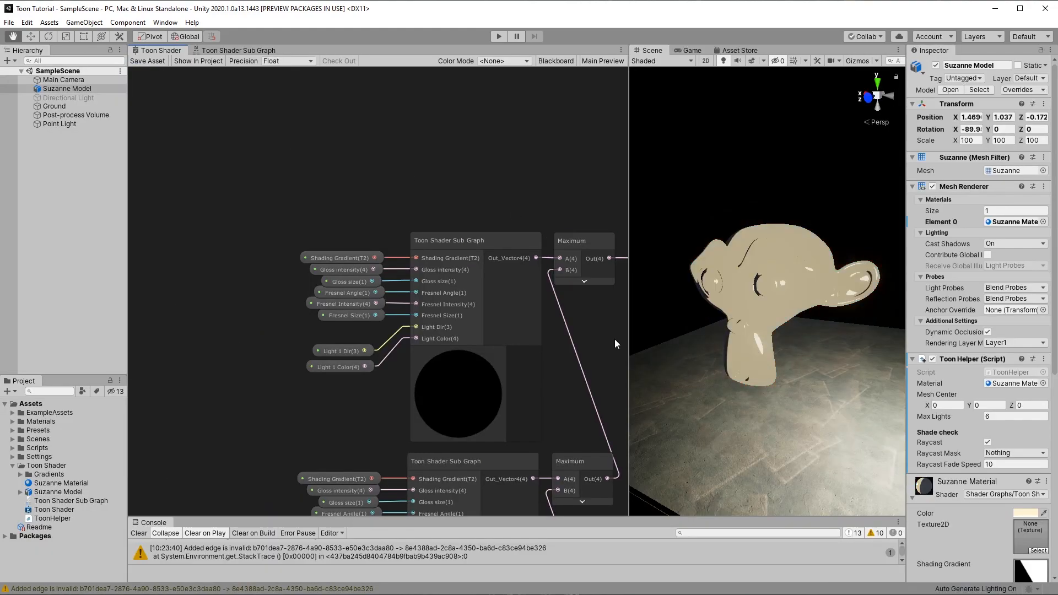
pyautogui.moveTo(629, 342); pyautogui.dragTo(275, 323)
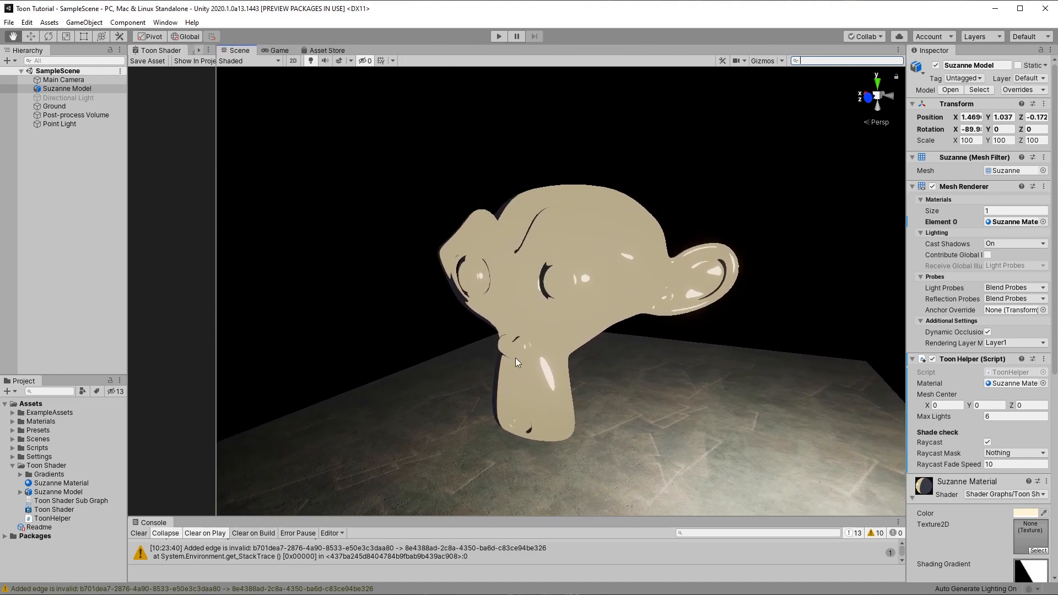
# - Examine the Suzanne model in the scene, the Toon Helper's Max Lights setting and the material's light direction and color properties
pyautogui.keyDown('alt'); pyautogui.moveTo(470, 347); pyautogui.dragTo(980, 400); pyautogui.keyUp('alt')
pyautogui.scroll(3, 970, 324)
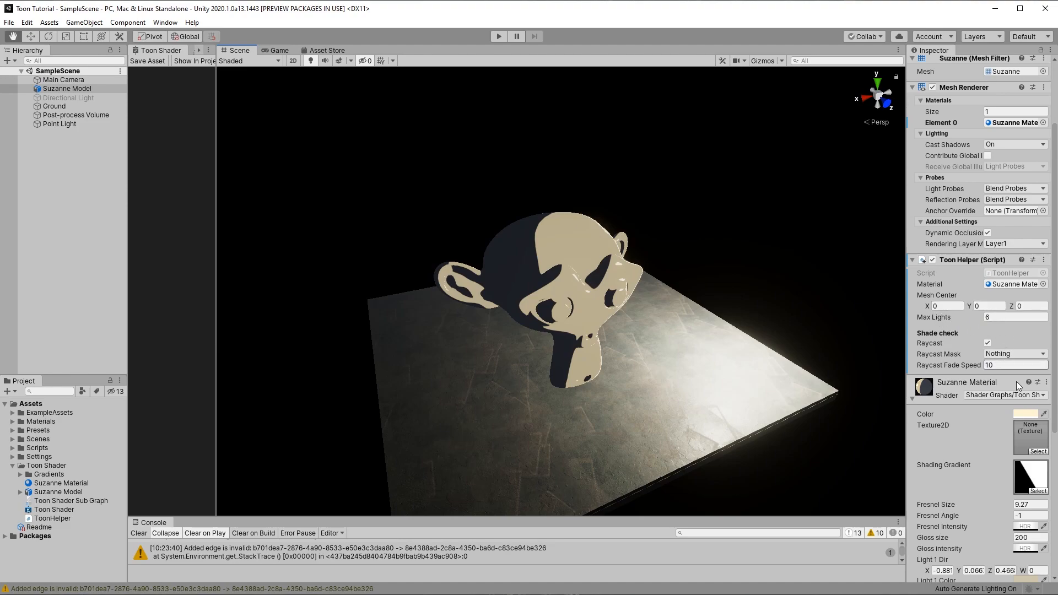
pyautogui.scroll(-6, 993, 509)
pyautogui.scroll(8, 992, 510)
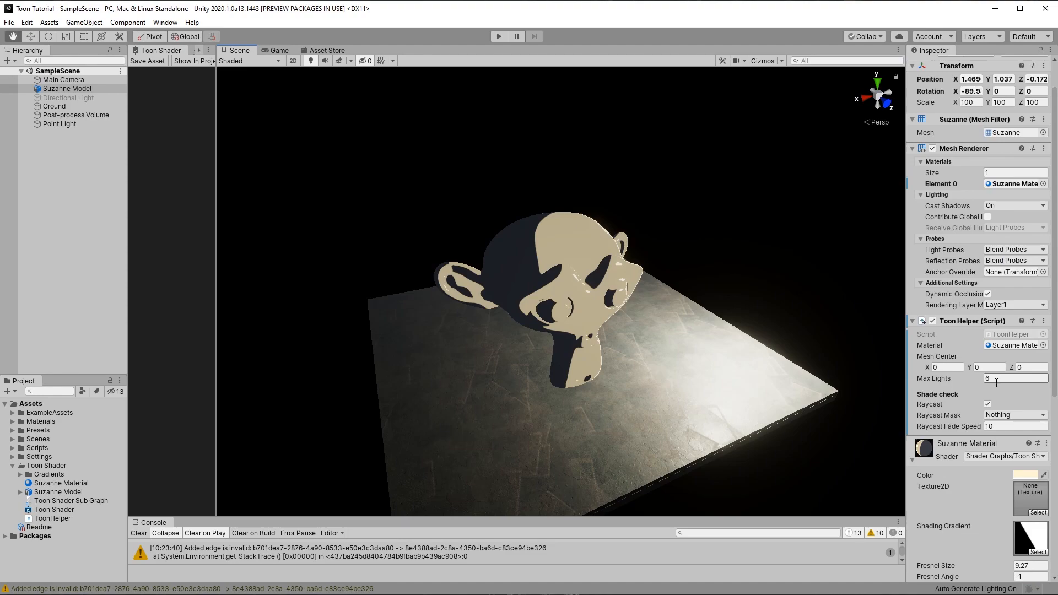
pyautogui.scroll(-3, 1002, 389)
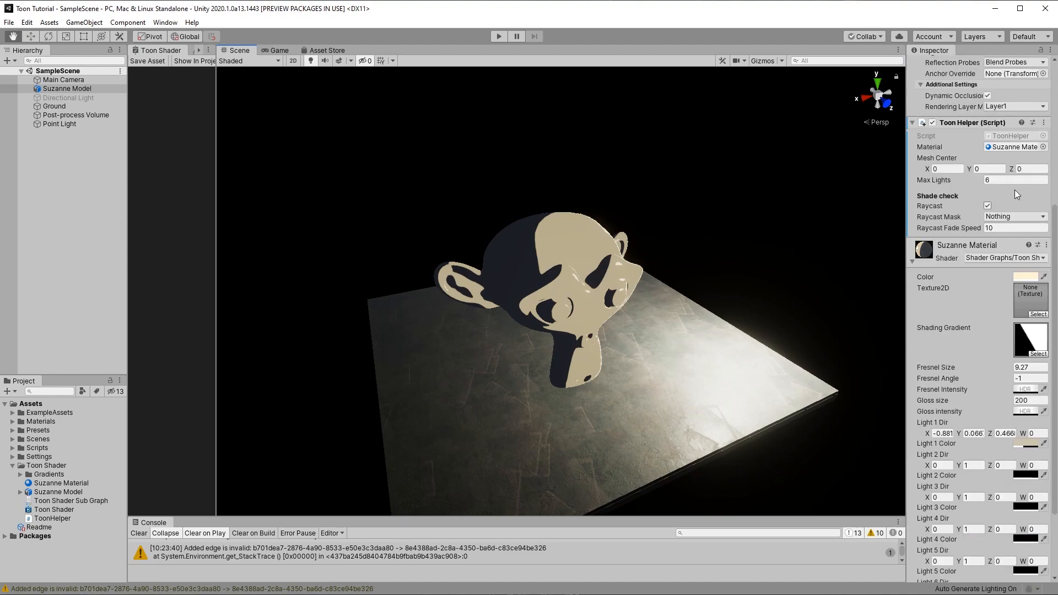
# - Duplicate the point light, place the copy beside Suzanne's ear at about X 2.83, Z -2.015, and color it green (24FF00)
pyautogui.scroll(-2, 1001, 433)
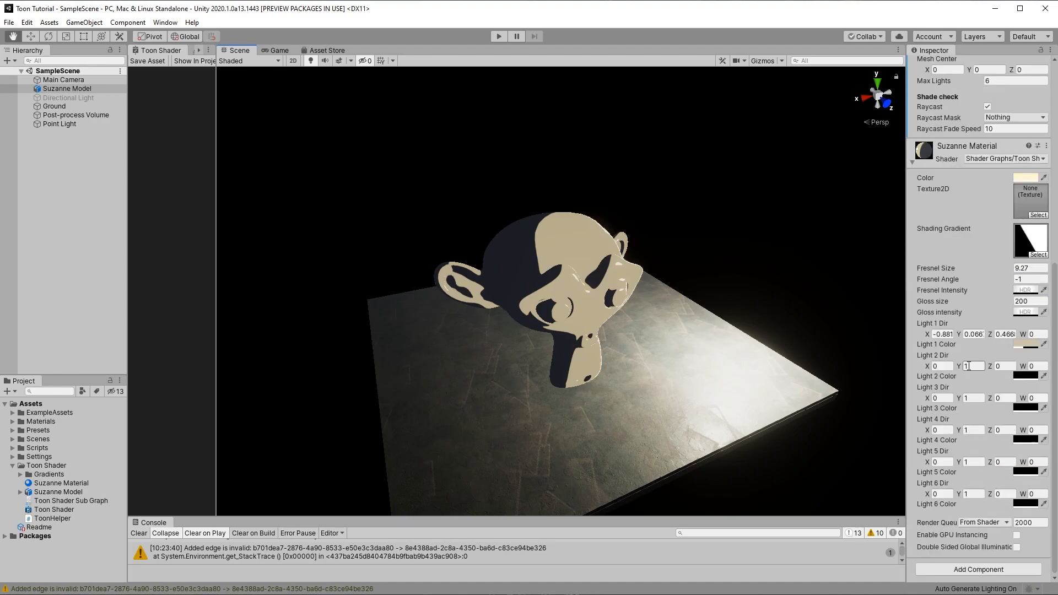
pyautogui.scroll(2, 976, 311)
pyautogui.scroll(10, 979, 302)
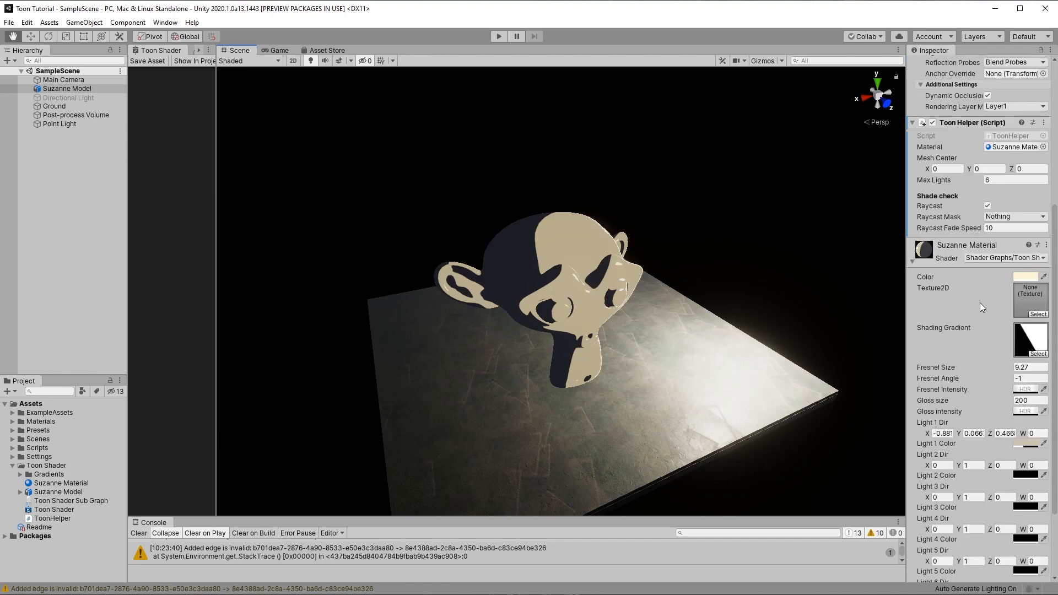
pyautogui.click(764, 290)
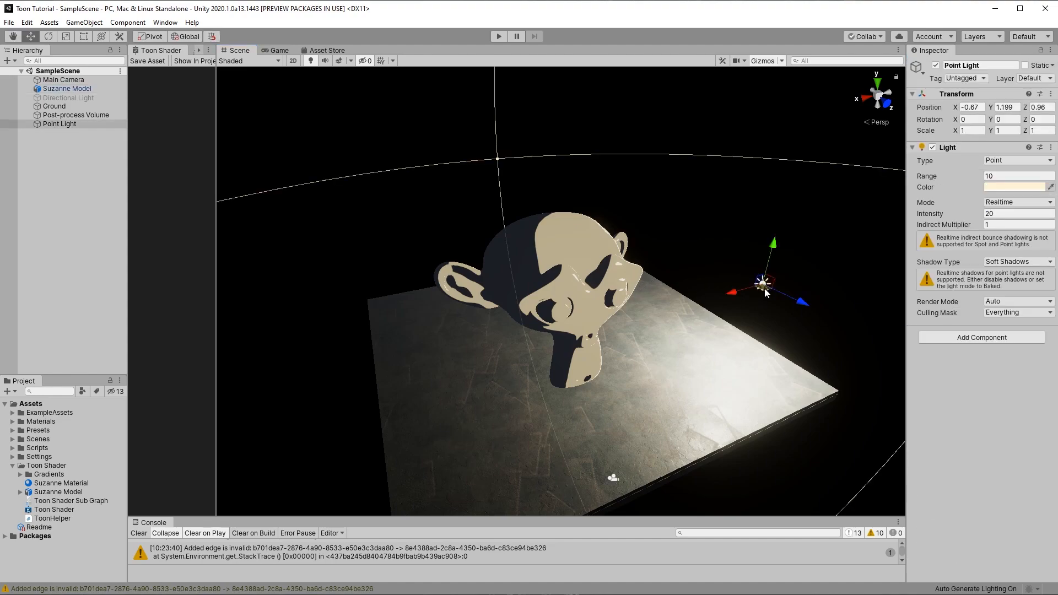
pyautogui.hotkey('ctrl', 'd')
pyautogui.moveTo(764, 292); pyautogui.dragTo(413, 255)
pyautogui.click(1013, 187)
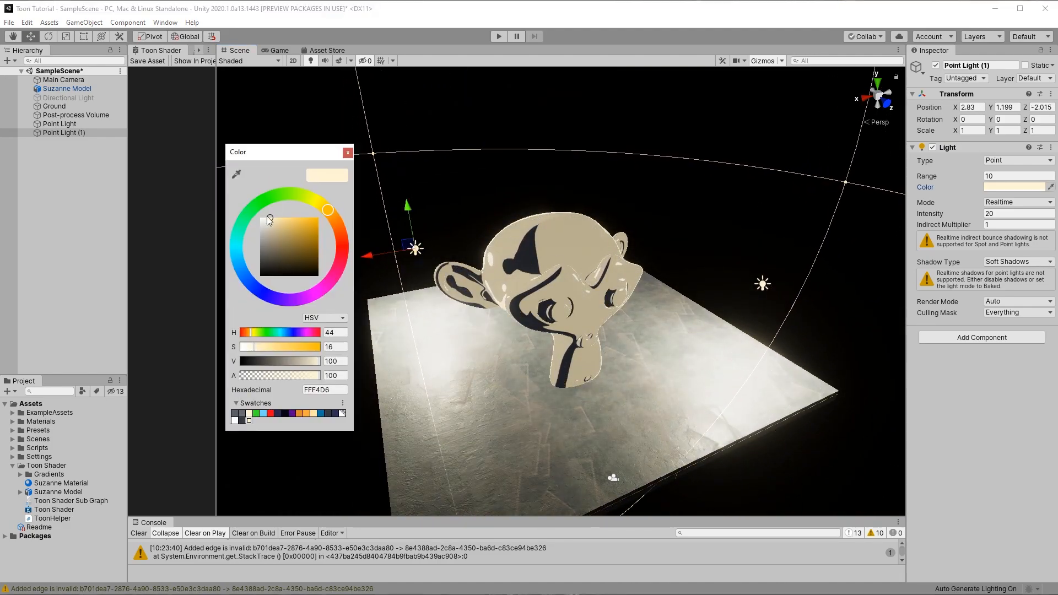
pyautogui.moveTo(302, 247); pyautogui.dragTo(325, 213)
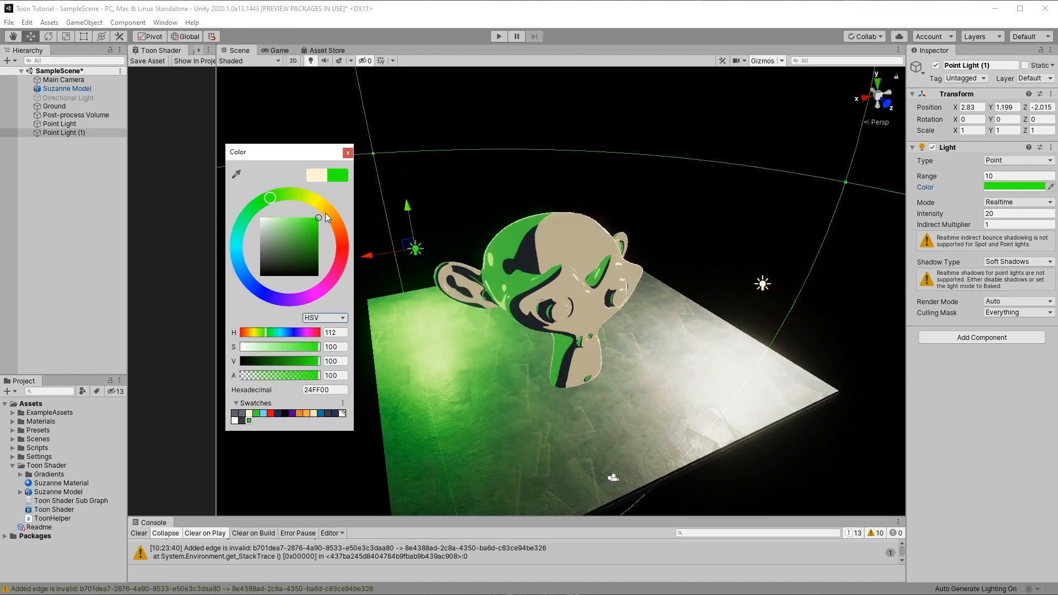
pyautogui.click(347, 152)
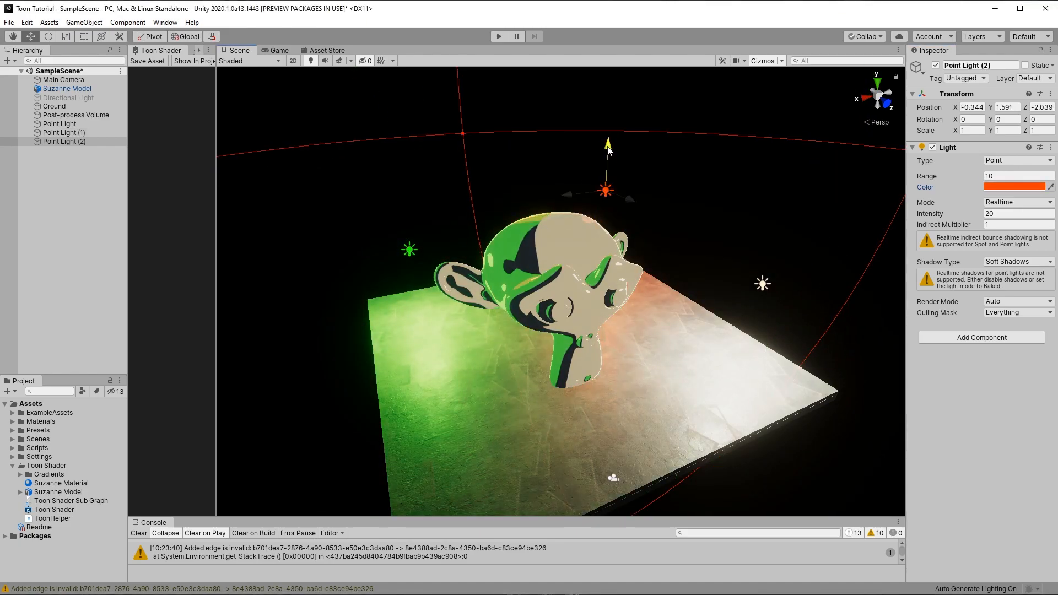
# - Raise the red point light above Suzanne and inspect the model under the colored lights from another angle
pyautogui.moveTo(608, 149); pyautogui.dragTo(619, 112)
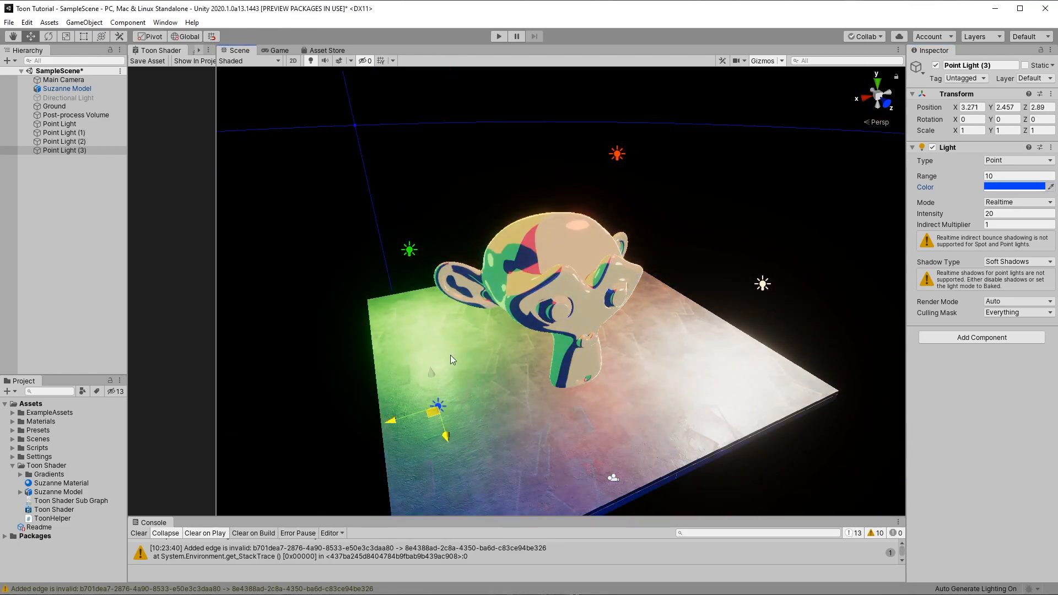
pyautogui.click(670, 274)
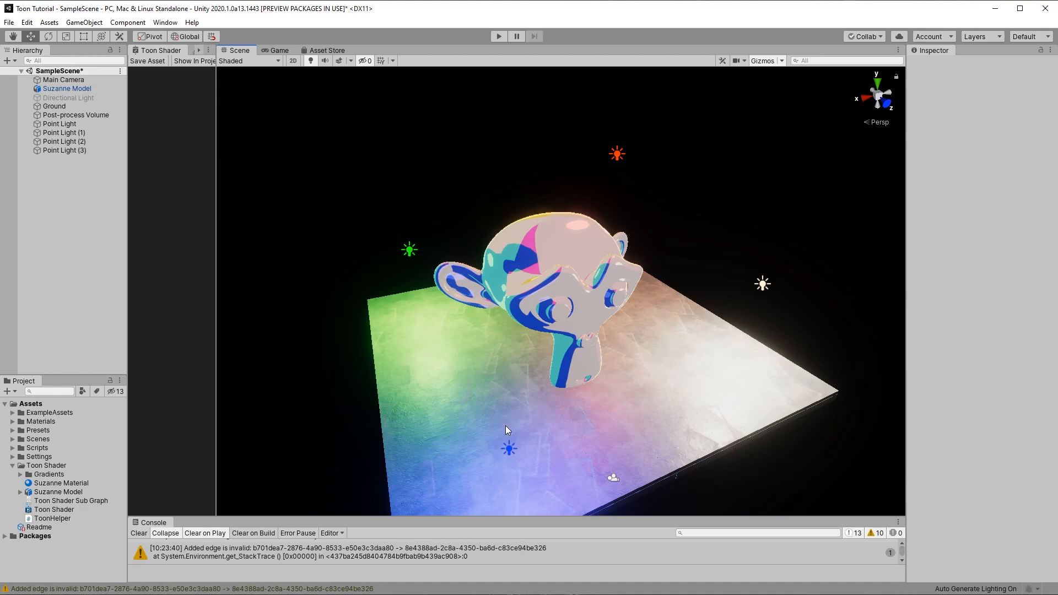
pyautogui.keyDown('alt'); pyautogui.moveTo(551, 420); pyautogui.dragTo(791, 316); pyautogui.keyUp('alt')
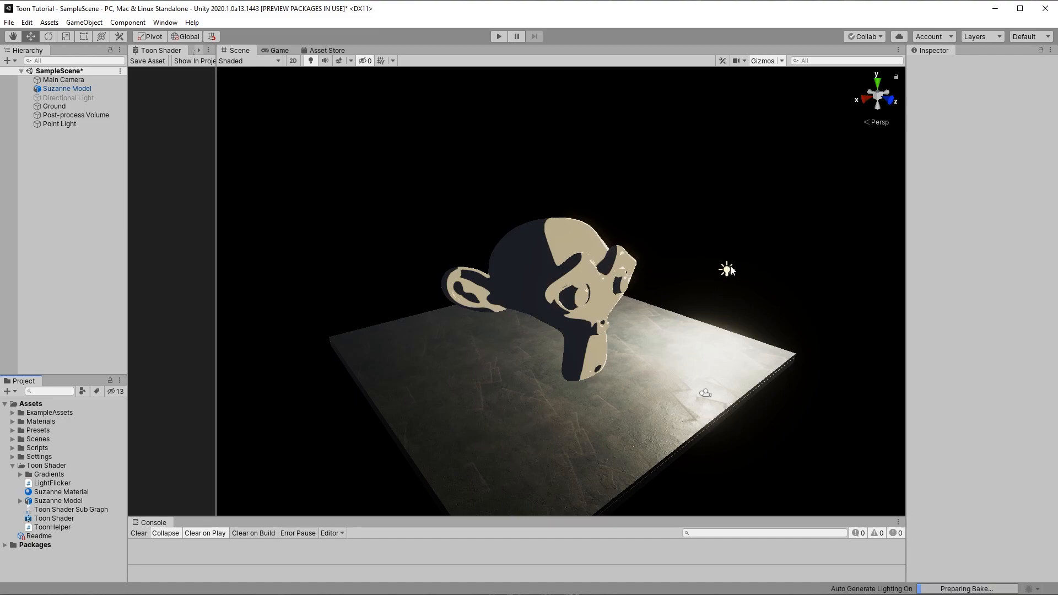
# - Attach the LightFlicker script to the Point Light and run the scene in play mode
pyautogui.click(97, 480)
pyautogui.moveTo(729, 274); pyautogui.dragTo(727, 273)
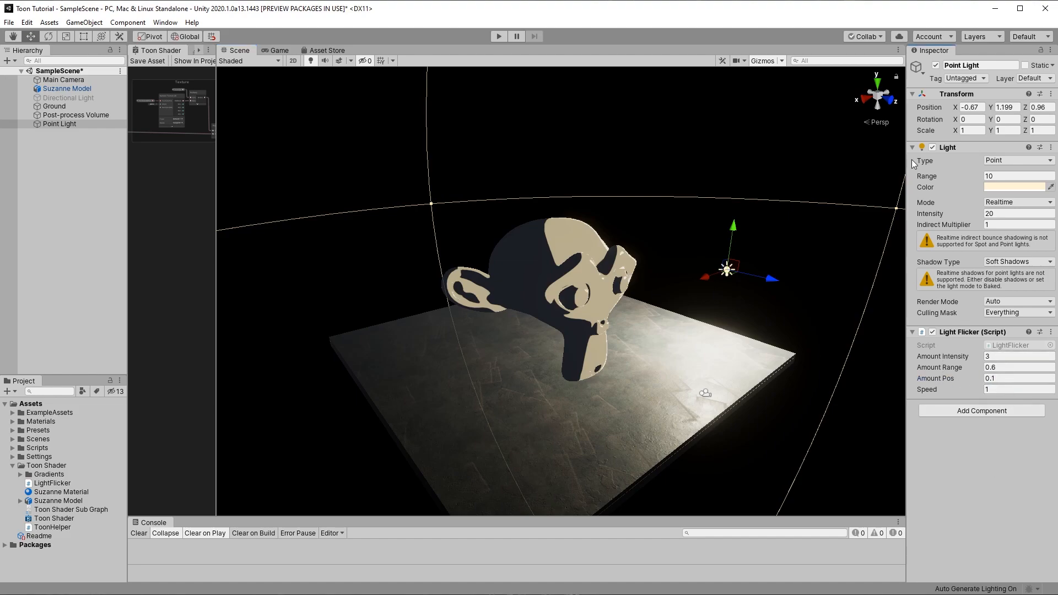
pyautogui.click(500, 36)
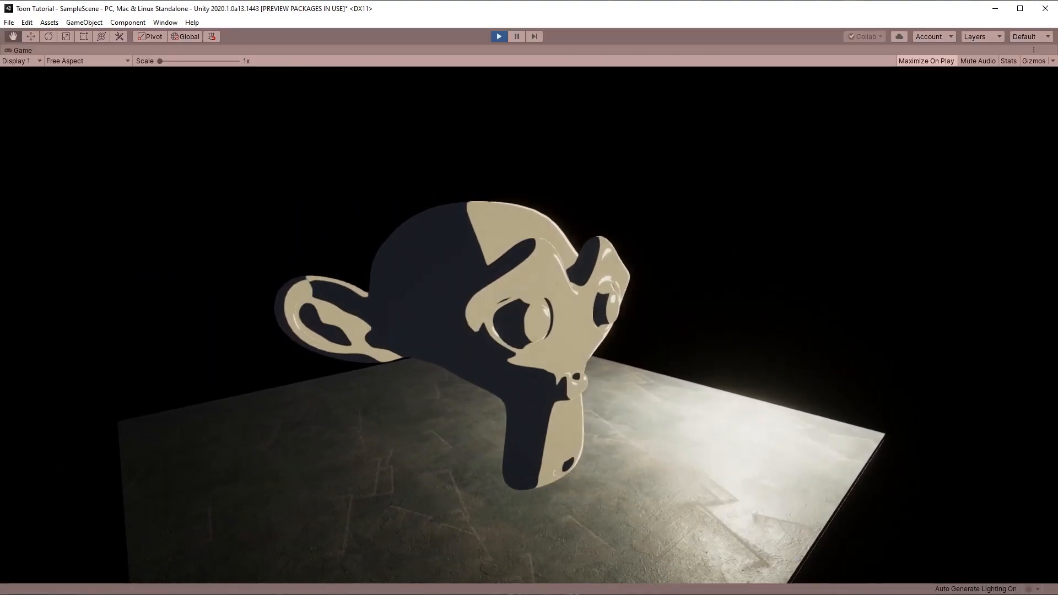
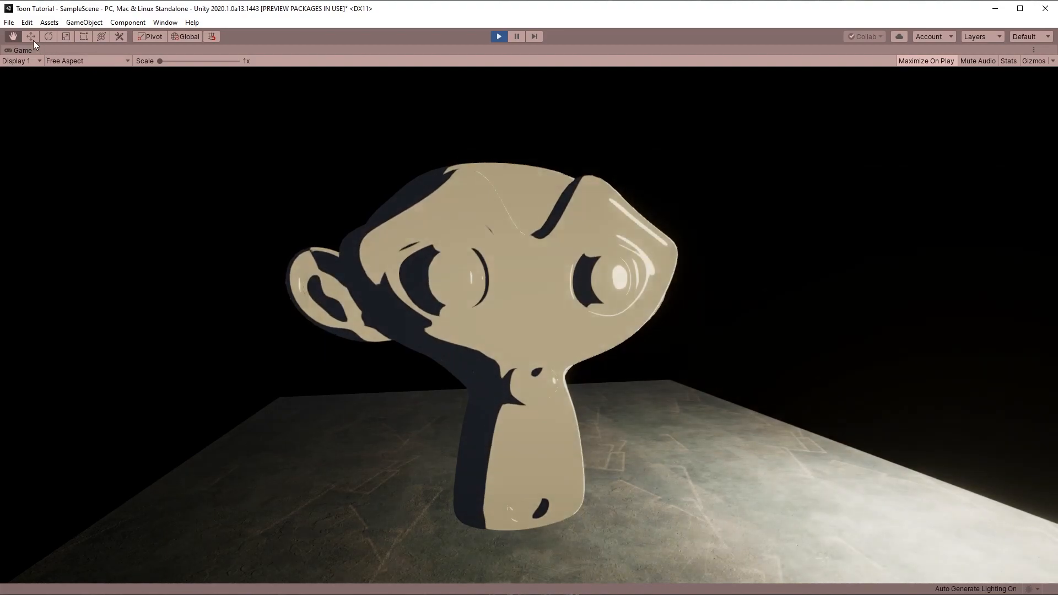
# - Restore the maximized Game view, return to the Scene view, and set the Point Light's Light Flicker Amount Pos to 0
pyautogui.rightClick(18, 51)
pyautogui.click(48, 86)
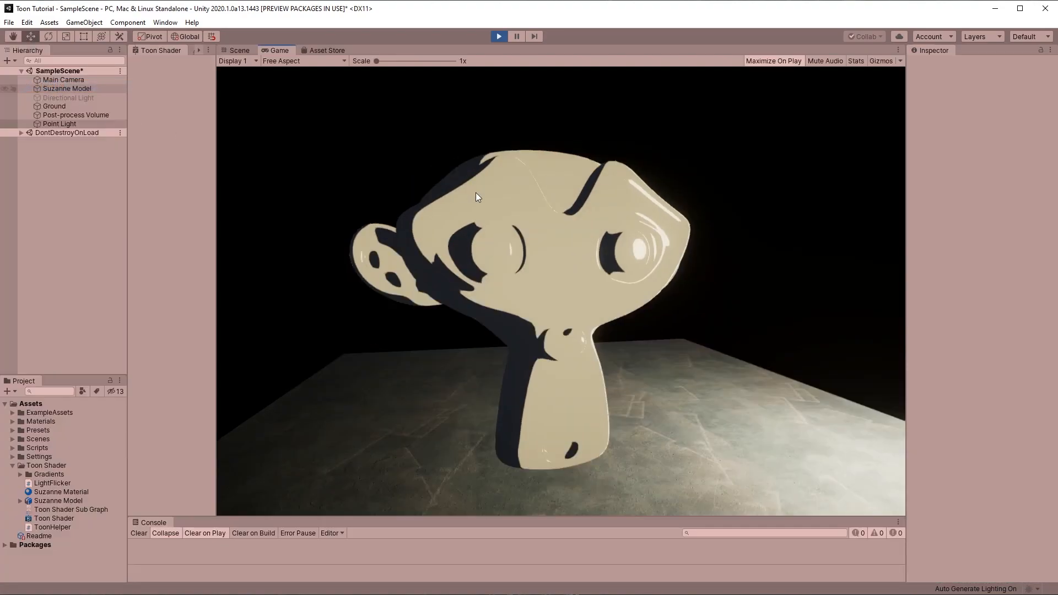
pyautogui.hotkey('ctrl', '1')
pyautogui.moveTo(951, 379); pyautogui.dragTo(841, 382)
pyautogui.click(1009, 378)
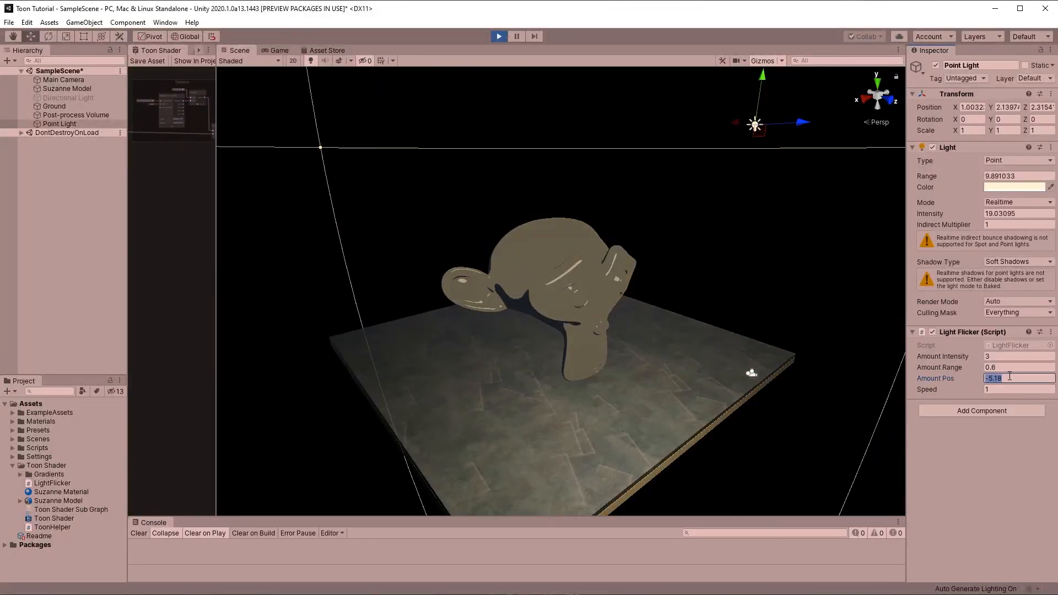
pyautogui.write('0')
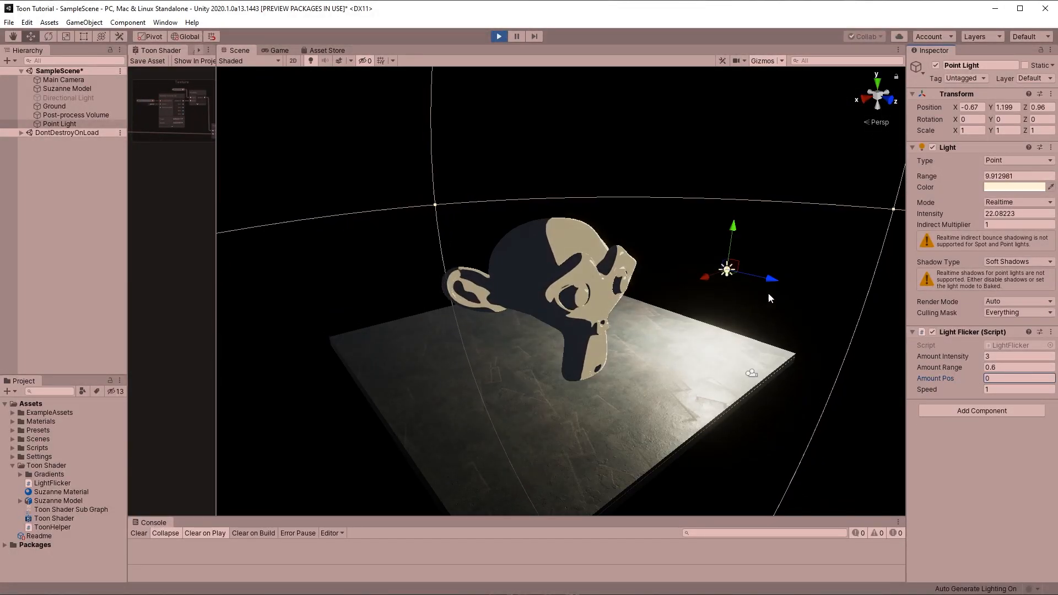
# - Select the Suzanne model and try Gradient E3 and Gradient E4 as its material's Shading Gradient
pyautogui.click(784, 234)
pyautogui.keyDown('alt'); pyautogui.scroll(4, 723, 267); pyautogui.keyUp('alt')
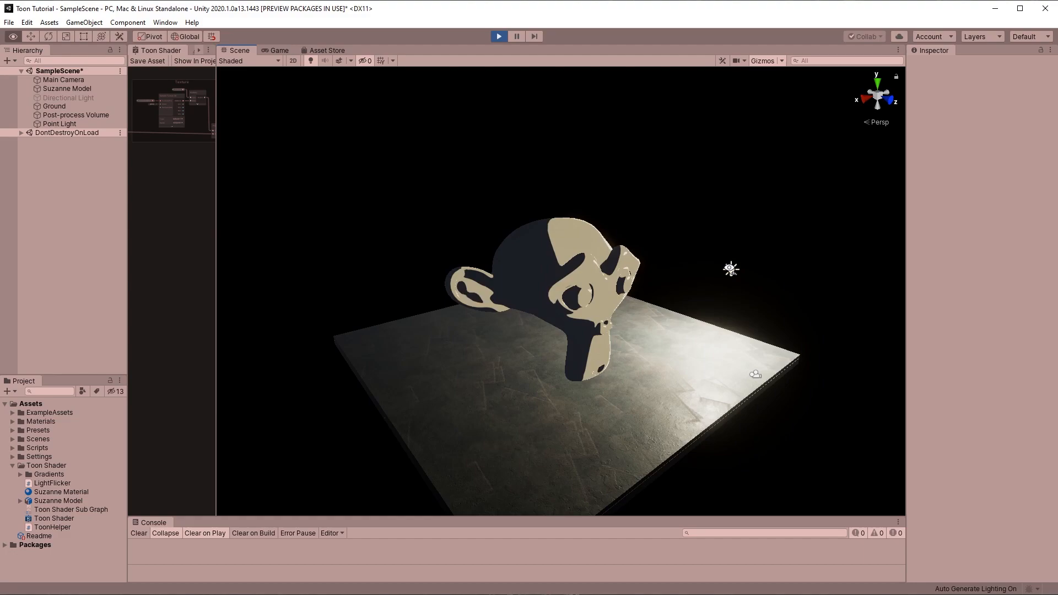
pyautogui.keyDown('alt'); pyautogui.moveTo(723, 267); pyautogui.dragTo(421, 274); pyautogui.keyUp('alt')
pyautogui.click(420, 275)
pyautogui.scroll(-3, 980, 331)
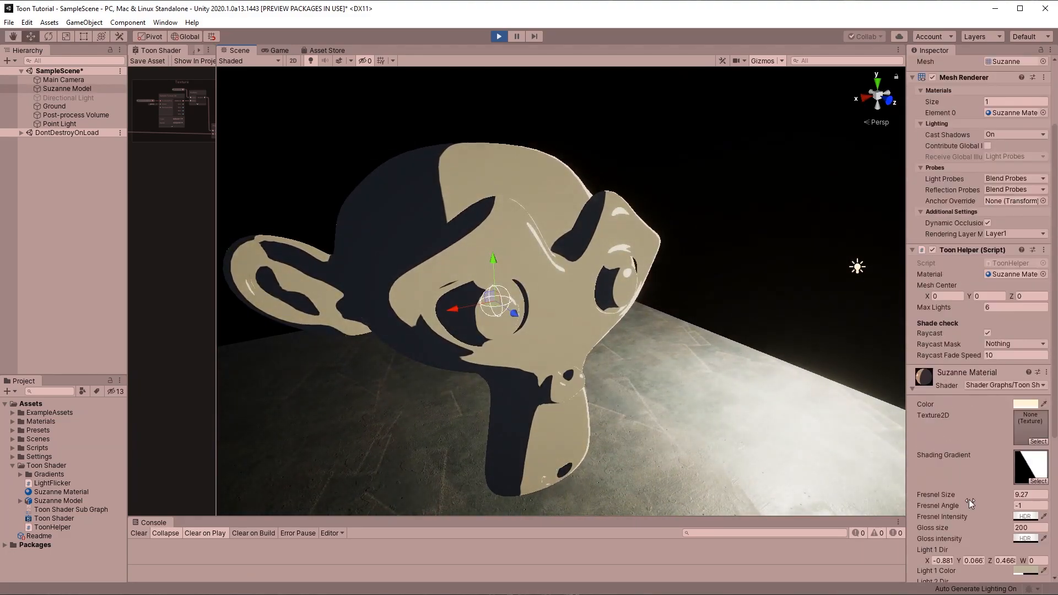
pyautogui.click(1038, 481)
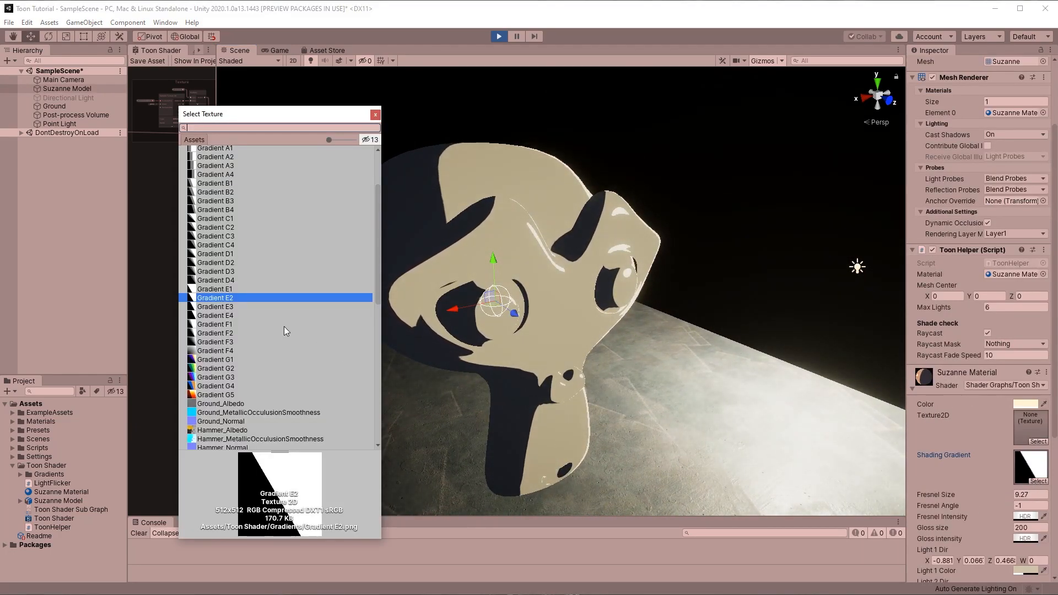
pyautogui.press('Down')
pyautogui.press('Down')
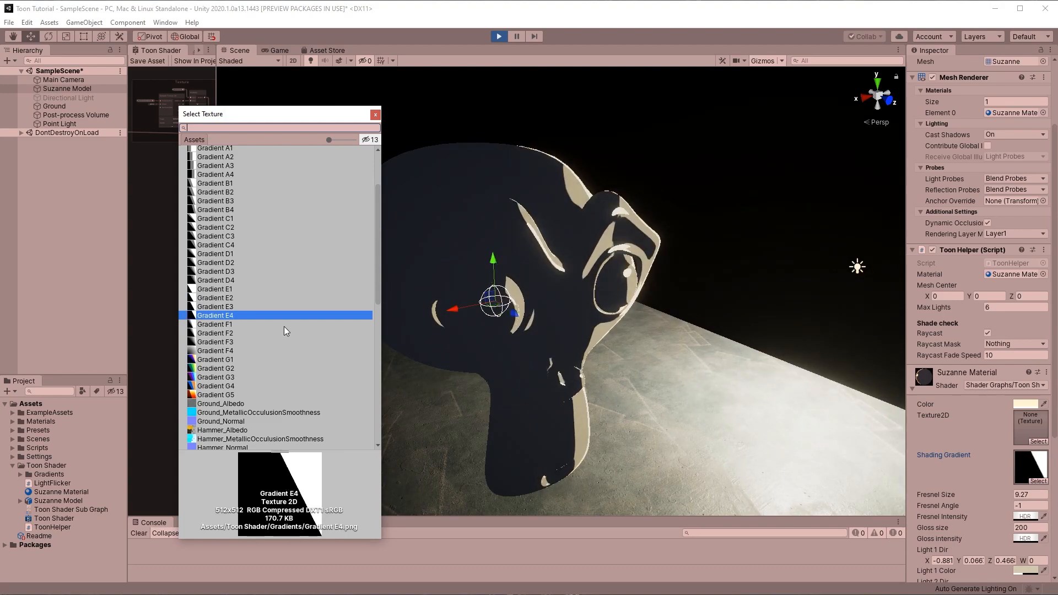
# - Try the three-tone textures Gradient A1 through Gradient A4 as the Shading Gradient
pyautogui.scroll(3, 217, 218)
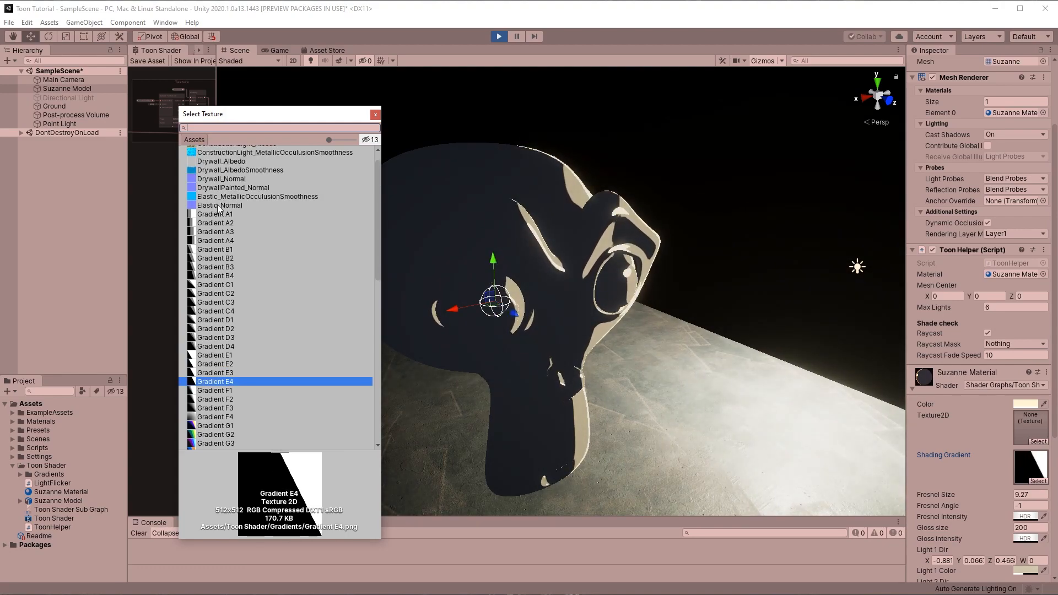
pyautogui.click(215, 216)
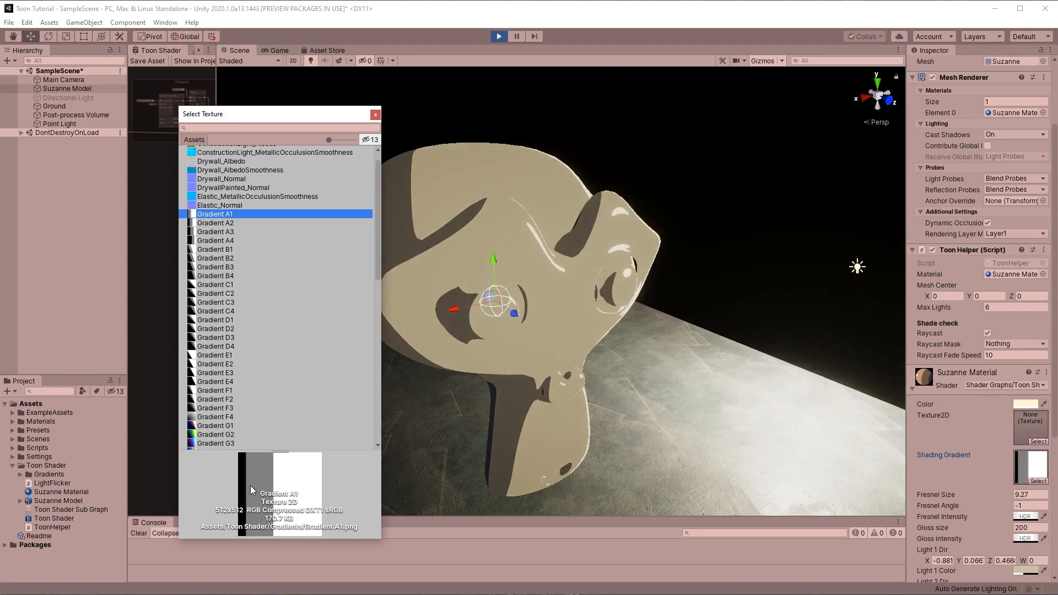
pyautogui.press('Down')
pyautogui.press('Down')
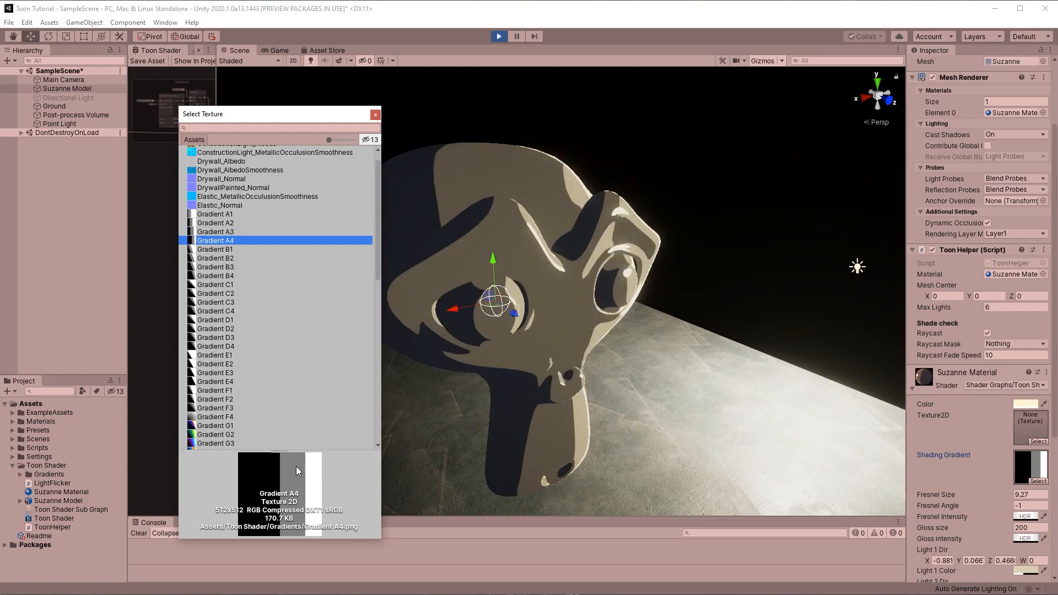
# - Preview the slanted three-tone textures Gradient B1 through Gradient C2 as the Shading Gradient
pyautogui.press('Down')
pyautogui.press('Down')
pyautogui.press('Up')
pyautogui.press('Down')
pyautogui.press('Down')
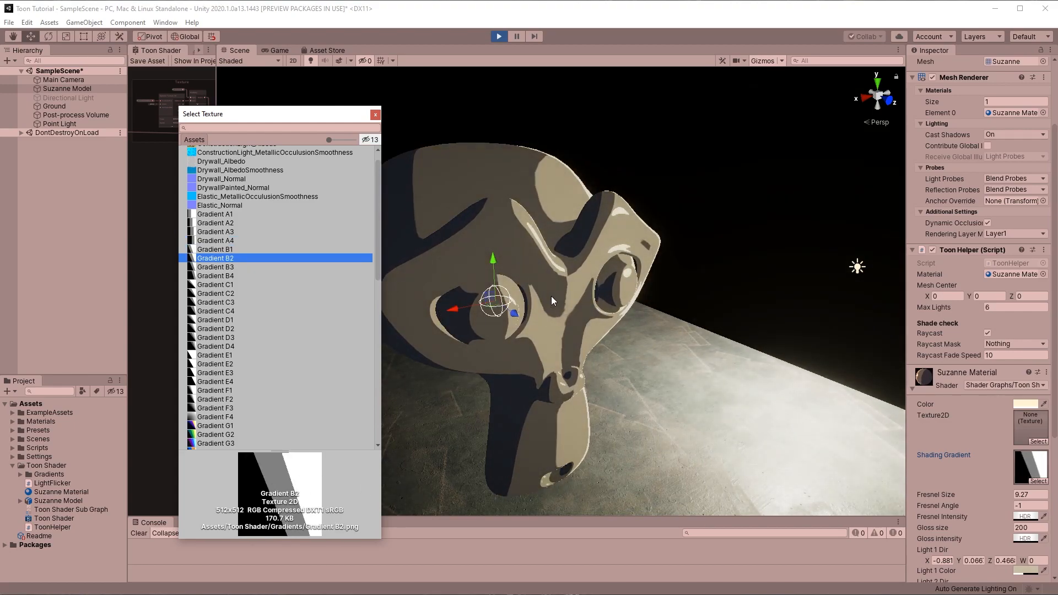
pyautogui.press('Down')
pyautogui.press('Down')
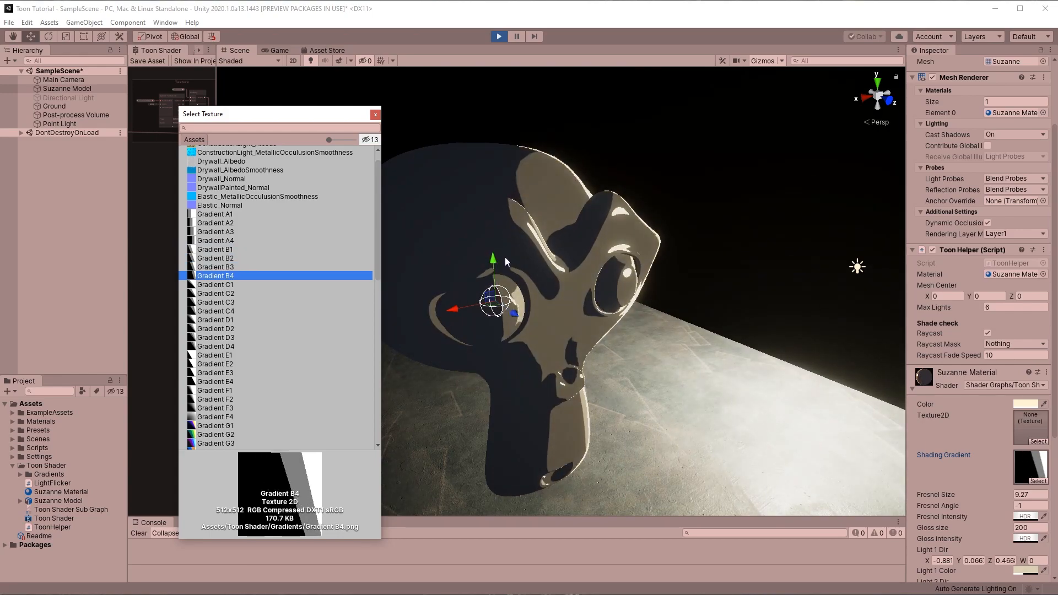
pyautogui.press('Down')
pyautogui.press('Down')
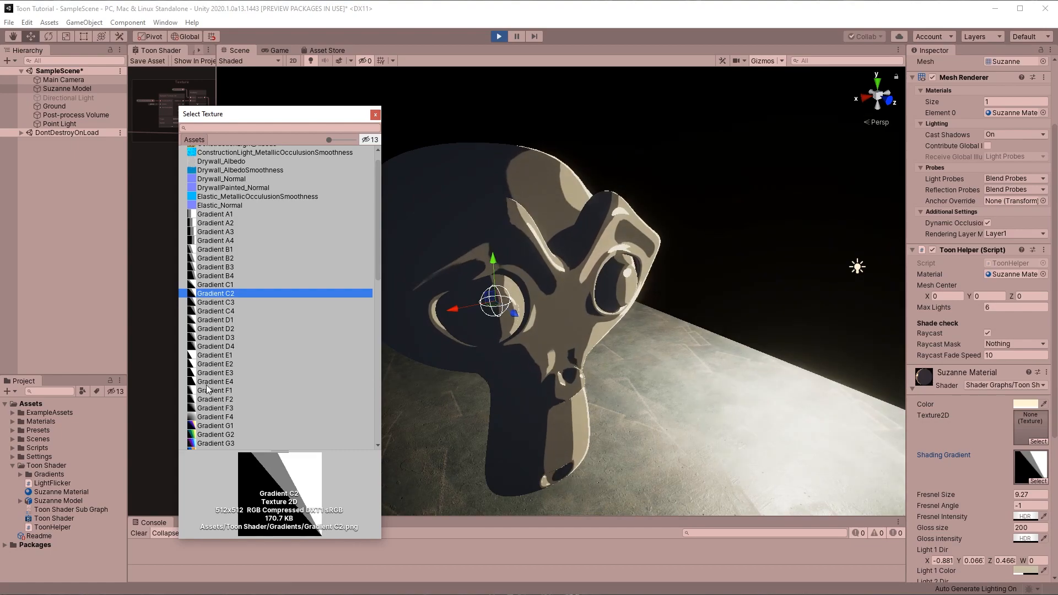
# - Try the smooth textures Gradient F1 through Gradient F4 as the Shading Gradient and inspect Suzanne's soft shading
pyautogui.click(210, 390)
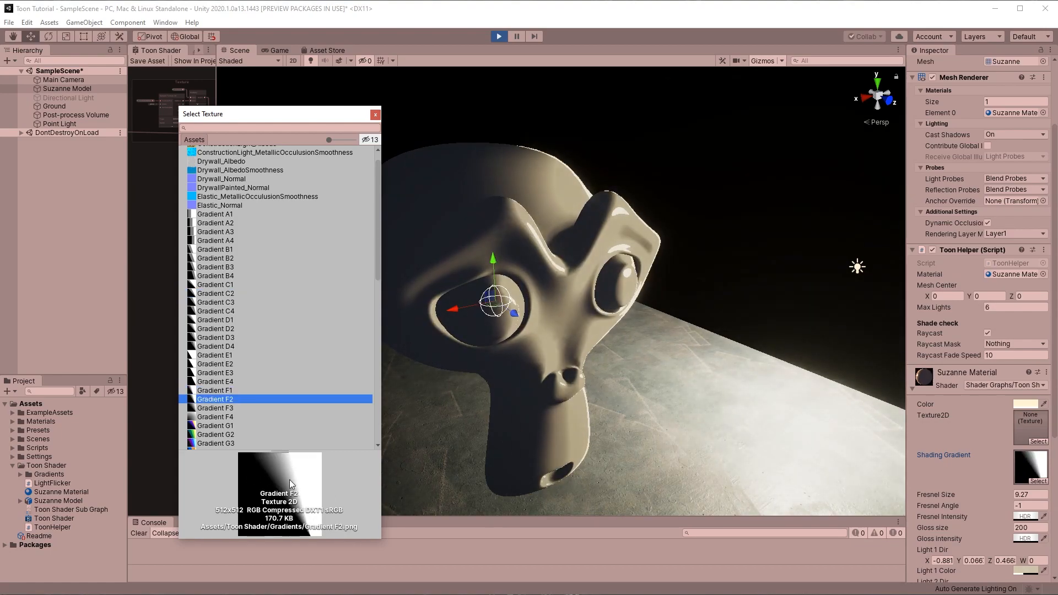
pyautogui.press('Down')
pyautogui.press('Down')
pyautogui.press('Down')
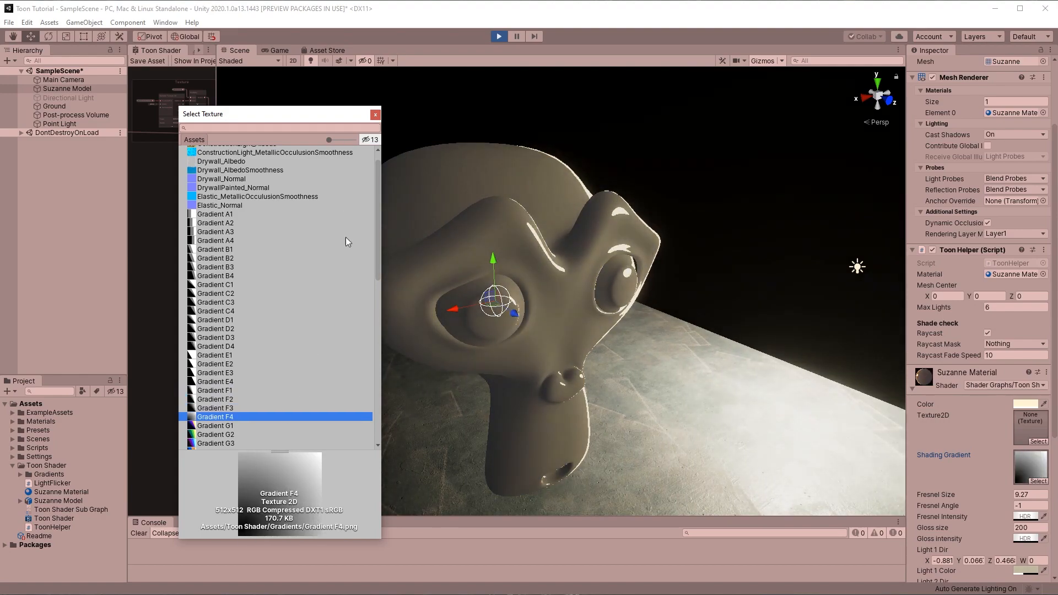
pyautogui.click(374, 114)
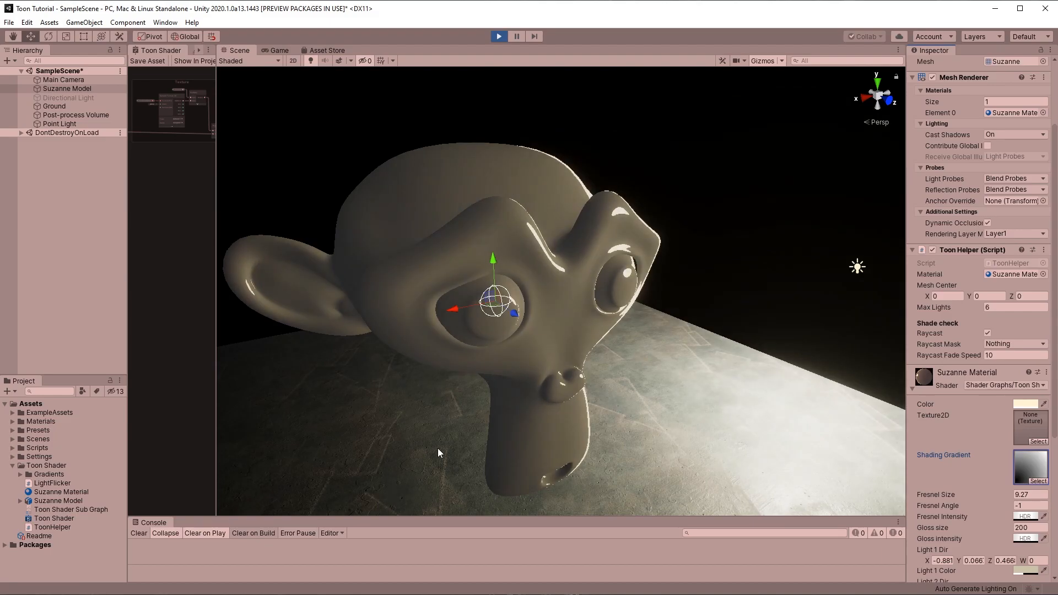
pyautogui.moveTo(434, 417)
pyautogui.keyDown('alt'); pyautogui.mouseDown()
pyautogui.moveTo(479, 420)
pyautogui.moveTo(649, 366)
pyautogui.moveTo(711, 404)
pyautogui.moveTo(737, 531)
pyautogui.moveTo(640, 563)
pyautogui.moveTo(462, 427)
pyautogui.mouseUp(); pyautogui.keyUp('alt')
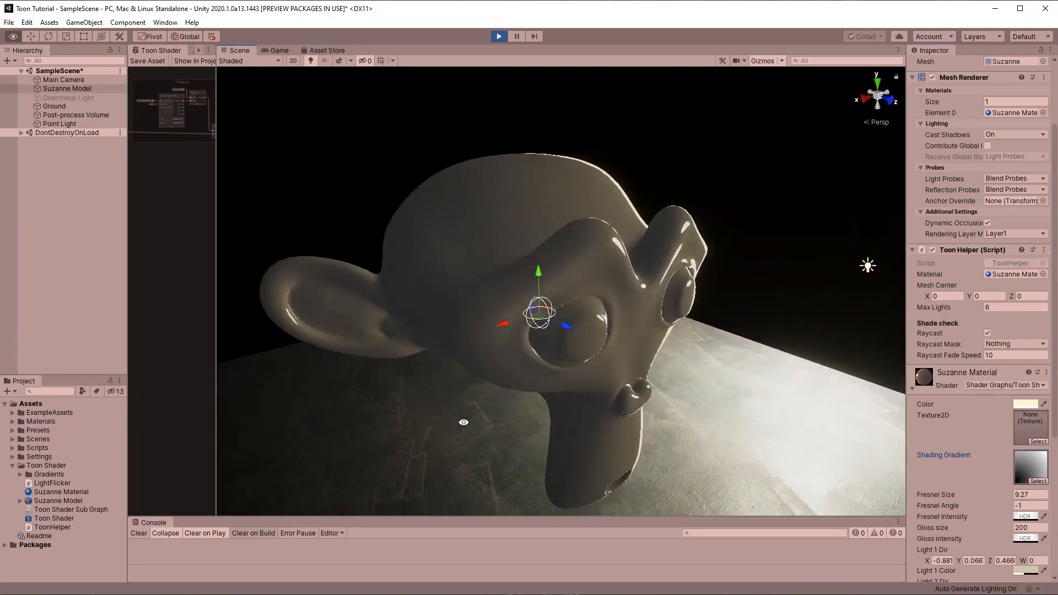
# - Try the colored textures Gradient G1 through Gradient G5 as the Shading Gradient, enlarging the preview of Gradient G5
pyautogui.click(187, 284)
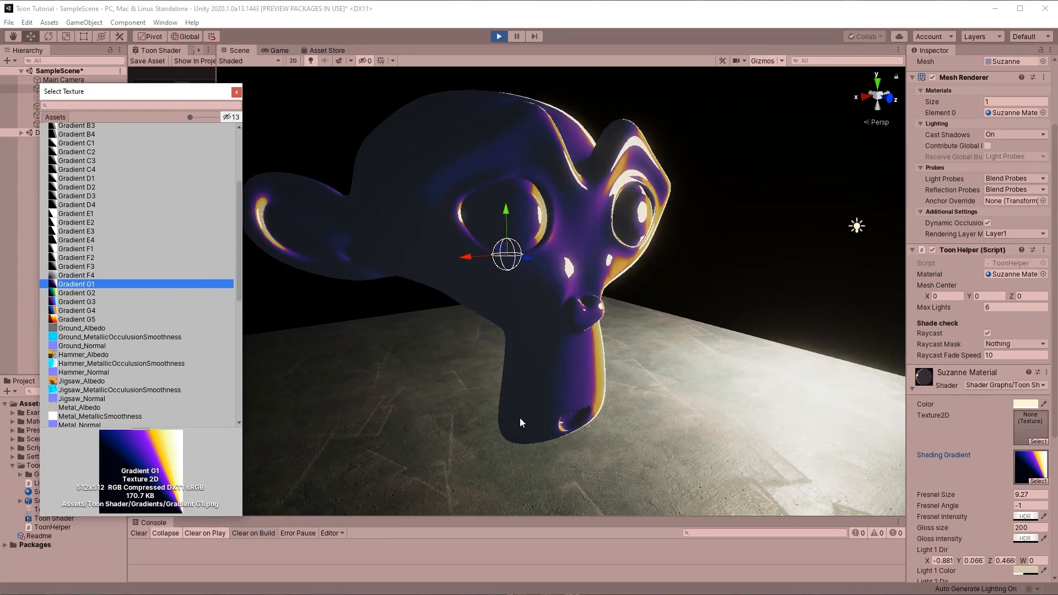
pyautogui.press('Down')
pyautogui.press('Down')
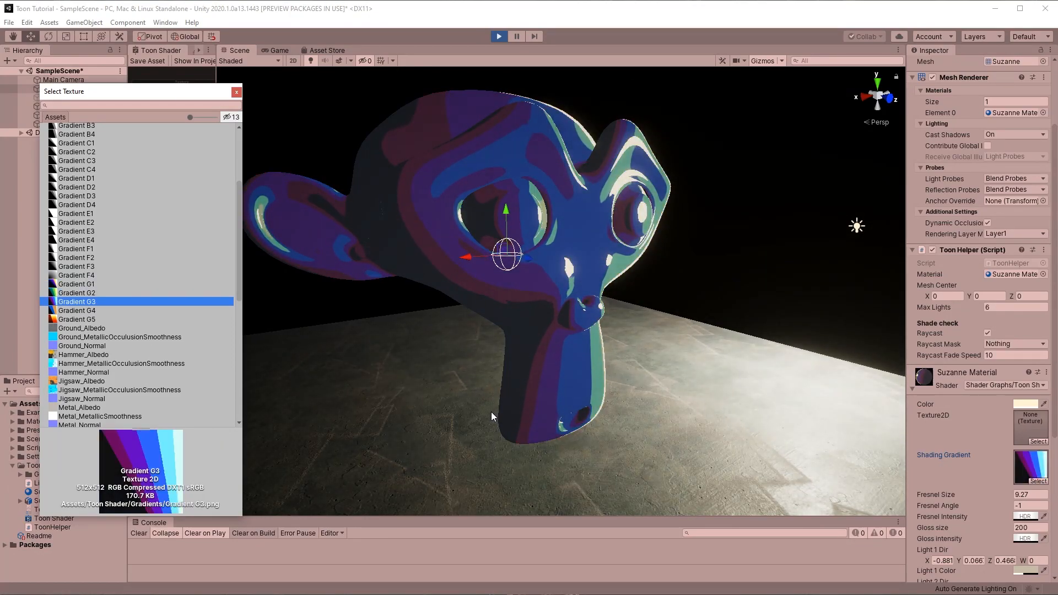
pyautogui.press('Down')
pyautogui.press('Down')
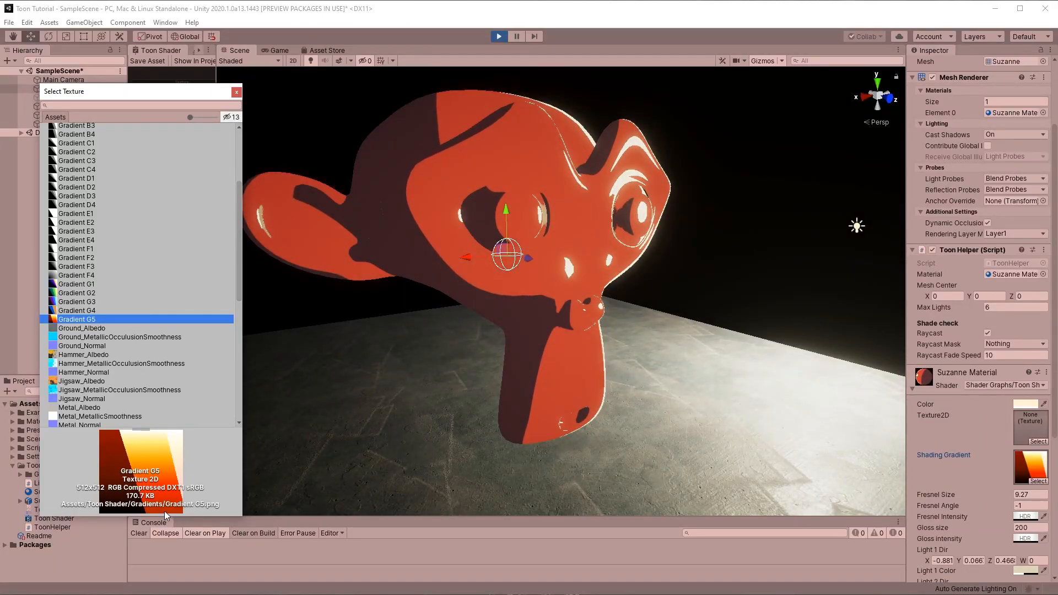
pyautogui.moveTo(144, 434); pyautogui.dragTo(141, 343)
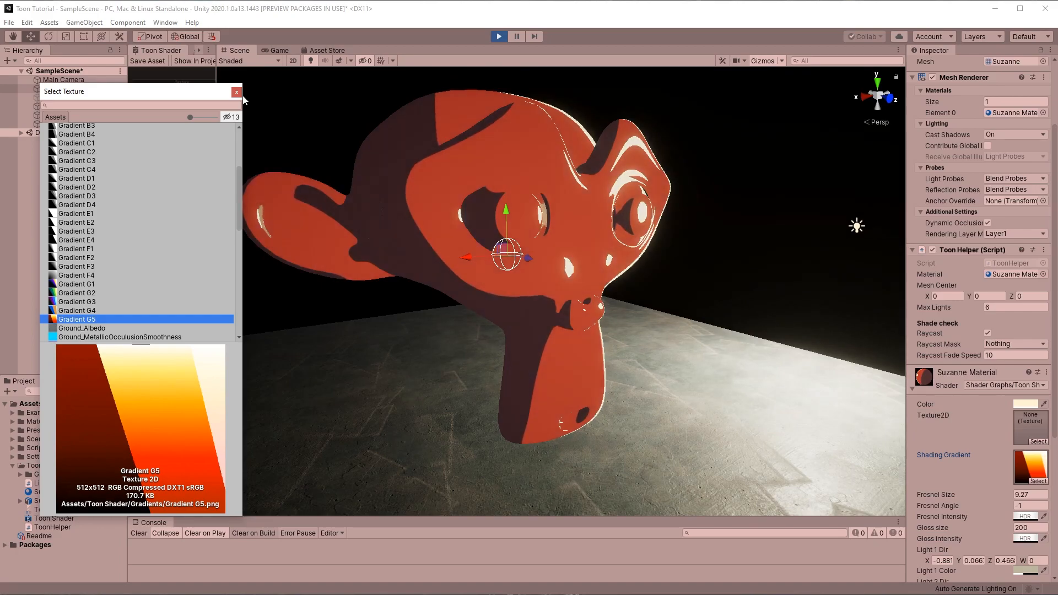
pyautogui.click(237, 92)
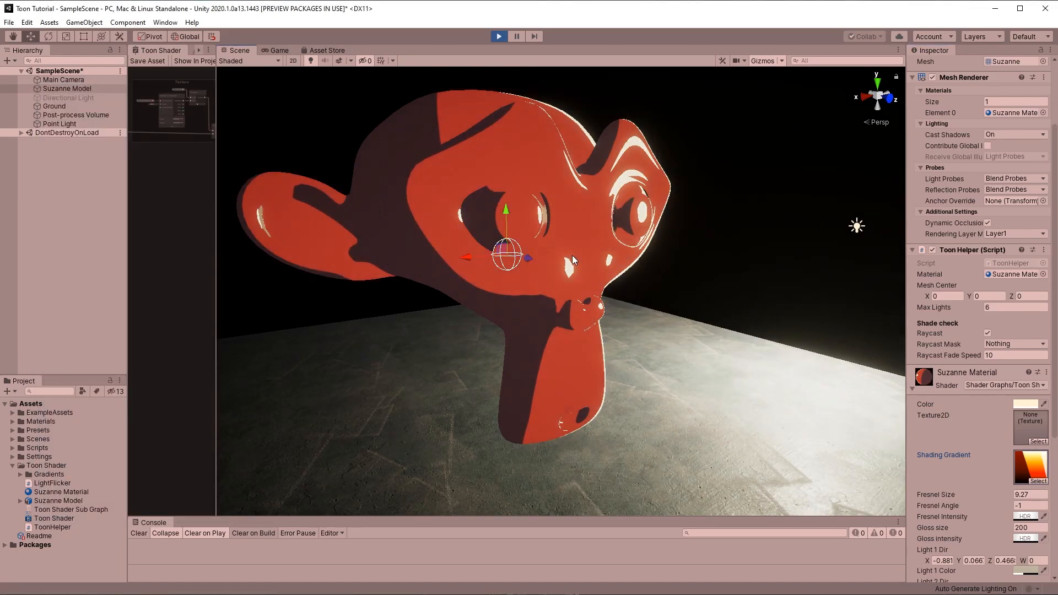
# - Duplicate the Point Light while the scene is running, exit play mode, and inspect Suzanne from a new angle
pyautogui.moveTo(574, 256)
pyautogui.keyDown('alt'); pyautogui.mouseDown()
pyautogui.moveTo(585, 349)
pyautogui.moveTo(573, 305)
pyautogui.moveTo(663, 322)
pyautogui.moveTo(396, 308)
pyautogui.moveTo(242, 276)
pyautogui.moveTo(195, 254)
pyautogui.moveTo(292, 205)
pyautogui.moveTo(375, 262)
pyautogui.moveTo(670, 256)
pyautogui.moveTo(712, 267)
pyautogui.moveTo(580, 286)
pyautogui.moveTo(376, 233)
pyautogui.moveTo(631, 278)
pyautogui.moveTo(521, 306)
pyautogui.moveTo(617, 304)
pyautogui.moveTo(567, 304)
pyautogui.moveTo(601, 313)
pyautogui.moveTo(642, 299)
pyautogui.moveTo(507, 291)
pyautogui.mouseUp(); pyautogui.keyUp('alt')
pyautogui.scroll(3, 573, 306)
pyautogui.scroll(5, 594, 322)
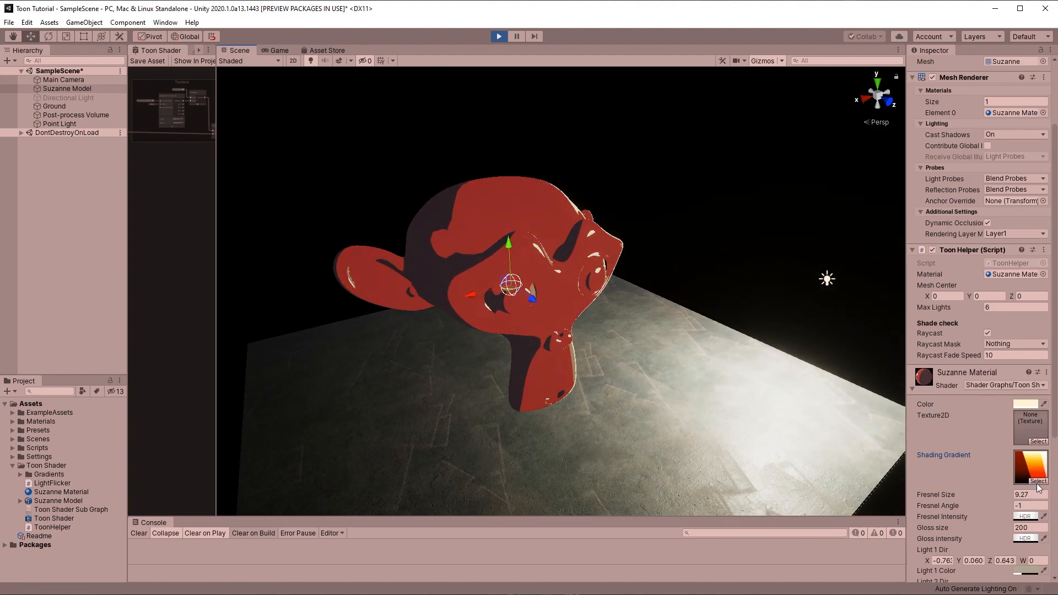
pyautogui.click(826, 280)
pyautogui.hotkey('ctrl', 'd')
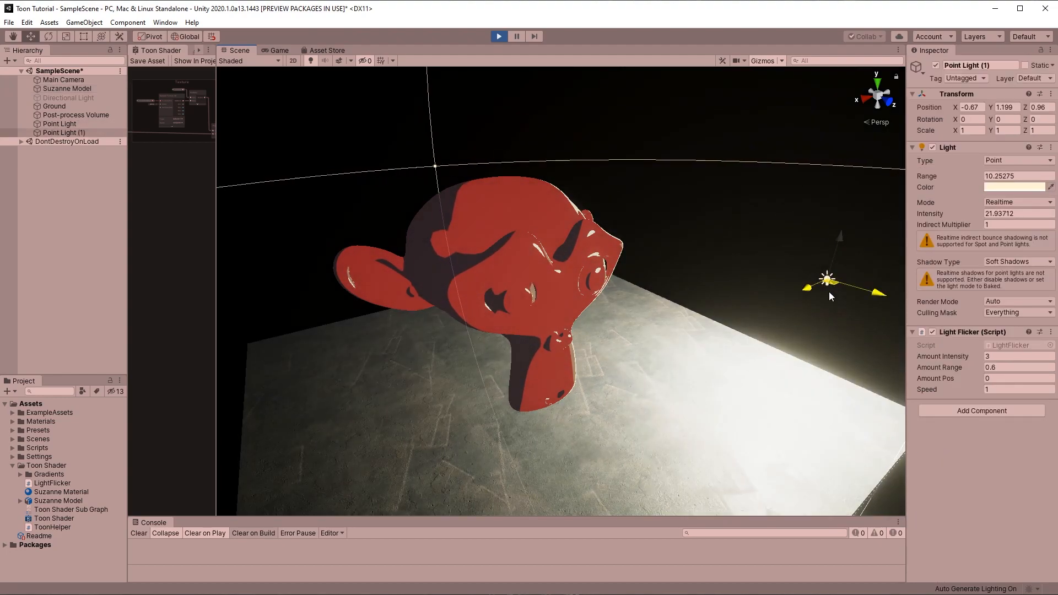
pyautogui.hotkey('ctrl', 'p')
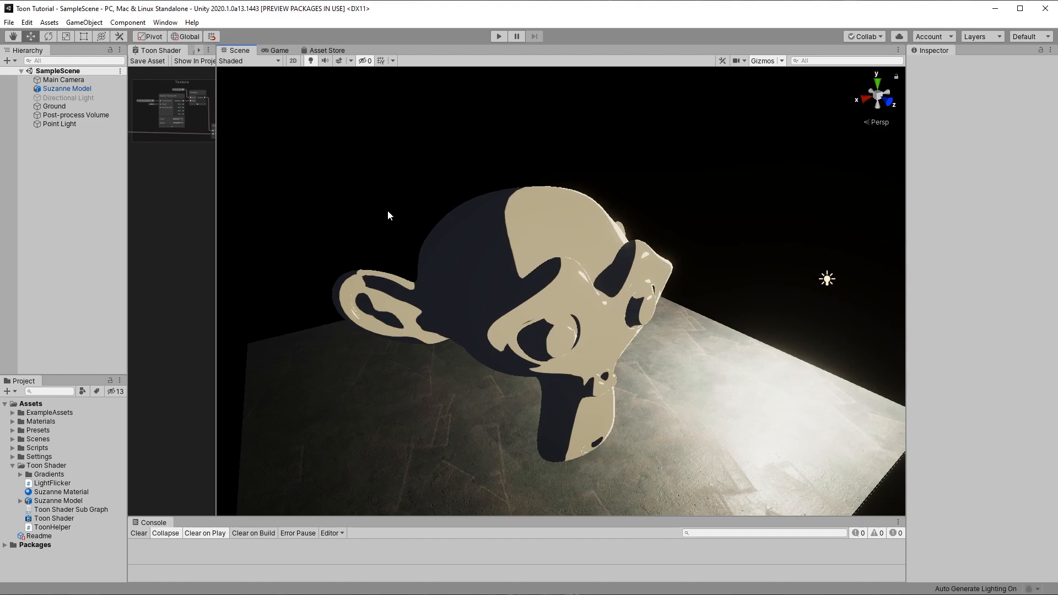
pyautogui.keyDown('alt'); pyautogui.moveTo(476, 171); pyautogui.dragTo(512, 380); pyautogui.keyUp('alt')
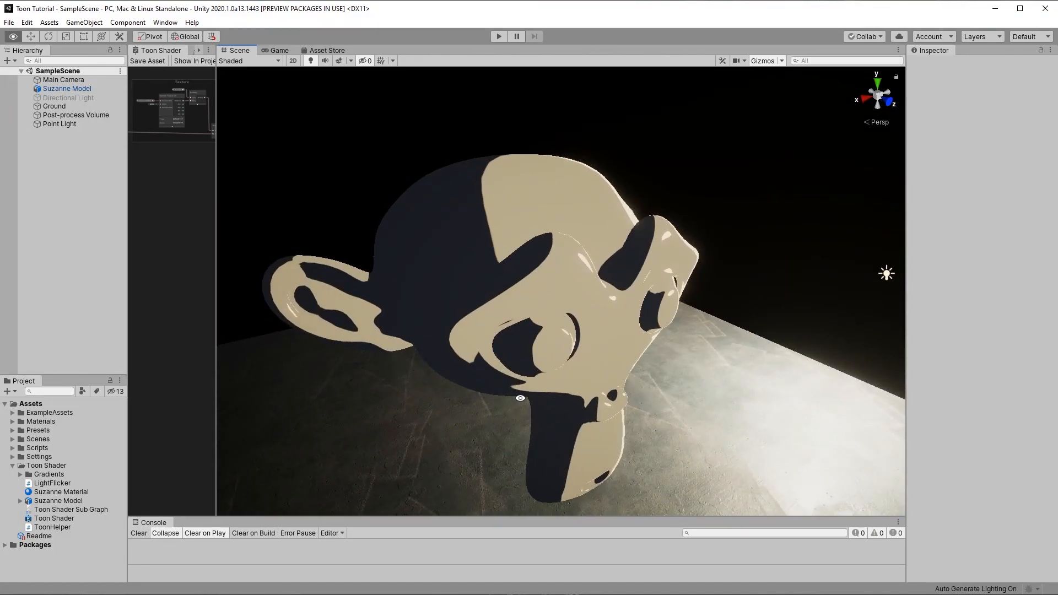